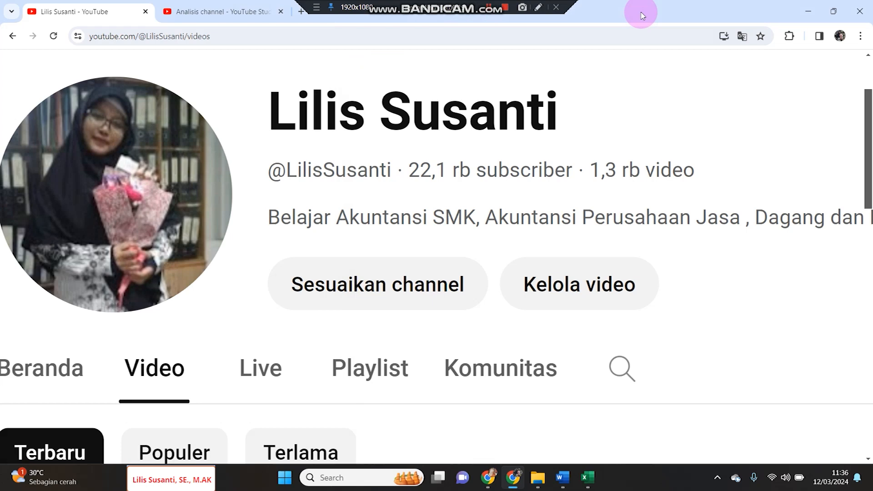
# Bring up the UKK Paket 2 exam paper in Word and both Excel workbooks, jawaban UD Abadi and the general ledger.
pyautogui.click(563, 478)
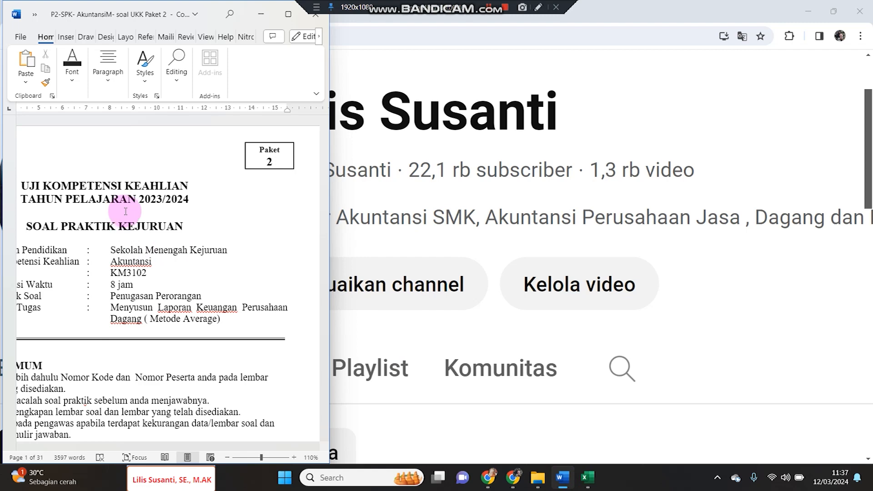
pyautogui.moveTo(589, 483)
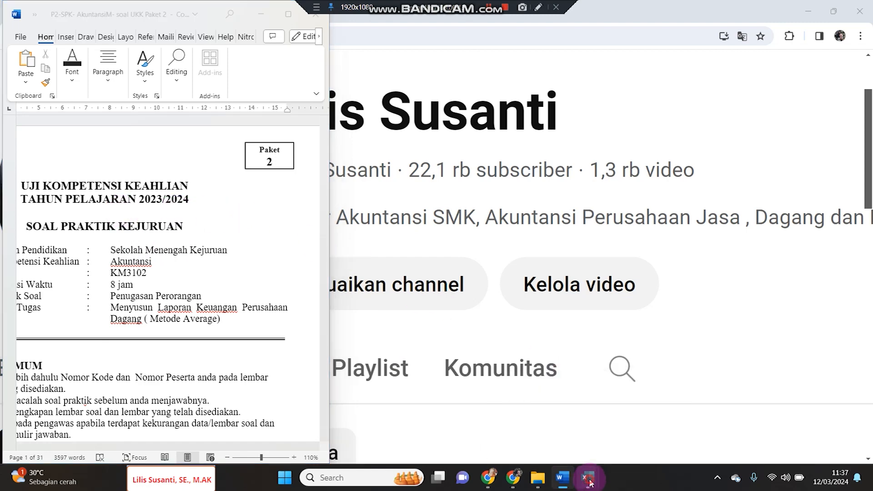
pyautogui.click(545, 418)
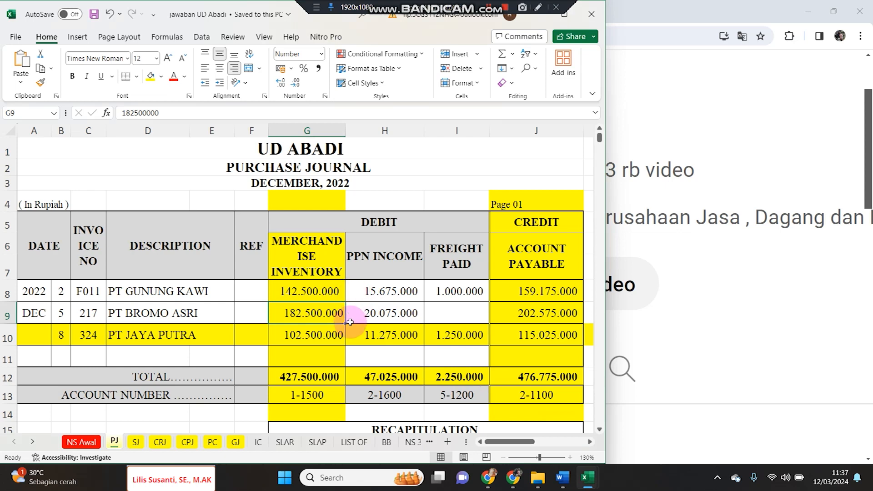
pyautogui.moveTo(586, 478)
pyautogui.click(628, 438)
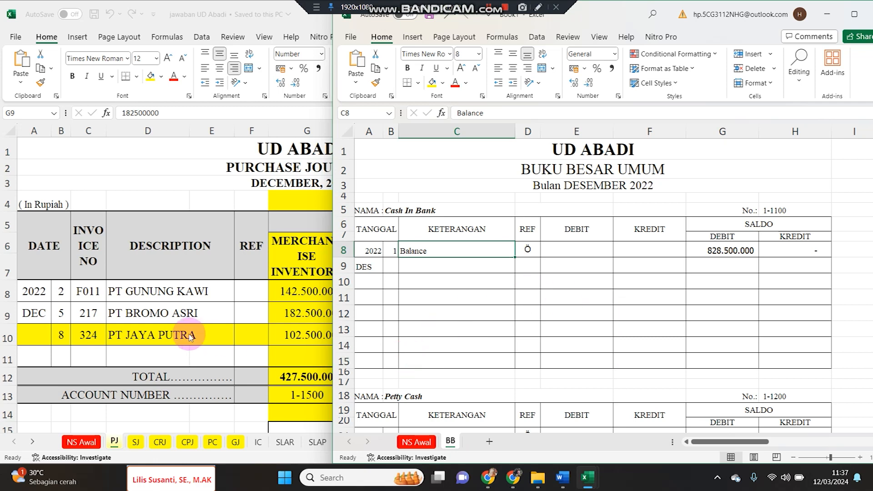
# Examine the purchase journal's entries, column totals and account numbers against its recapitulation table in the jawaban UD Abadi workbook.
pyautogui.click(160, 293)
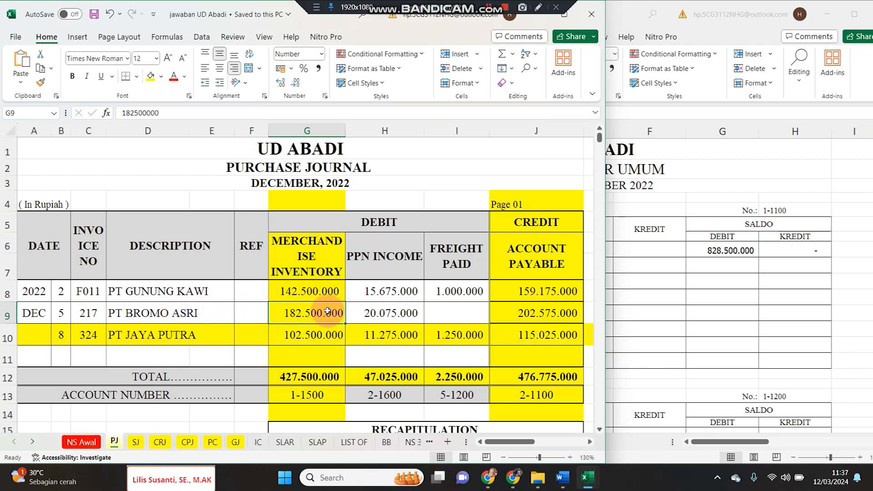
pyautogui.scroll(-3, 328, 310)
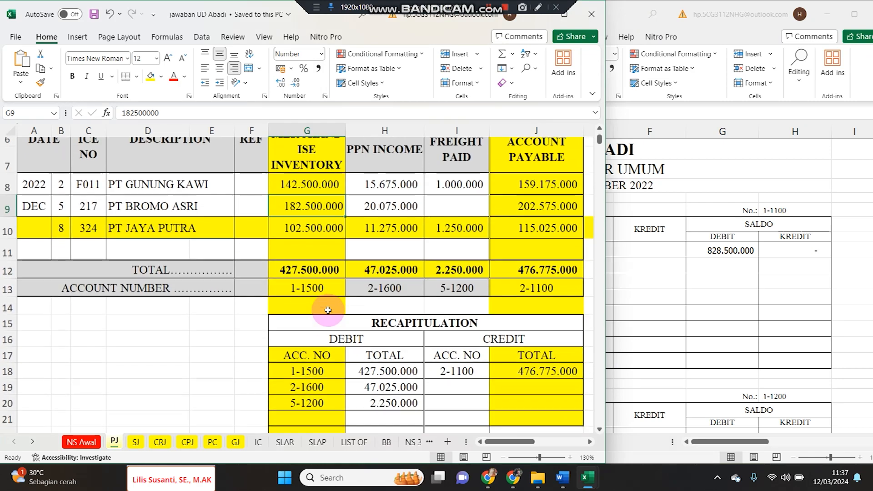
pyautogui.scroll(-1, 328, 311)
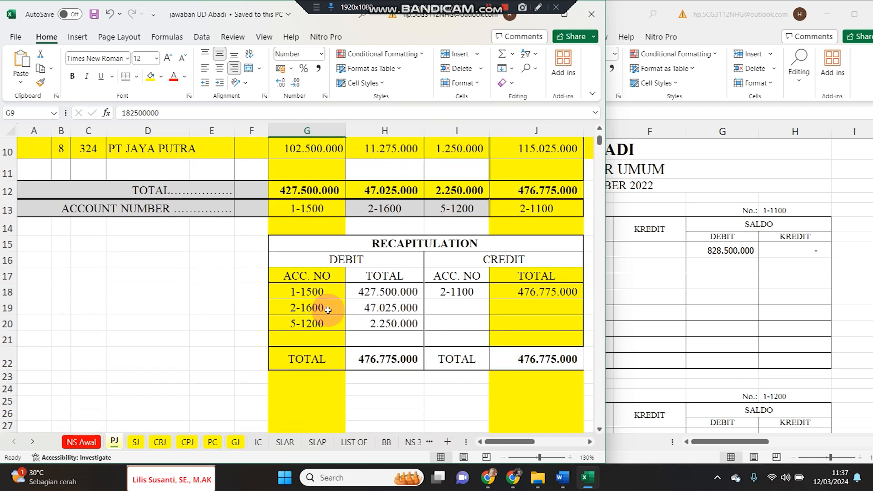
pyautogui.scroll(4, 328, 311)
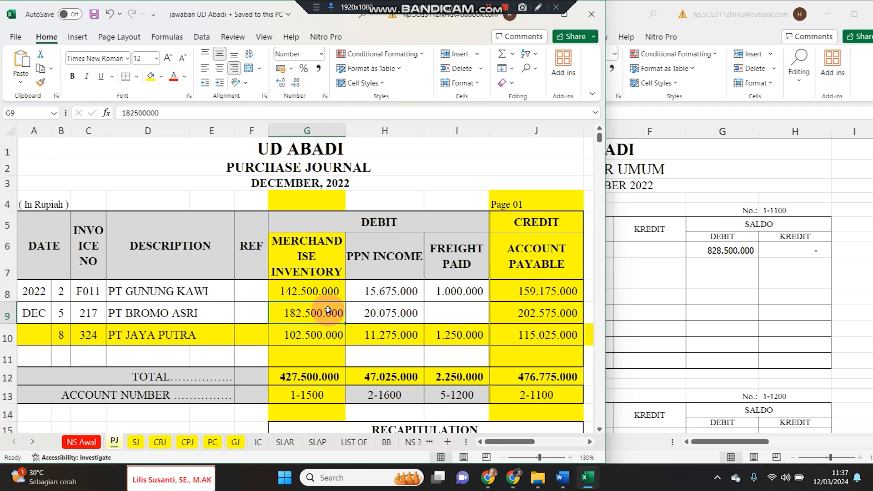
pyautogui.scroll(-3, 327, 302)
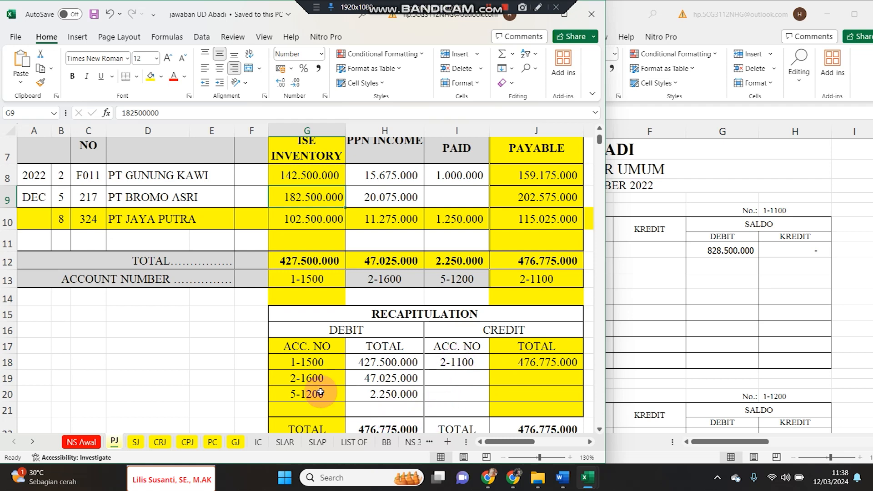
pyautogui.scroll(2, 311, 378)
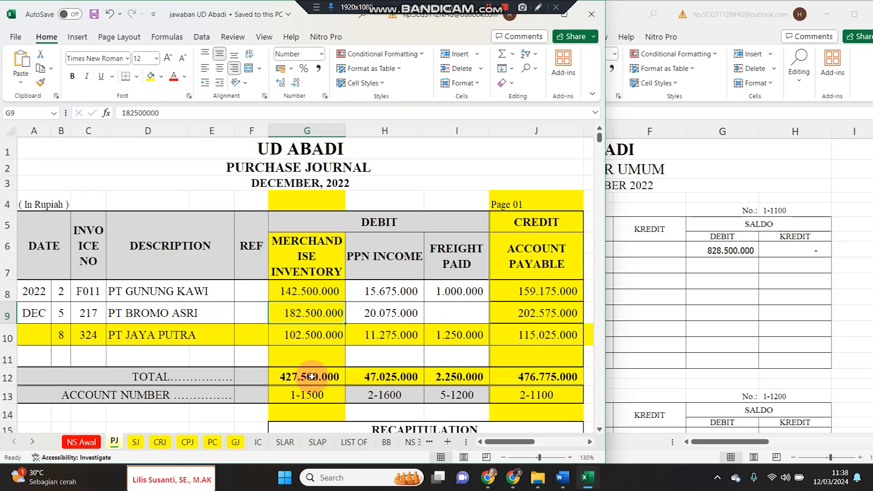
pyautogui.scroll(-2, 416, 340)
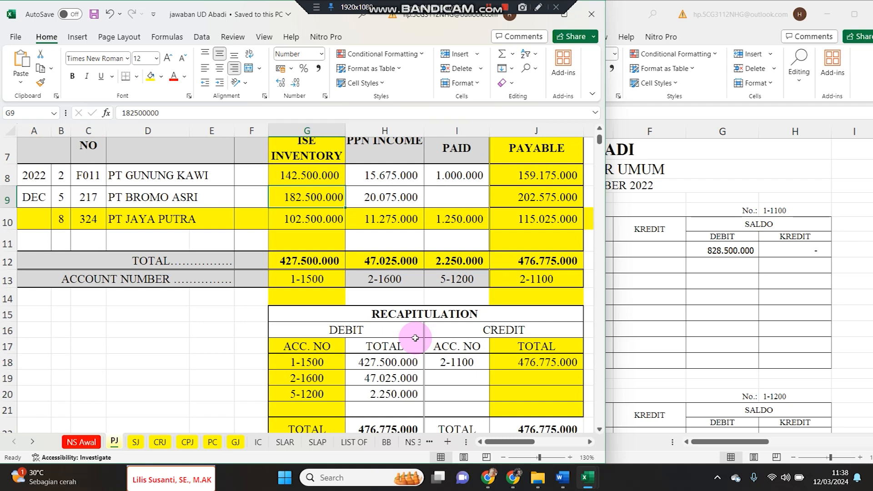
pyautogui.scroll(2, 415, 338)
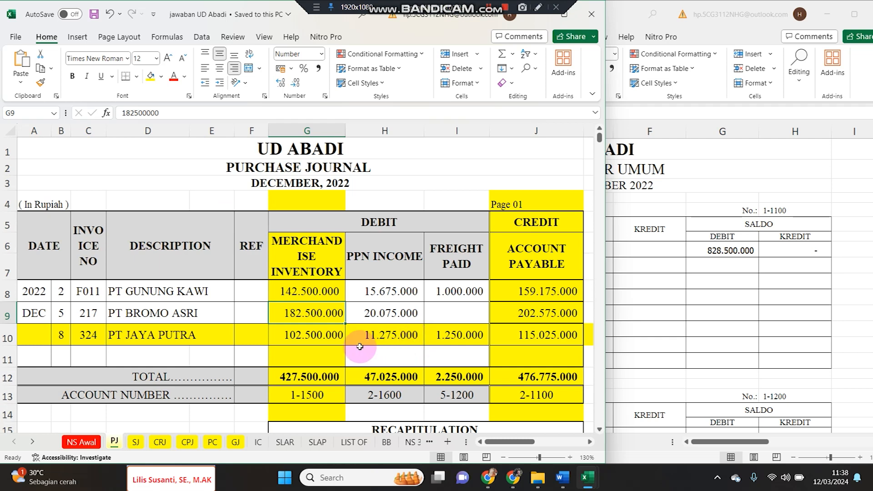
pyautogui.scroll(-2, 375, 353)
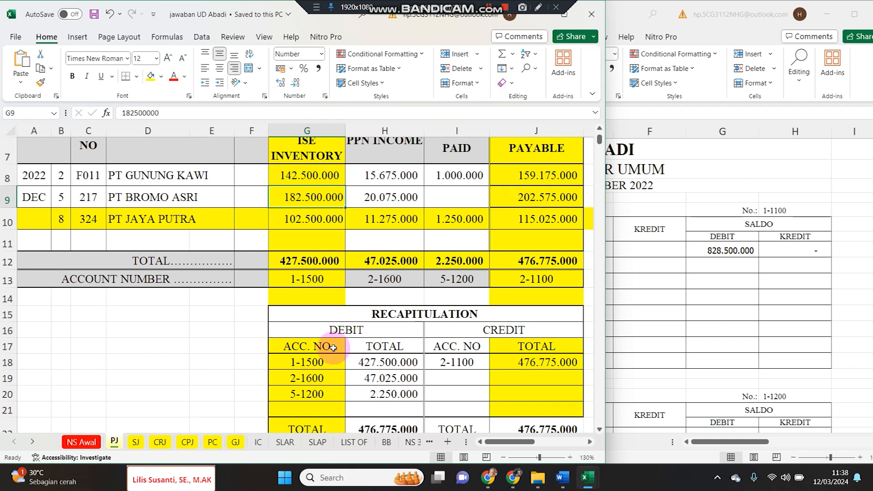
pyautogui.click(330, 364)
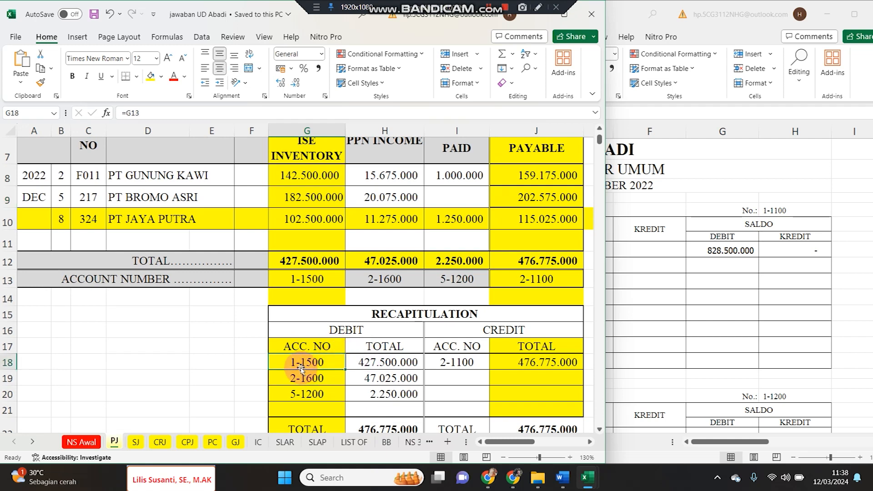
pyautogui.scroll(1, 372, 367)
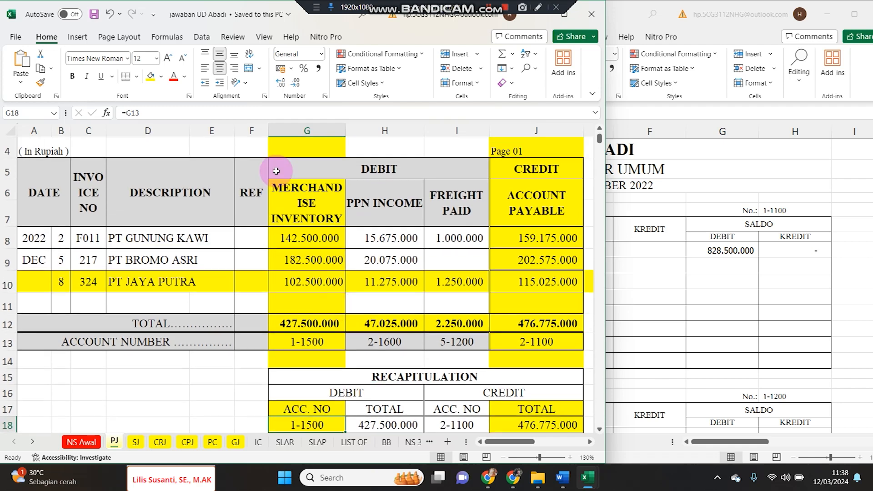
pyautogui.scroll(-2, 365, 322)
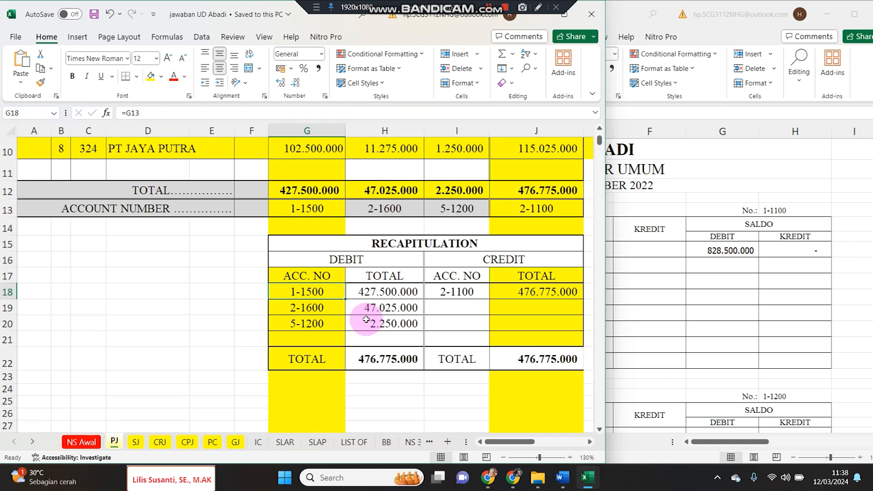
pyautogui.click(378, 289)
# In the general ledger workbook, enter day 31 in the DES row of the Merchandise Inventory account.
pyautogui.click(724, 287)
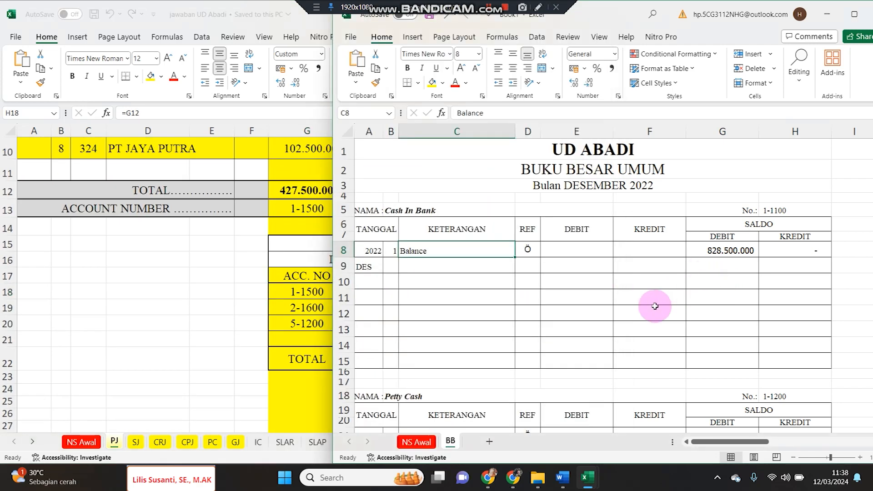
pyautogui.scroll(-1, 549, 330)
pyautogui.scroll(-10, 548, 331)
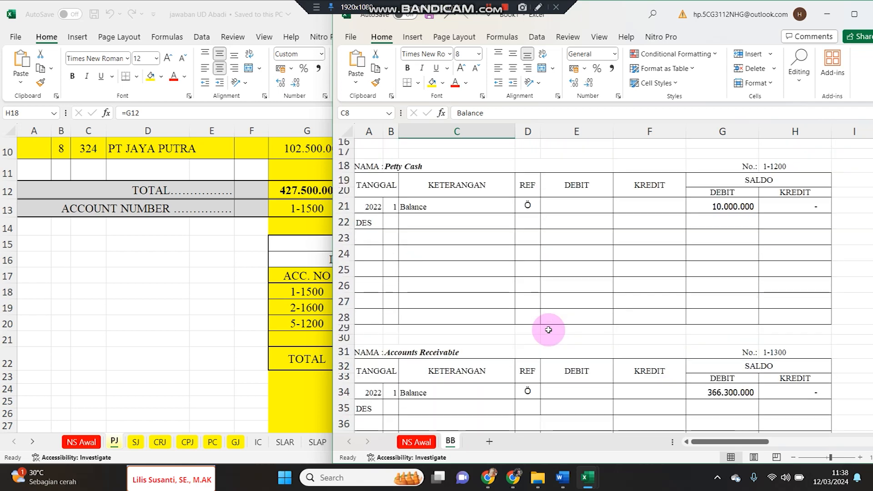
pyautogui.scroll(-4, 543, 331)
pyautogui.click(462, 339)
pyautogui.click(860, 457)
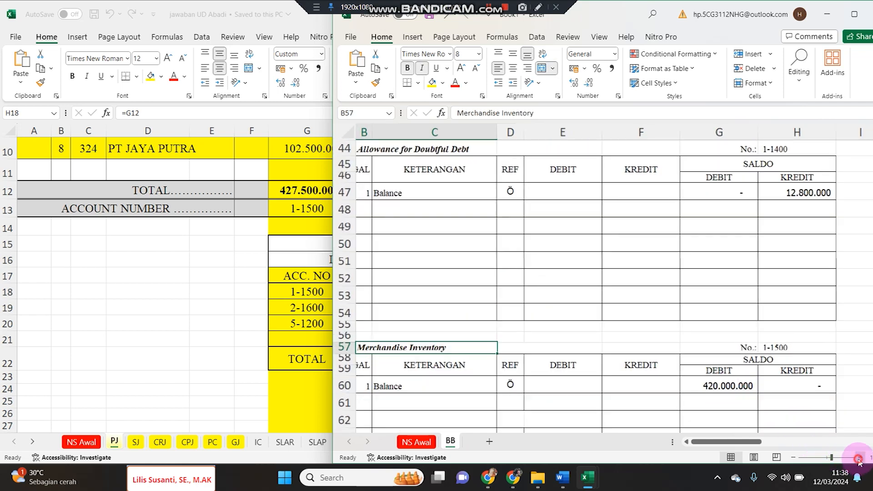
pyautogui.click(639, 374)
pyautogui.hscroll(-1, 638, 375)
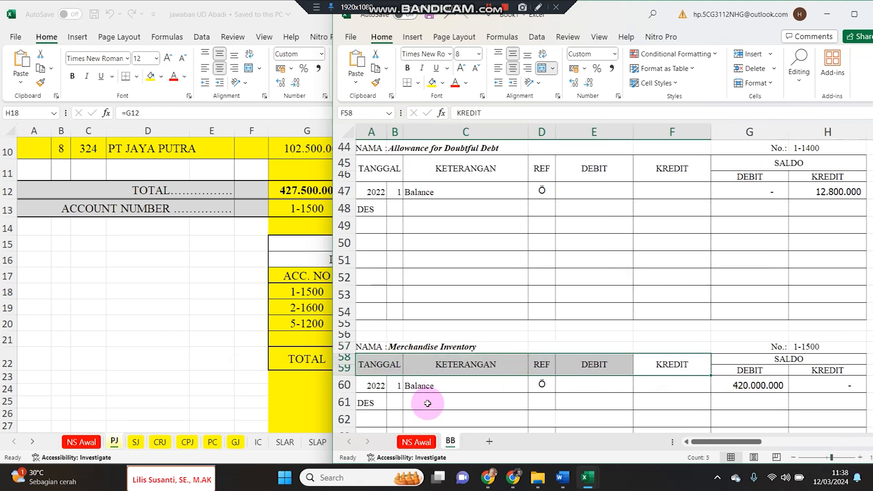
pyautogui.click(398, 396)
pyautogui.write('31')
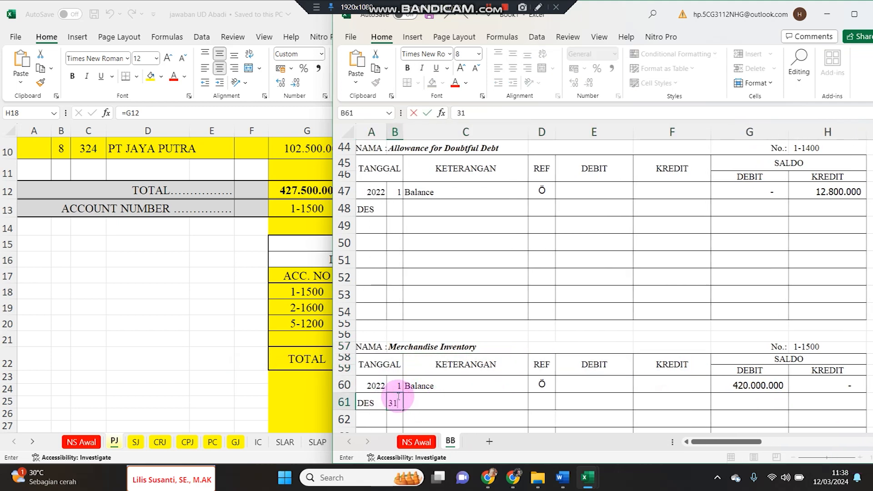
pyautogui.press('Tab')
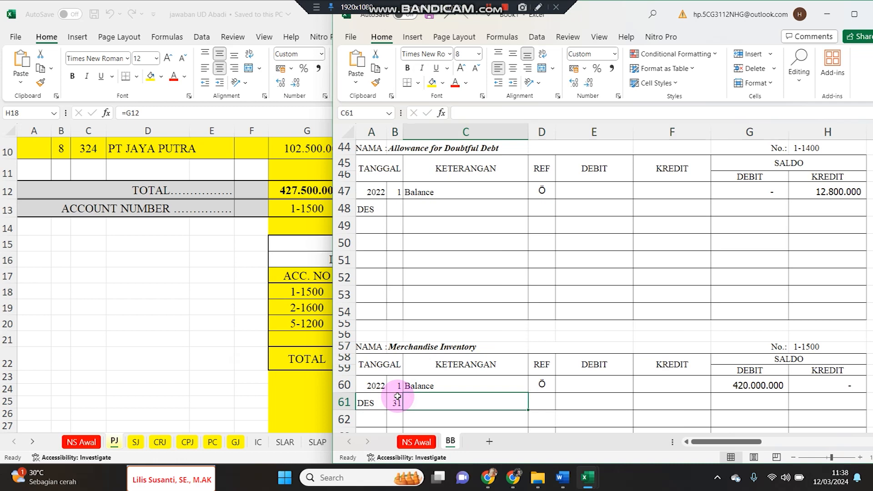
# Fill in that Merchandise Inventory entry with the description Purchases and the reference PJ-1.
pyautogui.write('pURCHASES')
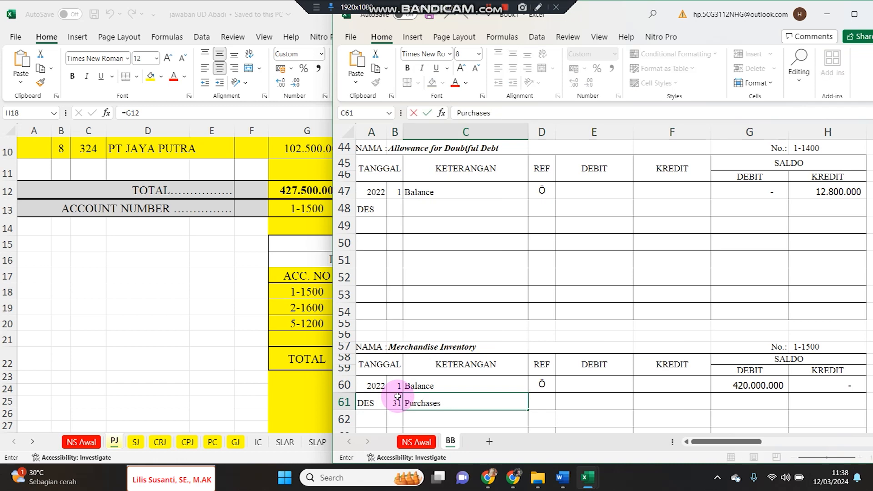
pyautogui.press('Tab')
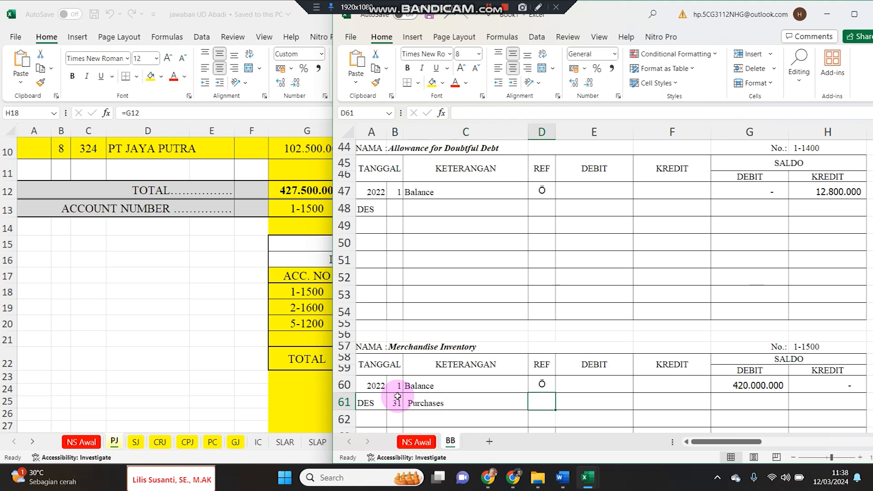
pyautogui.write('PJ-1')
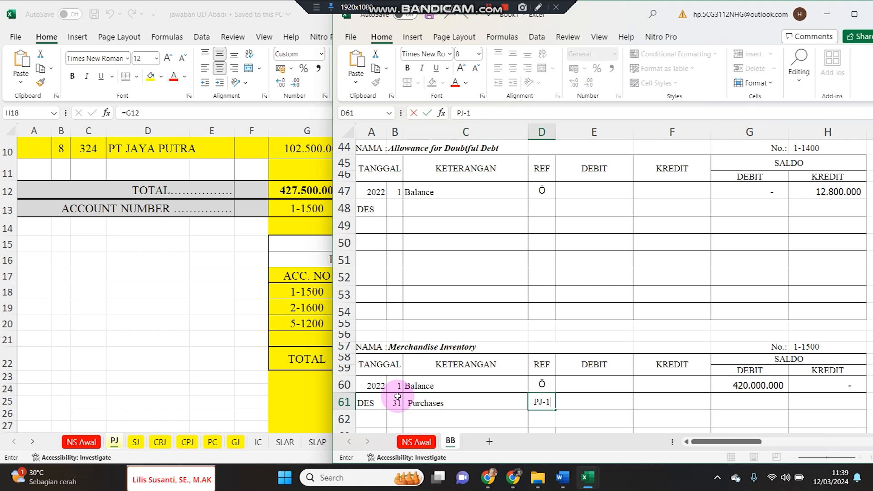
pyautogui.press('Tab')
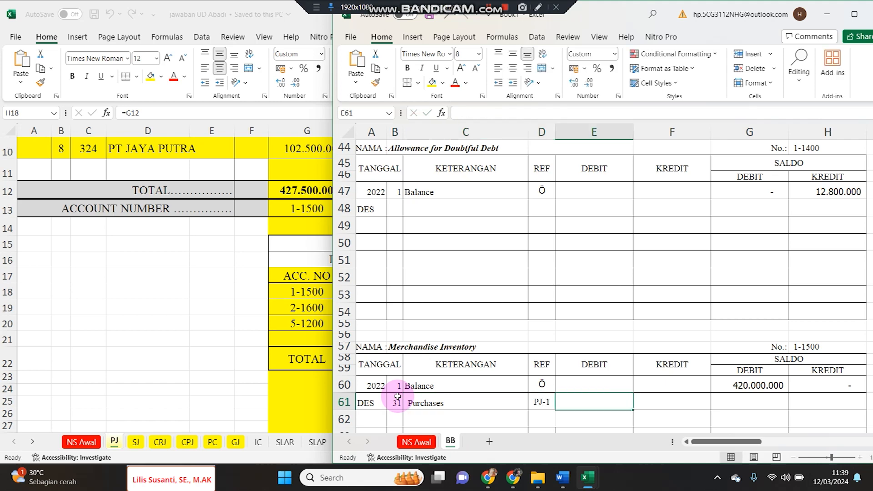
# Link the entry's debit amount to the account 1-1500 total in the purchase journal's recapitulation table.
pyautogui.write('=')
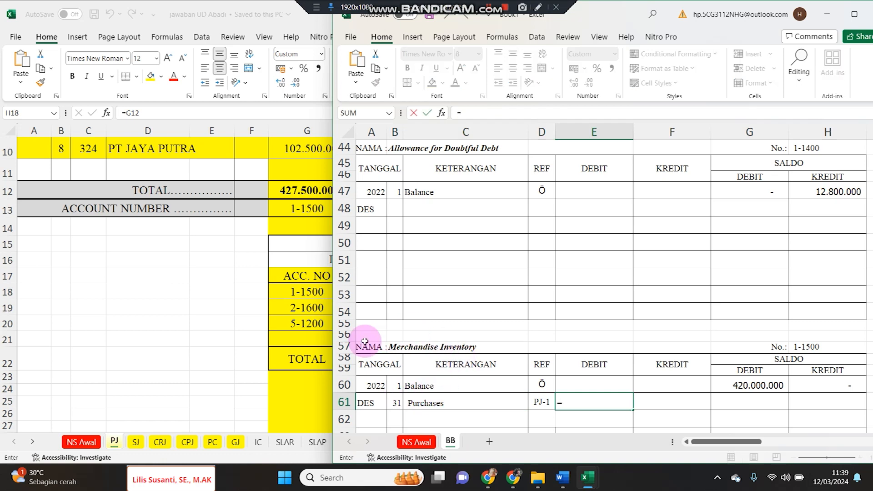
pyautogui.click(245, 308)
pyautogui.click(366, 290)
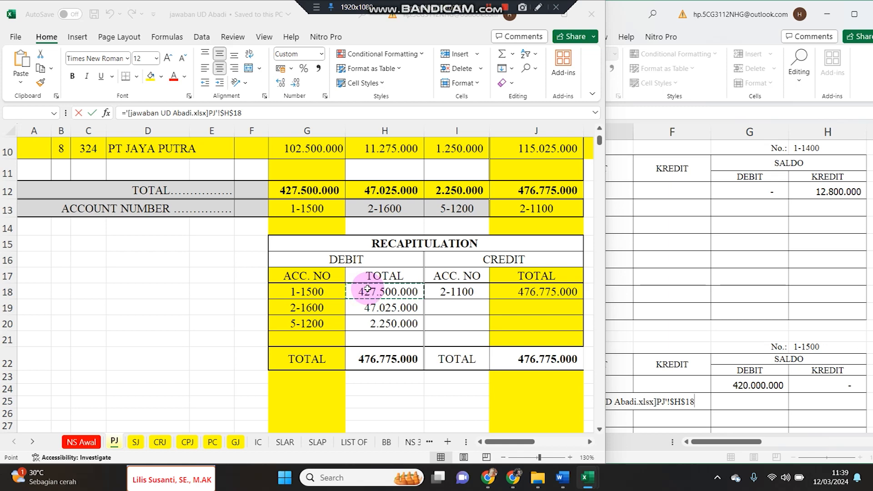
pyautogui.press('Return')
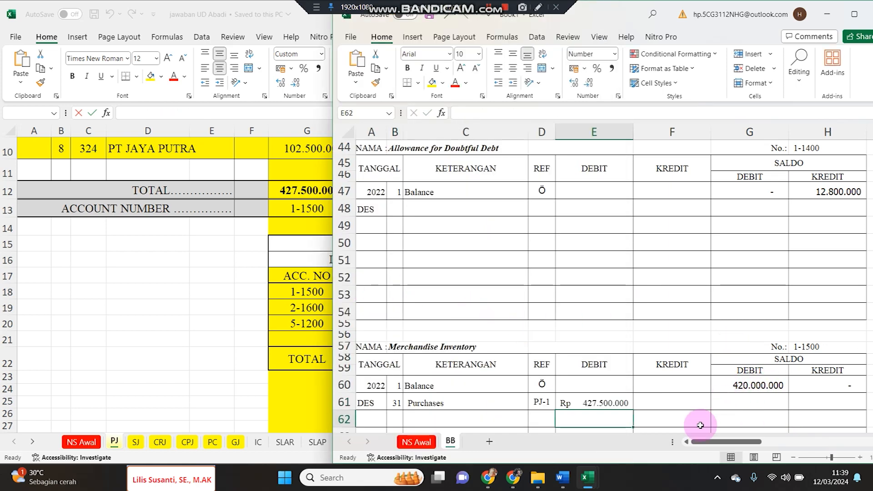
# Reduce the purchase journal's zoom to 120% and fit its recapitulation table beside the general ledger window.
pyautogui.click(250, 347)
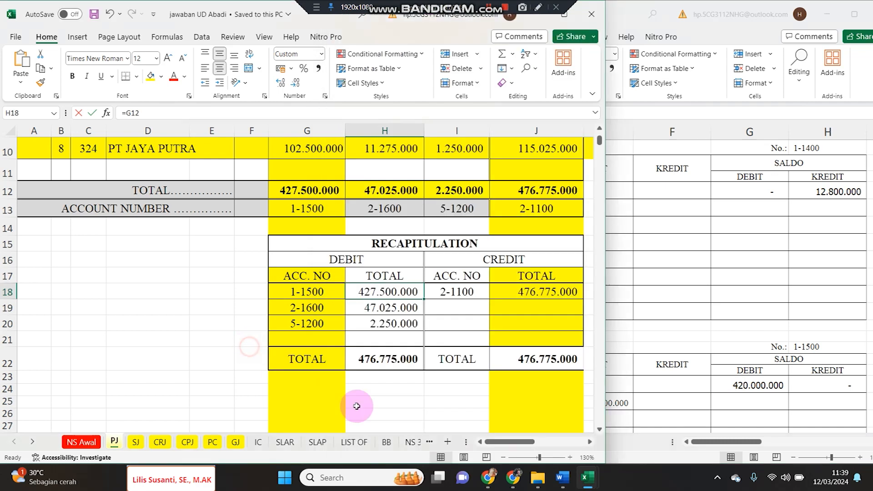
pyautogui.click(504, 457)
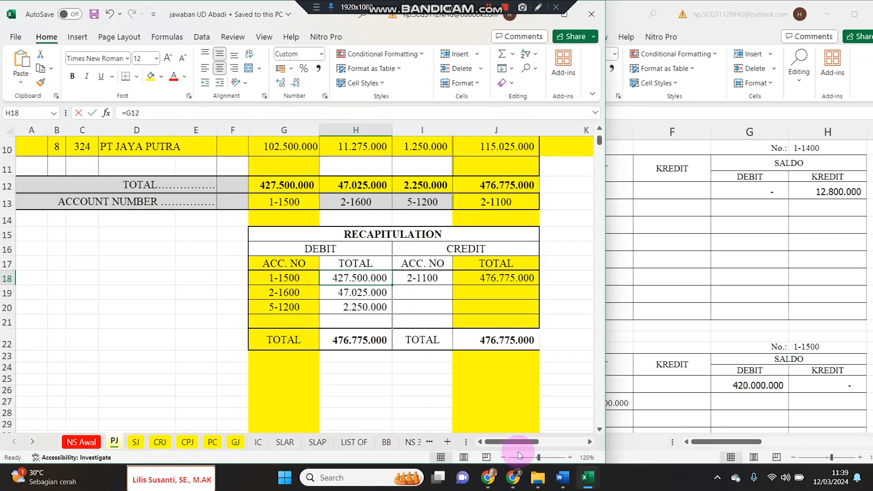
pyautogui.click(654, 367)
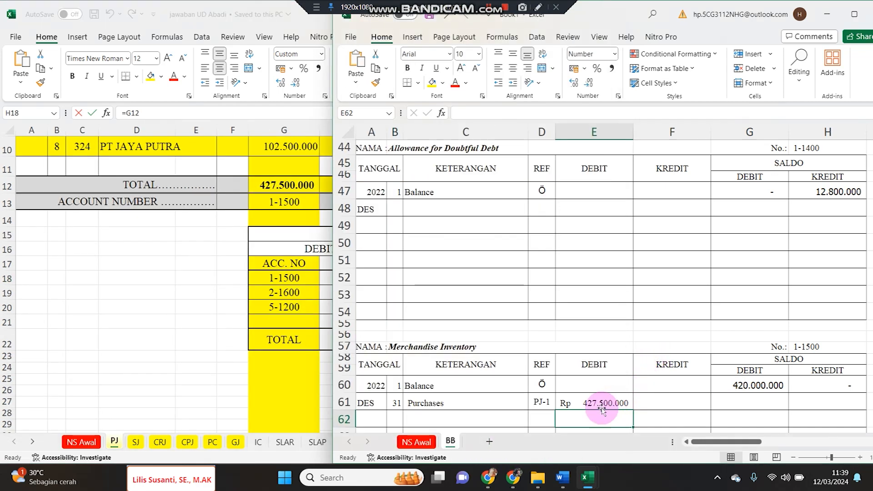
pyautogui.click(234, 361)
pyautogui.click(590, 442)
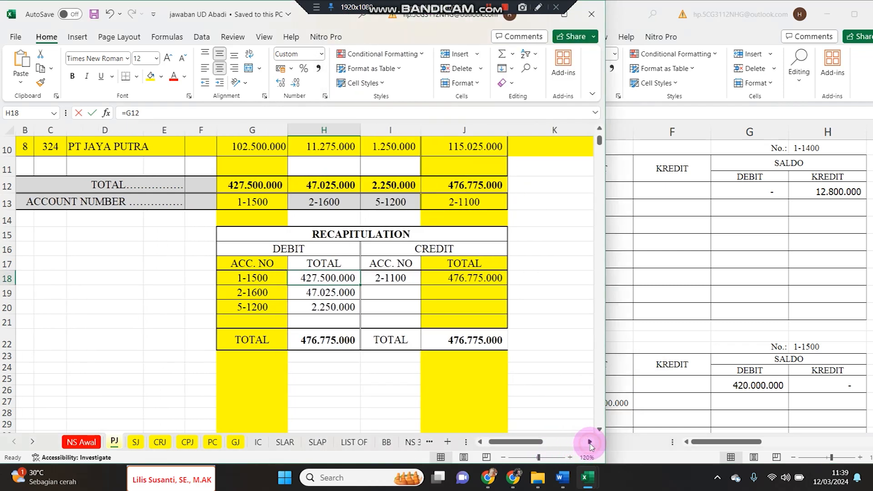
pyautogui.click(590, 442)
pyautogui.click(725, 284)
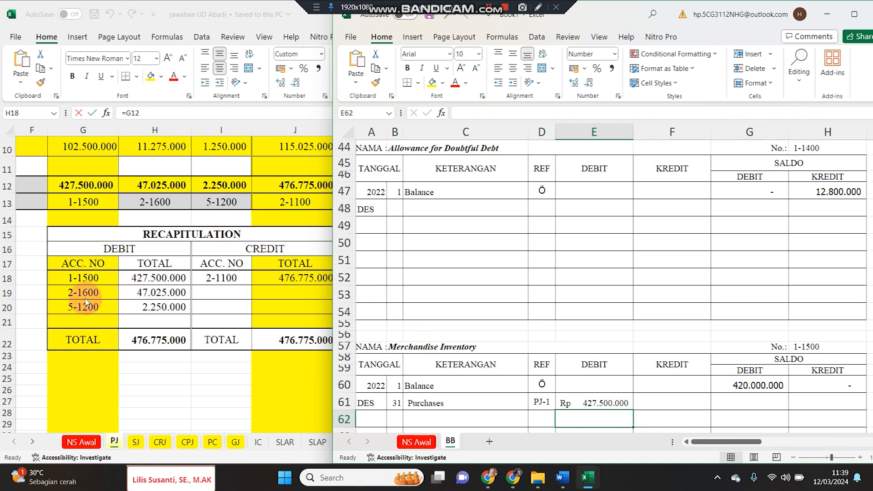
pyautogui.click(634, 284)
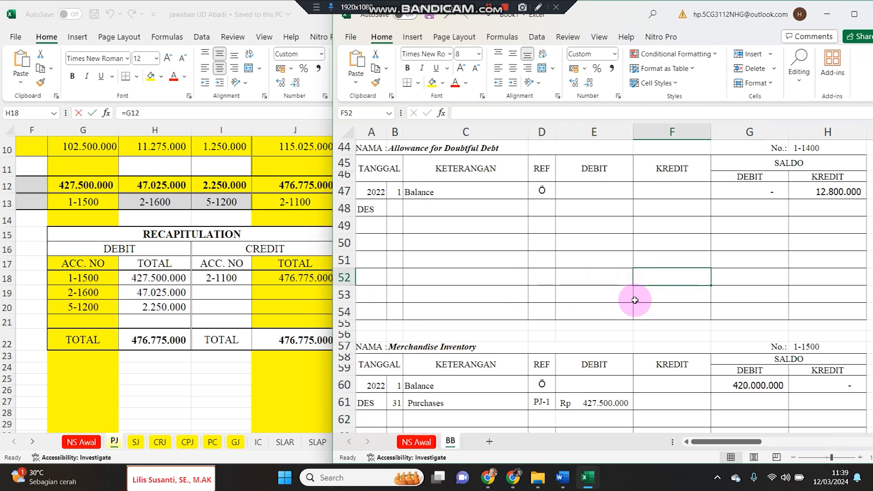
# Copy the Merchandise Inventory entry's day 31, Purchases description and PJ-1 reference into the DES row of the PPN Income account.
pyautogui.moveTo(400, 398); pyautogui.dragTo(537, 403)
pyautogui.hotkey('ctrl', 'c')
pyautogui.scroll(-6, 534, 383)
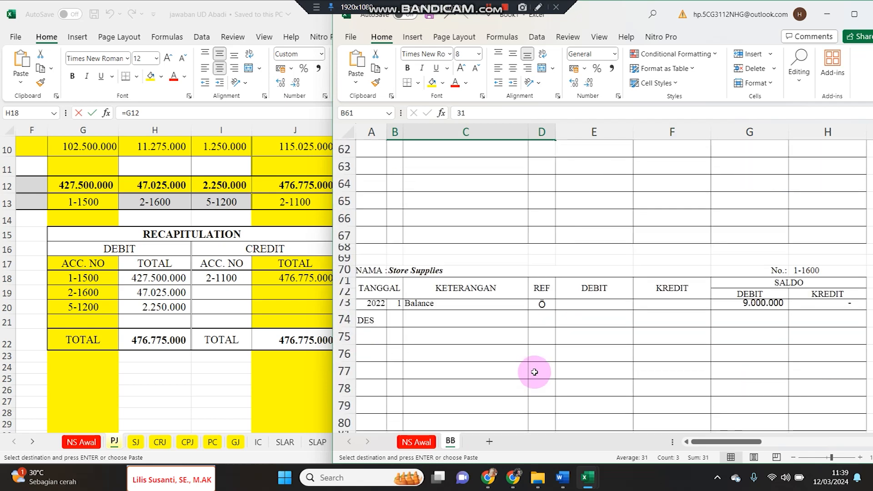
pyautogui.scroll(-20, 534, 372)
pyautogui.scroll(-12, 535, 372)
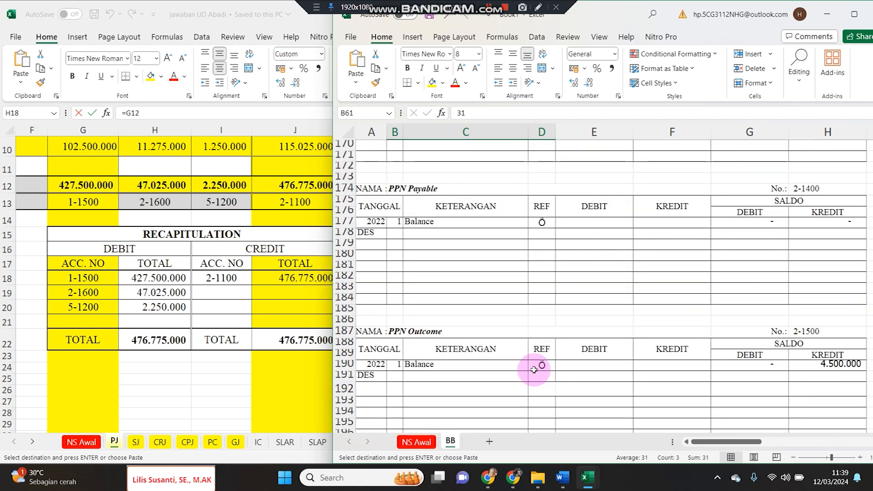
pyautogui.scroll(-5, 516, 347)
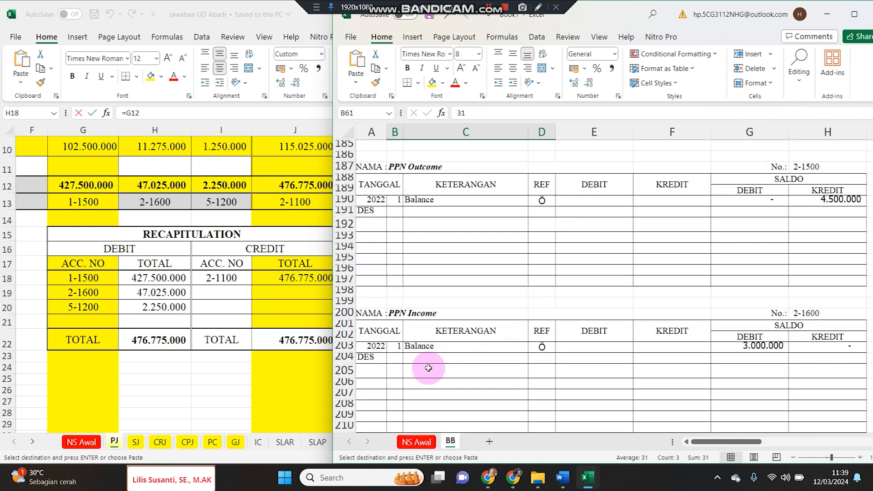
pyautogui.click(396, 357)
pyautogui.hotkey('ctrl', 'v')
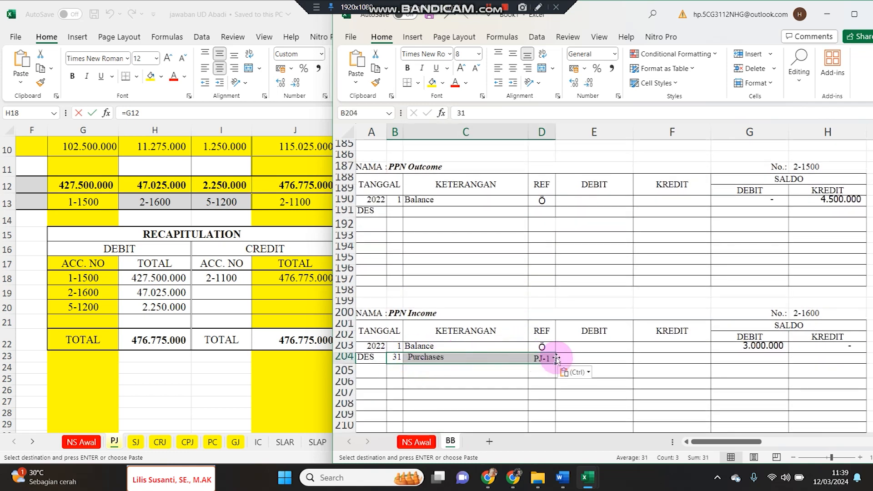
# Link the PPN Income entry's debit amount to the account 2-1600 total in the purchase journal's recapitulation table.
pyautogui.click(576, 358)
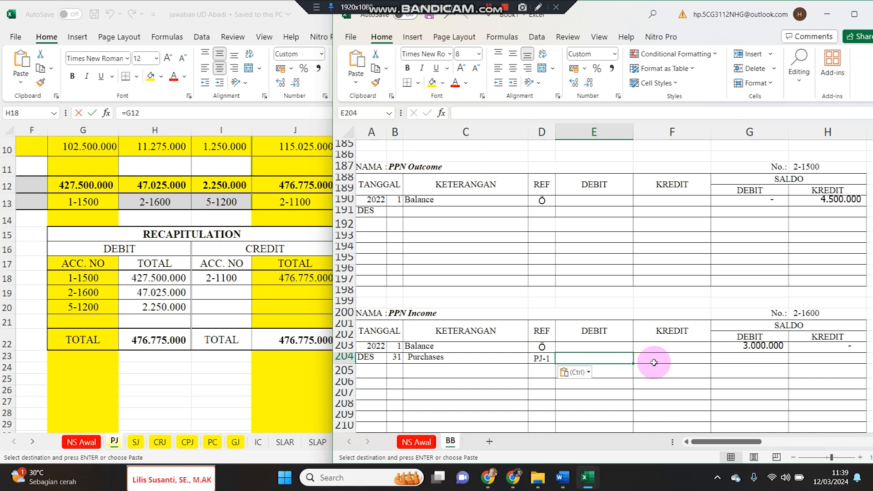
pyautogui.write('=')
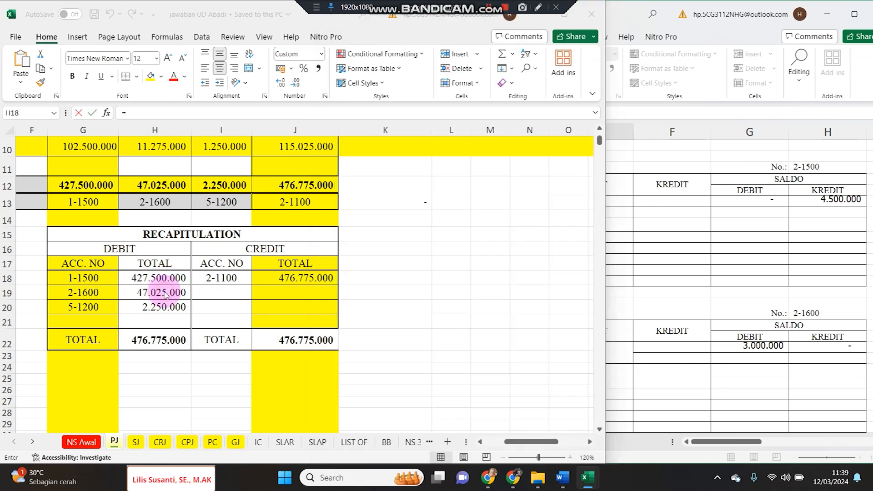
pyautogui.click(160, 295)
pyautogui.press('Return')
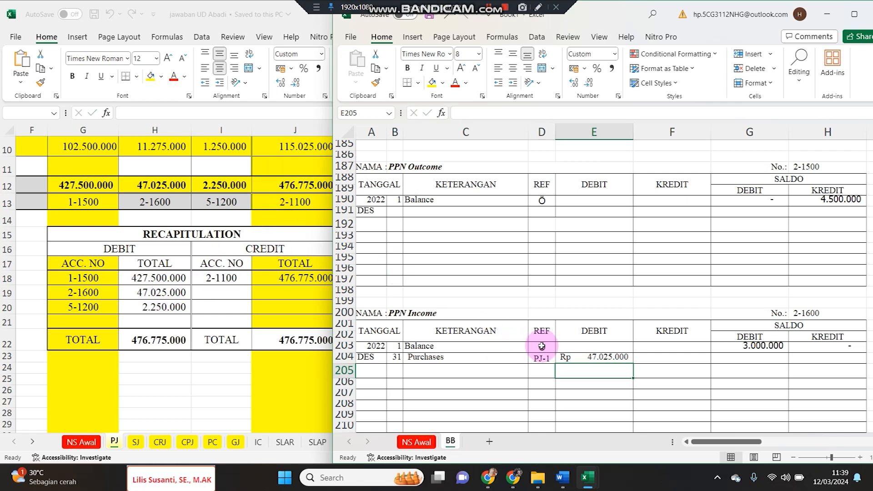
# Replace the Ö in the REF cell of PPN Income's balance row with the Square Root symbol √.
pyautogui.click(544, 345)
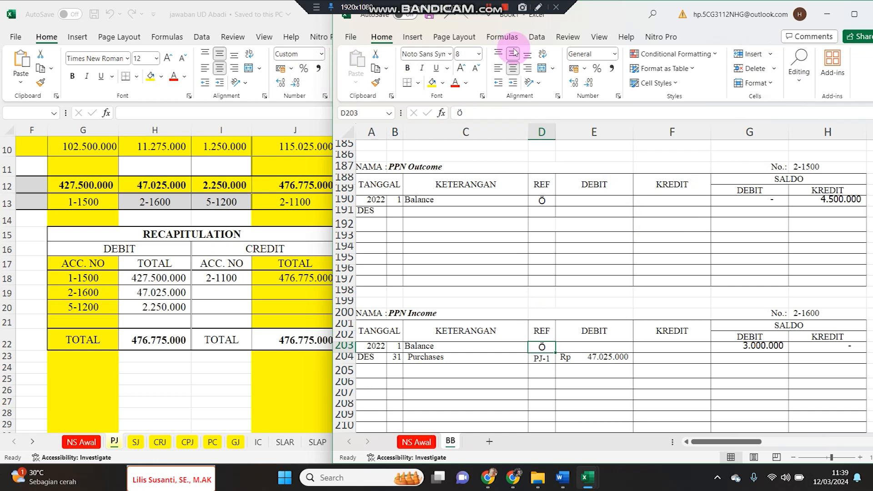
pyautogui.click(596, 37)
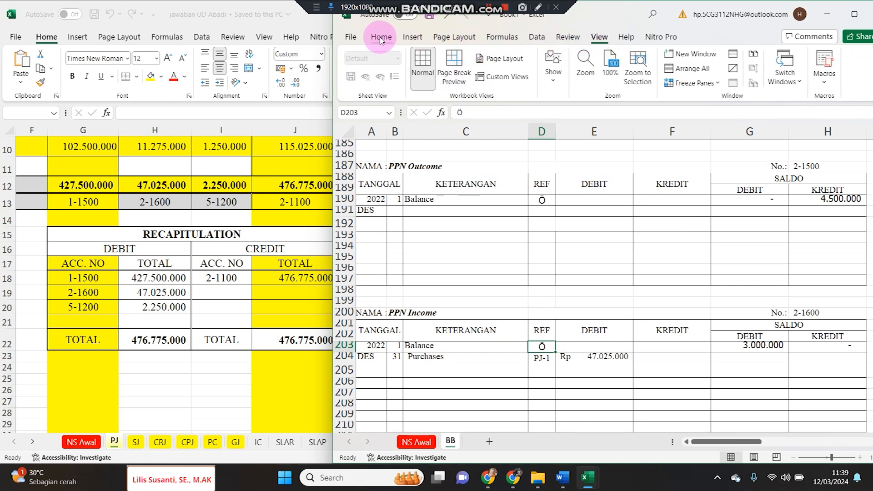
pyautogui.click(420, 38)
pyautogui.click(830, 66)
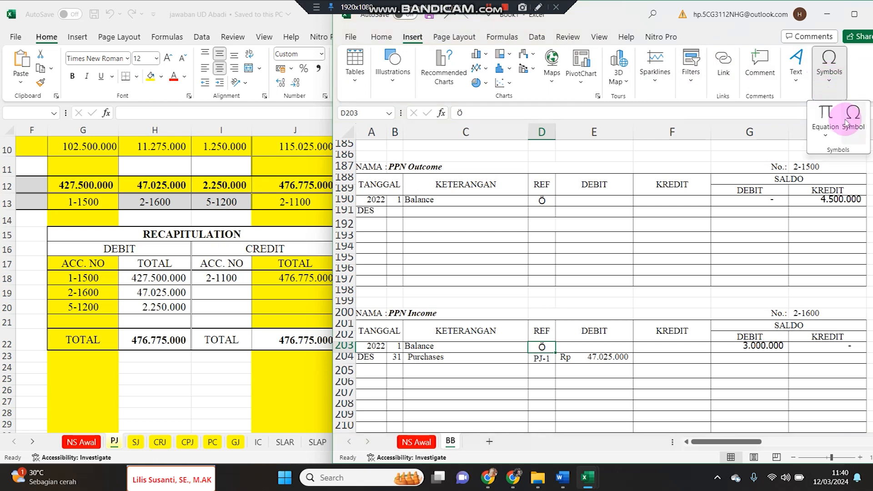
pyautogui.click(854, 127)
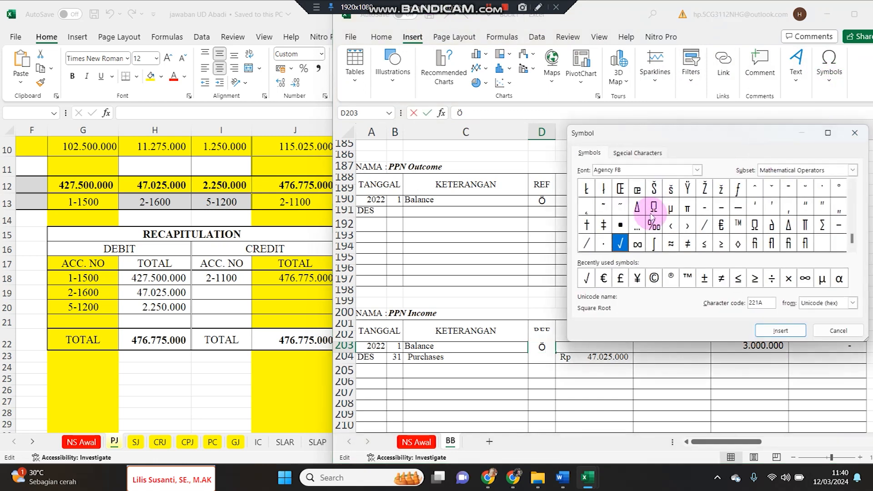
pyautogui.click(778, 331)
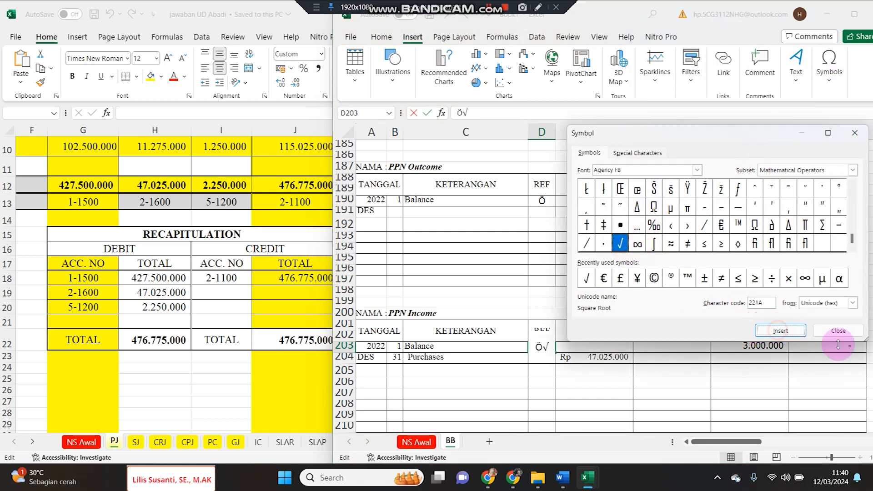
pyautogui.click(838, 331)
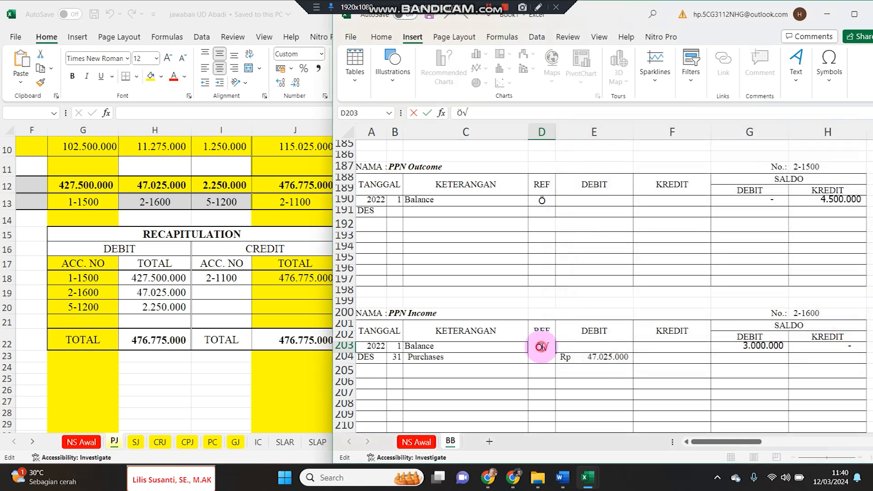
pyautogui.press('Return')
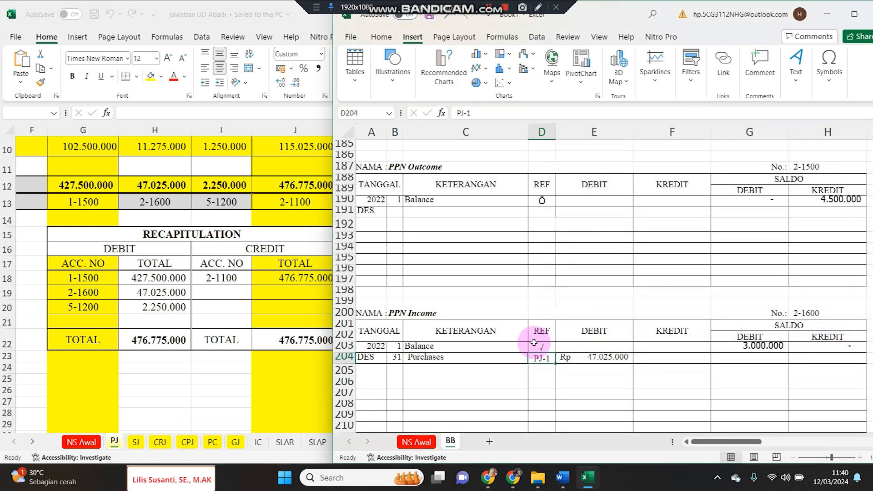
# Copy the √ mark into the balance-row REF cells of the PPN Outcome, Cash In Bank and Petty Cash accounts.
pyautogui.hotkey('ctrl', 'c')
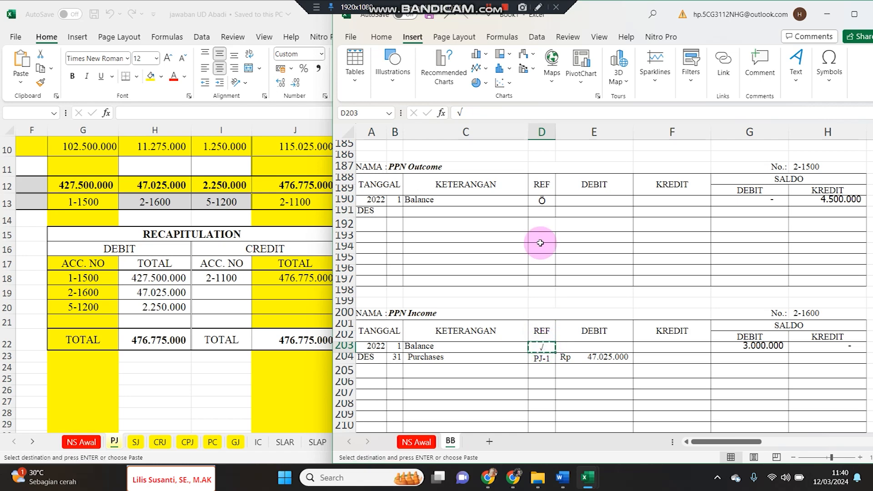
pyautogui.scroll(20, 552, 201)
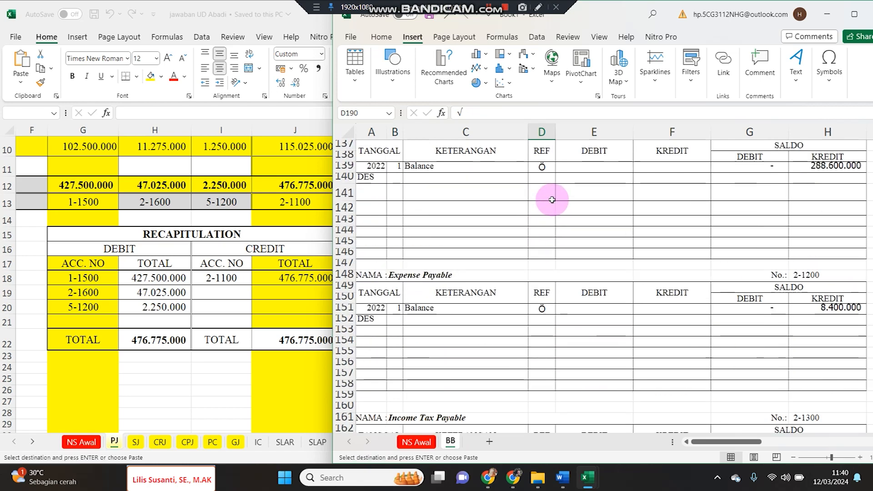
pyautogui.scroll(20, 552, 200)
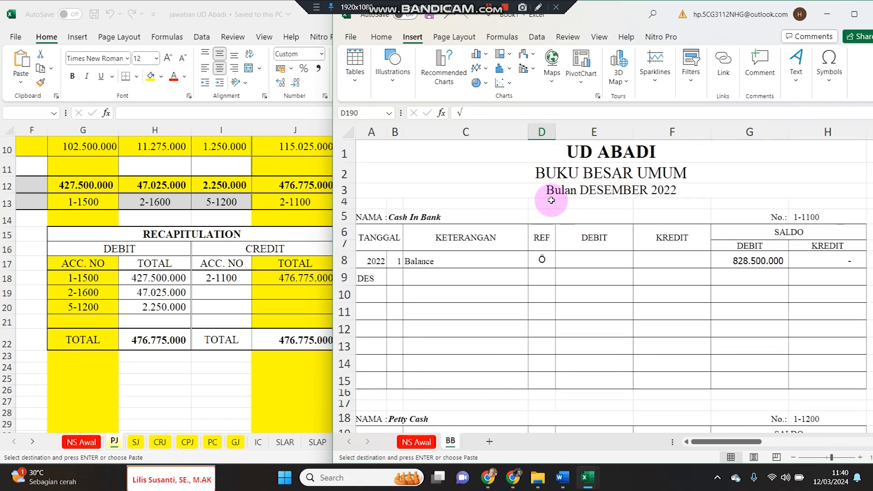
pyautogui.click(539, 262)
pyautogui.hotkey('ctrl', 'v')
pyautogui.scroll(-5, 531, 302)
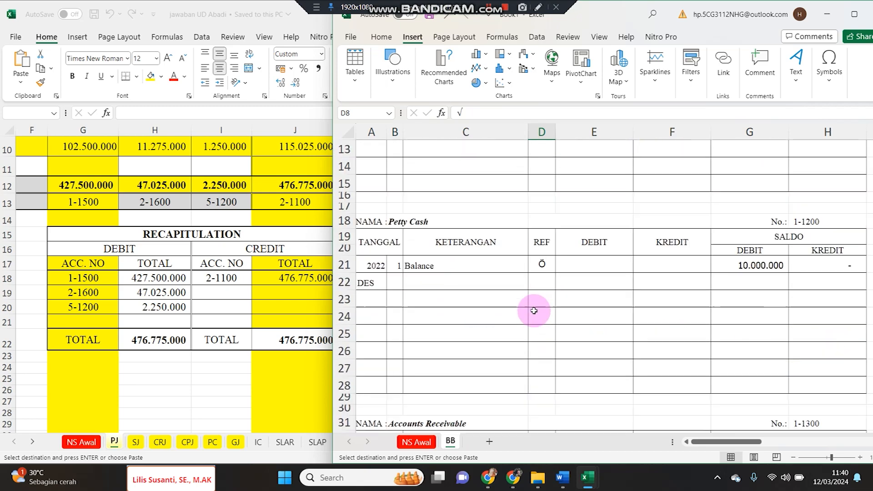
pyautogui.click(540, 210)
pyautogui.hotkey('ctrl', 'v')
pyautogui.scroll(-2, 541, 335)
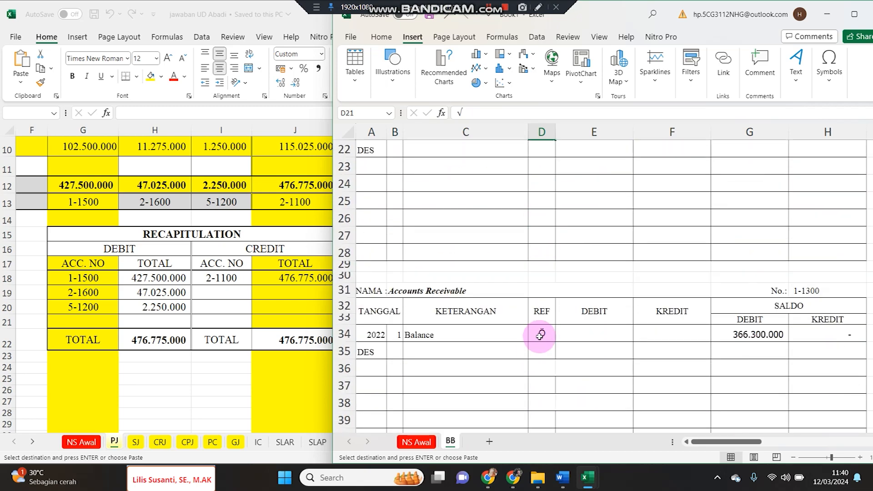
# Paste √ into the balance-row REF cells from Accounts Receivable through Store Supplies.
pyautogui.scroll(-5, 541, 339)
pyautogui.hotkey('ctrl', 'v')
pyautogui.scroll(-6, 534, 309)
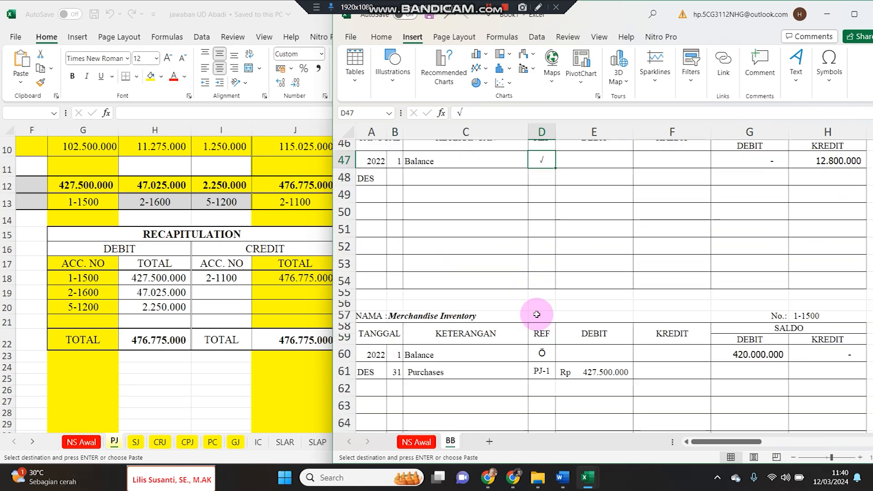
pyautogui.click(542, 204)
pyautogui.hotkey('ctrl', 'v')
pyautogui.click(542, 392)
pyautogui.hotkey('ctrl', 'v')
# Paste √ into the balance-row REF cells of Prepaid Insurance, Prepaid Rent, Equitment at Cost and Equitment Accum Dep.
pyautogui.scroll(-6, 539, 362)
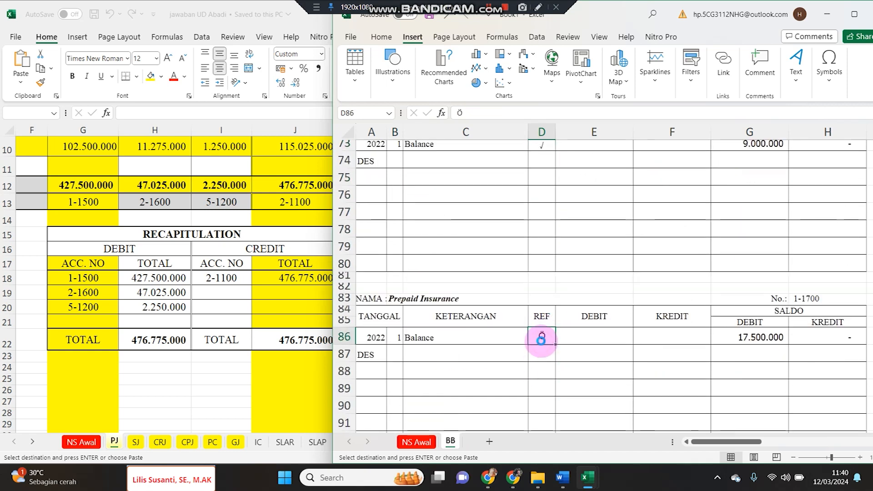
pyautogui.hotkey('ctrl', 'v')
pyautogui.scroll(-5, 539, 327)
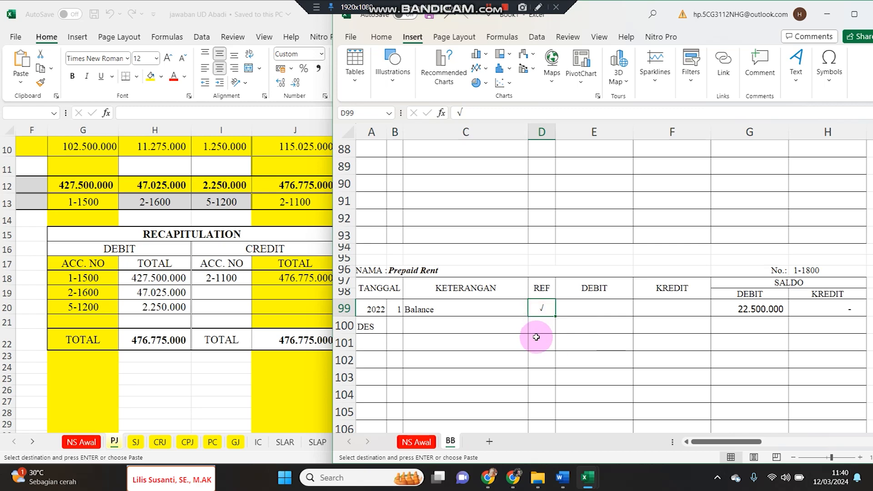
pyautogui.scroll(-6, 537, 337)
pyautogui.hotkey('ctrl', 'v')
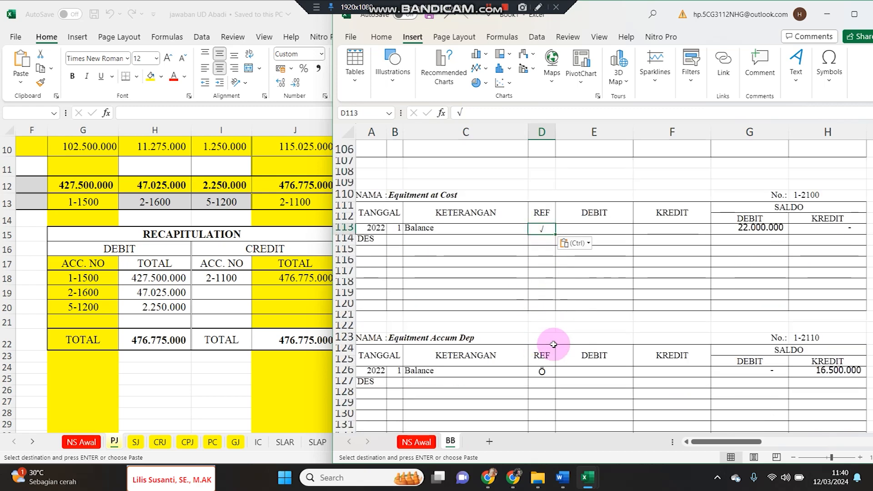
pyautogui.scroll(-6, 542, 370)
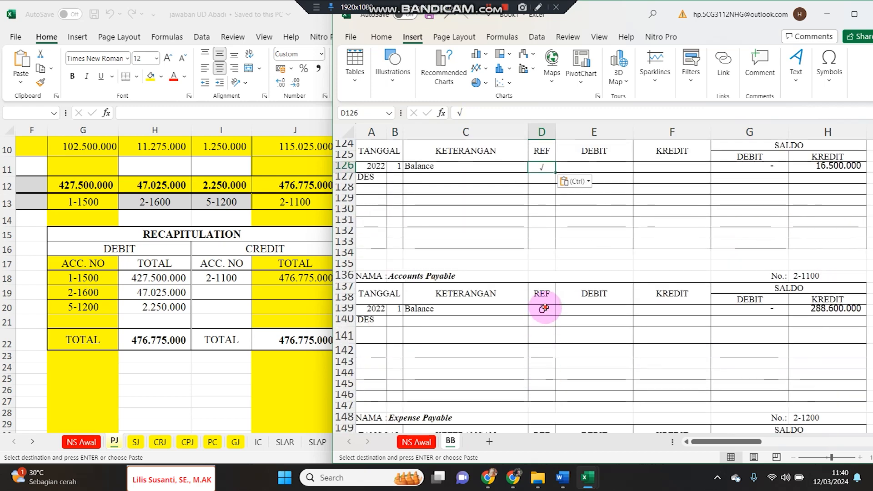
# Paste √ into the balance-row REF cells from Accounts Payable through PPN Payable and in the owner's capital account.
pyautogui.scroll(-5, 541, 352)
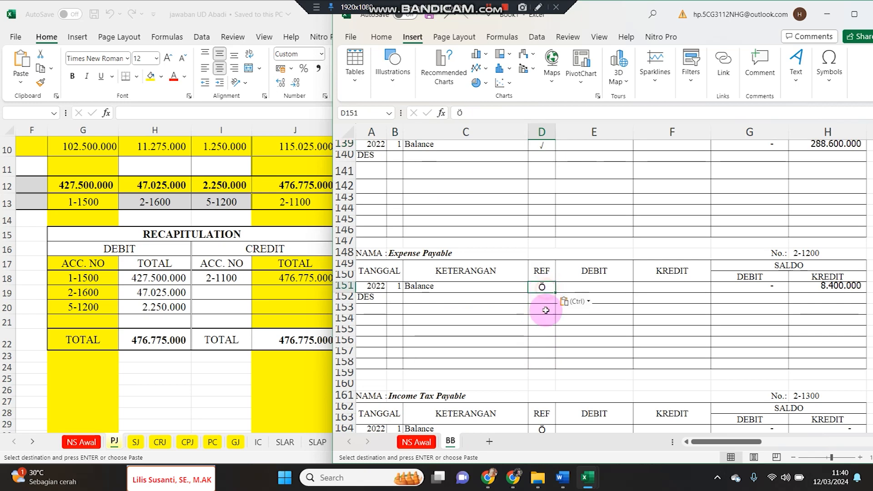
pyautogui.click(543, 429)
pyautogui.hotkey('ctrl', 'v')
pyautogui.scroll(-10, 540, 366)
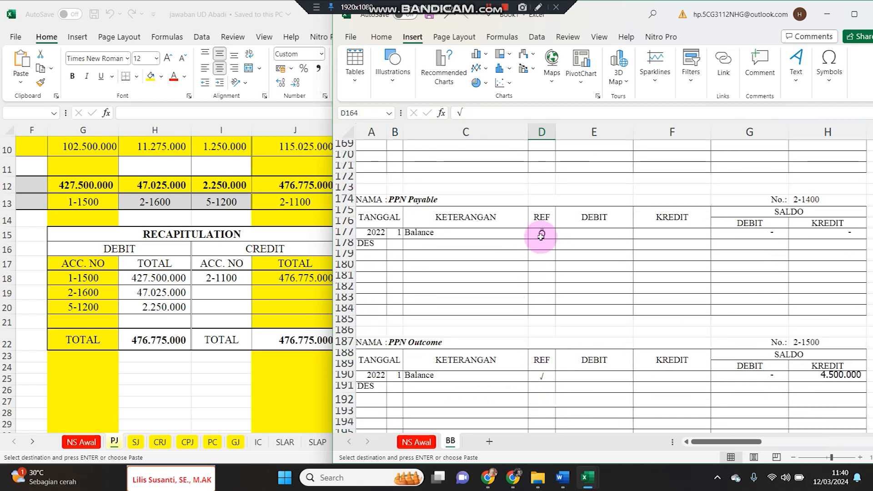
pyautogui.hotkey('ctrl', 'v')
pyautogui.scroll(-12, 548, 364)
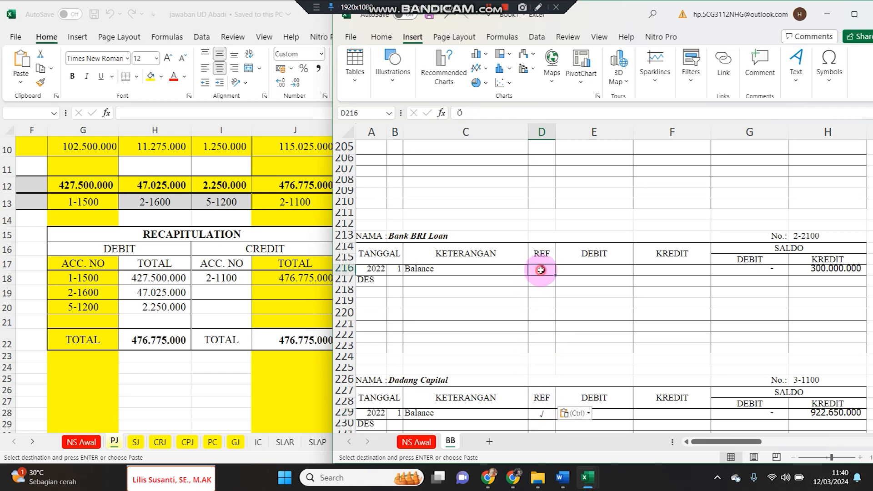
# Paste √ into the balance-row REF cells of Bank BRI Loan, the owner's drawing account, Income Summary and Sales.
pyautogui.scroll(-6, 546, 351)
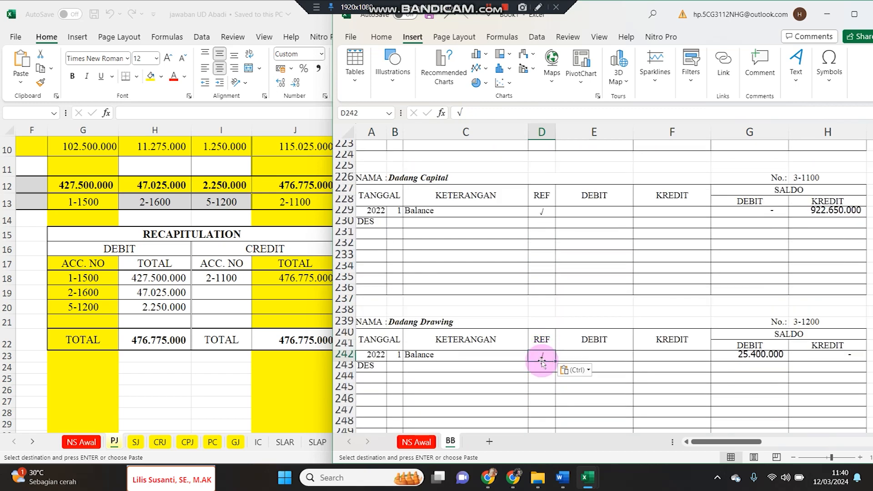
pyautogui.scroll(-6, 543, 361)
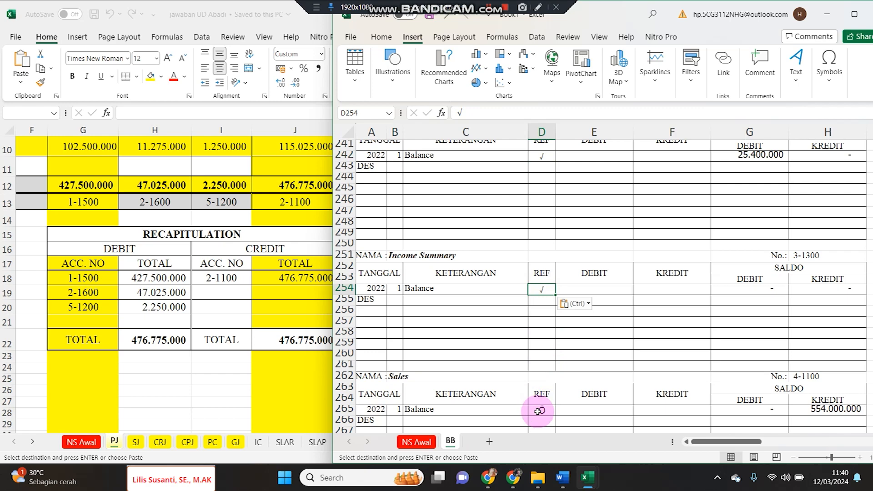
pyautogui.scroll(-6, 539, 400)
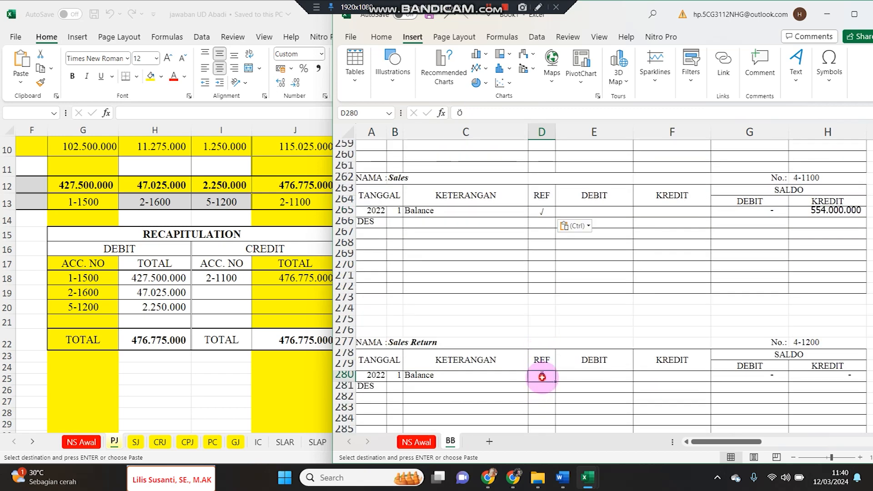
# Paste √ into the balance-row REF cells of Sales Return, Sales Discount and Freight Collected.
pyautogui.hotkey('ctrl', 'v')
pyautogui.scroll(-6, 539, 364)
pyautogui.click(542, 311)
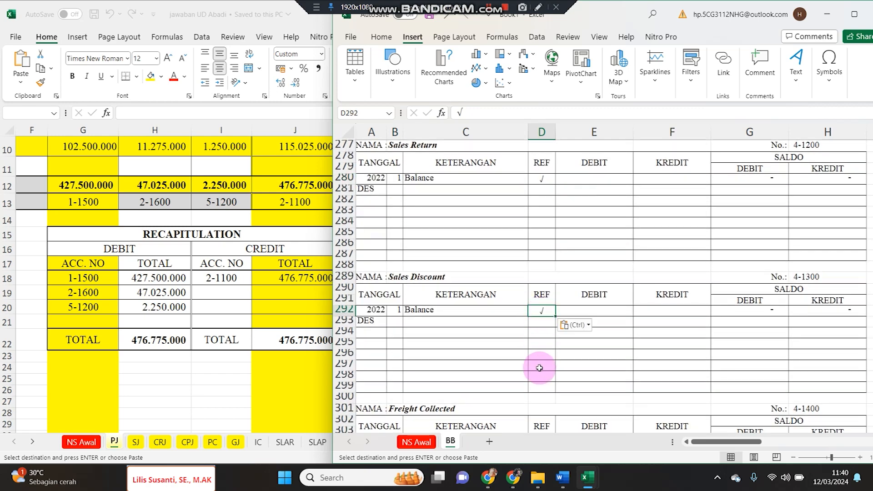
pyautogui.scroll(-6, 537, 422)
pyautogui.click(540, 245)
pyautogui.write('√')
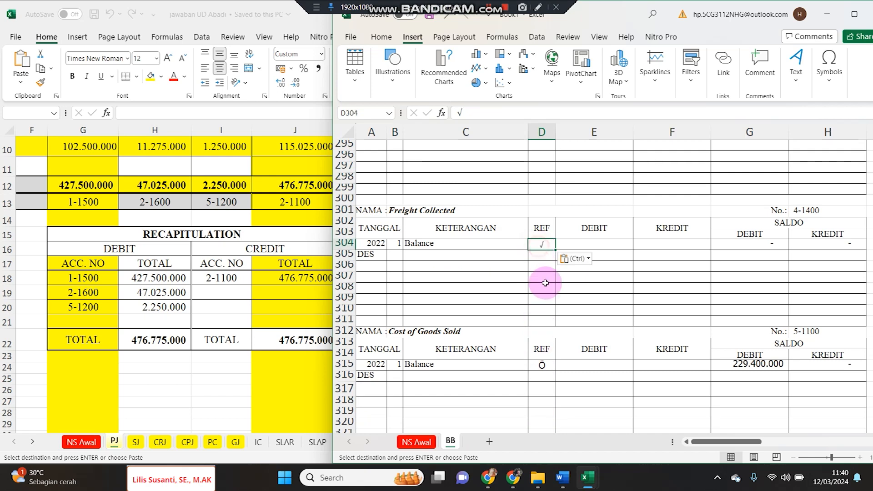
# Paste √ into the balance-row REF cells from Cost of Goods Sold through Store Supplies Expenses.
pyautogui.hotkey('ctrl', 'v')
pyautogui.scroll(-5, 543, 364)
pyautogui.click(542, 349)
pyautogui.hotkey('ctrl', 'v')
pyautogui.scroll(-6, 540, 355)
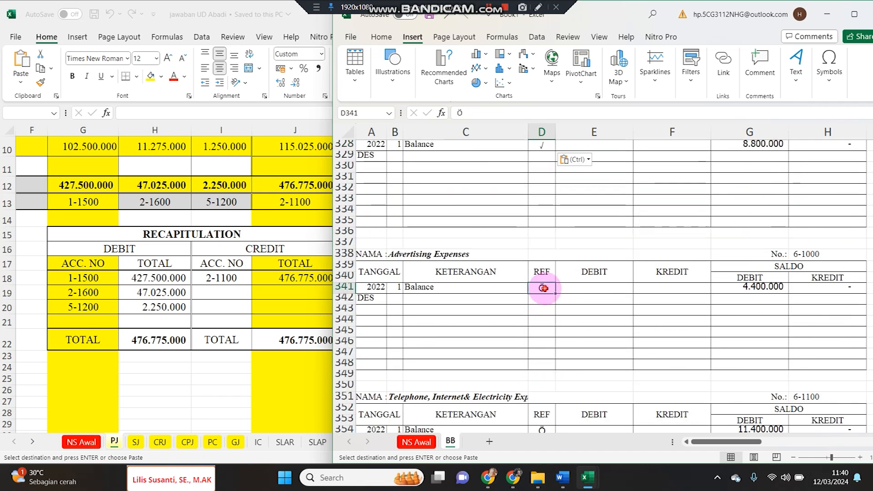
pyautogui.hotkey('ctrl', 'v')
pyautogui.scroll(-5, 538, 346)
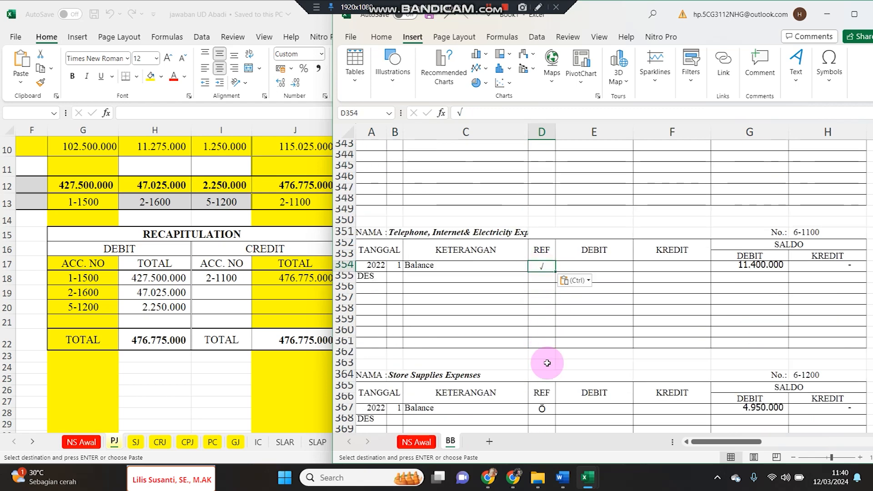
pyautogui.scroll(-6, 545, 406)
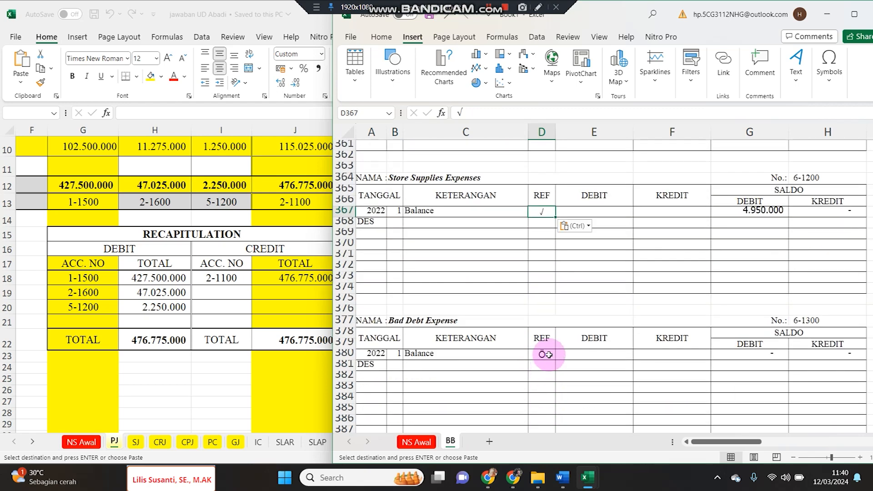
# Paste √ into the balance-row REF cells from Bad Debt Expense through Wages & Salaries.
pyautogui.write('√')
pyautogui.scroll(-5, 546, 352)
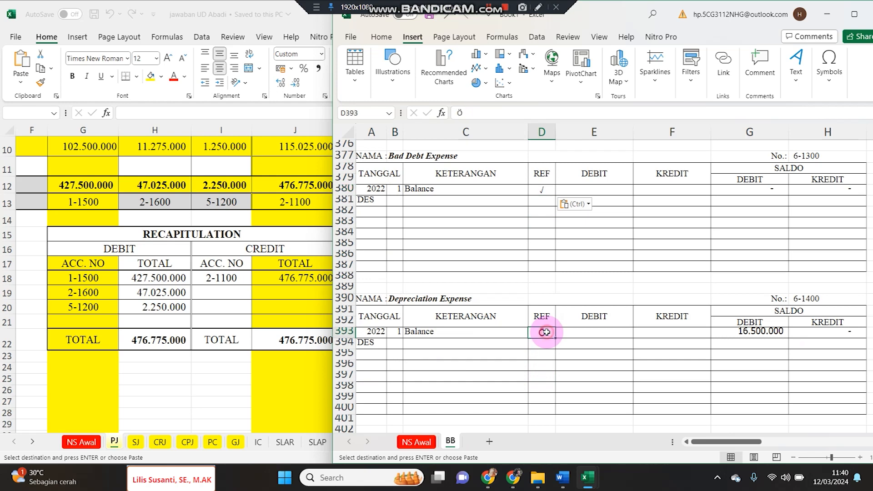
pyautogui.scroll(-5, 545, 341)
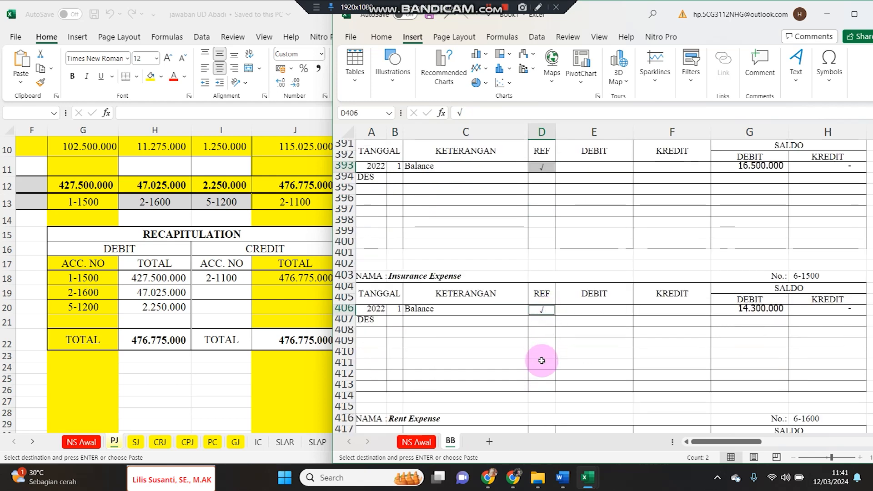
pyautogui.scroll(-3, 541, 361)
pyautogui.scroll(-5, 540, 362)
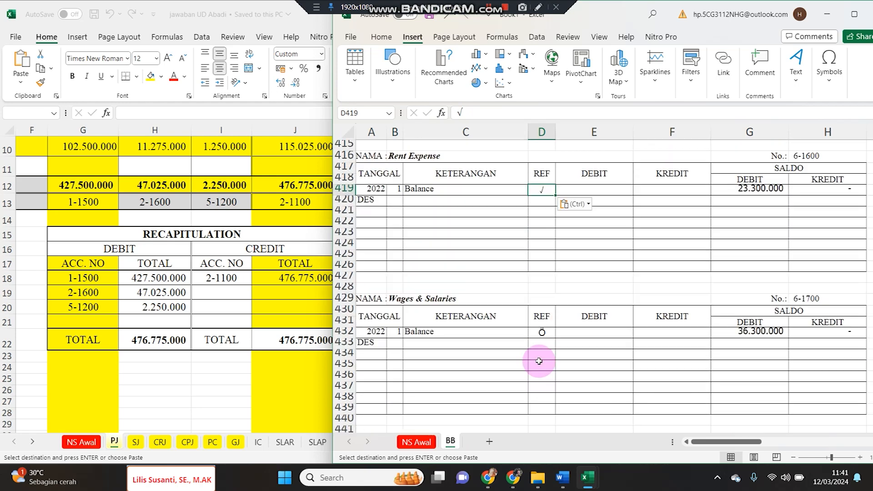
pyautogui.scroll(-5, 540, 346)
# Paste √ into the balance-row REF cells of Other Operating Expense, Interest Revenue and Interest Expense.
pyautogui.click(542, 309)
pyautogui.scroll(-5, 540, 332)
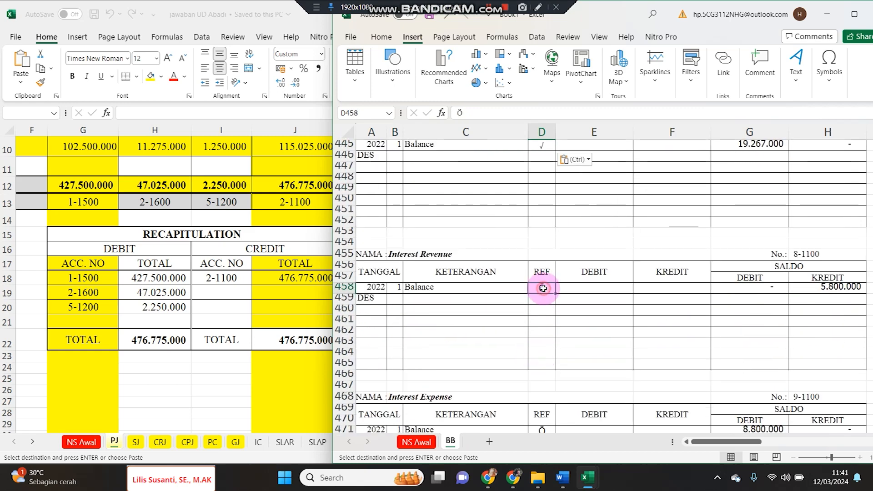
pyautogui.hotkey('ctrl', 'v')
pyautogui.click(542, 430)
pyautogui.hotkey('ctrl', 'v')
# Paste √ into the balance-row REF cells of Income Tax Expense and Bank Service Charge.
pyautogui.scroll(-11, 532, 350)
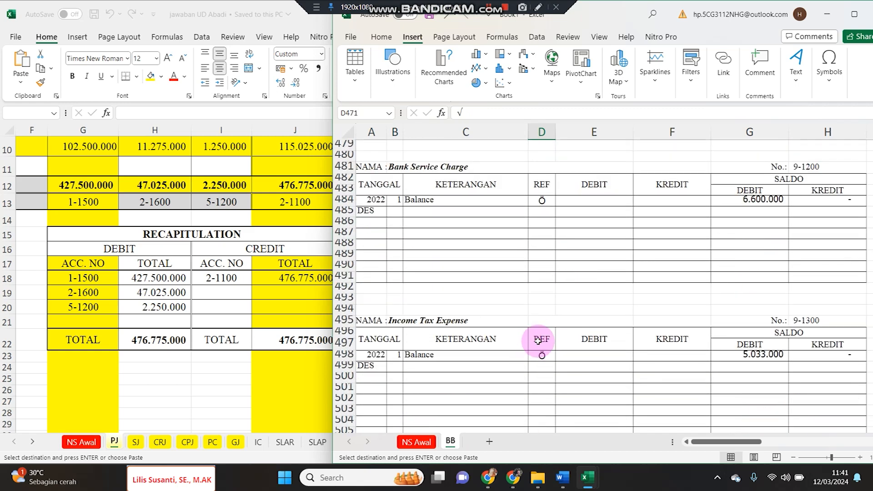
pyautogui.click(540, 358)
pyautogui.hotkey('ctrl', 'v')
pyautogui.click(539, 200)
pyautogui.hotkey('ctrl', 'v')
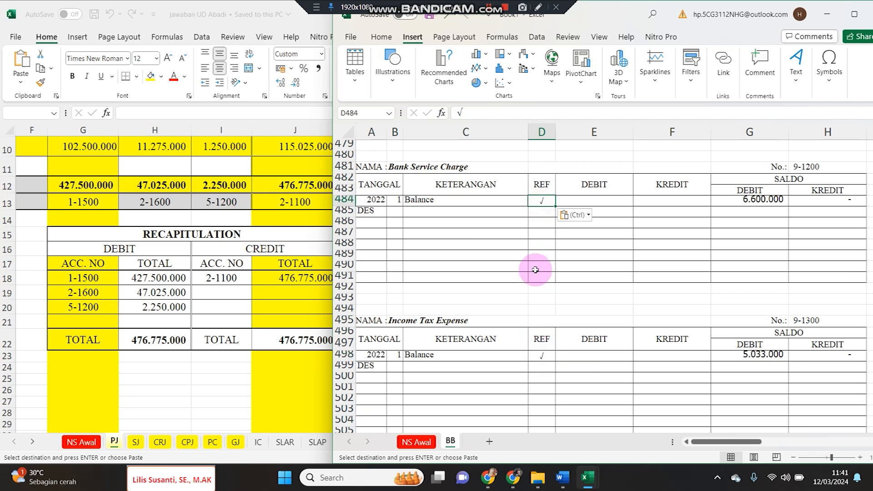
pyautogui.scroll(-3, 532, 340)
# Fill the December row of the Freight Paid account with day 31, description Purchases and REF PJ-1.
pyautogui.scroll(20, 542, 263)
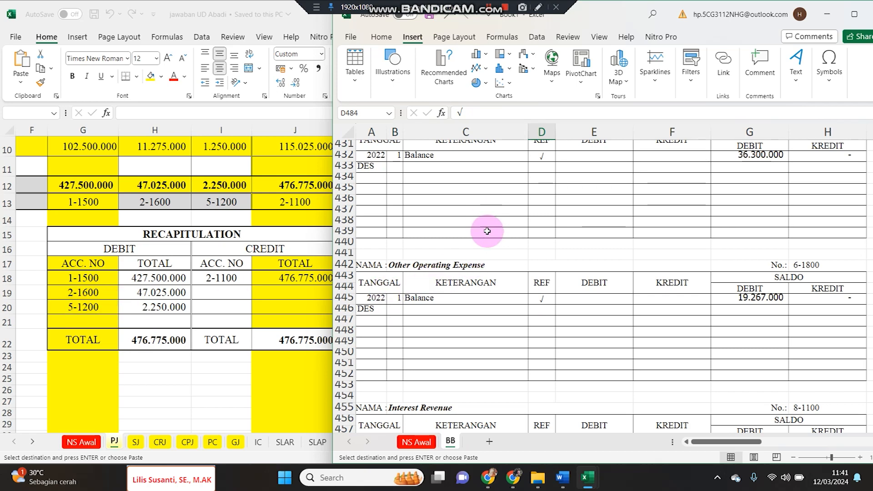
pyautogui.scroll(10, 486, 235)
pyautogui.scroll(20, 487, 235)
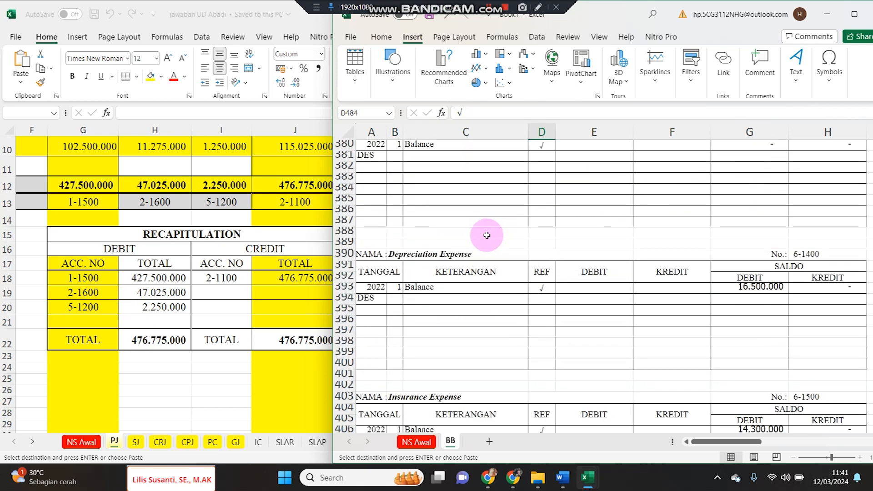
pyautogui.scroll(10, 487, 235)
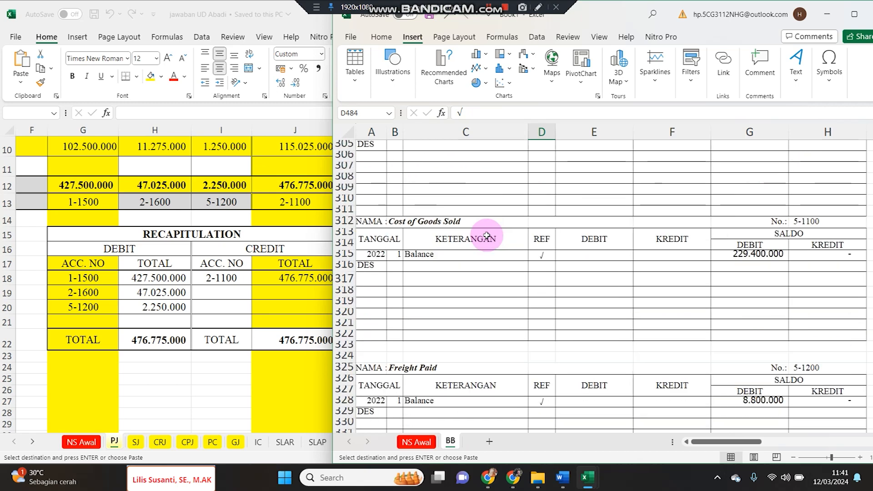
pyautogui.scroll(-3, 487, 235)
pyautogui.click(398, 312)
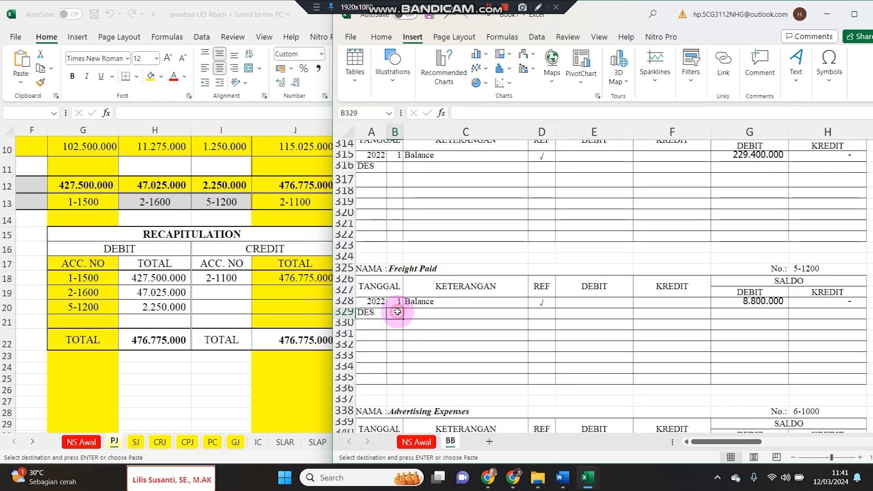
pyautogui.write('31')
pyautogui.press('Tab')
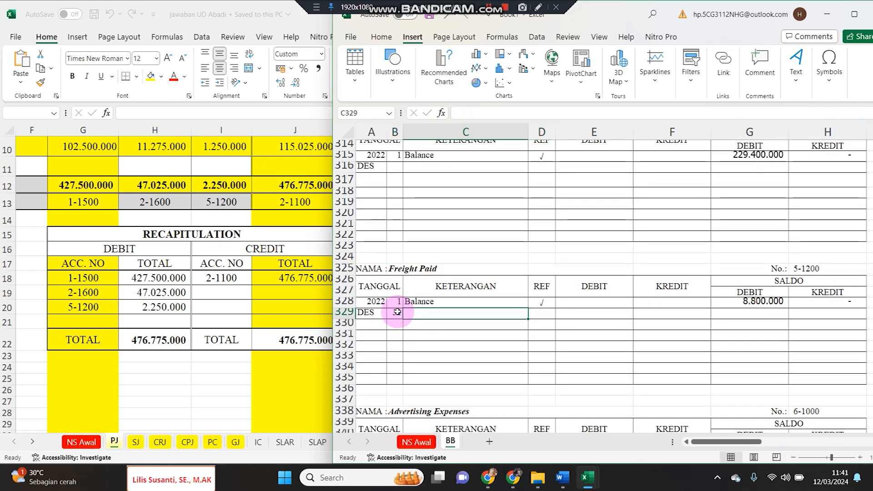
pyautogui.write('Pur')
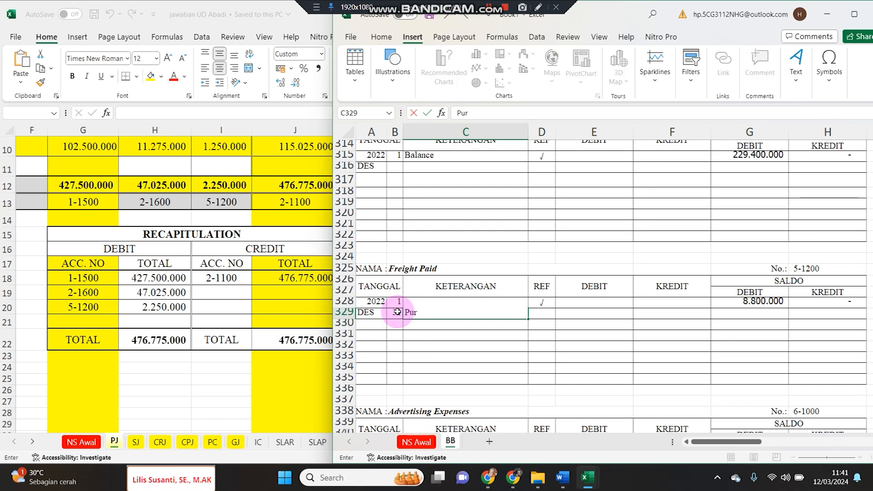
pyautogui.write('chases')
pyautogui.press('Tab')
pyautogui.write('PJ')
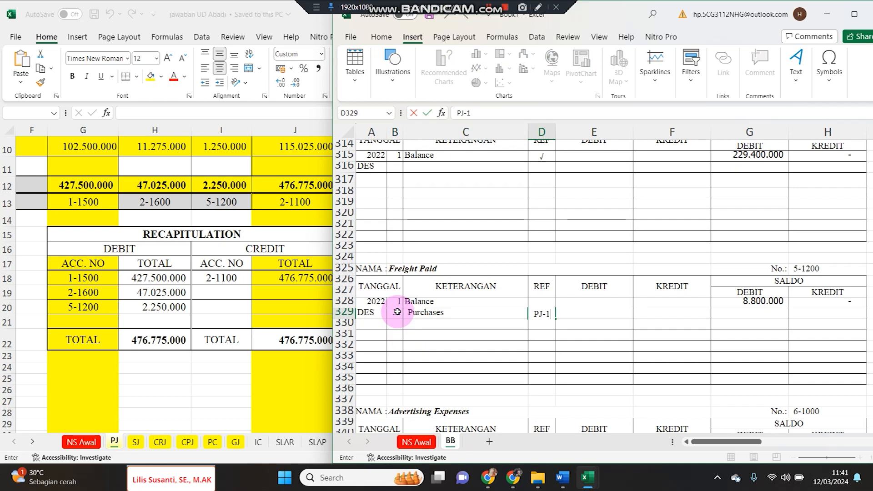
# Link the Freight Paid purchases row's debit to the purchase journal's recapitulation total for account 5-1200.
pyautogui.press('Tab')
pyautogui.write('=')
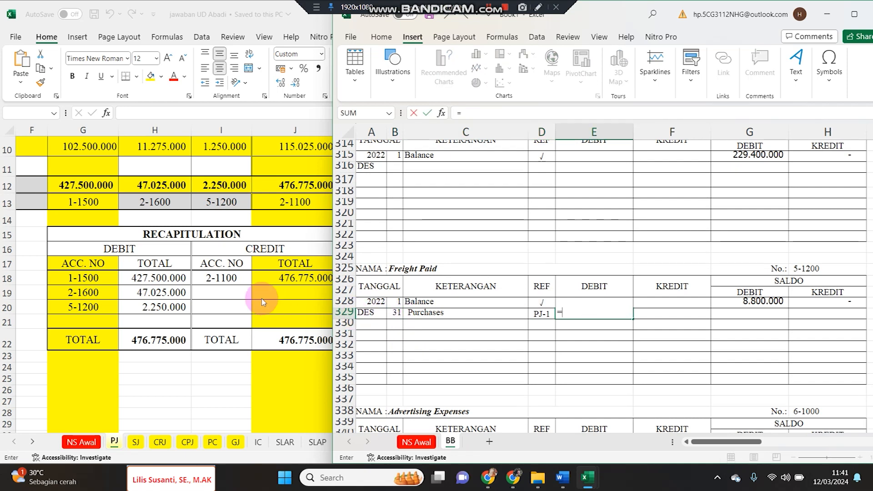
pyautogui.click(164, 295)
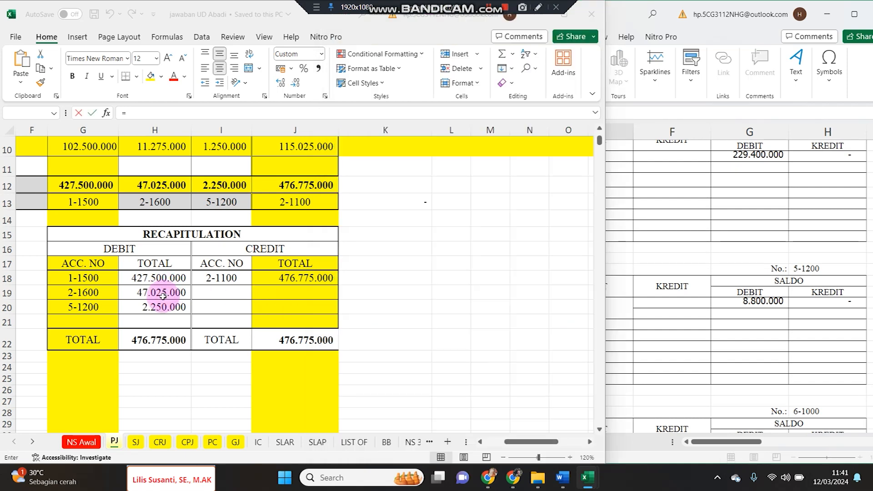
pyautogui.click(160, 307)
pyautogui.press('Return')
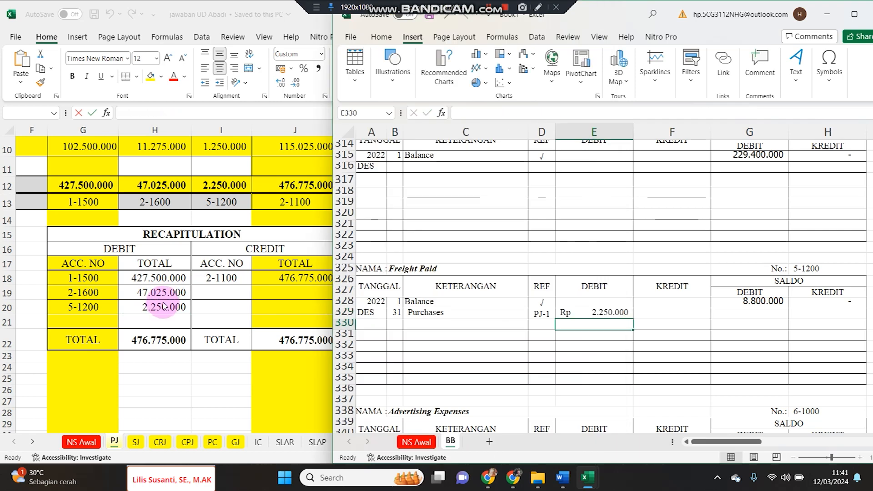
# Narrow the ledger's KETERANGAN, DEBIT and KREDIT columns (C, E and F).
pyautogui.moveTo(527, 131); pyautogui.dragTo(462, 132)
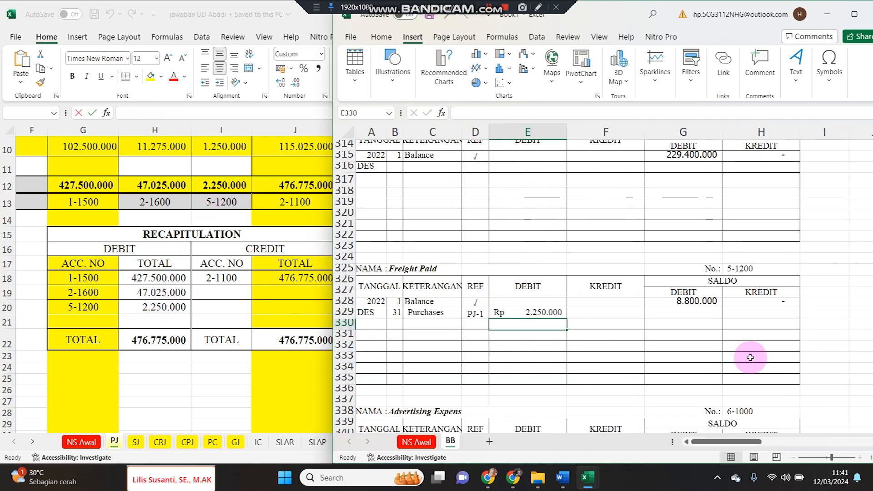
pyautogui.click(859, 457)
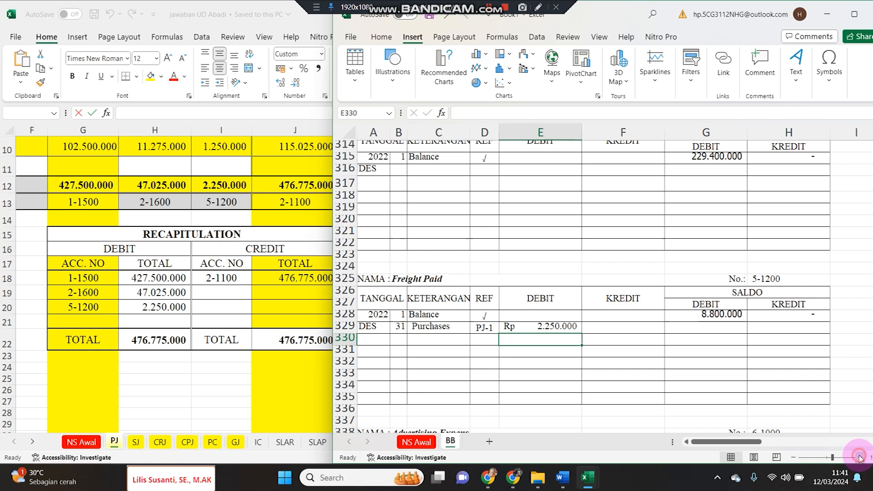
pyautogui.click(629, 351)
pyautogui.moveTo(582, 132); pyautogui.dragTo(573, 131)
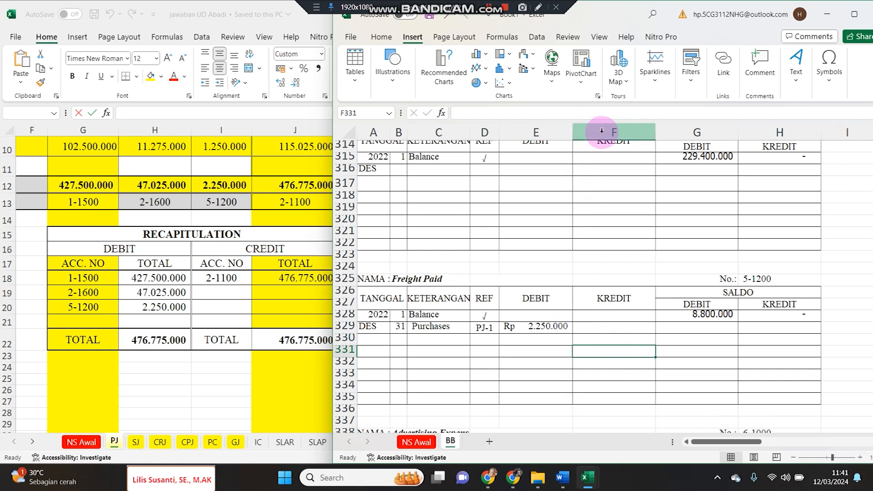
pyautogui.moveTo(655, 131); pyautogui.dragTo(645, 131)
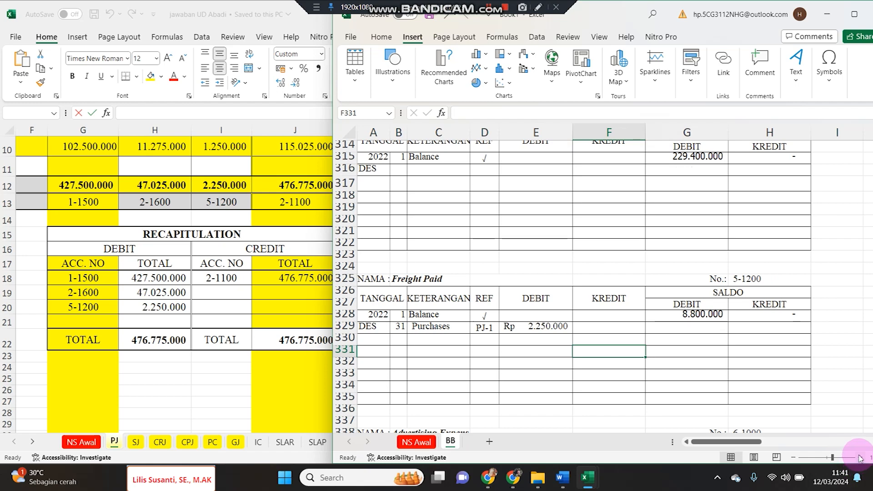
pyautogui.click(859, 457)
pyautogui.click(564, 350)
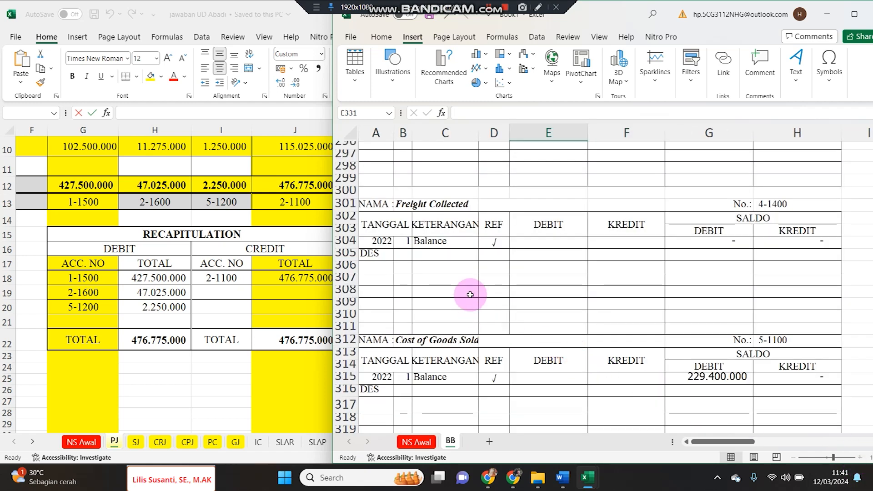
# Copy the day 31, Purchases and PJ-1 cells from Freight Paid into the December row of Accounts Payable.
pyautogui.scroll(-1, 476, 323)
pyautogui.scroll(-8, 476, 323)
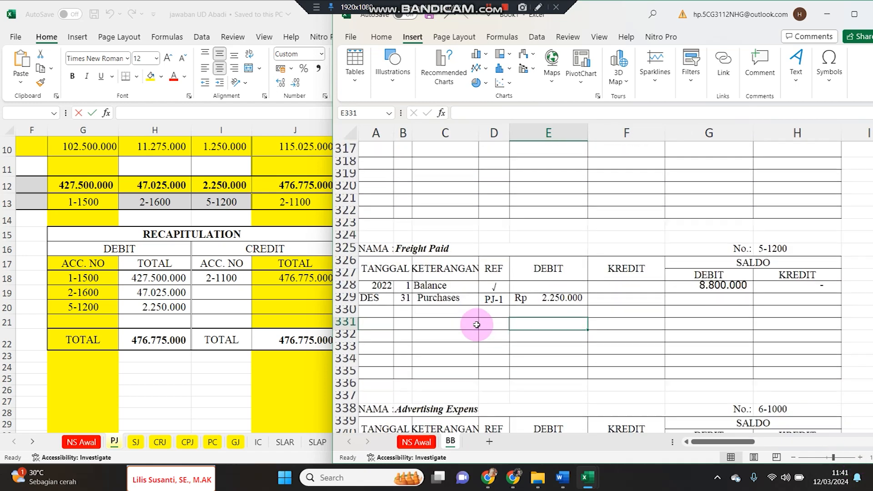
pyautogui.click(448, 287)
pyautogui.moveTo(403, 245); pyautogui.dragTo(503, 247)
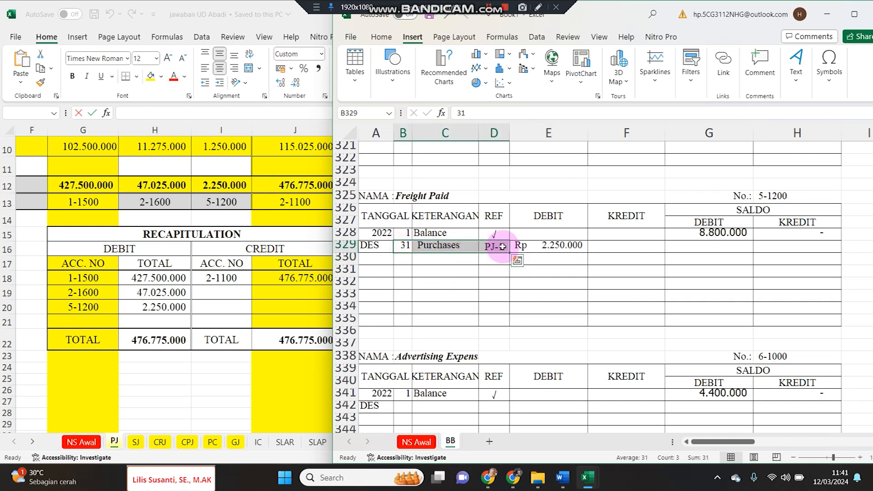
pyautogui.hotkey('ctrl', 'c')
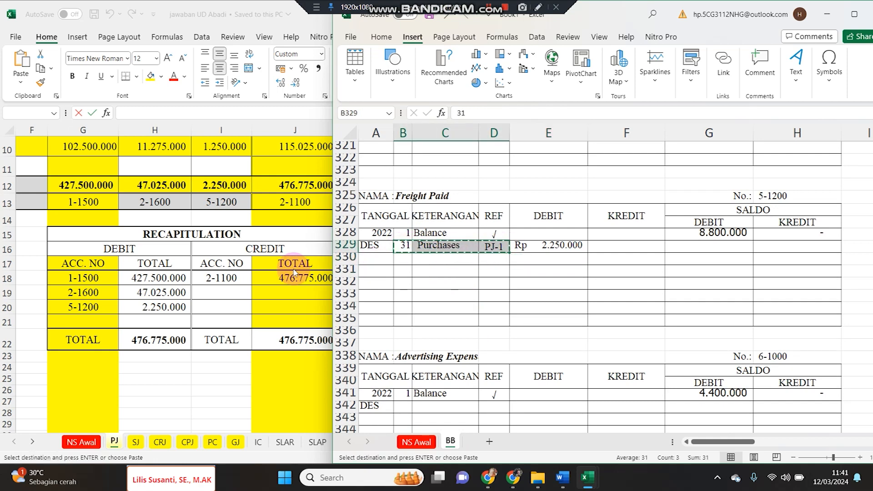
pyautogui.click(222, 282)
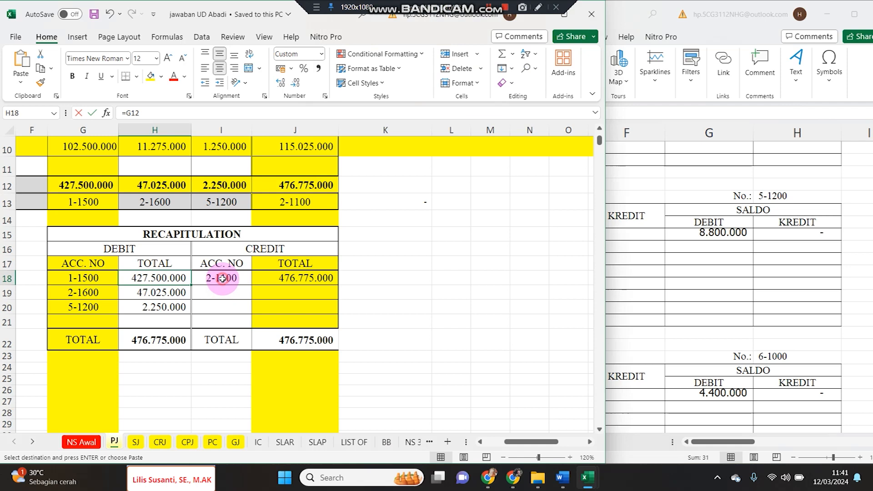
pyautogui.click(690, 247)
pyautogui.scroll(14, 812, 338)
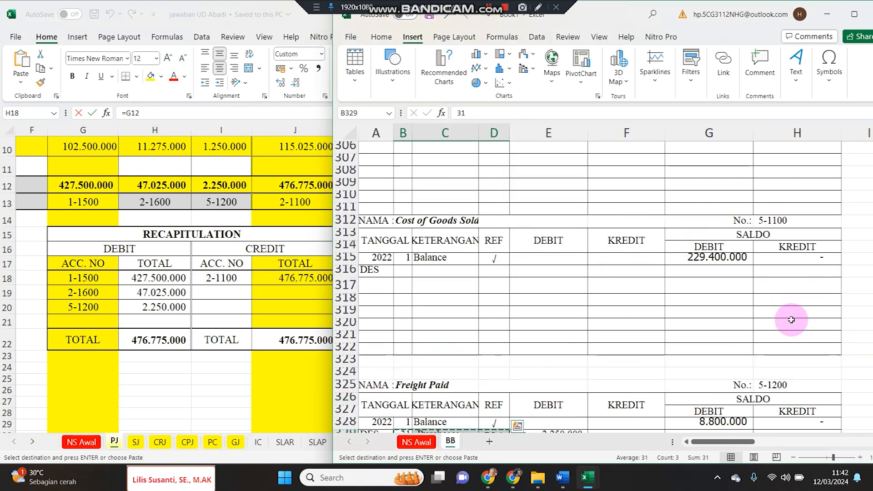
pyautogui.scroll(16, 784, 326)
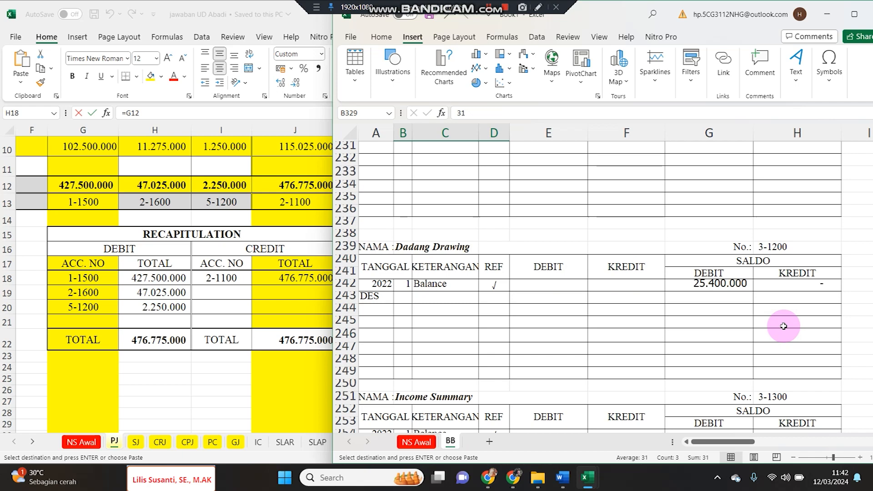
pyautogui.scroll(20, 783, 326)
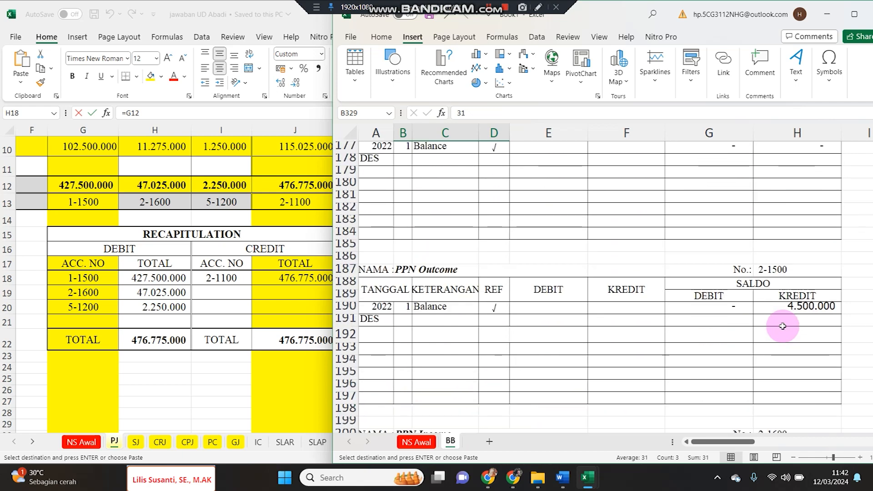
pyautogui.scroll(11, 783, 326)
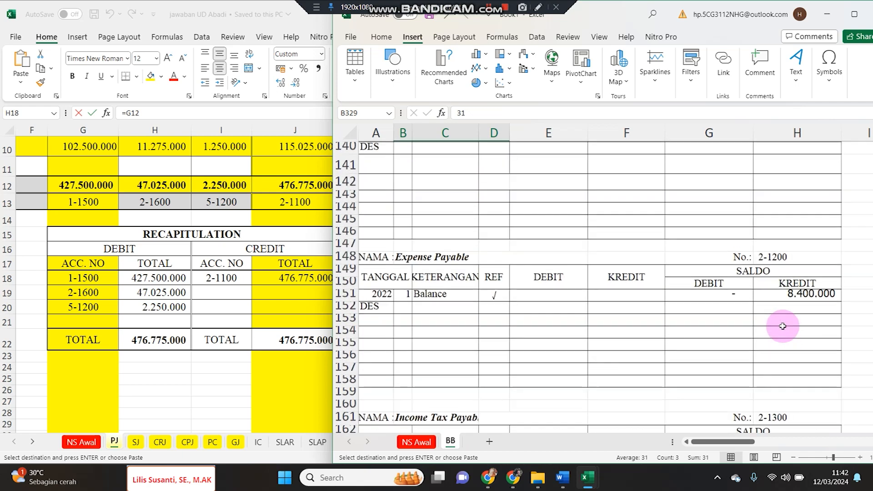
pyautogui.click(400, 209)
pyautogui.hotkey('ctrl', 'v')
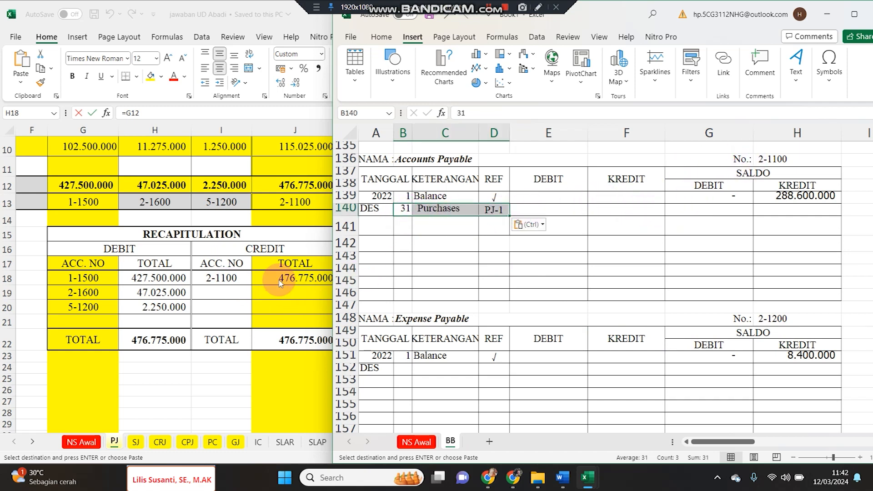
# Link the Accounts Payable purchases row's credit to the purchase journal's recapitulation total for account 2-1100, cell J18.
pyautogui.click(635, 212)
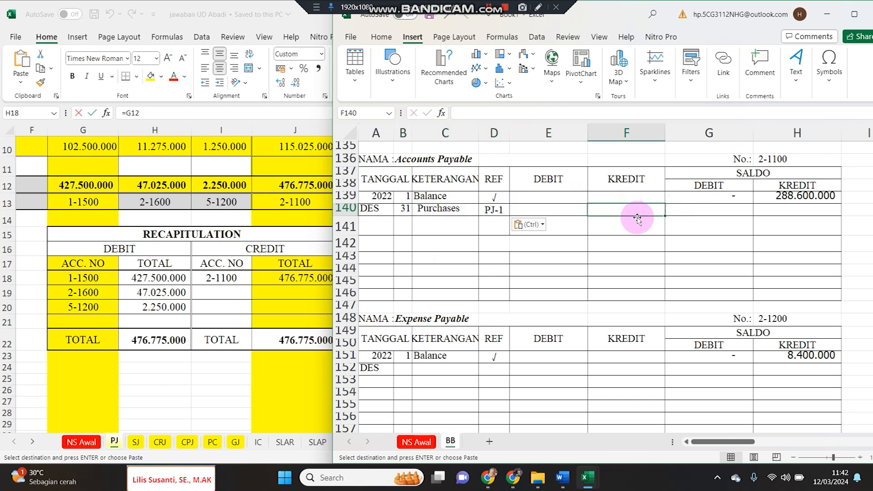
pyautogui.click(306, 281)
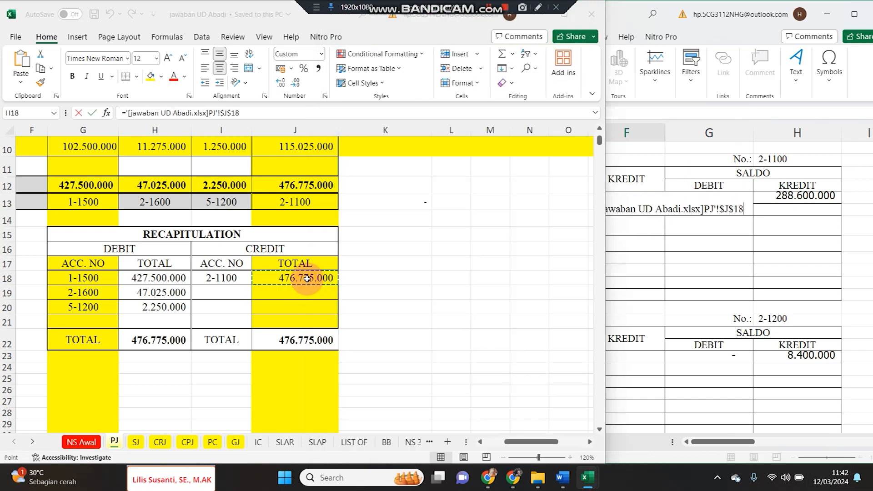
pyautogui.press('Return')
pyautogui.click(566, 228)
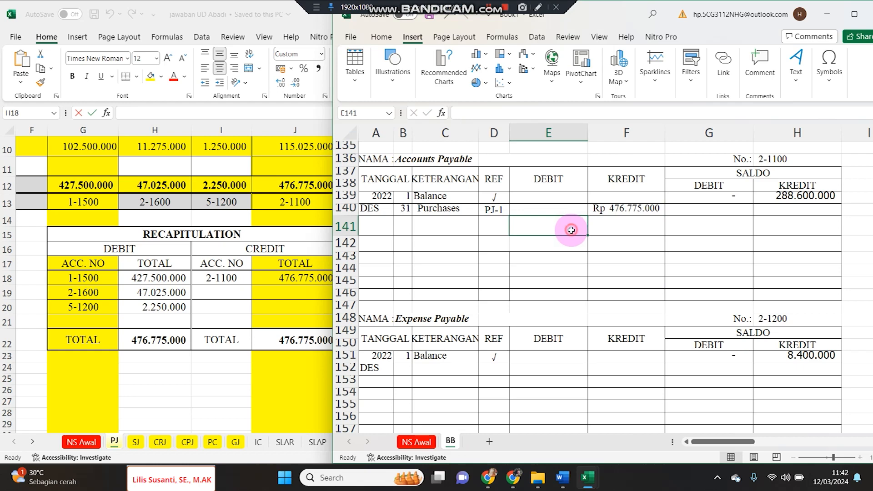
pyautogui.scroll(7, 519, 262)
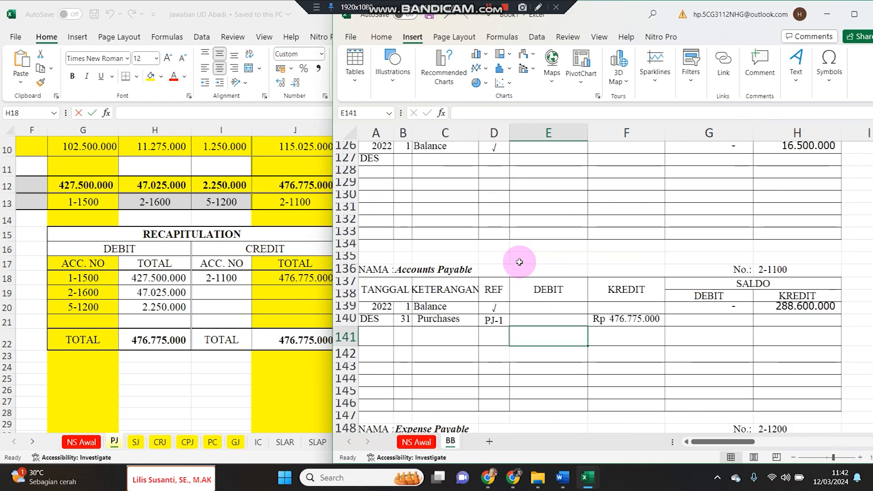
pyautogui.click(290, 293)
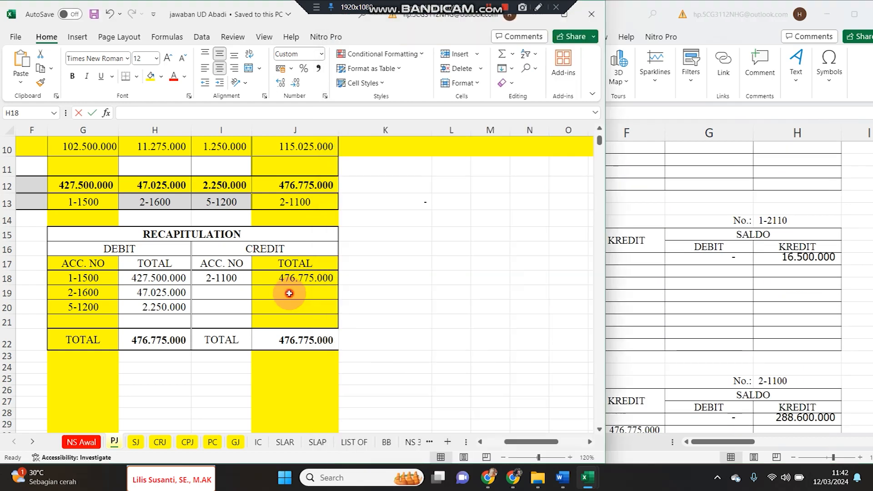
# Open the sales journal sheet (SJ) and examine its recapitulation, starting with the debit account 1-1300.
pyautogui.click(133, 448)
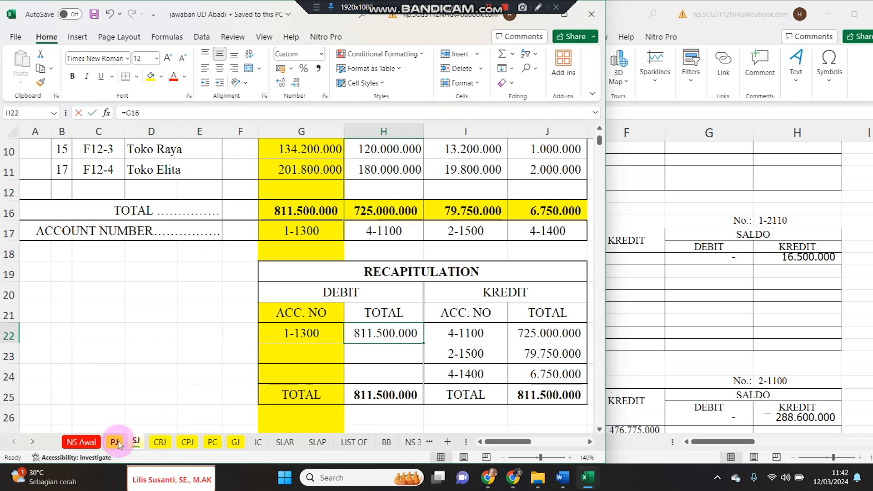
pyautogui.click(114, 442)
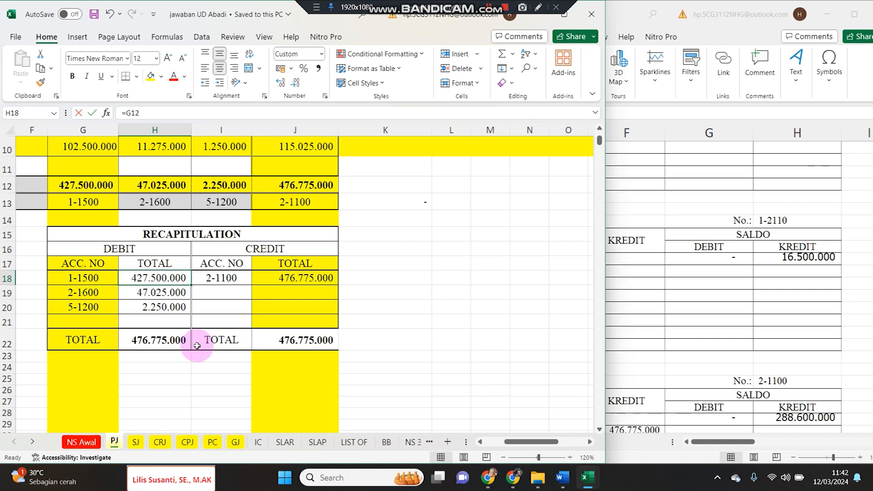
pyautogui.click(136, 442)
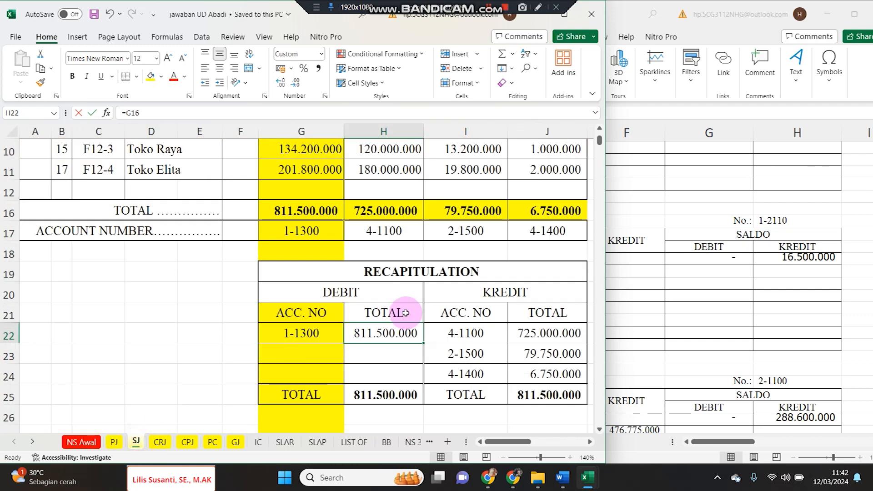
pyautogui.scroll(3, 406, 312)
pyautogui.scroll(-5, 401, 313)
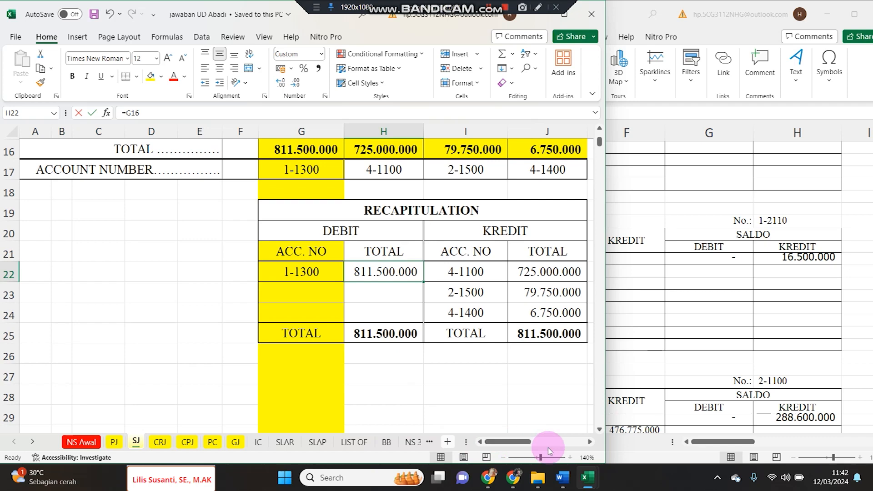
pyautogui.click(588, 442)
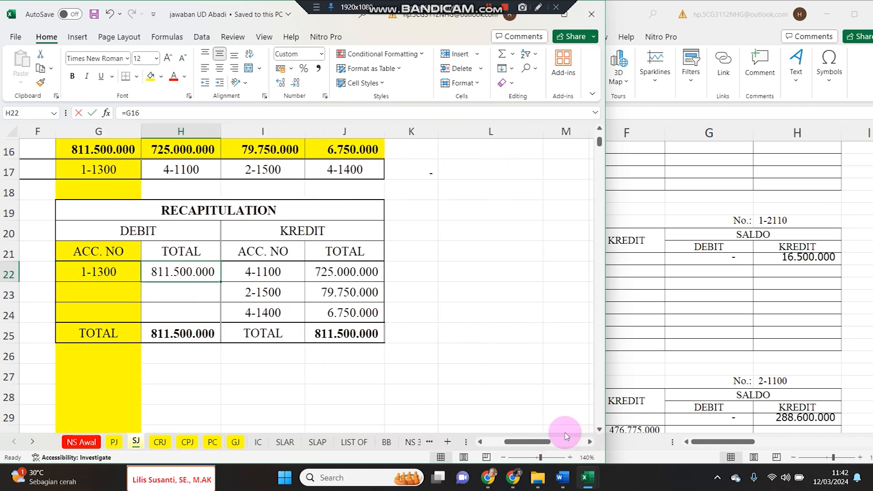
pyautogui.click(114, 272)
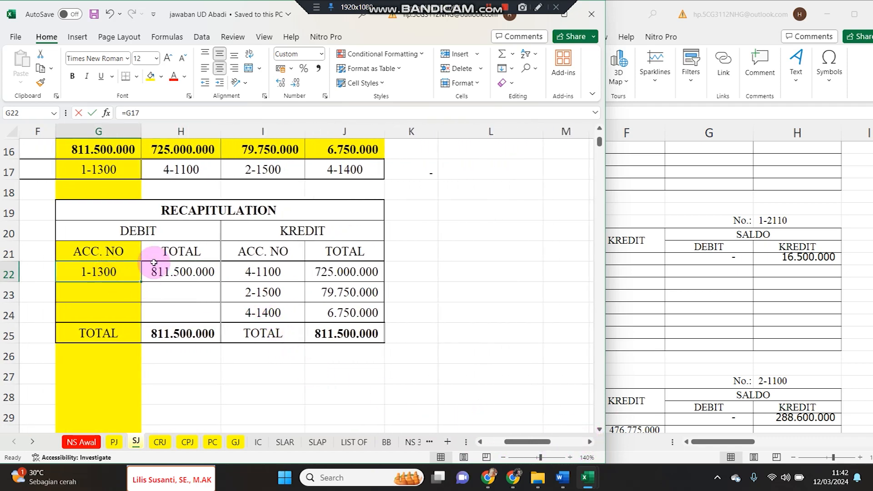
# Enter day 31, Sales and reference SJ-1 in the December row of the Accounts Receivable ledger (1-1300).
pyautogui.click(664, 182)
pyautogui.click(844, 287)
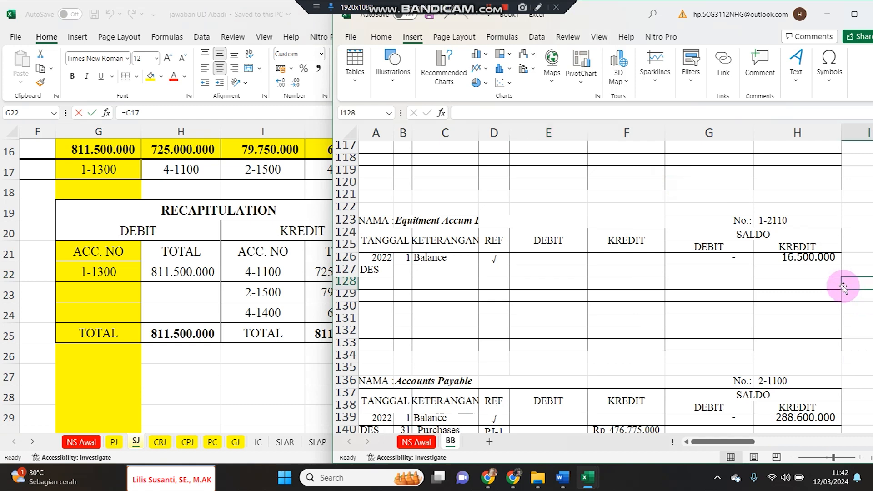
pyautogui.scroll(6, 844, 286)
pyautogui.moveTo(619, 17); pyautogui.dragTo(598, 17)
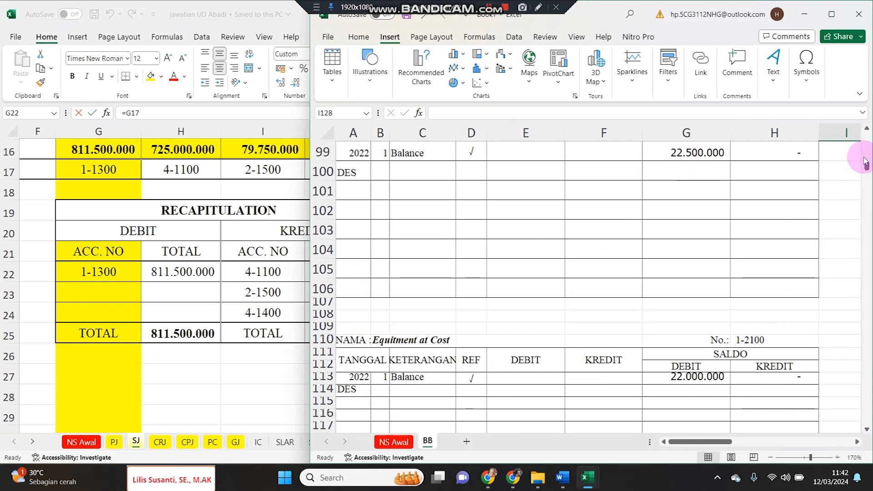
pyautogui.moveTo(868, 170); pyautogui.dragTo(866, 155)
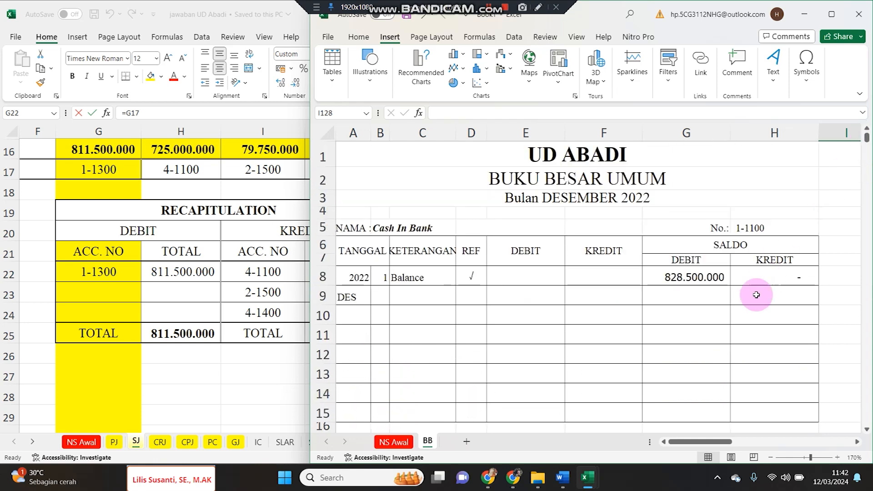
pyautogui.scroll(-10, 755, 300)
pyautogui.scroll(2, 736, 325)
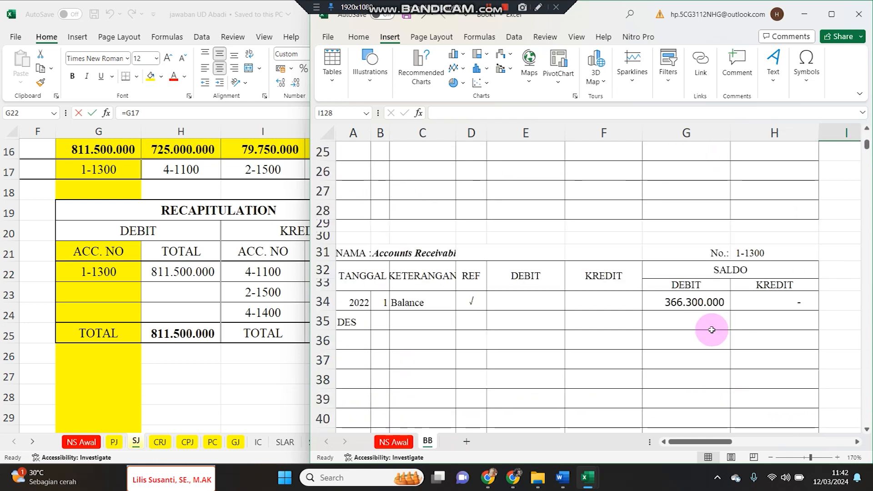
pyautogui.click(383, 321)
pyautogui.write('31')
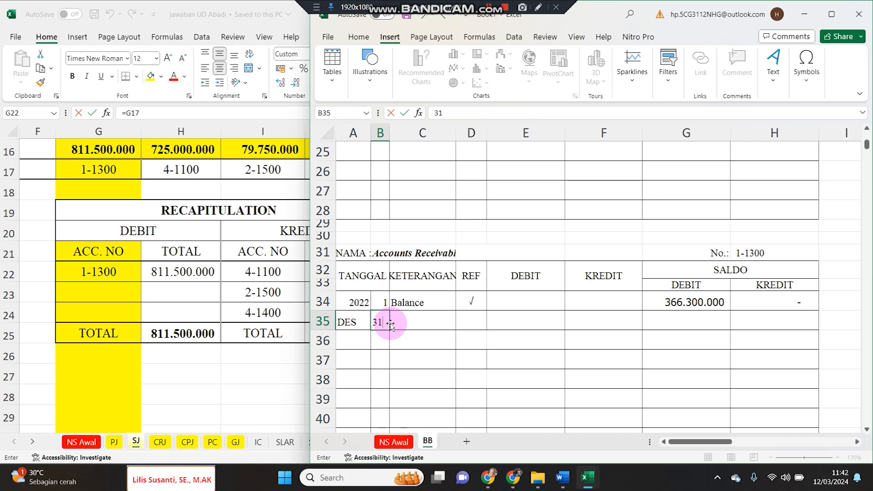
pyautogui.press('Tab')
pyautogui.write('Sal')
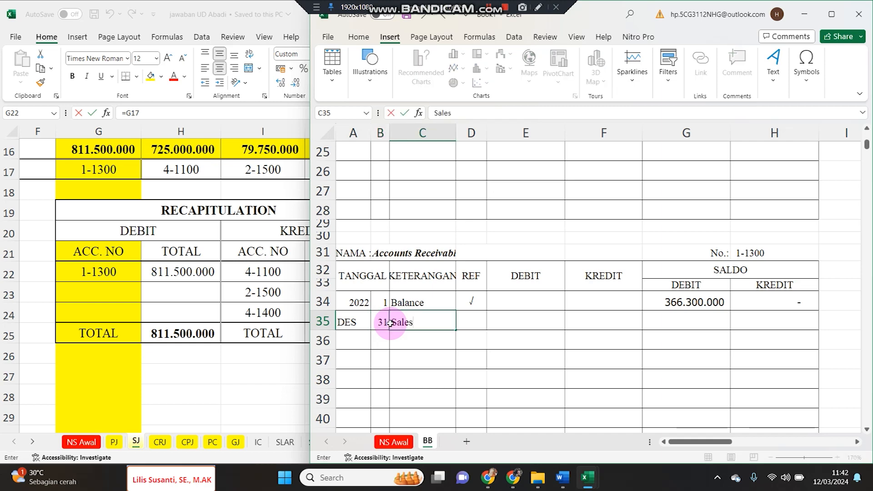
pyautogui.press('Tab')
pyautogui.write('S')
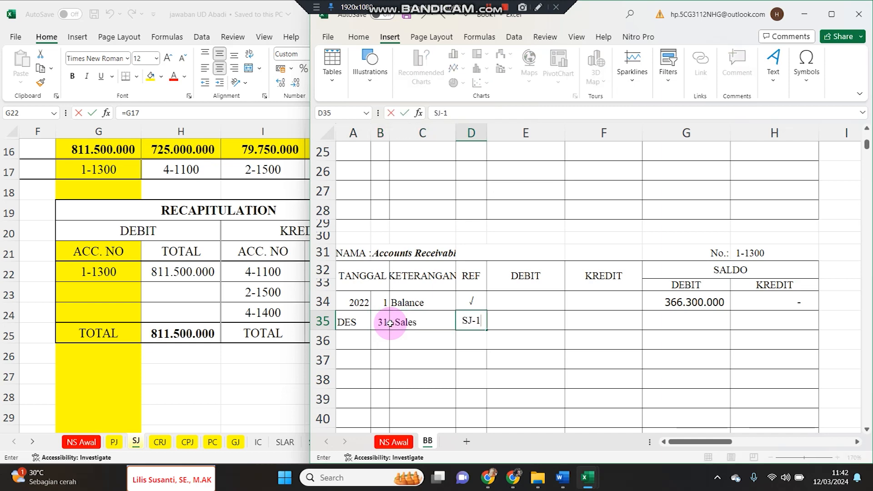
pyautogui.press('Tab')
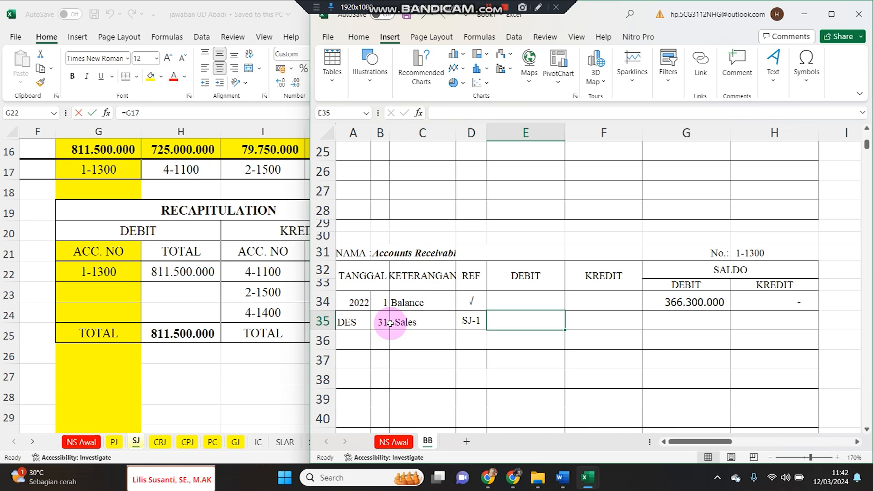
# Link the Accounts Receivable sales row's debit to the sales journal's recapitulation total for account 1-1300, cell H22.
pyautogui.write('=')
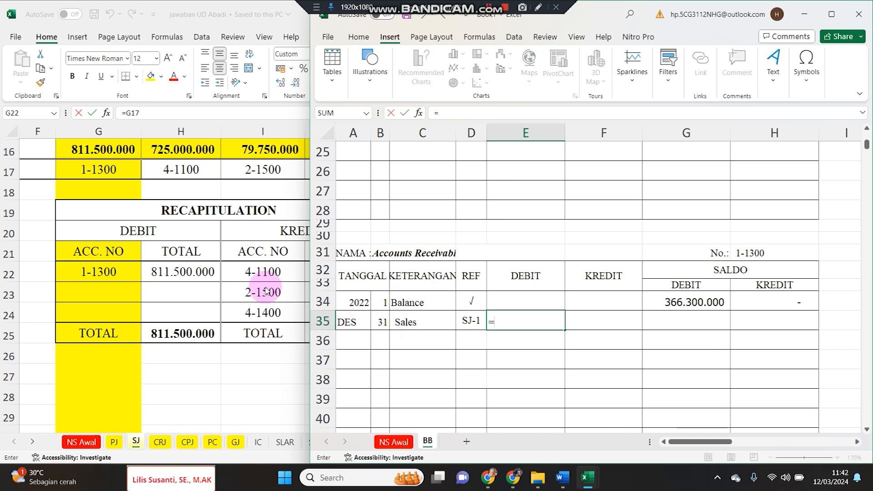
pyautogui.click(183, 272)
pyautogui.press('Return')
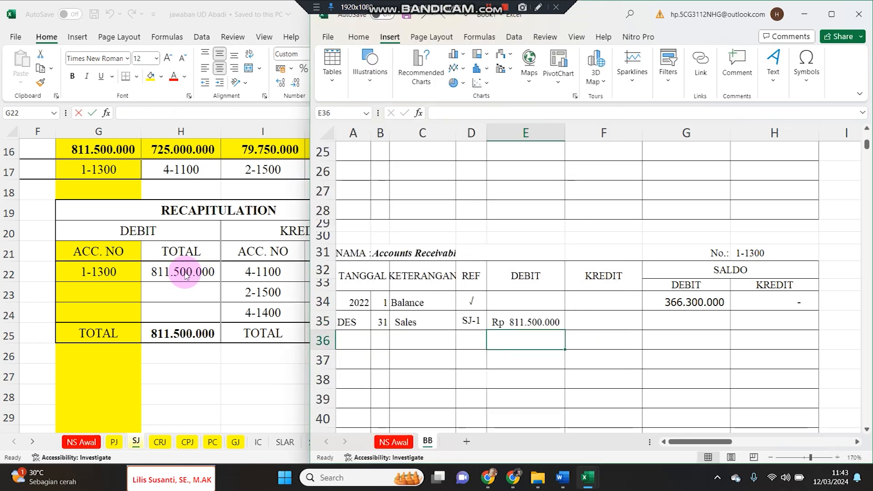
# Color the 2-1500 account number and its total red in the sales journal's recapitulation.
pyautogui.click(265, 291)
pyautogui.moveTo(330, 293); pyautogui.dragTo(291, 294)
pyautogui.click(174, 76)
# Copy the day 31, Sales and SJ-1 cells from Accounts Receivable into the December row of PPN Outcome (2-1500).
pyautogui.click(833, 274)
pyautogui.moveTo(383, 322); pyautogui.dragTo(463, 322)
pyautogui.hotkey('ctrl', 'c')
pyautogui.scroll(-1, 482, 346)
pyautogui.scroll(-19, 482, 346)
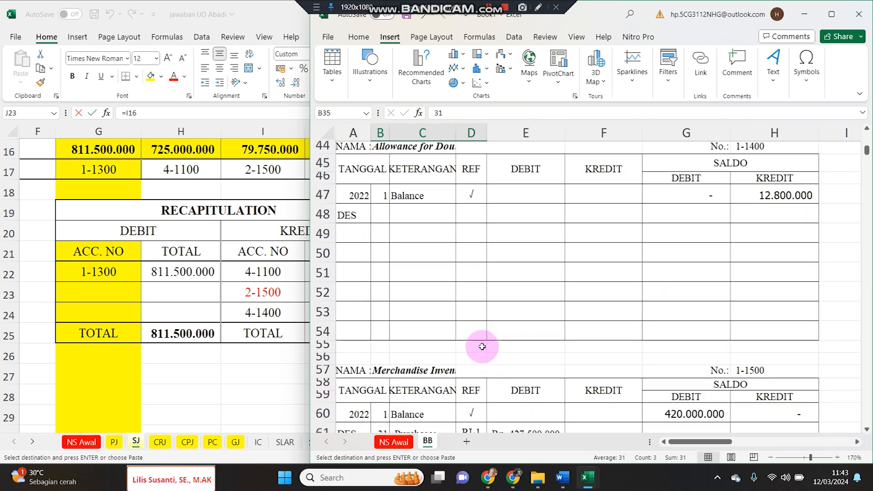
pyautogui.scroll(-20, 482, 348)
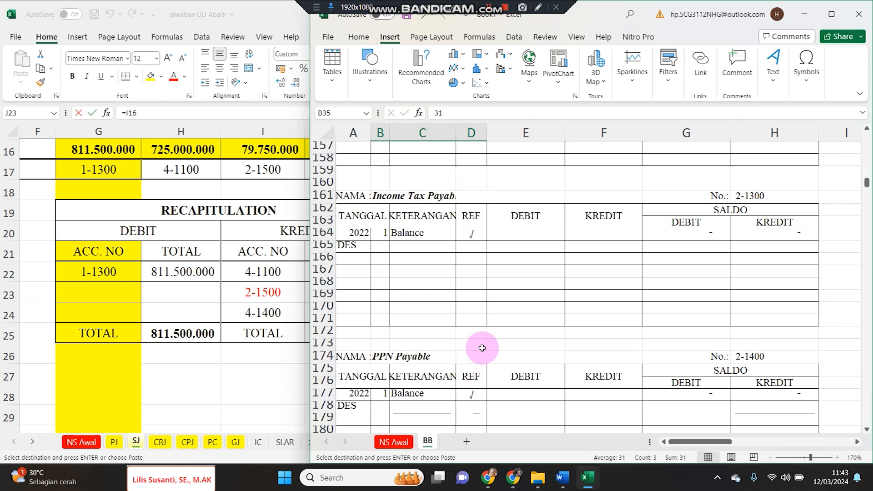
pyautogui.scroll(-9, 482, 348)
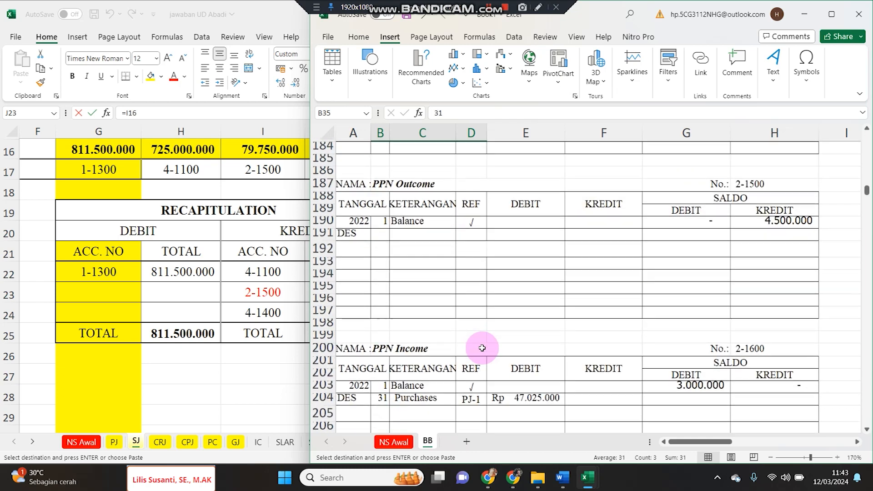
pyautogui.click(382, 234)
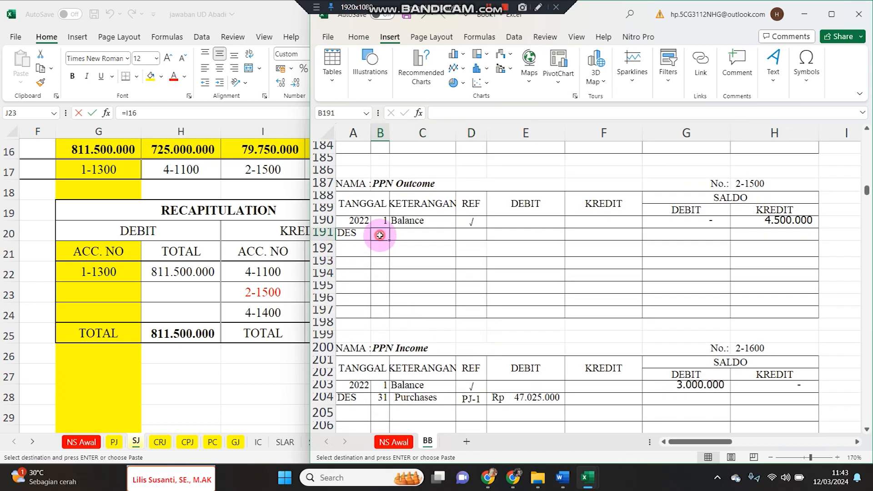
pyautogui.hotkey('ctrl', 'v')
# Link the PPN Outcome sales row's credit to the sales journal's recapitulation total for account 2-1500, cell J23.
pyautogui.click(606, 236)
pyautogui.write('=')
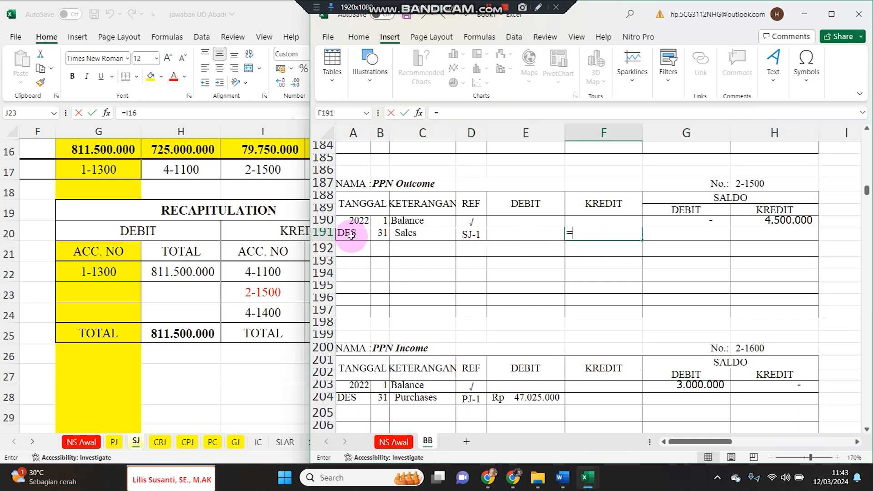
pyautogui.click(288, 254)
pyautogui.click(347, 292)
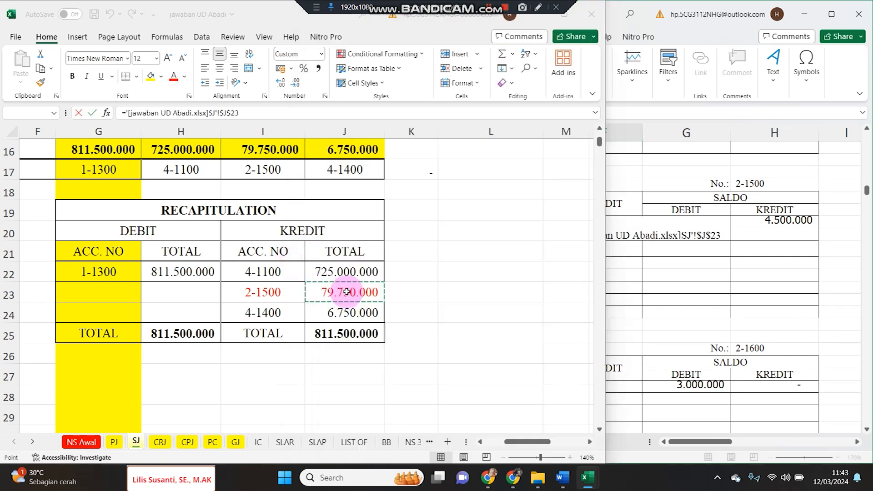
pyautogui.press('Return')
# Copy the day 31, Sales and SJ-1 cells from PPN Outcome into the December row of the Sales ledger (4-1100).
pyautogui.moveTo(384, 233); pyautogui.dragTo(471, 236)
pyautogui.hotkey('ctrl', 'c')
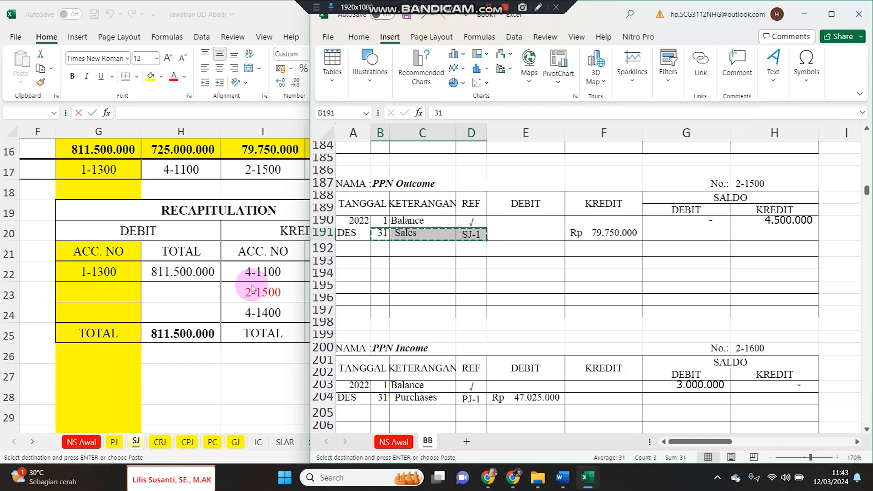
pyautogui.click(436, 275)
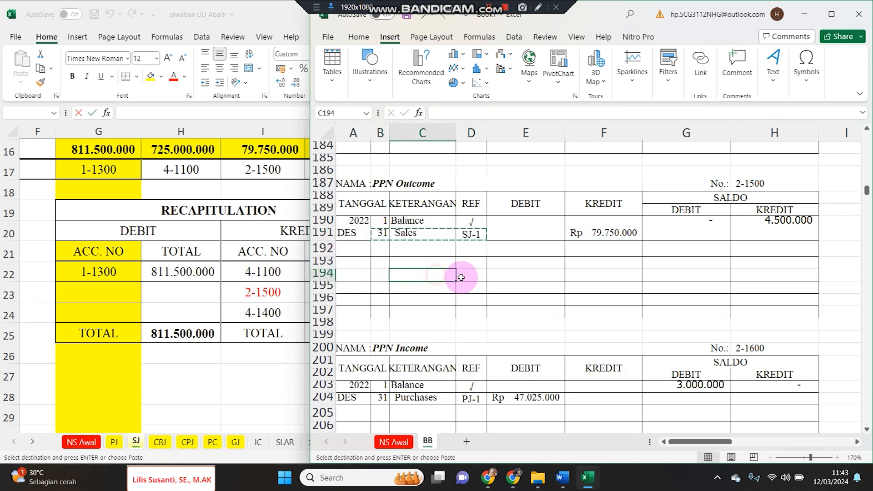
pyautogui.moveTo(867, 191)
pyautogui.mouseDown()
pyautogui.moveTo(864, 260)
pyautogui.moveTo(866, 207)
pyautogui.mouseUp()
pyautogui.scroll(-3, 637, 299)
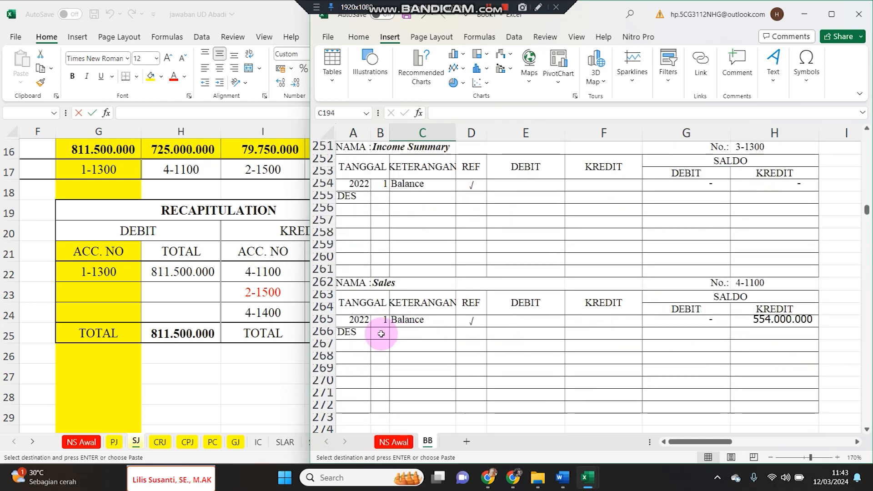
pyautogui.click(379, 335)
pyautogui.hotkey('ctrl', 'v')
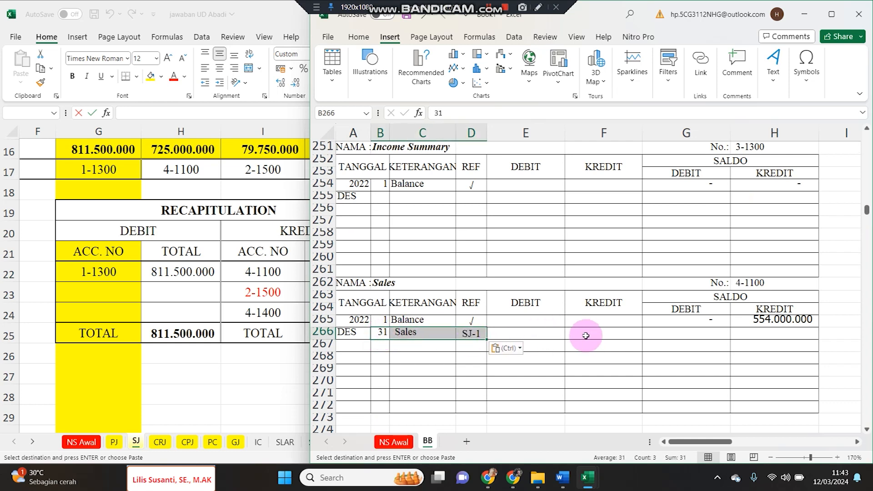
# Link the Sales ledger's December row credit to the sales journal's recapitulation total for account 4-1100, cell J22.
pyautogui.click(590, 335)
pyautogui.write('=')
pyautogui.click(269, 293)
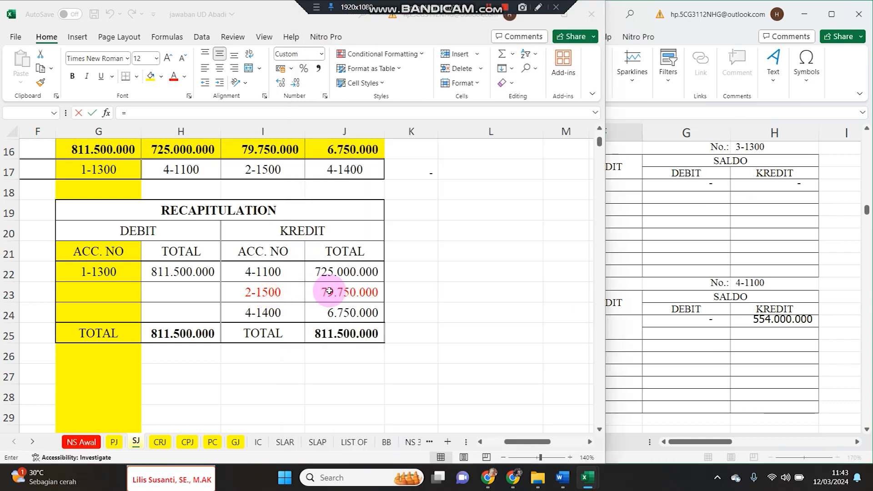
pyautogui.press('Return')
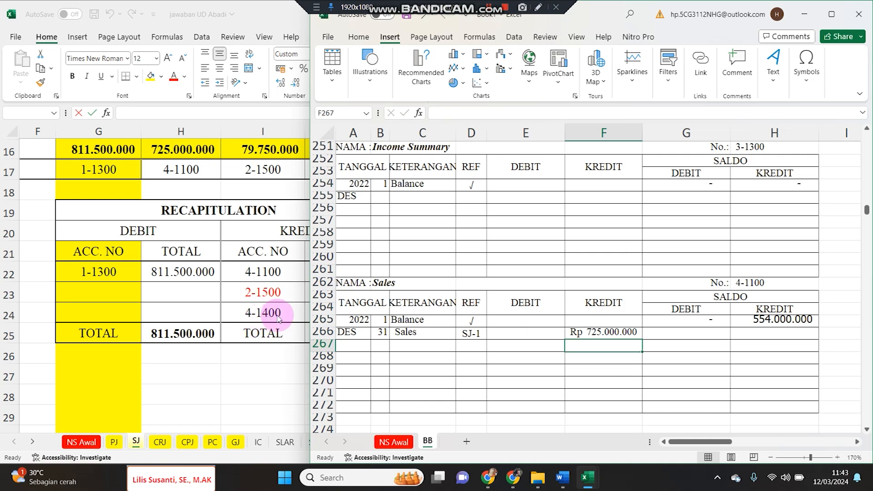
# Copy the day 31, Sales and SJ-1 cells from the Sales ledger into the December row of Freight Collected (4-1400).
pyautogui.click(523, 306)
pyautogui.moveTo(382, 334); pyautogui.dragTo(472, 333)
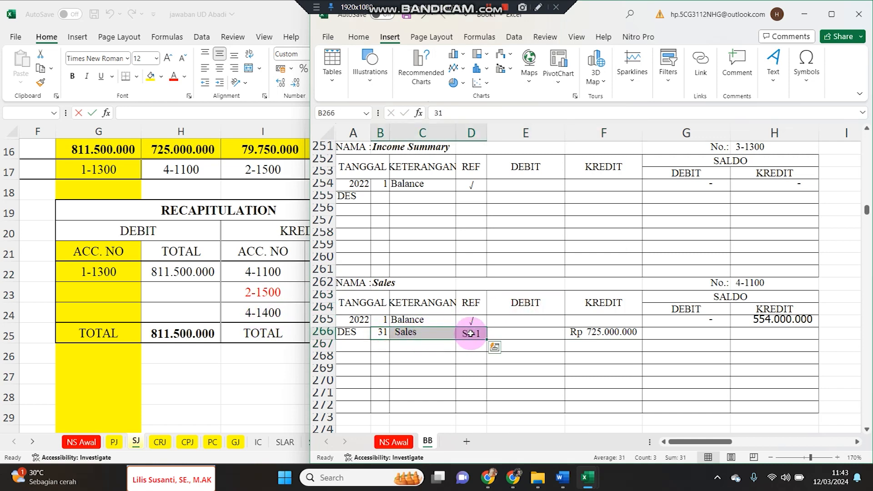
pyautogui.hotkey('ctrl', 'c')
pyautogui.scroll(-7, 419, 371)
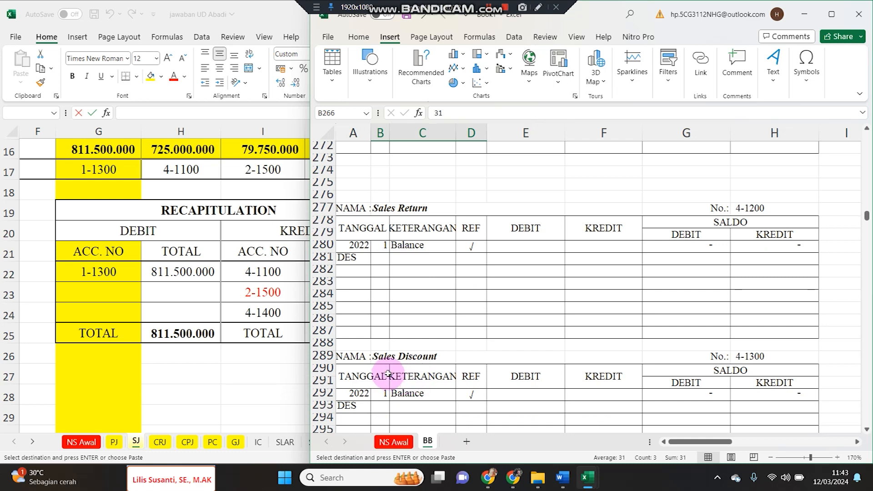
pyautogui.scroll(-5, 388, 374)
pyautogui.click(379, 366)
pyautogui.hotkey('ctrl', 'v')
# Link the Freight Collected sales row's credit to the sales journal's recapitulation total for account 4-1400, cell J24.
pyautogui.click(596, 372)
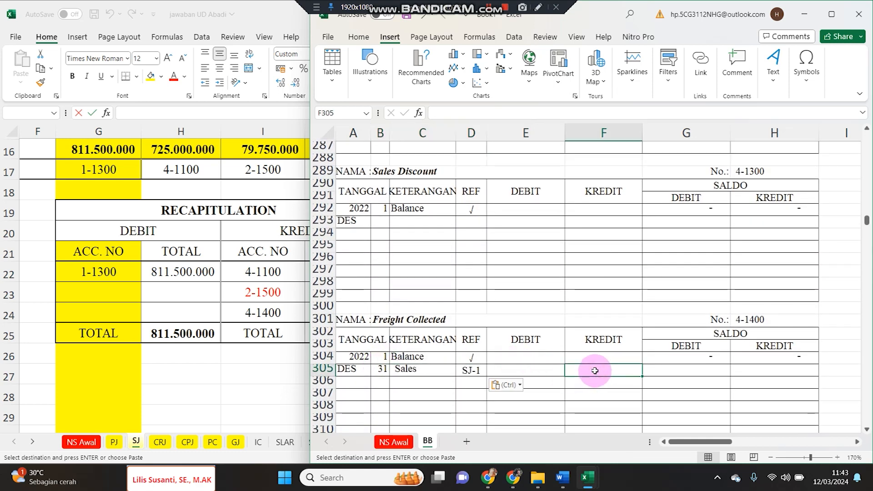
pyautogui.write('=')
pyautogui.click(260, 295)
pyautogui.click(344, 315)
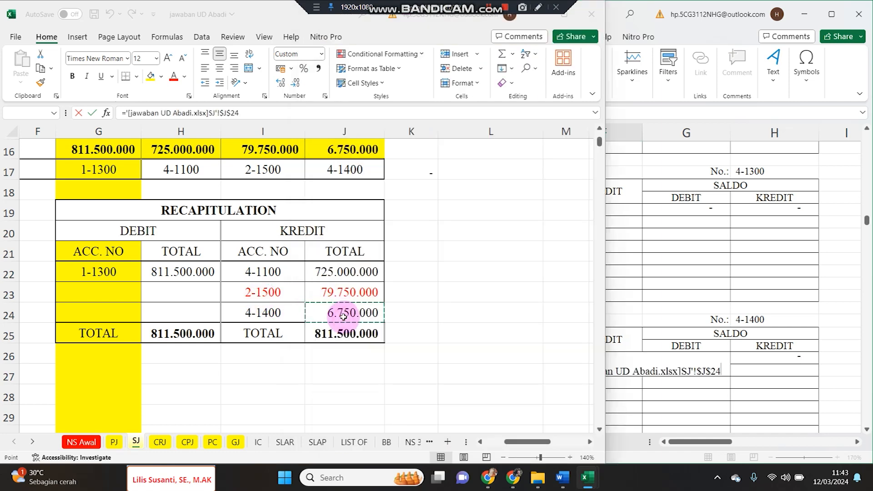
pyautogui.press('Return')
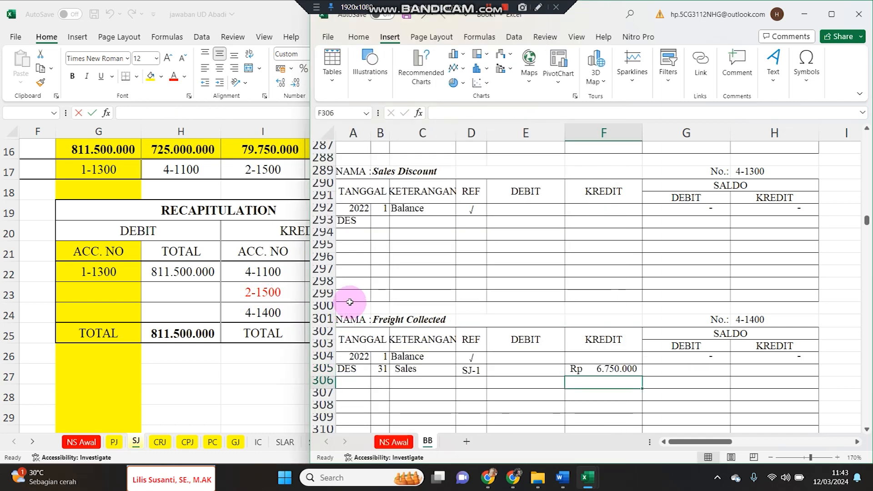
# Open the cash receipt journal sheet (CRJ) in the jawaban UD Abadi workbook and view its December entries.
pyautogui.click(253, 314)
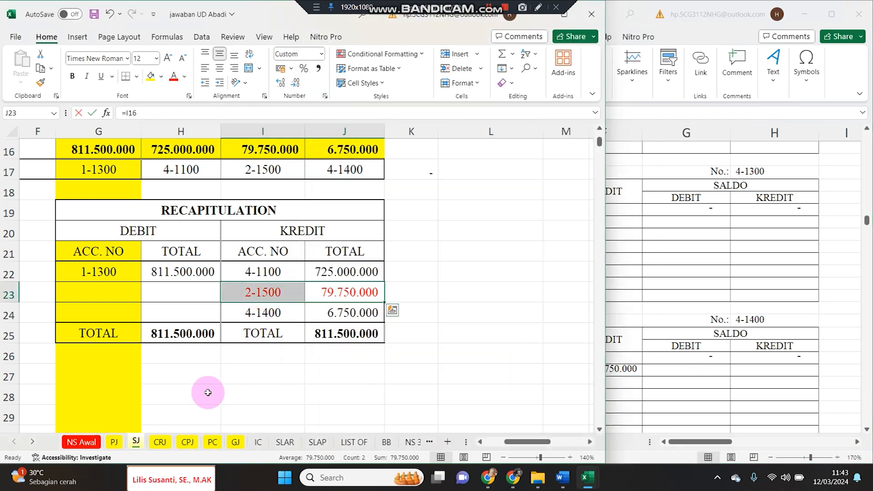
pyautogui.click(208, 353)
pyautogui.scroll(4, 208, 354)
pyautogui.click(160, 441)
pyautogui.scroll(3, 204, 303)
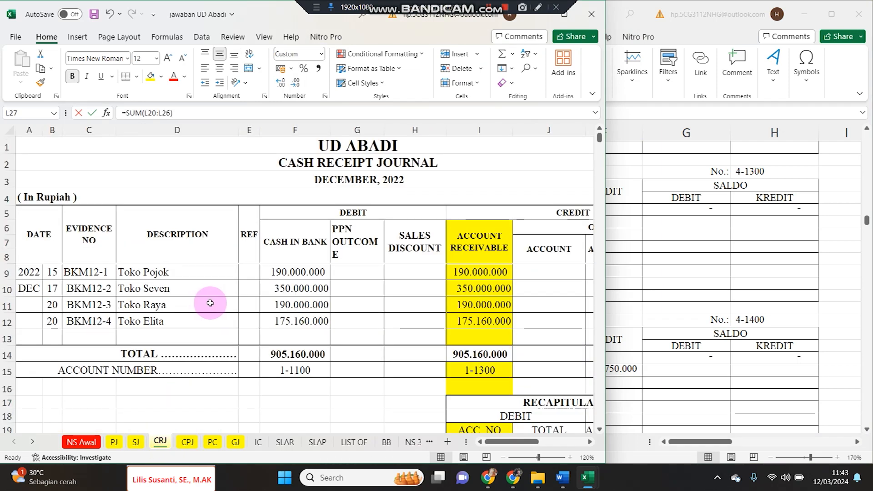
# Enter day 31, the description Receipt and reference CRJ-1 in the December row of the Cash In Bank ledger (1-1100).
pyautogui.moveTo(391, 397); pyautogui.dragTo(428, 394)
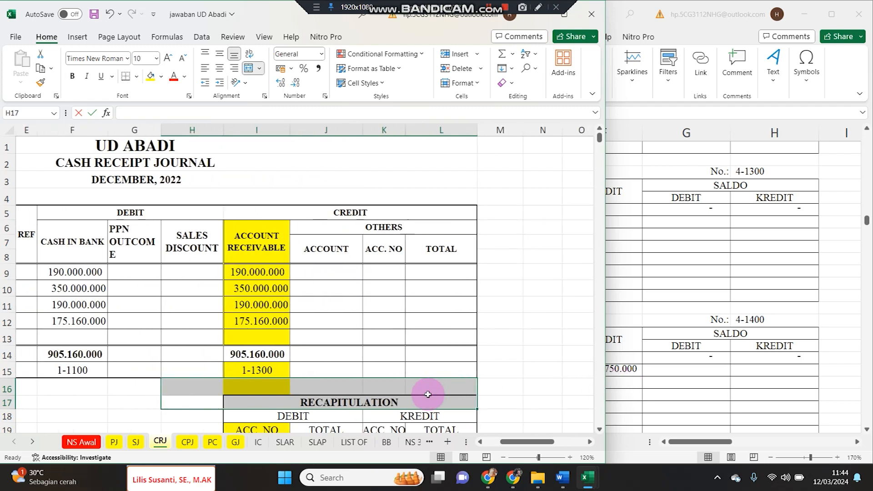
pyautogui.scroll(-3, 426, 394)
pyautogui.click(362, 345)
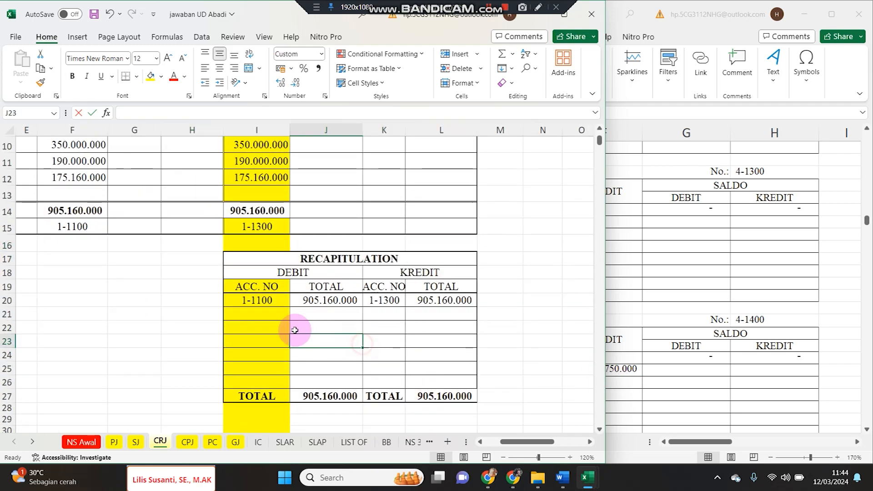
pyautogui.click(271, 301)
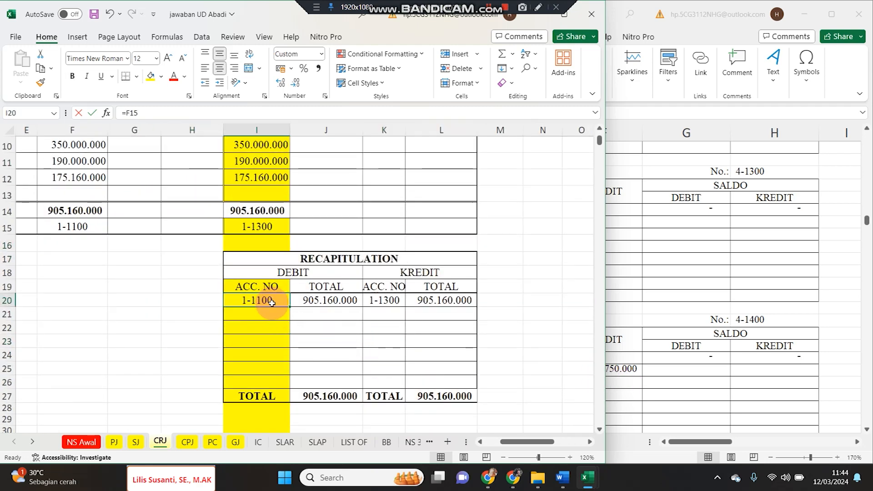
pyautogui.click(686, 287)
pyautogui.moveTo(867, 220); pyautogui.dragTo(867, 136)
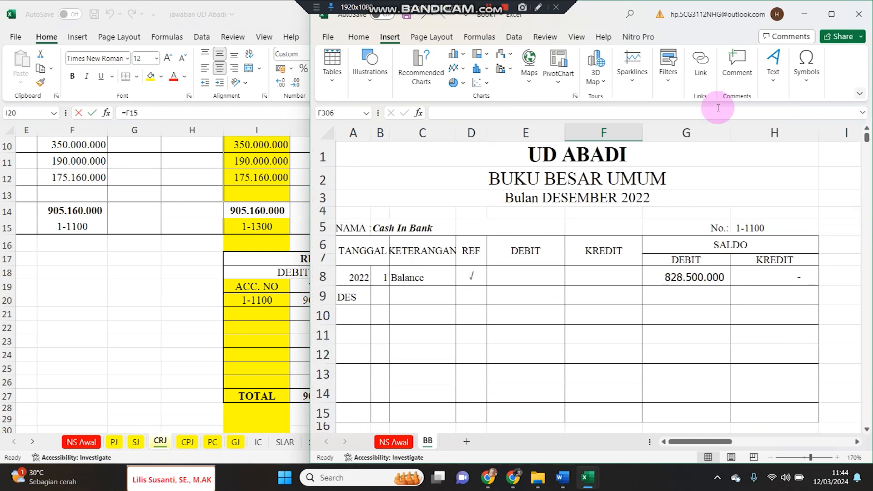
pyautogui.click(377, 293)
pyautogui.write('31')
pyautogui.press('Tab')
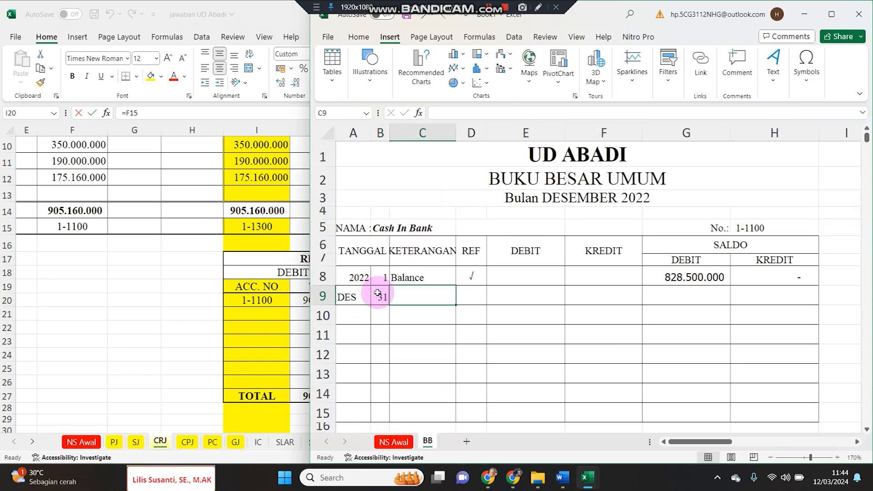
pyautogui.write('Receipt')
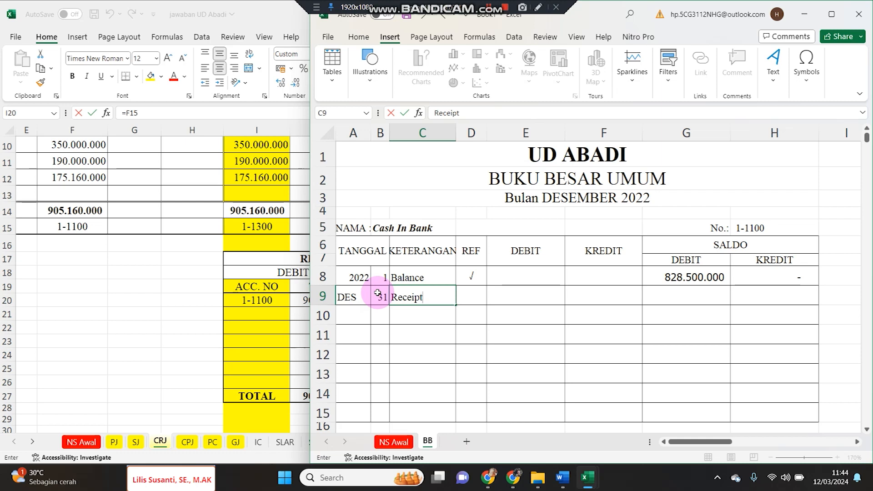
pyautogui.press('Tab')
pyautogui.write('CR')
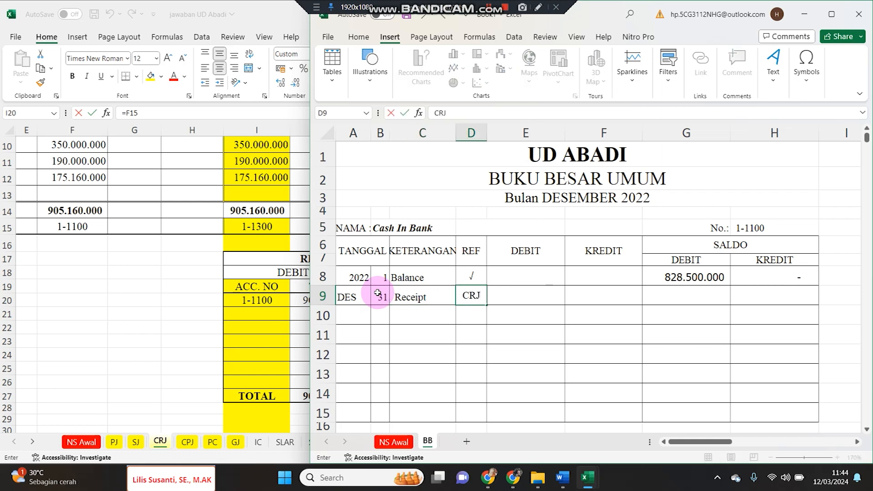
pyautogui.press('Tab')
# Link the Cash In Bank receipt row's debit to the cash receipt journal's recapitulation total for account 1-1100, cell J20.
pyautogui.write('=')
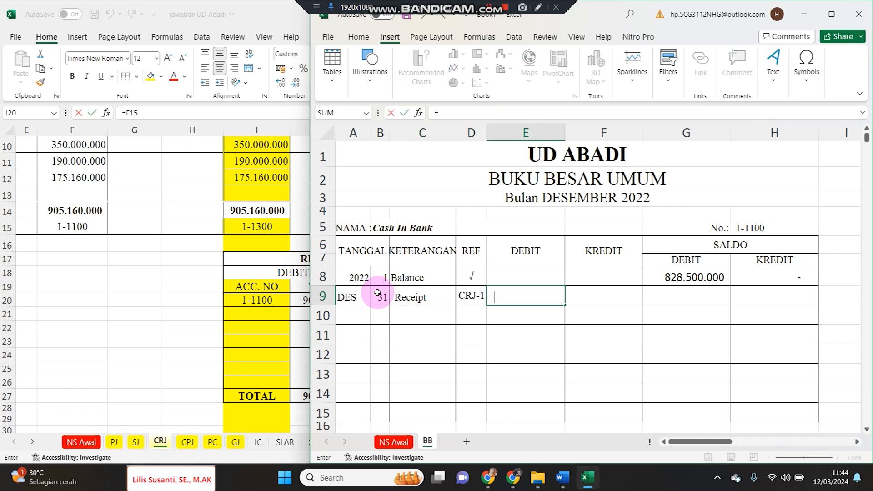
pyautogui.click(189, 268)
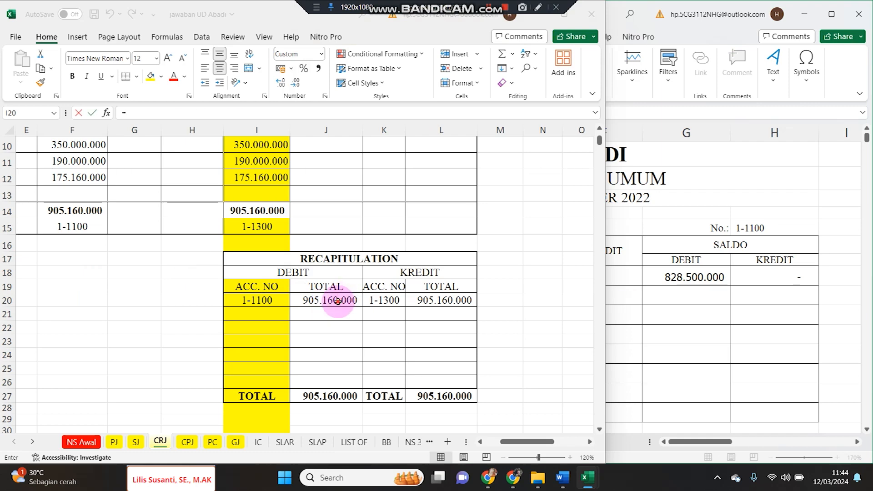
pyautogui.press('Return')
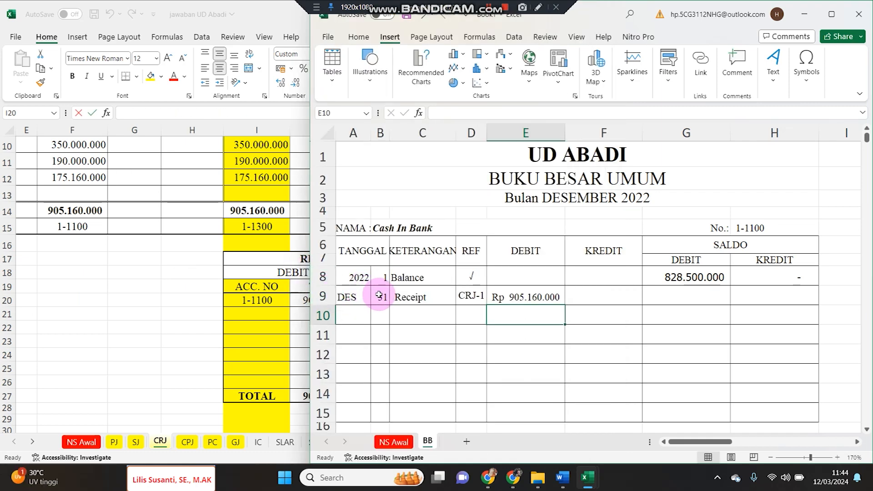
# Copy the day 31, Receipt and CRJ-1 cells from Cash In Bank into row 36 of the Accounts Receivable ledger (1-1300).
pyautogui.moveTo(378, 296); pyautogui.dragTo(479, 304)
pyautogui.hotkey('ctrl', 'c')
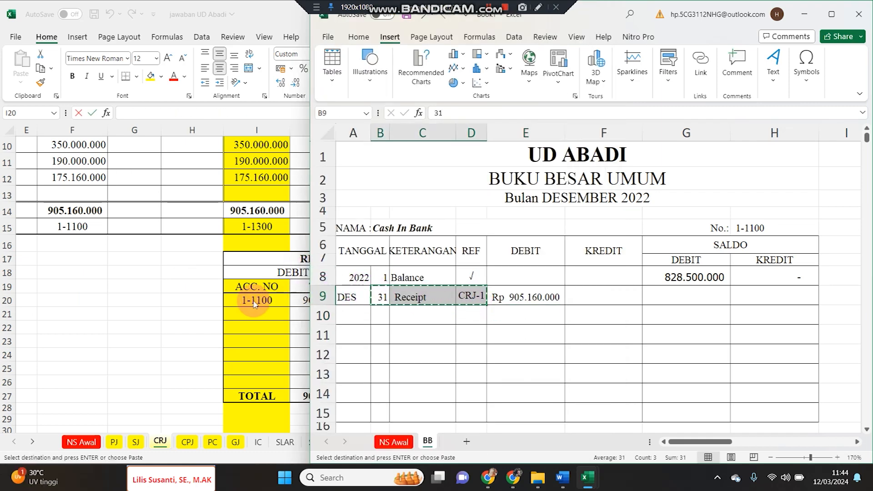
pyautogui.click(255, 300)
pyautogui.click(764, 328)
pyautogui.scroll(-5, 721, 356)
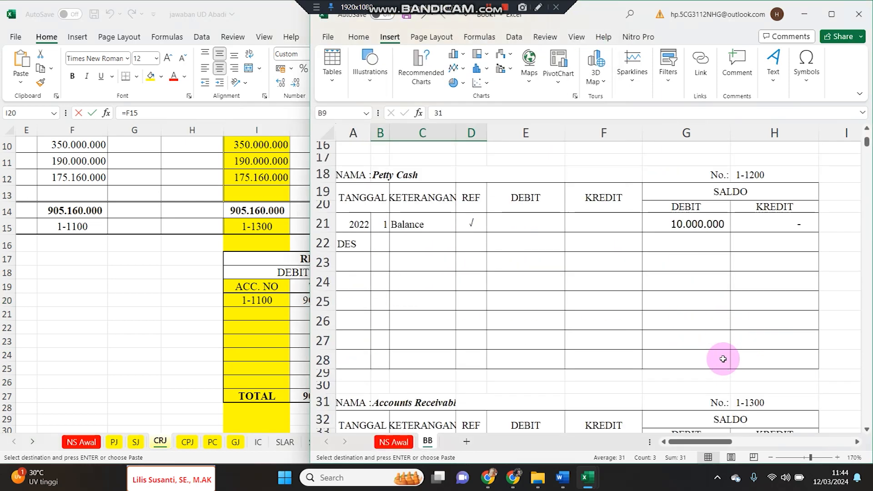
pyautogui.scroll(-1, 511, 337)
pyautogui.scroll(-1, 392, 336)
pyautogui.click(387, 335)
pyautogui.hotkey('ctrl', 'v')
# Link the Accounts Receivable receipt row's credit to the cash receipt journal's recapitulation total for account 1-1300, cell L20.
pyautogui.click(615, 342)
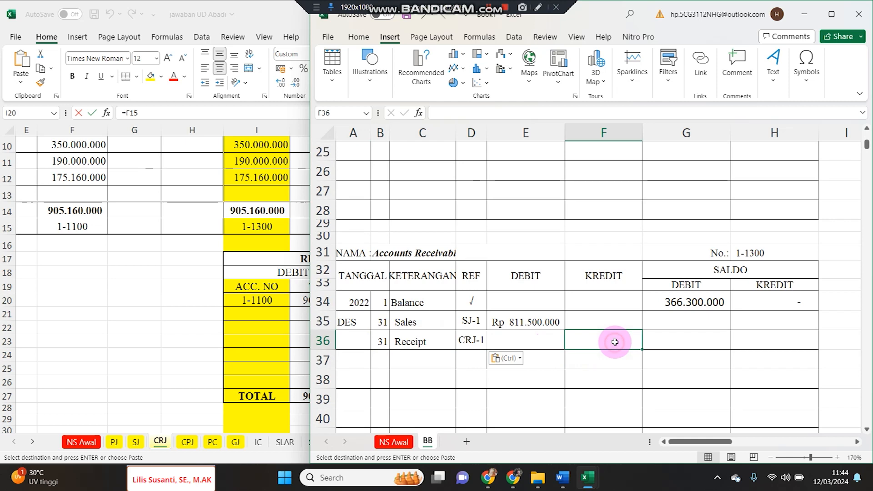
pyautogui.write('=')
pyautogui.click(275, 295)
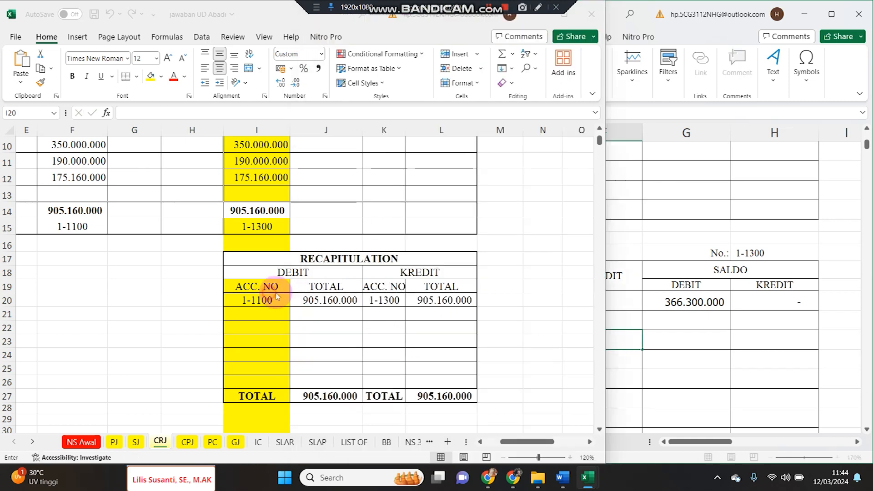
pyautogui.click(458, 301)
pyautogui.press('Return')
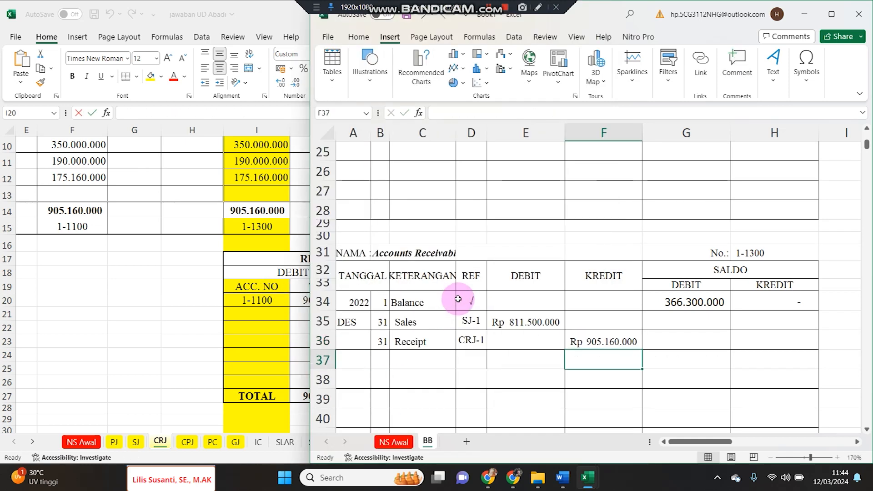
# Open the cash payment journal sheet (CPJ) in the jawaban UD Abadi workbook and locate credit account 1-1100 in its recapitulation.
pyautogui.click(254, 303)
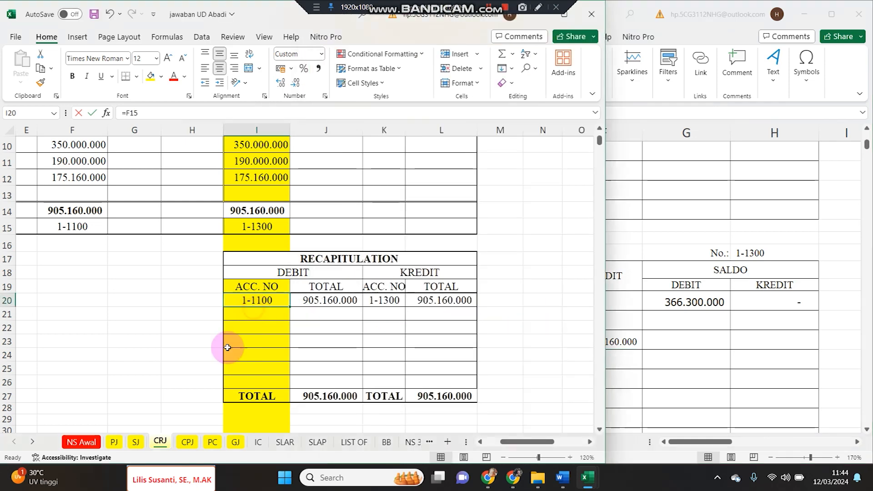
pyautogui.click(186, 442)
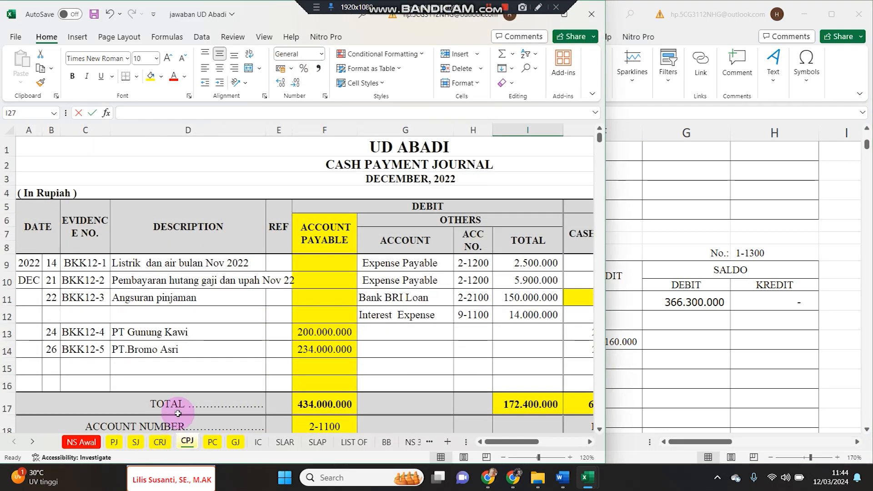
pyautogui.click(168, 443)
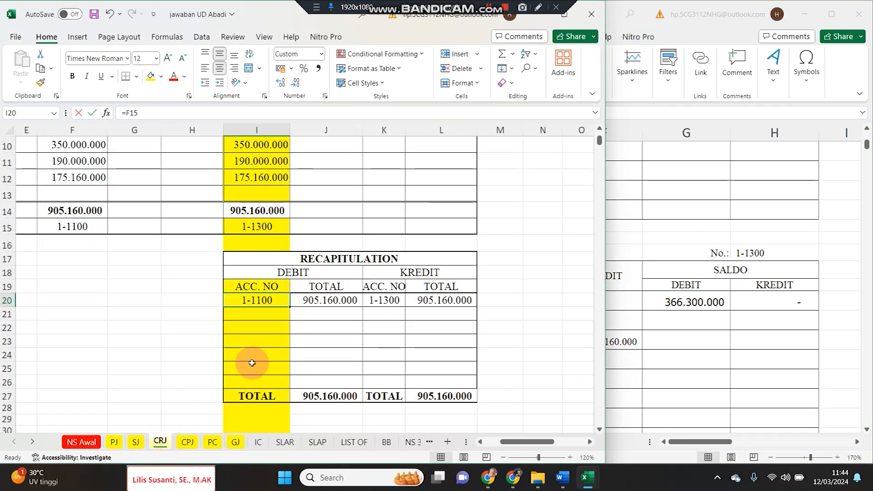
pyautogui.click(187, 442)
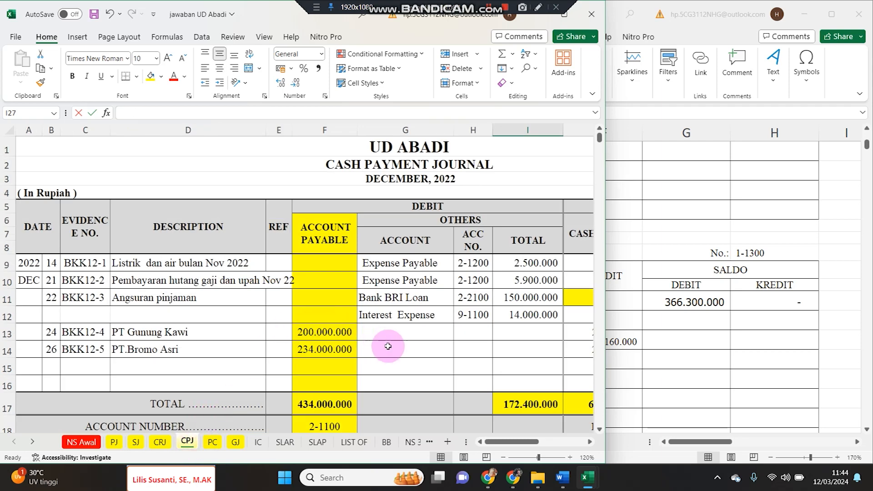
pyautogui.click(449, 385)
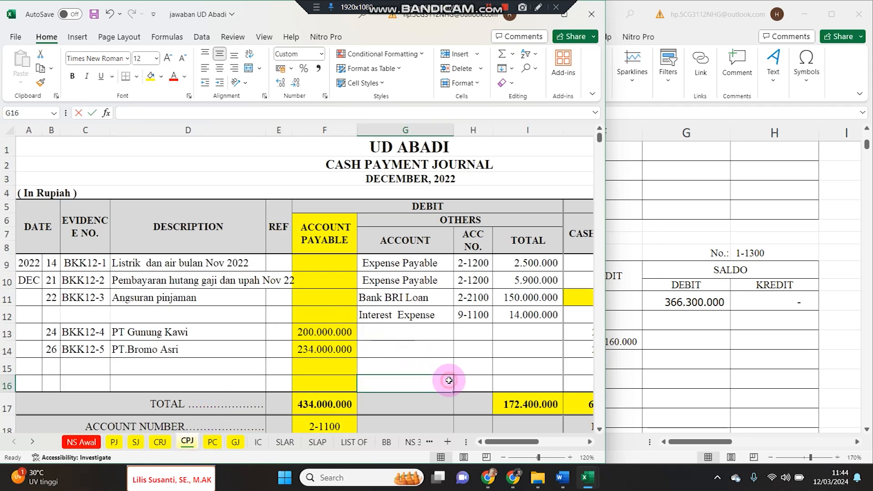
pyautogui.scroll(-3, 460, 394)
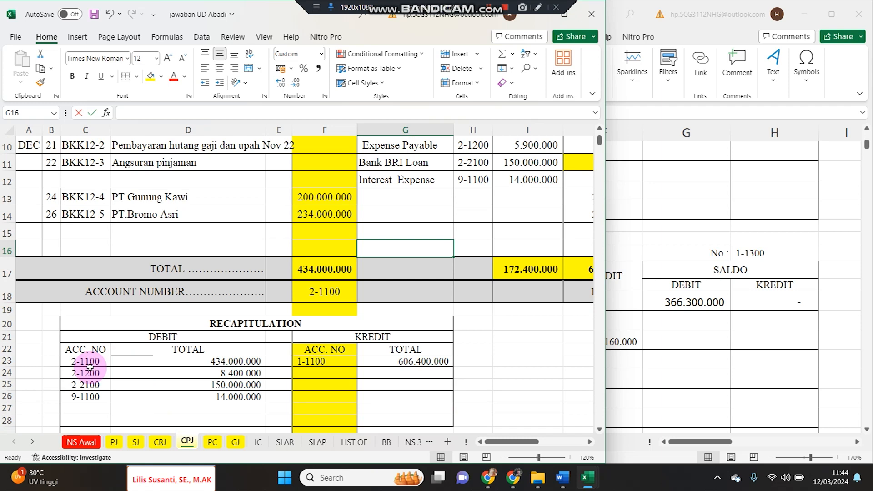
pyautogui.click(342, 366)
# Fill row 10 of the Cash In Bank ledger (1-1100) with day 31, the description Payment and reference CPJ-1.
pyautogui.click(774, 285)
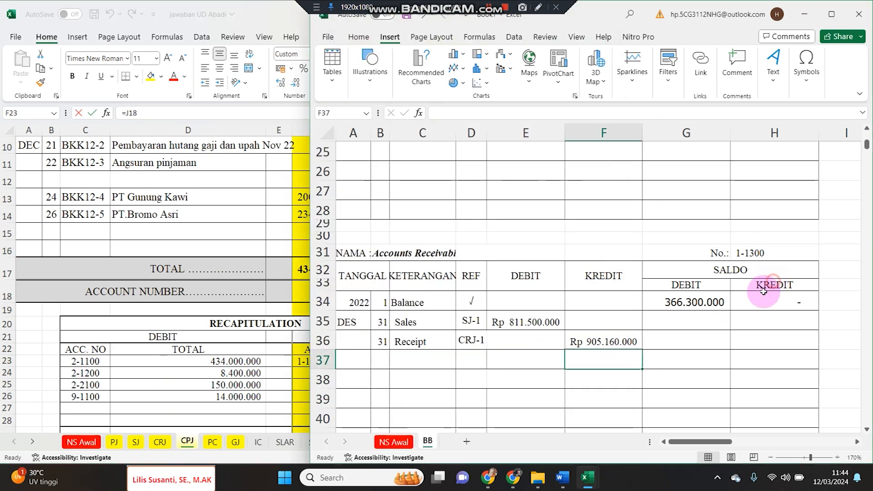
pyautogui.scroll(8, 864, 142)
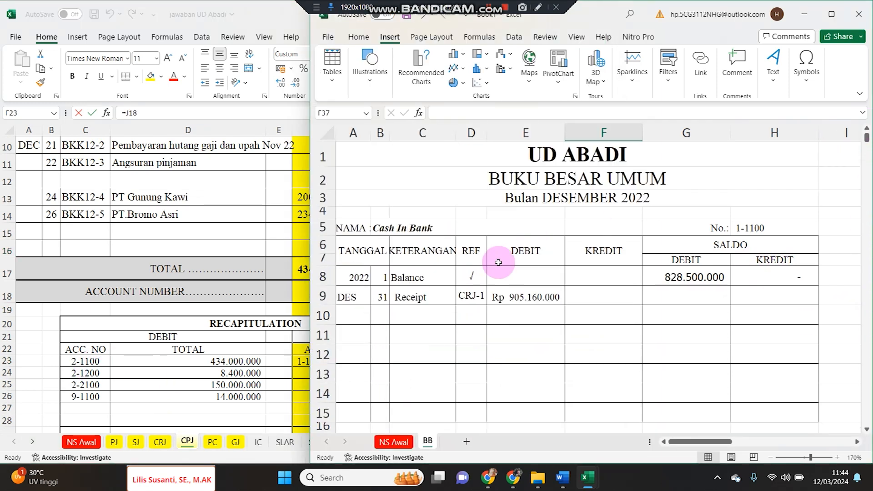
pyautogui.click(381, 315)
pyautogui.click(382, 315)
pyautogui.hotkey('ctrl', 'v')
pyautogui.click(411, 313)
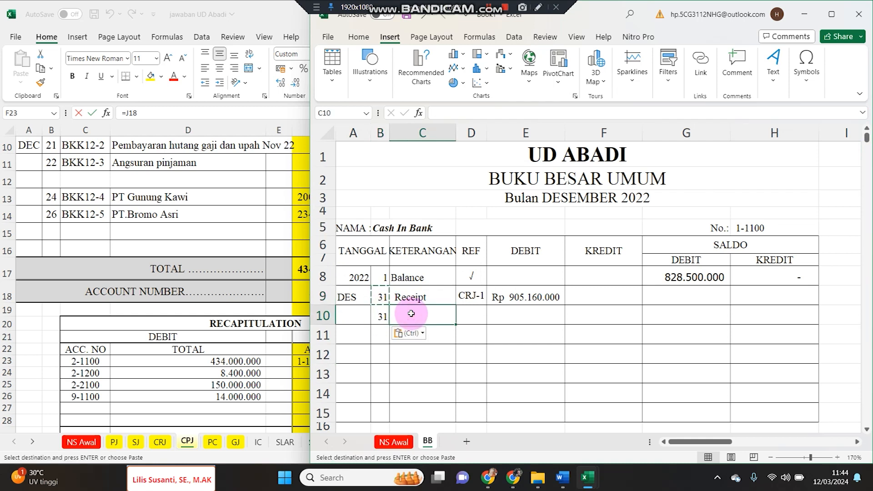
pyautogui.write('Payment')
pyautogui.press('Tab')
pyautogui.write('C')
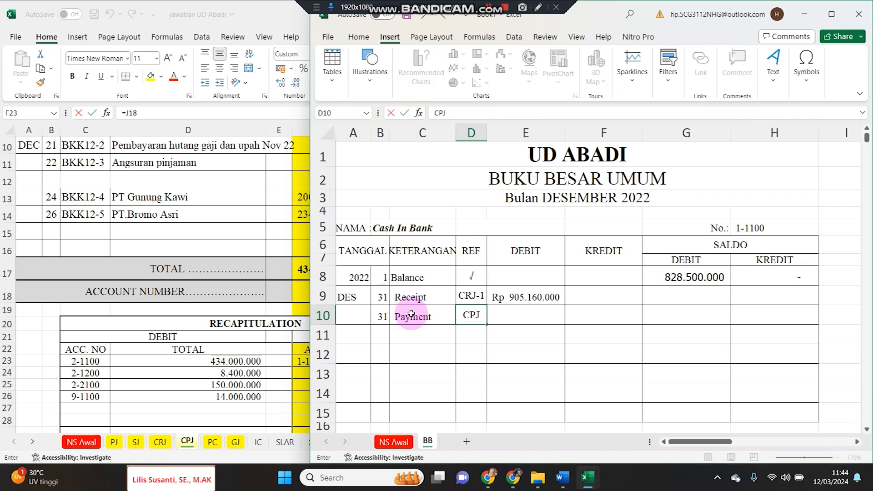
pyautogui.press('Right')
# Link the Cash In Bank payment row's credit to the cash payment journal's recapitulation total for account 1-1100, cell G23.
pyautogui.press('Right')
pyautogui.write('=')
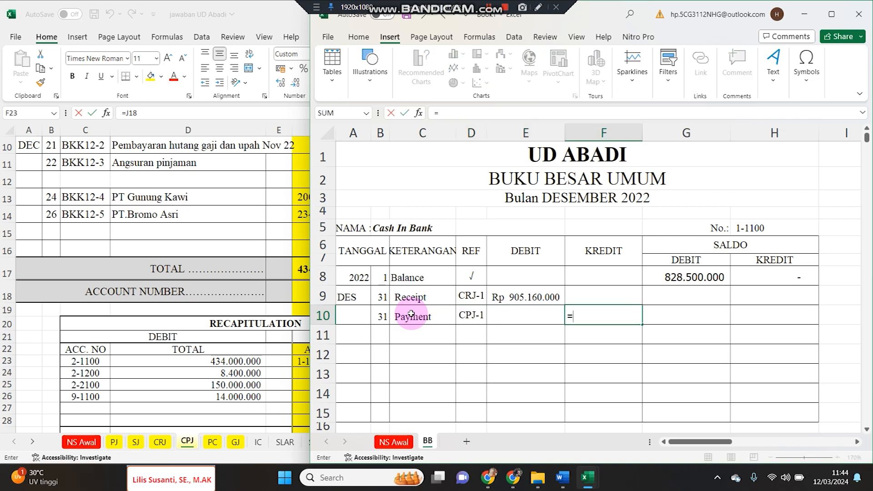
pyautogui.click(213, 322)
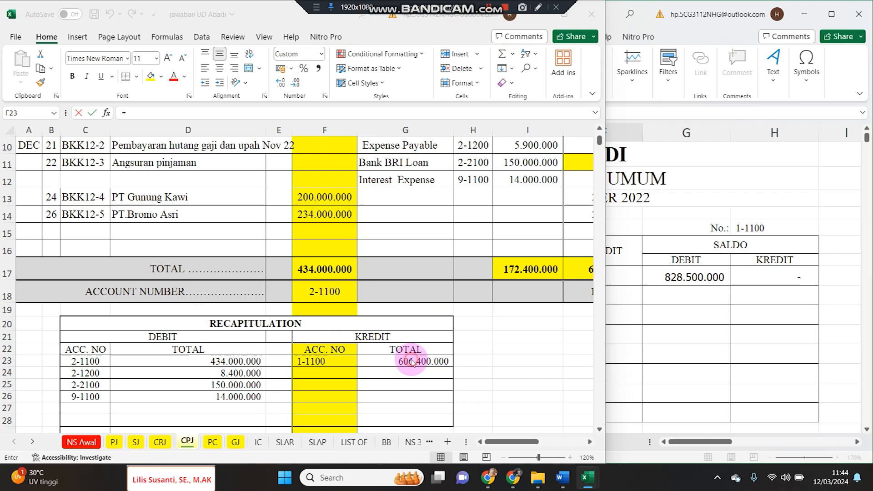
pyautogui.click(412, 362)
pyautogui.press('Return')
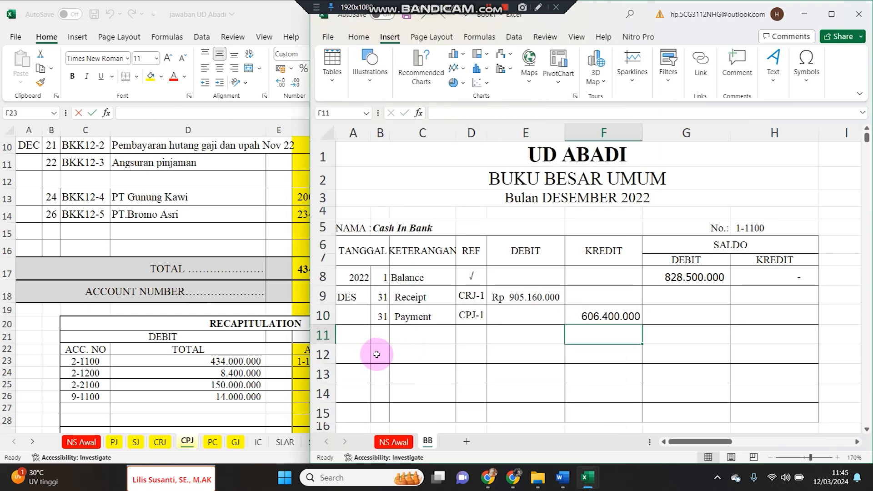
# Copy the day 31, Payment and CPJ-1 cells from Cash In Bank into row 141 of the Accounts Payable ledger (2-1100).
pyautogui.moveTo(384, 318); pyautogui.dragTo(471, 314)
pyautogui.hotkey('ctrl', 'c')
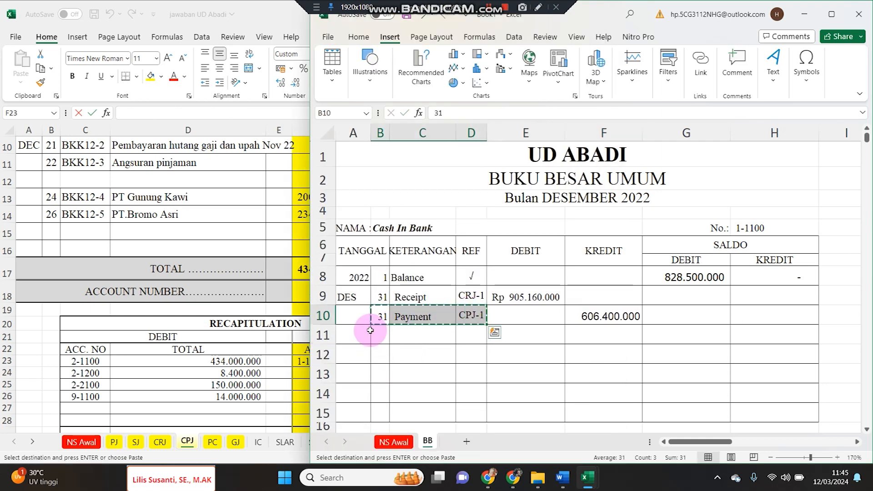
pyautogui.click(300, 361)
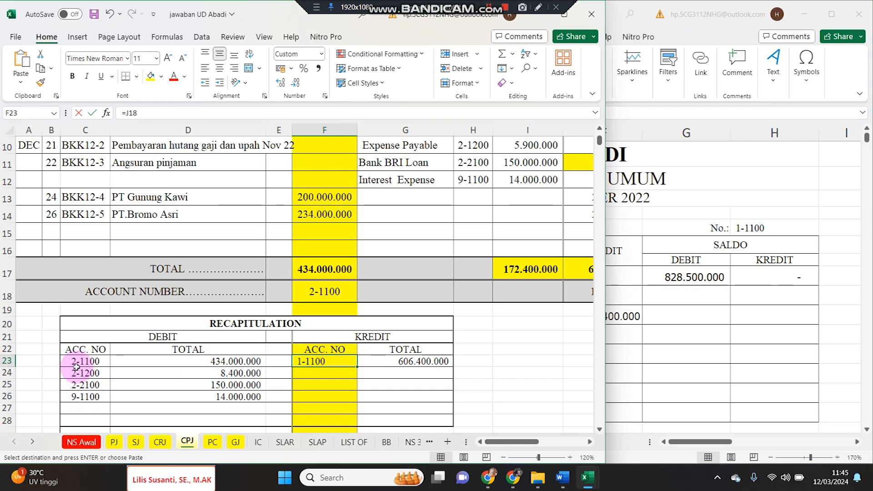
pyautogui.click(682, 327)
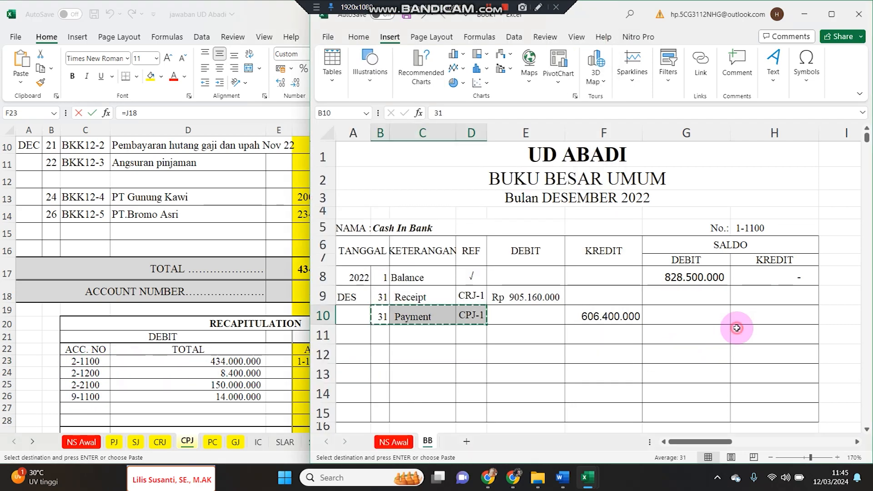
pyautogui.scroll(-4, 711, 321)
pyautogui.scroll(-20, 711, 321)
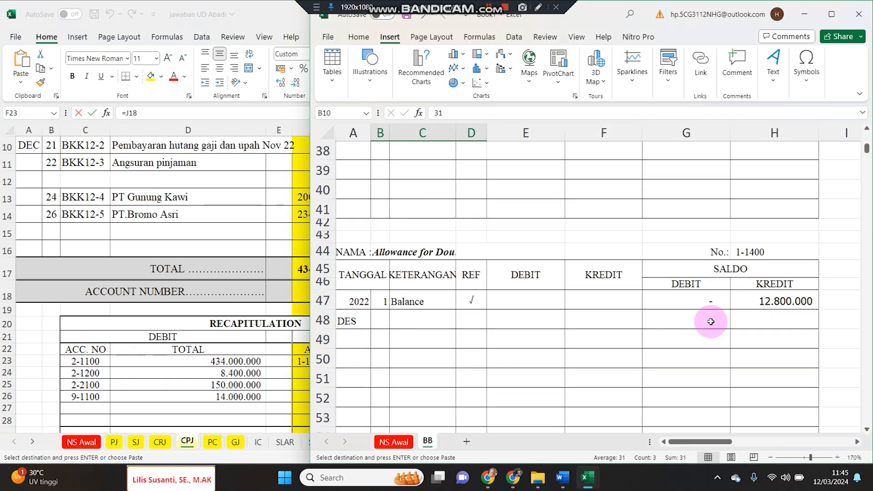
pyautogui.scroll(-11, 711, 323)
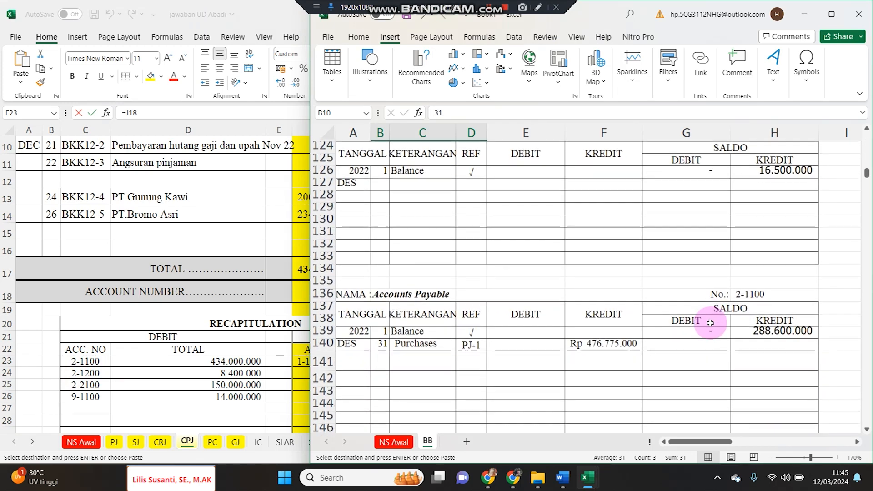
pyautogui.scroll(3, 711, 323)
pyautogui.click(395, 293)
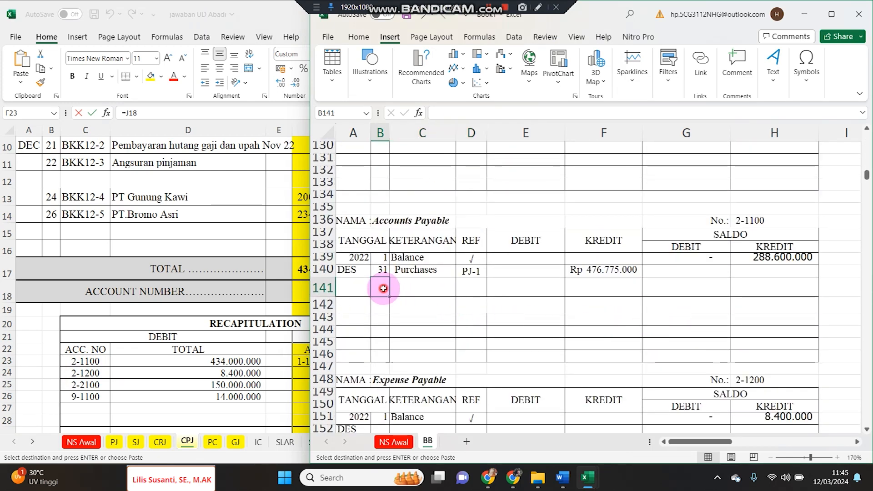
pyautogui.hotkey('ctrl', 'v')
pyautogui.click(583, 287)
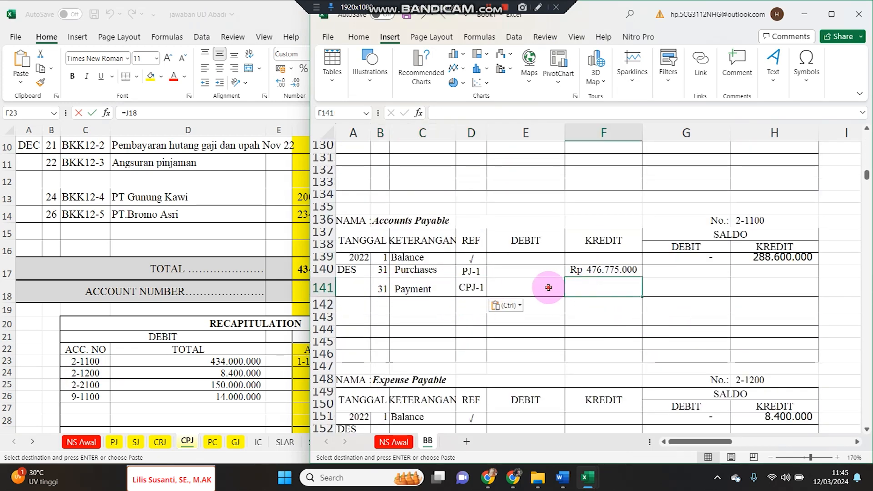
# Link the Accounts Payable payment row's debit to the cash payment journal's recapitulation total for account 2-1100, cell D23.
pyautogui.click(549, 287)
pyautogui.write('=')
pyautogui.click(306, 361)
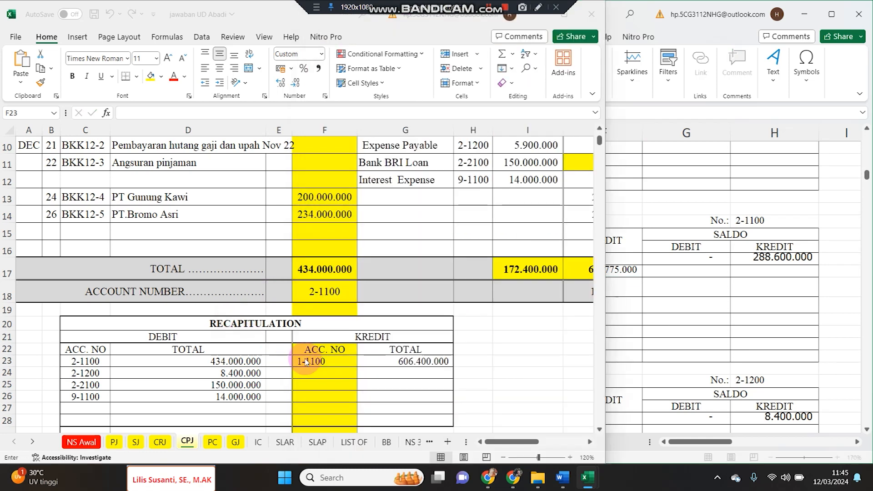
pyautogui.click(254, 362)
pyautogui.press('Return')
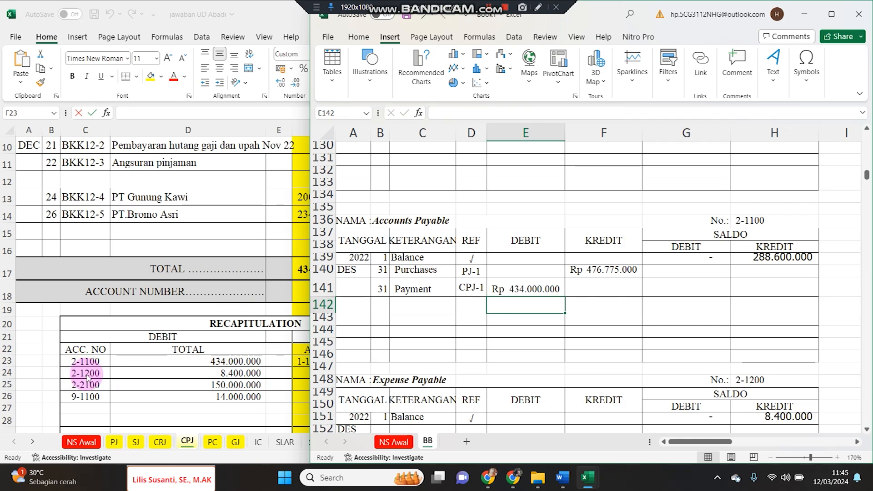
# Copy the day 31, Payment and CPJ-1 cells from Accounts Payable into row 152 of the Expense Payable ledger (2-1200).
pyautogui.moveTo(377, 288); pyautogui.dragTo(458, 291)
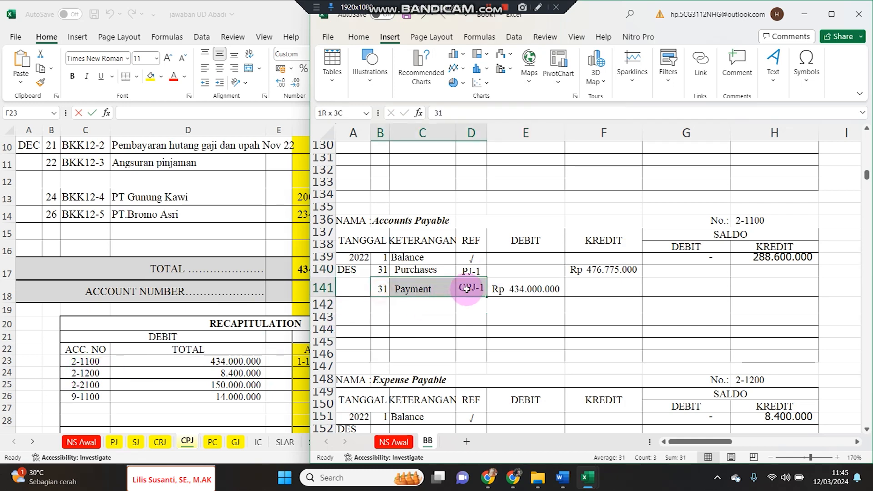
pyautogui.hotkey('ctrl', 'c')
pyautogui.scroll(-4, 423, 306)
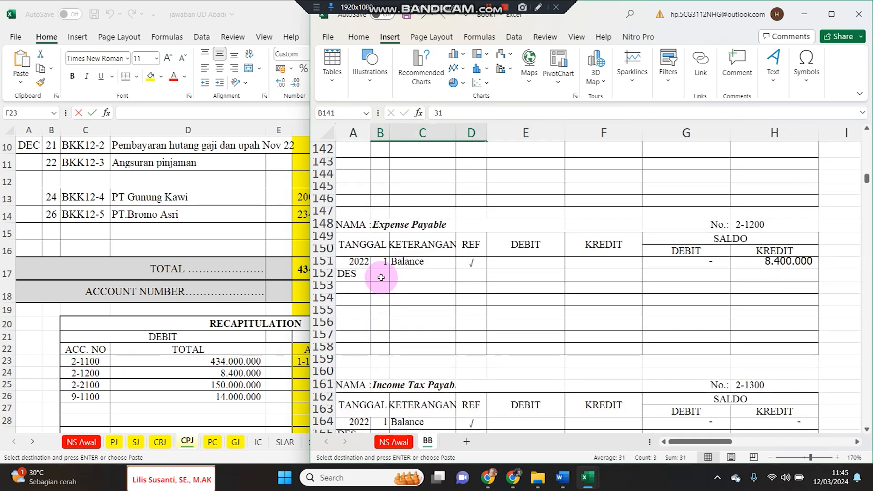
pyautogui.click(381, 274)
pyautogui.hotkey('ctrl', 'v')
# Link the Expense Payable payment row's debit to the cash payment journal's recapitulation total for account 2-1200, cell D24.
pyautogui.click(541, 274)
pyautogui.write('=')
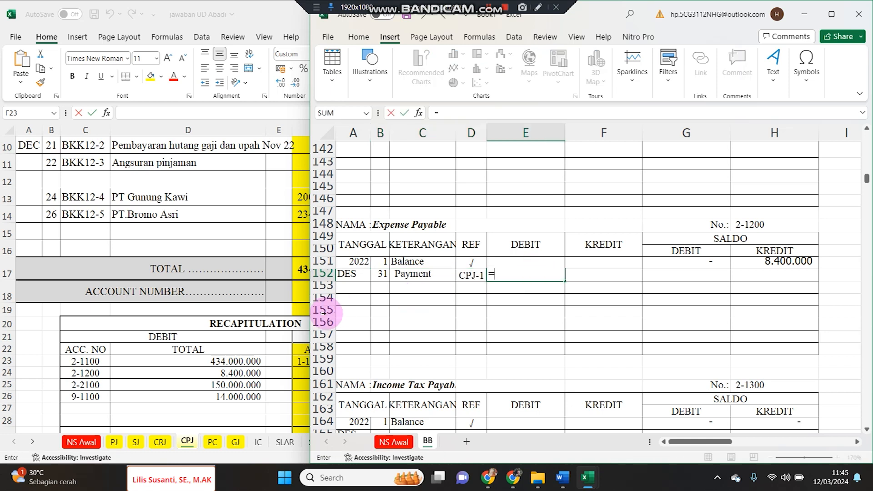
pyautogui.click(240, 355)
pyautogui.click(236, 369)
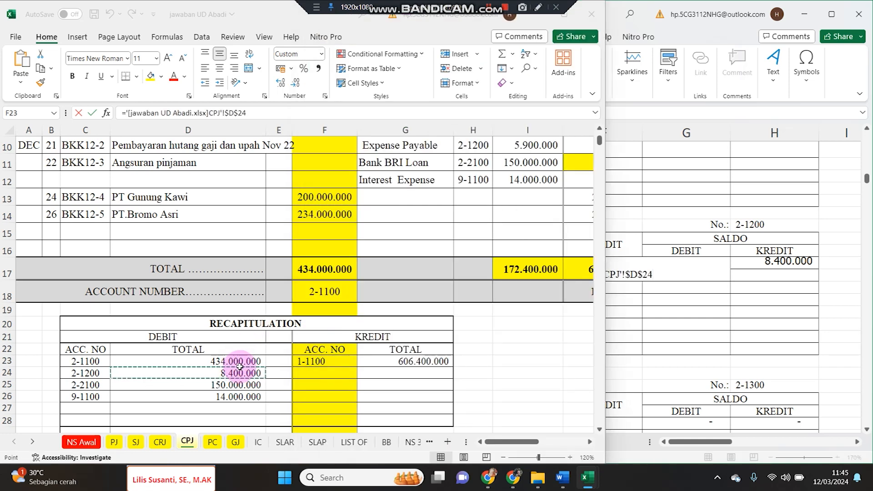
pyautogui.press('Return')
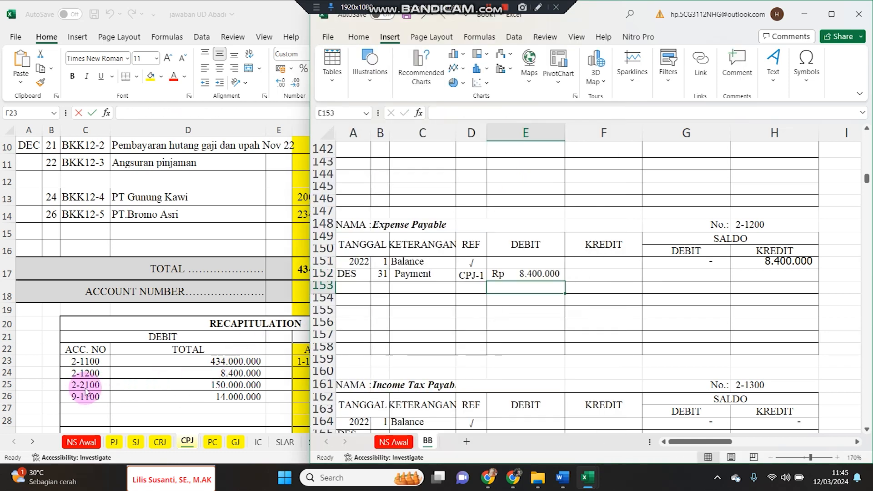
# Copy the day 31, Payment and CPJ-1 cells from Expense Payable into row 217 of the Bank BRI Loan ledger (2-2100).
pyautogui.moveTo(382, 274); pyautogui.dragTo(486, 271)
pyautogui.hotkey('ctrl', 'c')
pyautogui.scroll(-10, 415, 291)
pyautogui.scroll(-11, 416, 331)
pyautogui.click(376, 298)
pyautogui.hotkey('ctrl', 'v')
# Link the Bank BRI Loan payment row's debit to the cash payment journal's recapitulation total for account 2-2100, cell D25.
pyautogui.click(520, 300)
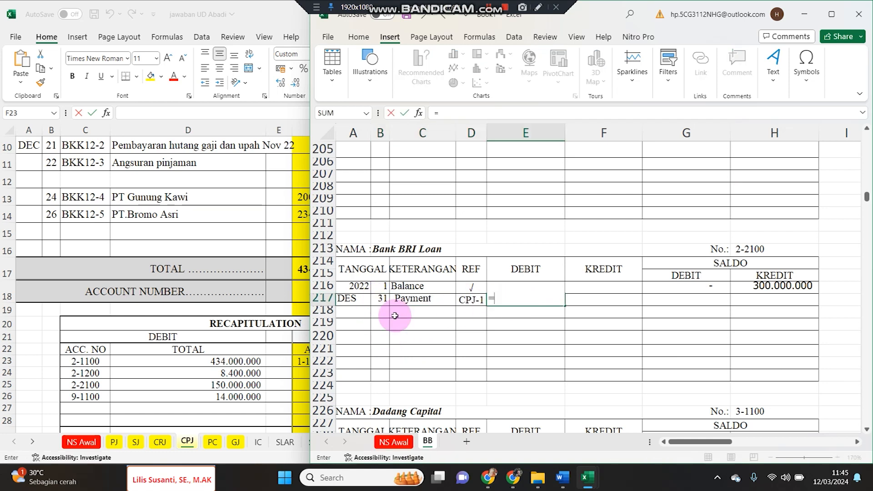
pyautogui.click(225, 374)
pyautogui.press('Return')
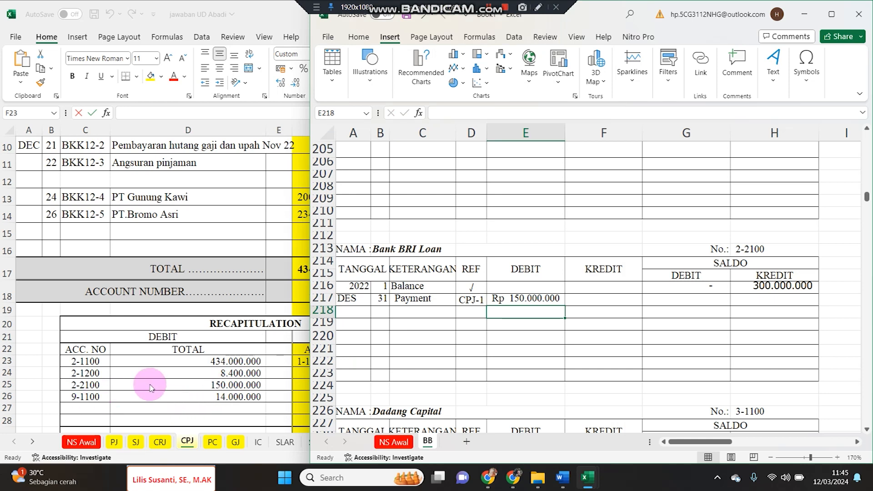
pyautogui.click(550, 285)
# Copy the day 31, Payment and CPJ-1 cells from Bank BRI Loan into row 472 of the Interest Expense ledger (9-1100).
pyautogui.moveTo(381, 298); pyautogui.dragTo(473, 301)
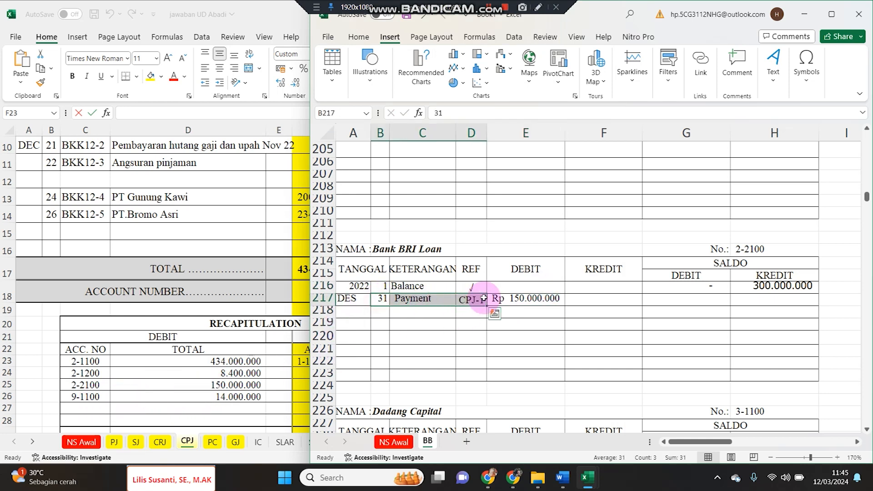
pyautogui.hotkey('ctrl', 'c')
pyautogui.moveTo(867, 199); pyautogui.dragTo(860, 268)
pyautogui.scroll(-5, 569, 356)
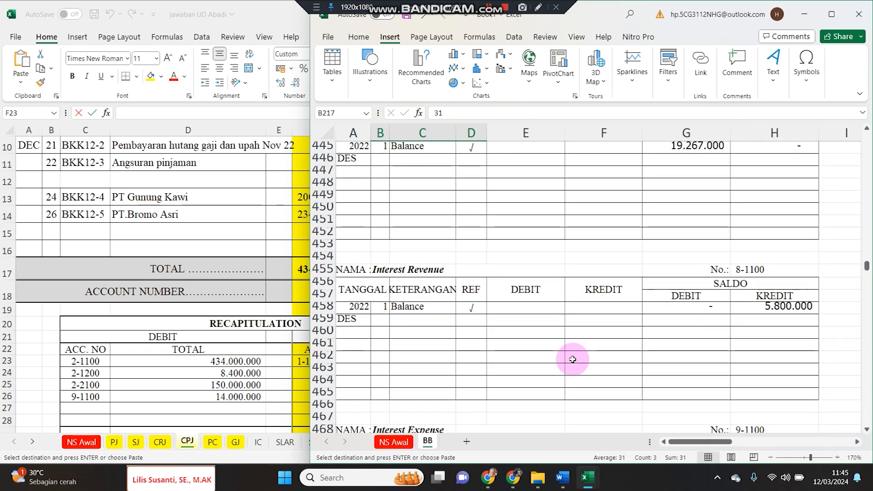
pyautogui.click(380, 294)
pyautogui.hotkey('ctrl', 'v')
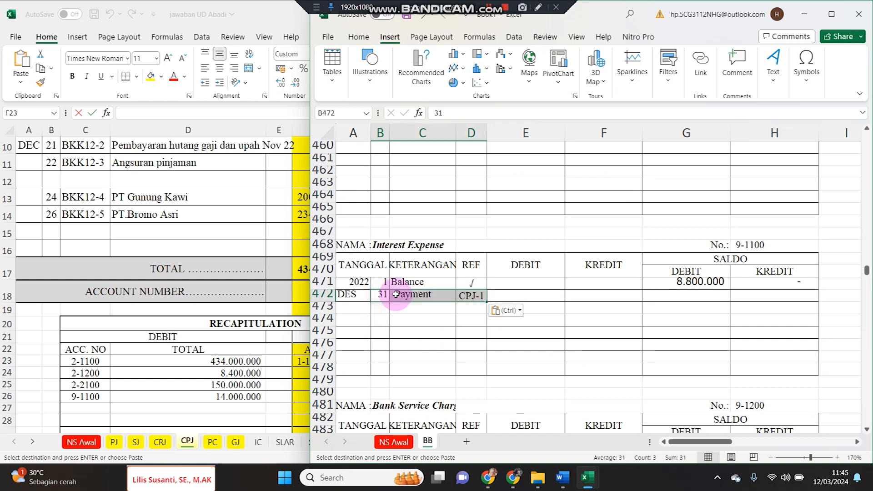
# Link the Interest Expense payment row's debit to the cash payment journal's recapitulation total for account 9-1100, cell D26.
pyautogui.click(548, 297)
pyautogui.write('=')
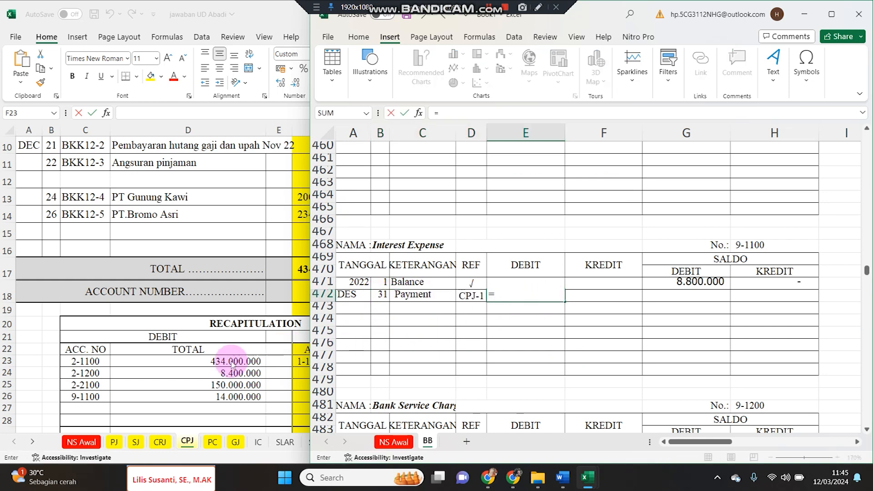
pyautogui.click(230, 376)
pyautogui.click(231, 396)
pyautogui.press('Return')
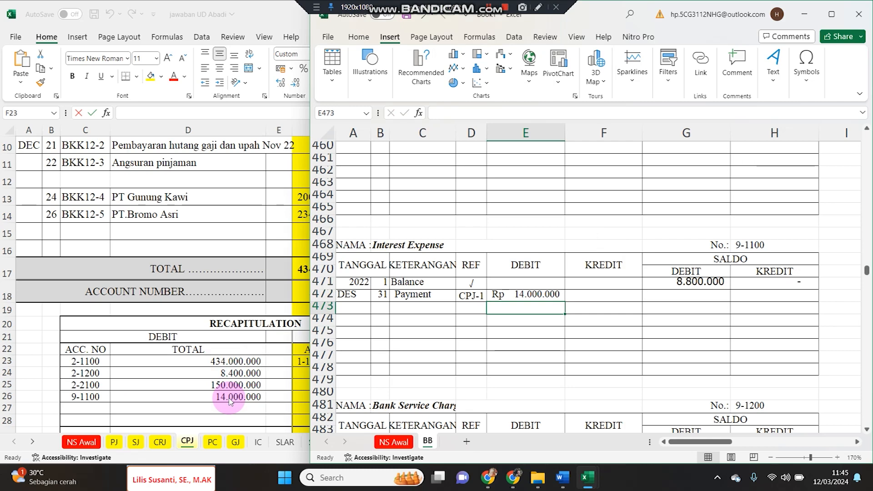
# Open the petty cash sheet (PC) in the jawaban UD Abadi workbook and examine its recapitulation's debit and credit totals.
pyautogui.click(101, 395)
pyautogui.scroll(3, 159, 356)
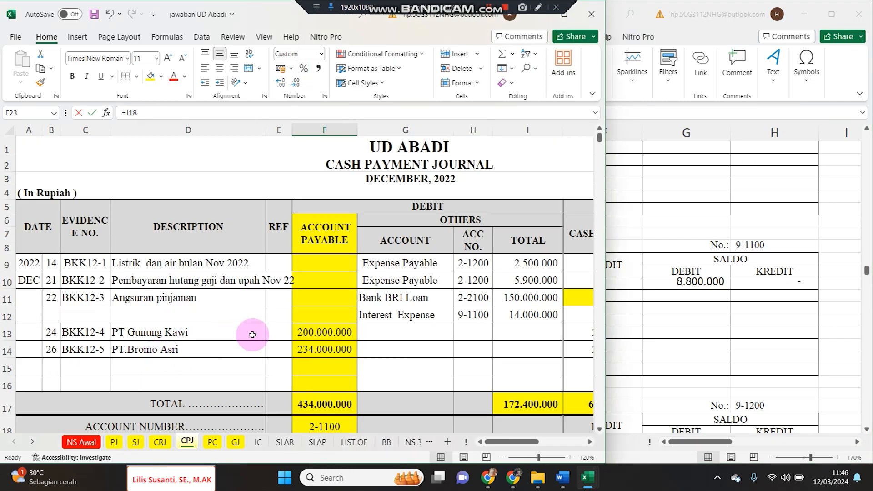
pyautogui.click(212, 442)
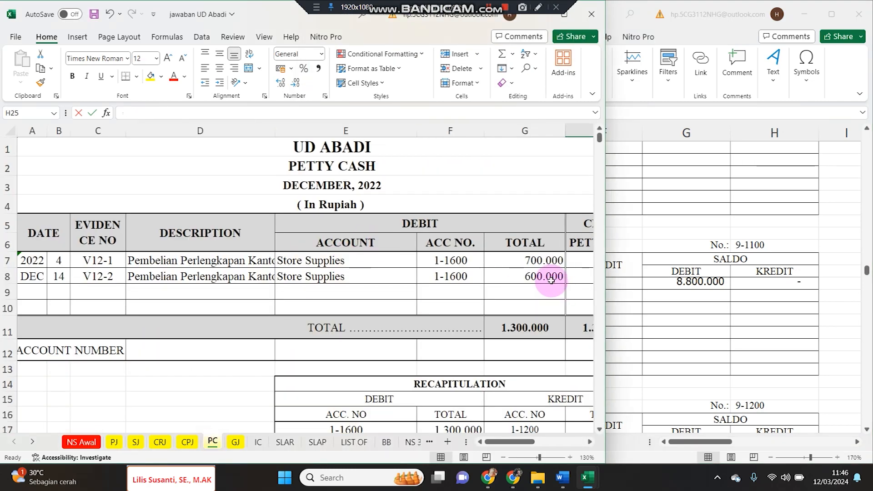
pyautogui.click(589, 442)
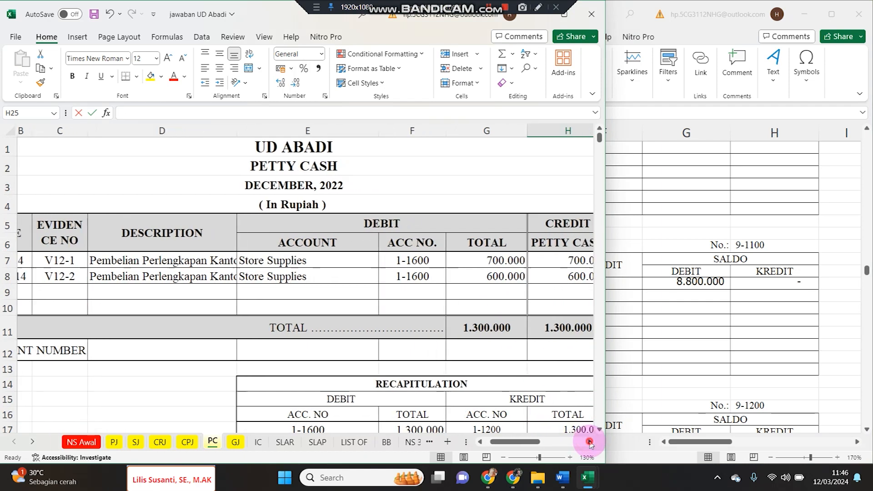
pyautogui.click(589, 442)
pyautogui.scroll(-1, 501, 387)
pyautogui.click(410, 375)
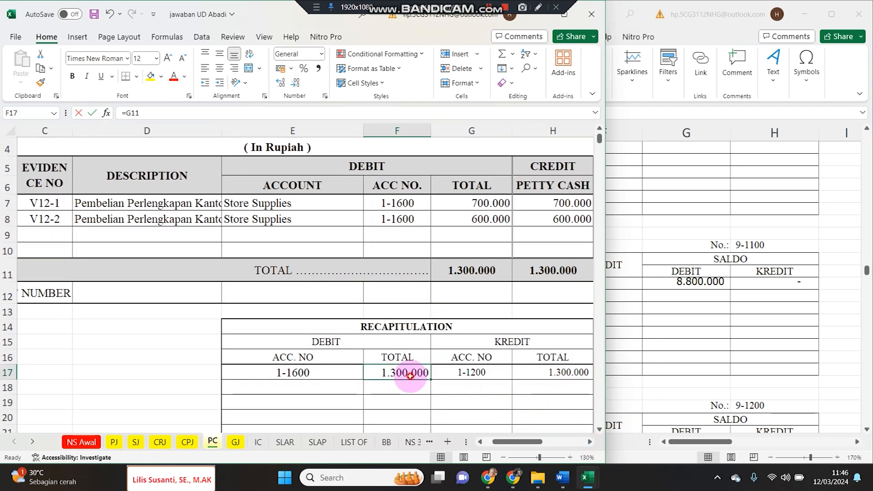
pyautogui.click(541, 373)
# Fill row 22 of the Petty Cash ledger (1-1200) with day 31, the description Kas Kecil and reference PC-1.
pyautogui.click(803, 252)
pyautogui.moveTo(867, 275); pyautogui.dragTo(862, 137)
pyautogui.scroll(-1, 391, 352)
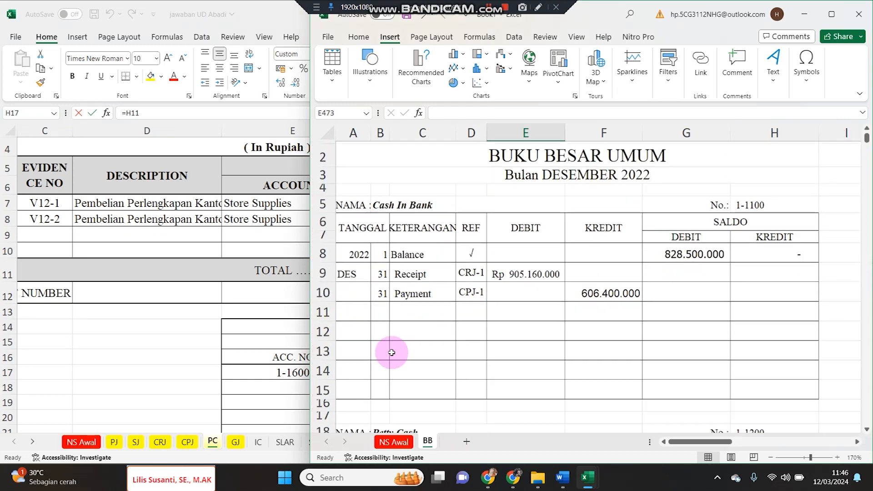
pyautogui.scroll(-3, 392, 352)
pyautogui.click(382, 357)
pyautogui.write('31')
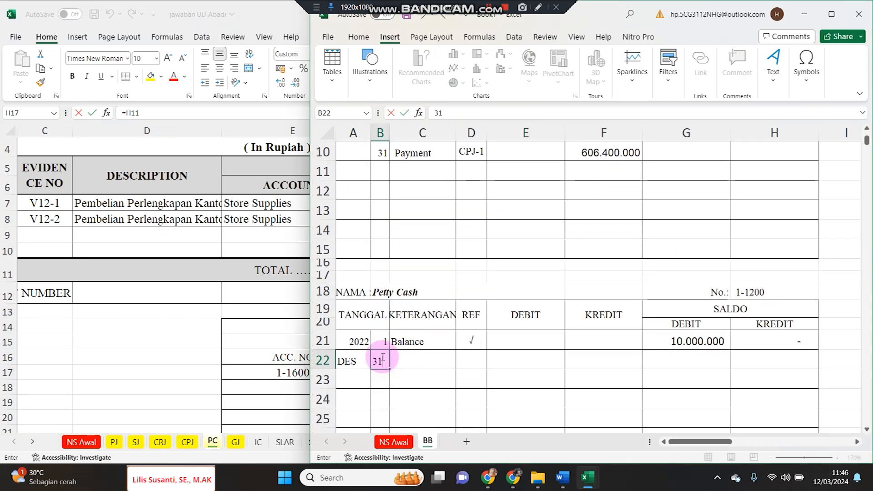
pyautogui.press('Tab')
pyautogui.write('Ka')
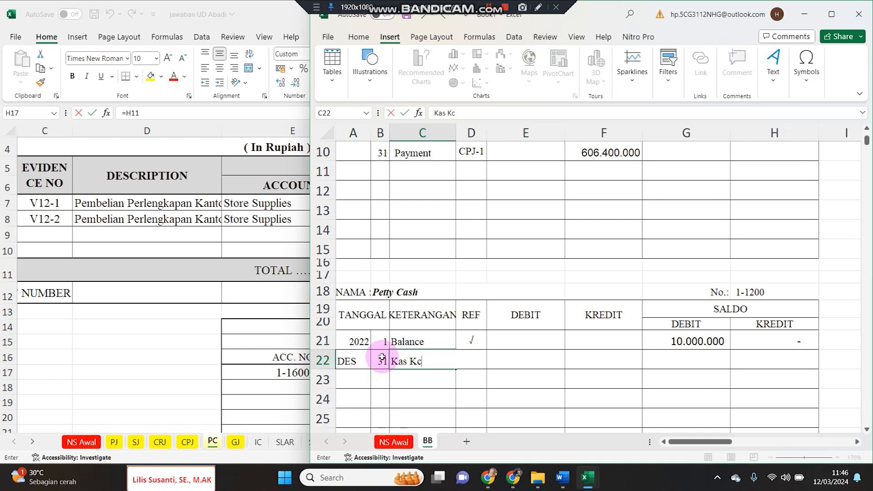
pyautogui.write('s Kecil')
pyautogui.press('Tab')
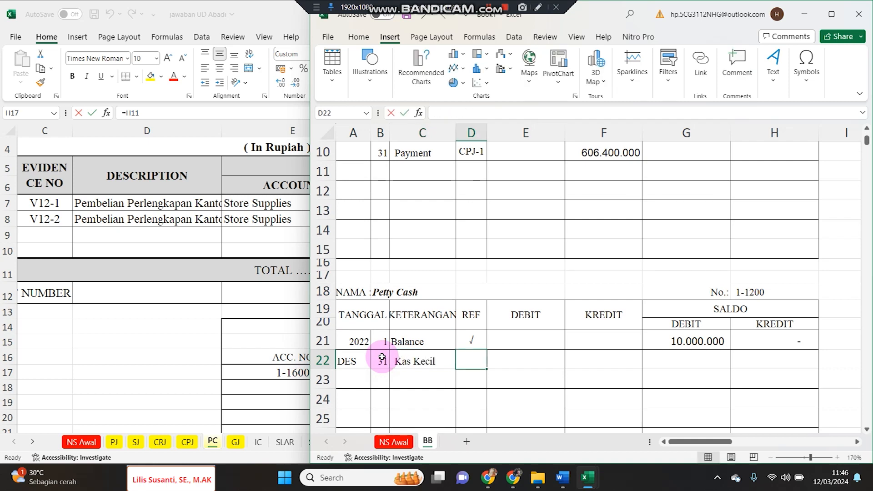
pyautogui.write('PC-1')
pyautogui.press('Tab')
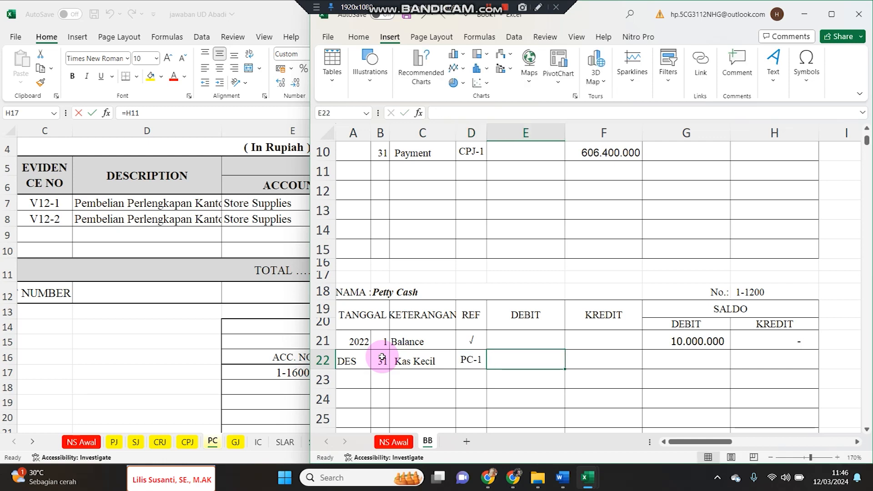
# Link the Petty Cash ledger's Kas Kecil credit to the petty cash sheet's recapitulation total for account 1-1200, cell H17.
pyautogui.press('Tab')
pyautogui.write('=')
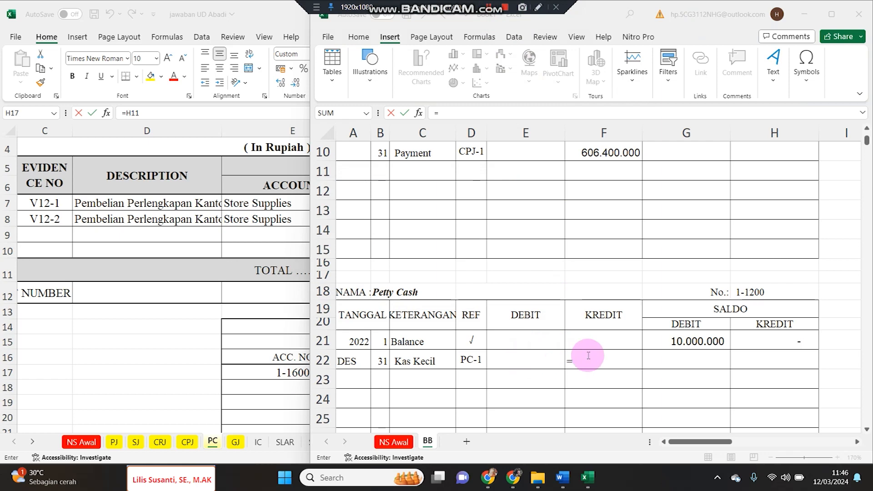
pyautogui.click(228, 349)
pyautogui.write('=')
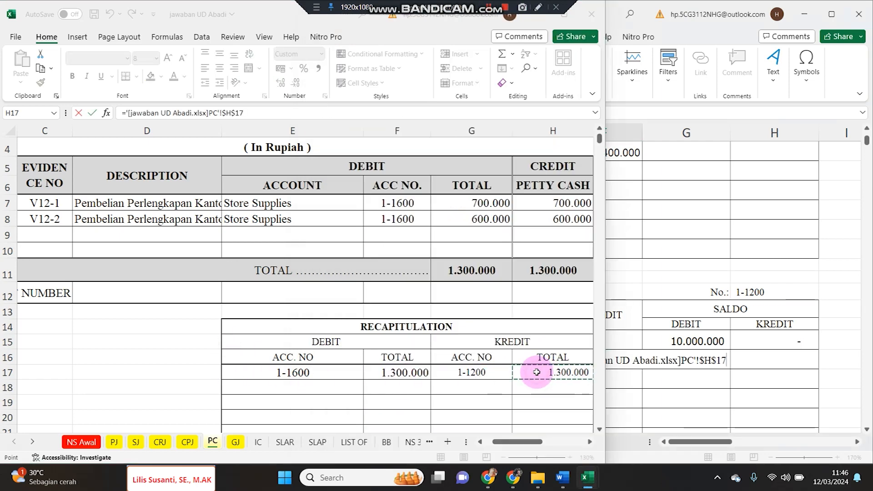
pyautogui.press('Return')
# Copy the day 31, Kas Kecil and PC-1 cells from Petty Cash into row 74 of the Store Supplies ledger (1-1600).
pyautogui.moveTo(385, 364); pyautogui.dragTo(463, 362)
pyautogui.hotkey('ctrl', 'c')
pyautogui.click(276, 374)
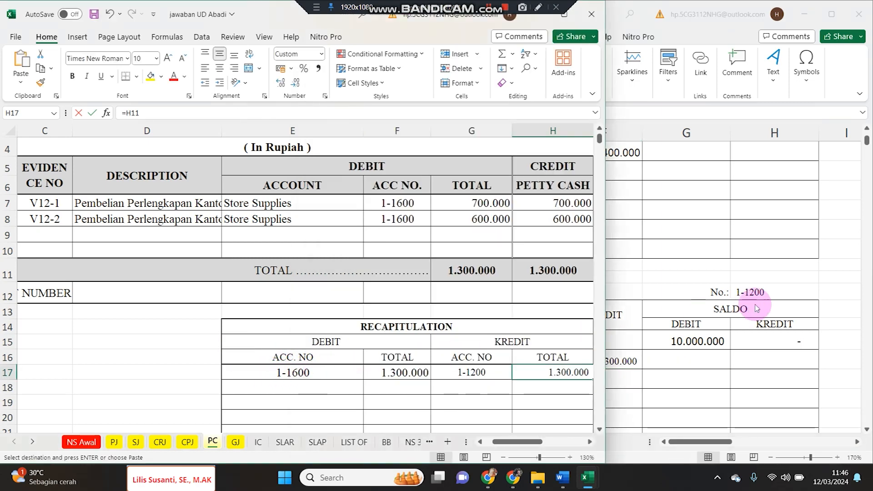
pyautogui.click(746, 318)
pyautogui.scroll(-11, 742, 339)
pyautogui.scroll(-6, 738, 341)
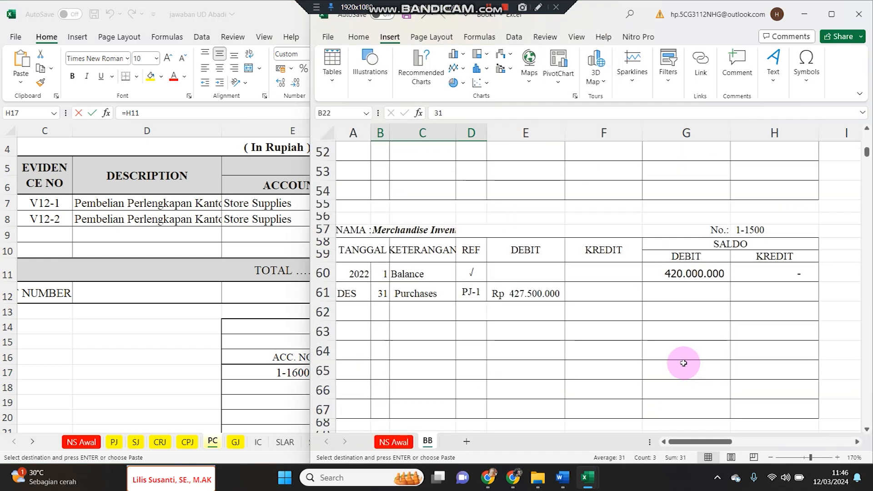
pyautogui.click(381, 364)
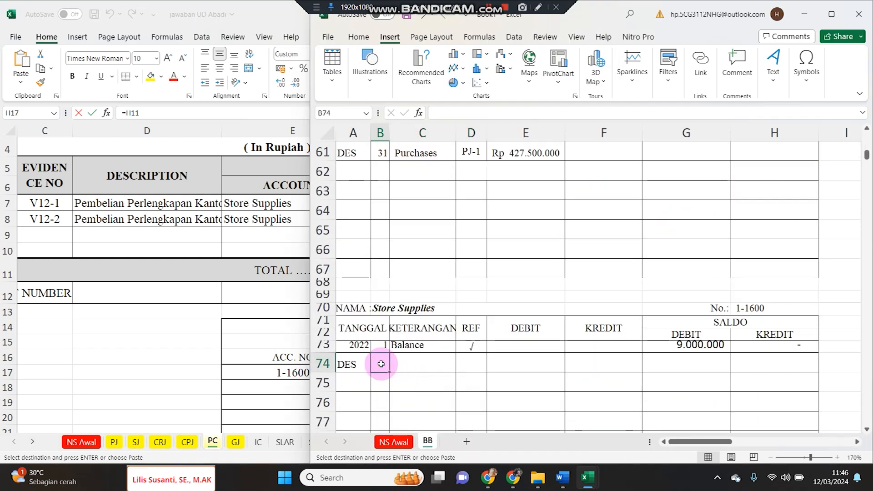
pyautogui.hotkey('ctrl', 'v')
# Link the Store Supplies row's debit to the petty cash sheet's recapitulation total for account 1-1600, cell F17.
pyautogui.click(527, 362)
pyautogui.write('=')
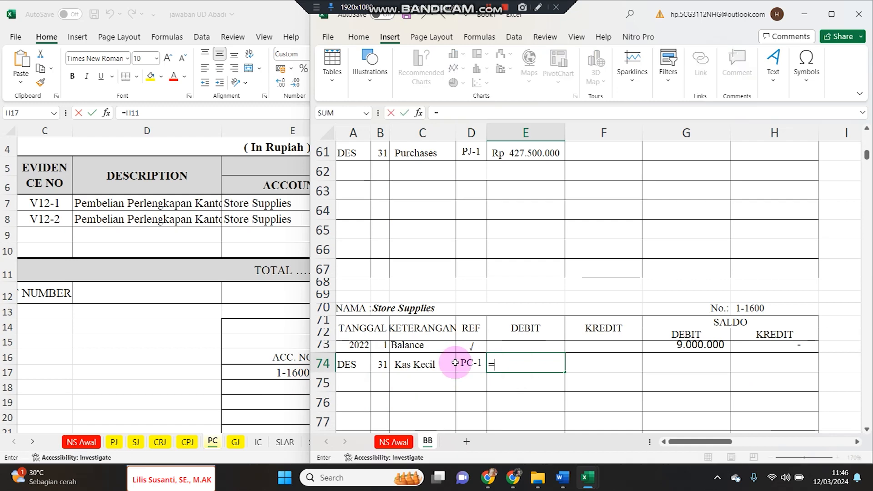
pyautogui.click(250, 356)
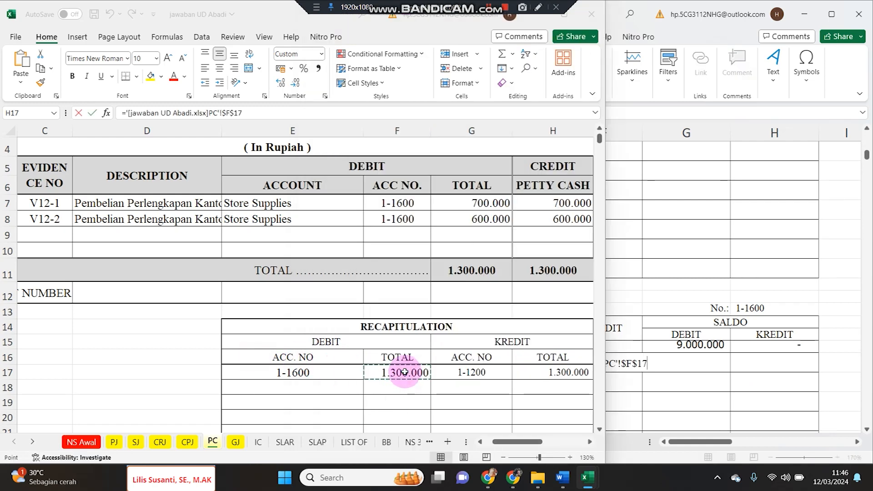
pyautogui.press('Return')
# Open the general journal sheet (GJ), find account 1-1500 in its recapitulation and locate the Merchandise Inventory ledger (1-1500).
pyautogui.click(255, 348)
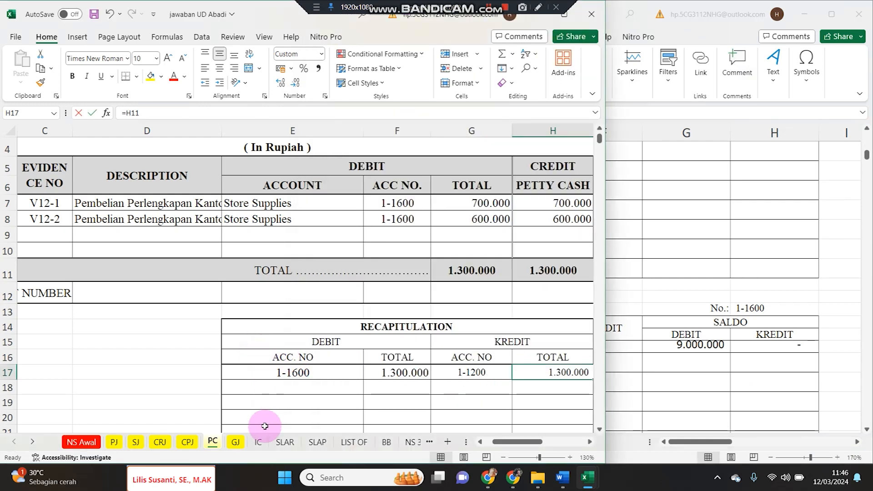
pyautogui.click(236, 442)
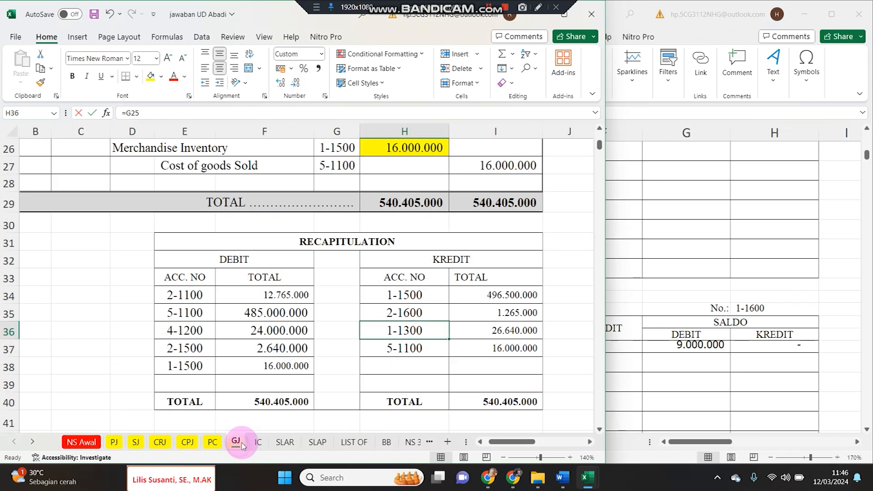
pyautogui.click(246, 313)
pyautogui.click(168, 367)
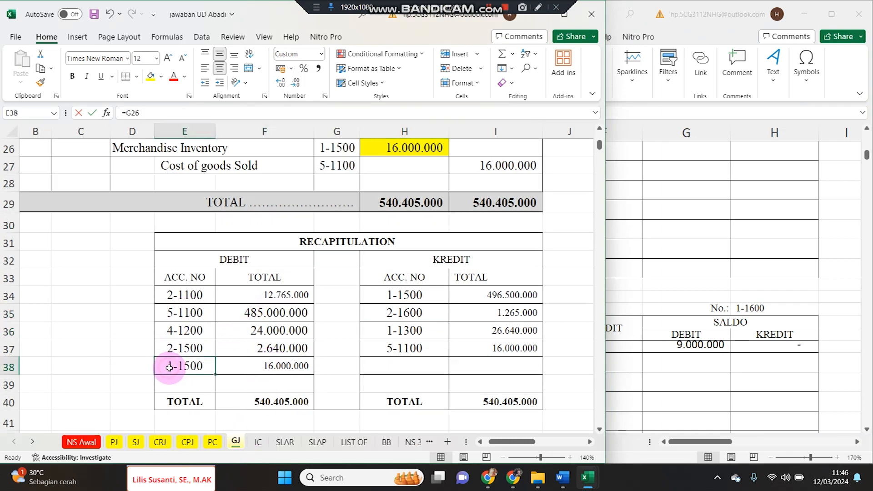
pyautogui.click(743, 250)
pyautogui.click(867, 141)
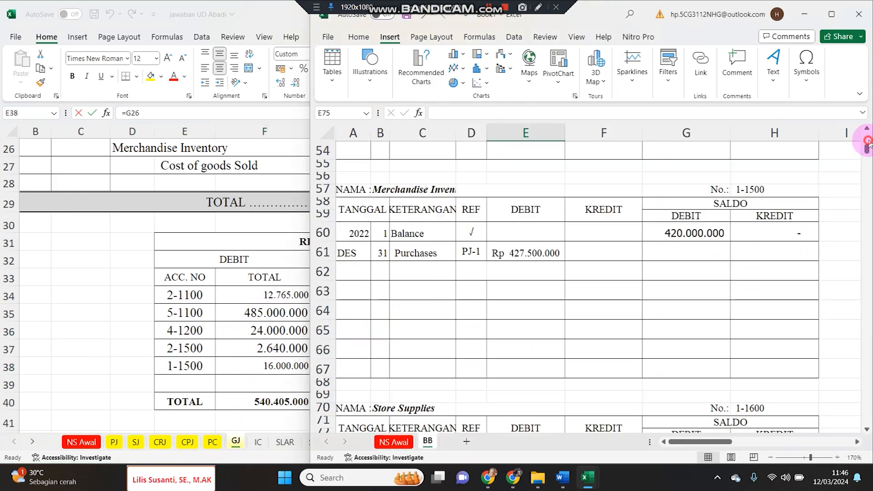
pyautogui.scroll(-2, 371, 383)
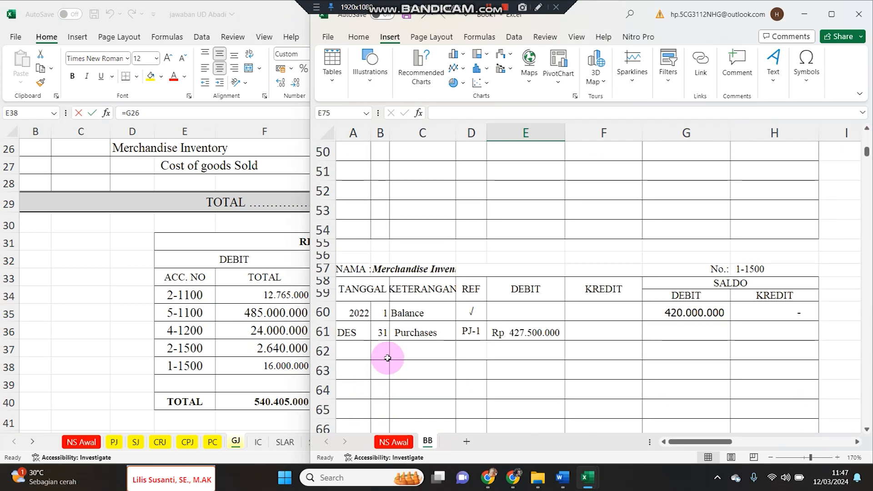
# Fill row 62 of the Merchandise Inventory ledger (1-1500) with day 31, description Jurnal umum and reference GJ-1.
pyautogui.click(381, 348)
pyautogui.write('31')
pyautogui.press('Tab')
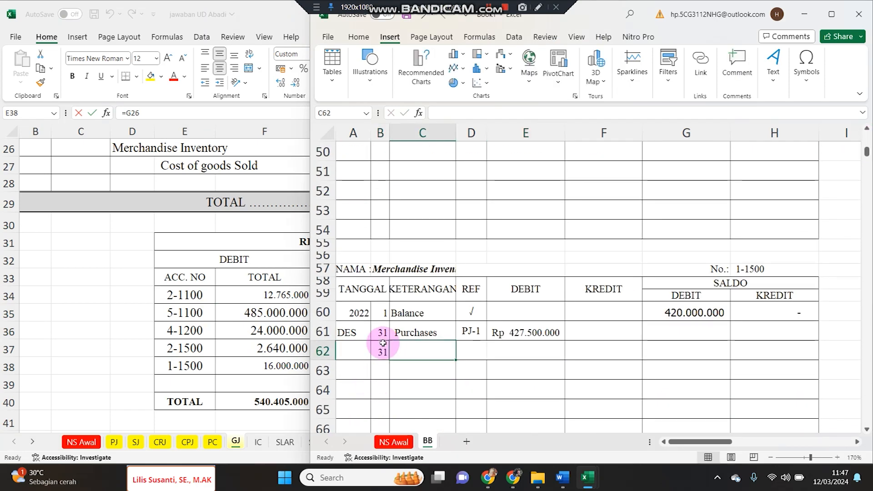
pyautogui.write('Jurnal umum')
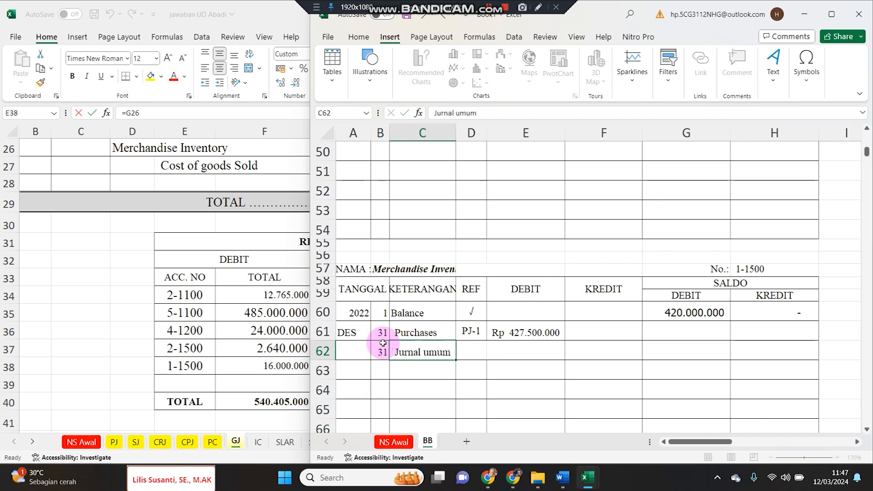
pyautogui.press('Tab')
pyautogui.write('GJ')
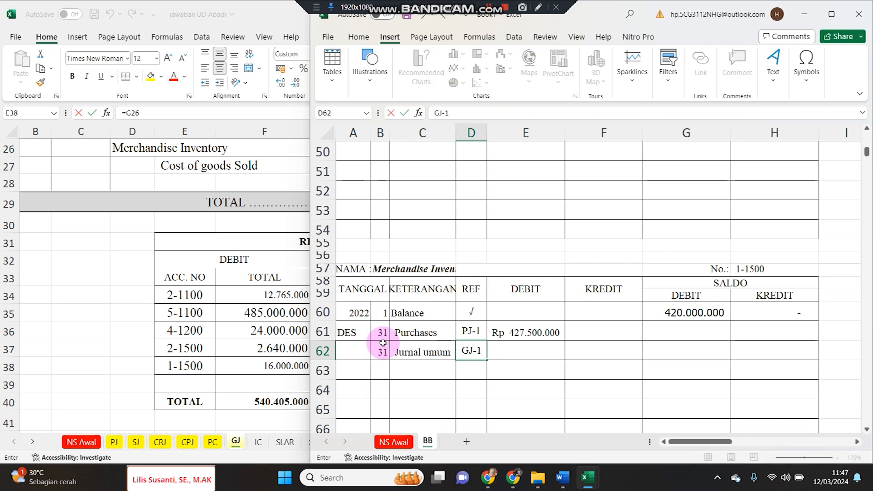
pyautogui.write('-1')
pyautogui.press('Tab')
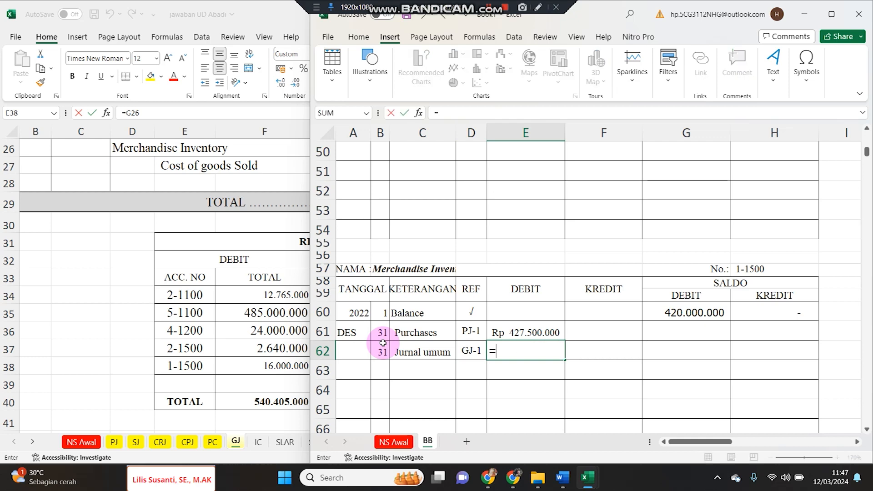
# Link the row 62 debit to the GJ recapitulation's 1-1500 debit total, cell F38, and highlight that recapitulation entry yellow.
pyautogui.click(239, 313)
pyautogui.click(272, 364)
pyautogui.press('Return')
pyautogui.click(265, 375)
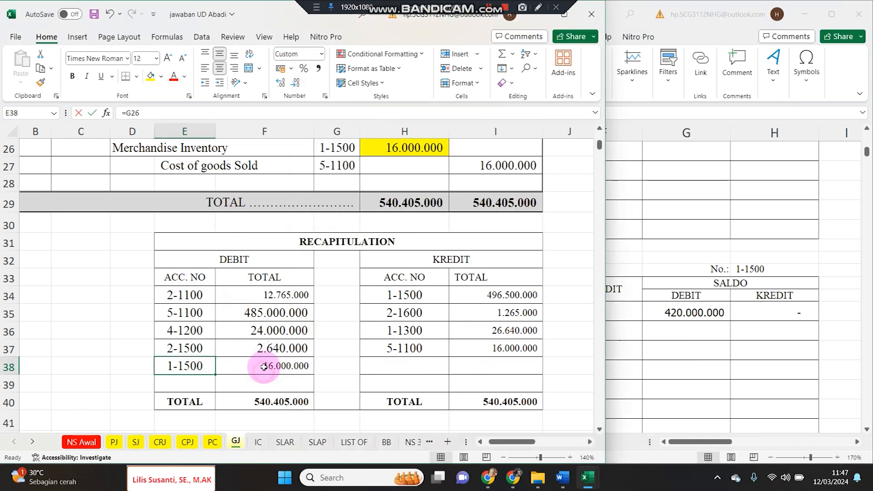
pyautogui.moveTo(262, 366); pyautogui.dragTo(214, 366)
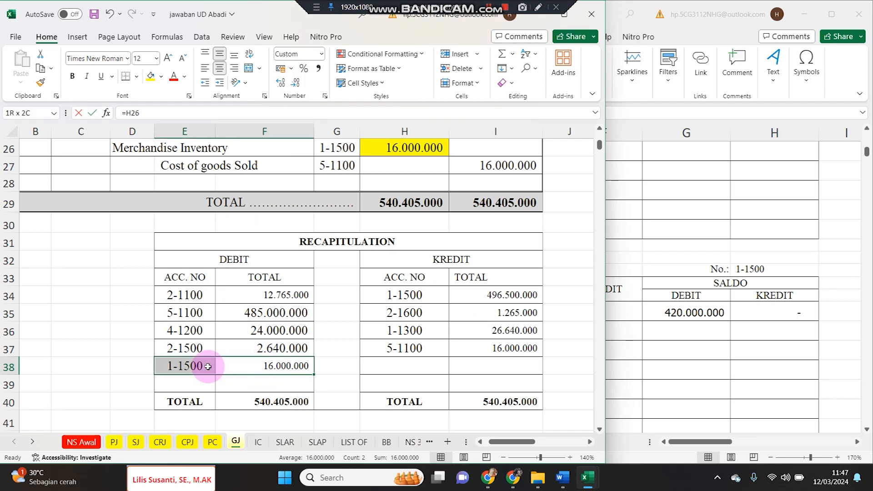
pyautogui.click(151, 76)
# Copy the day 31, Jurnal umum and GJ-1 cells into row 63 of the Merchandise Inventory ledger for the 1-1500 credit.
pyautogui.moveTo(426, 297); pyautogui.dragTo(513, 300)
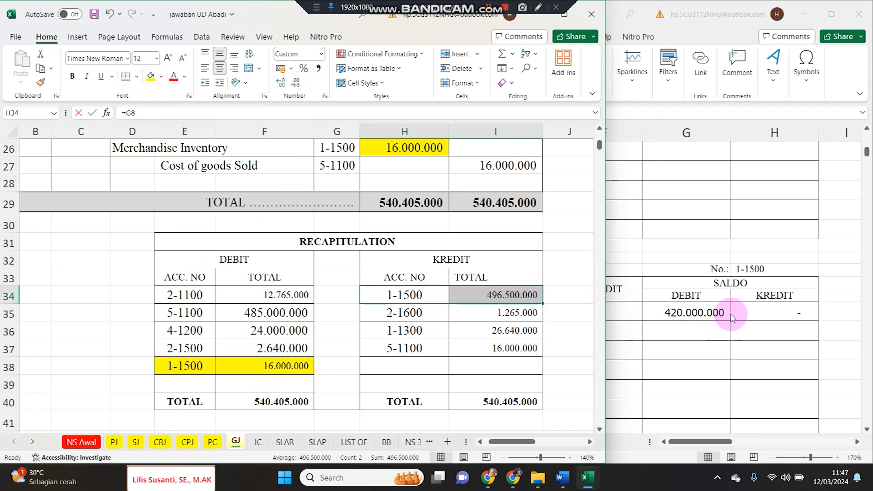
pyautogui.click(643, 332)
pyautogui.moveTo(381, 352); pyautogui.dragTo(469, 351)
pyautogui.hotkey('ctrl', 'c')
pyautogui.click(378, 368)
pyautogui.hotkey('ctrl', 'v')
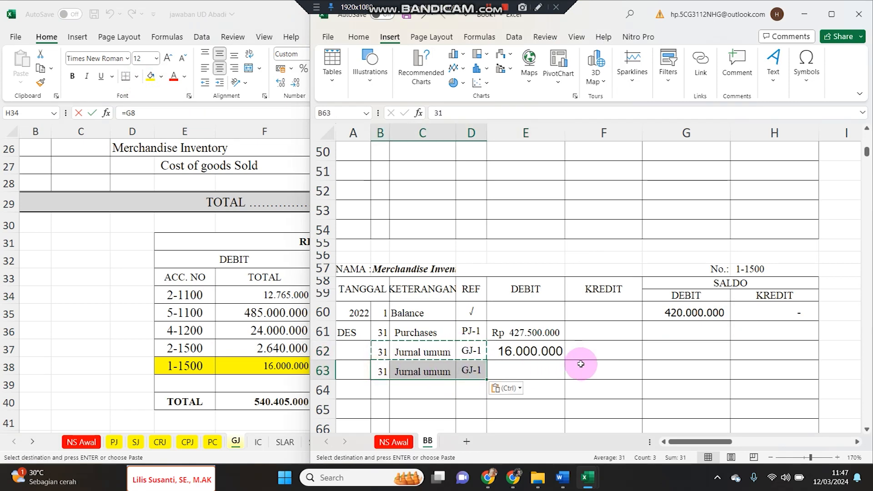
# Link the row 63 credit to the GJ recapitulation's 1-1500 credit total, cell I34, and highlight that recapitulation entry yellow.
pyautogui.click(617, 370)
pyautogui.write('=')
pyautogui.click(252, 314)
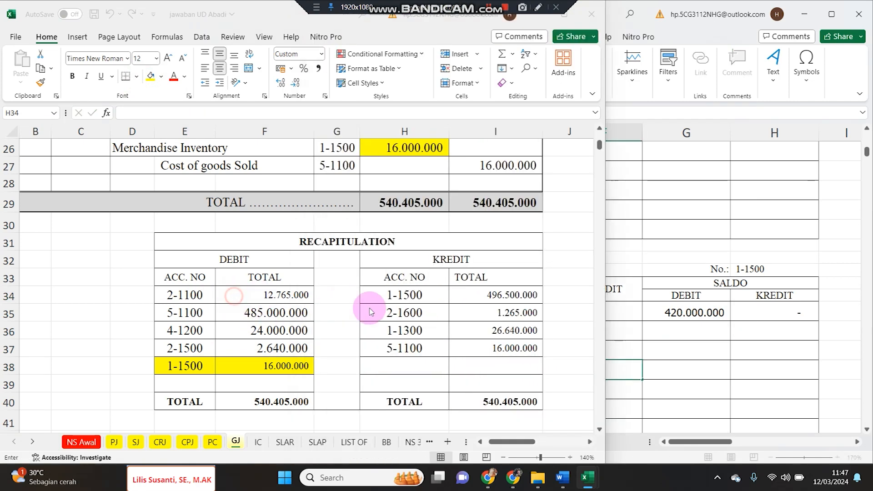
pyautogui.click(503, 294)
pyautogui.press('Return')
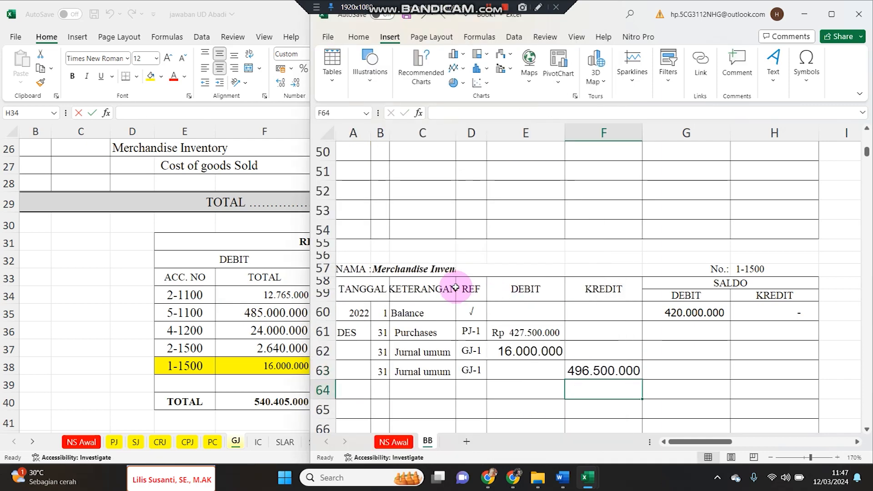
pyautogui.click(272, 282)
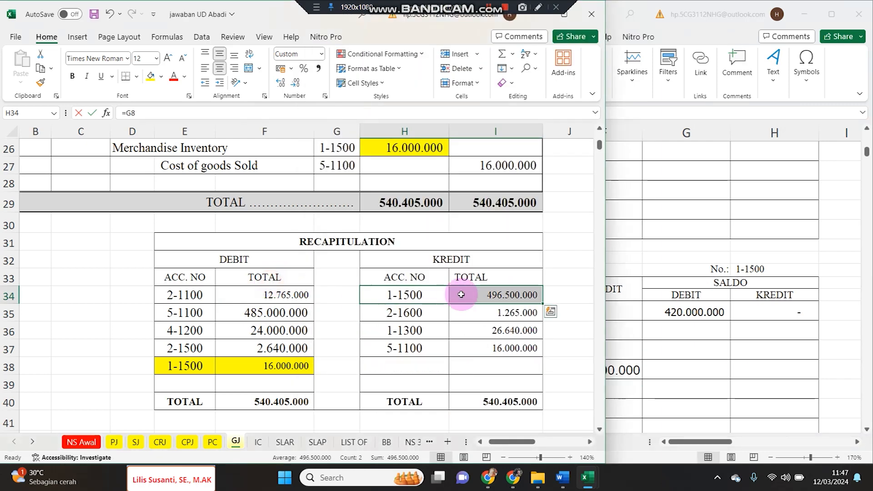
pyautogui.click(150, 76)
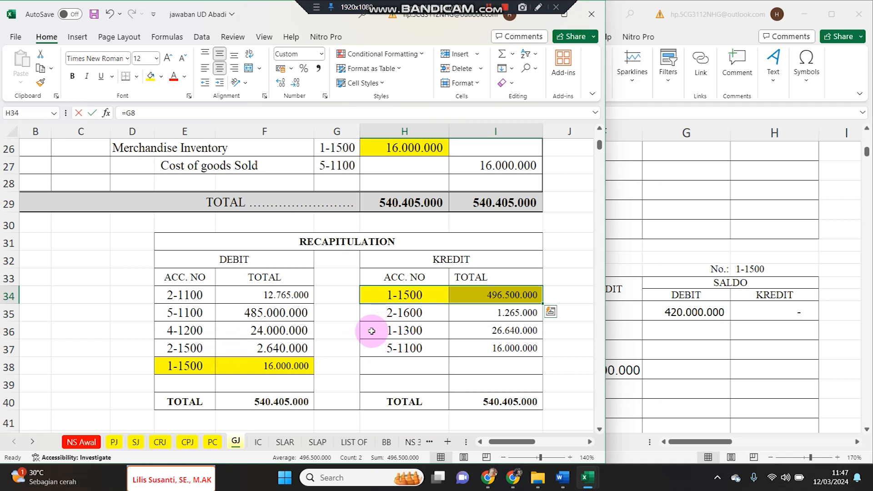
# Copy the day 31, Jurnal umum and GJ-1 cells from Merchandise Inventory into row 37 of the Accounts Receivable ledger (1-1300).
pyautogui.moveTo(384, 331); pyautogui.dragTo(474, 328)
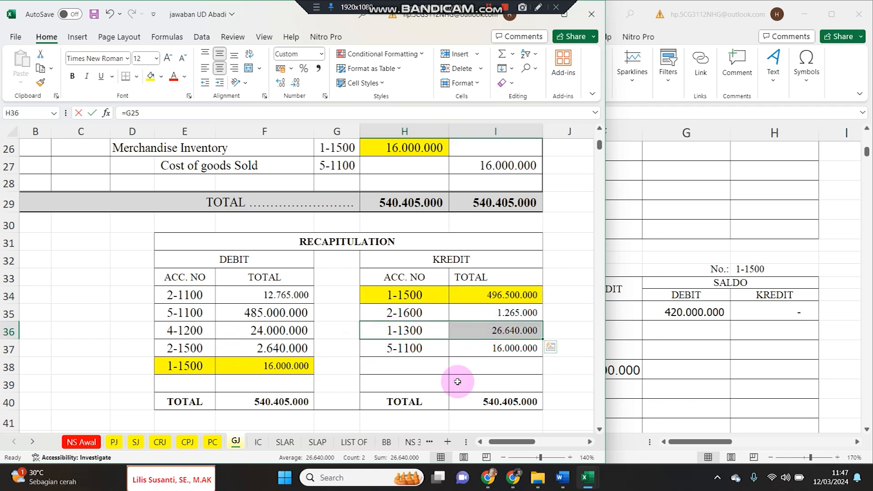
pyautogui.click(722, 238)
pyautogui.moveTo(378, 370); pyautogui.dragTo(475, 369)
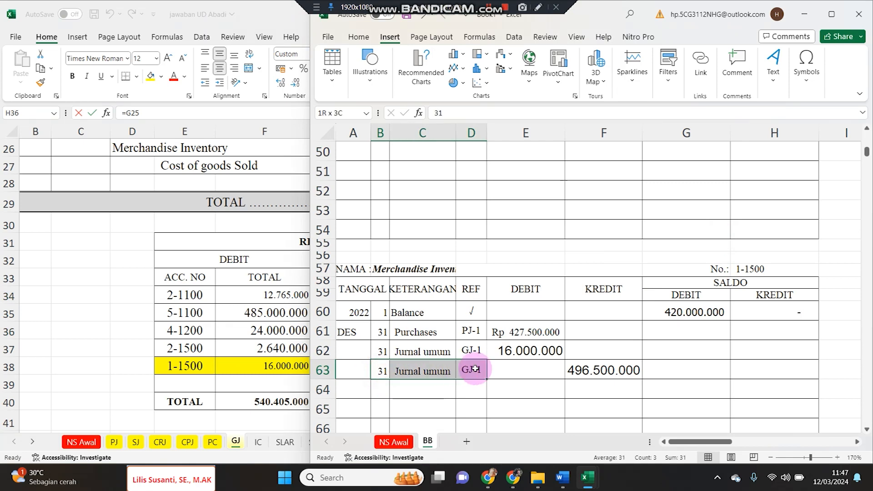
pyautogui.hotkey('ctrl', 'c')
pyautogui.scroll(8, 400, 302)
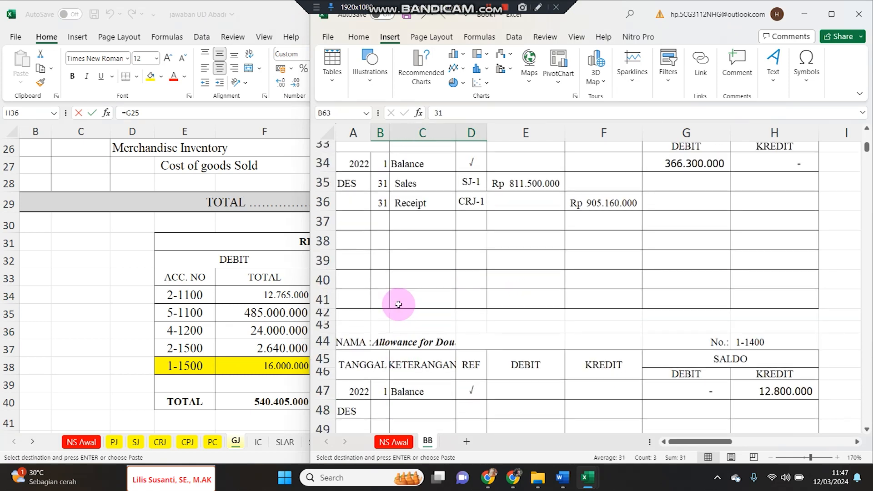
pyautogui.click(376, 340)
pyautogui.hotkey('ctrl', 'v')
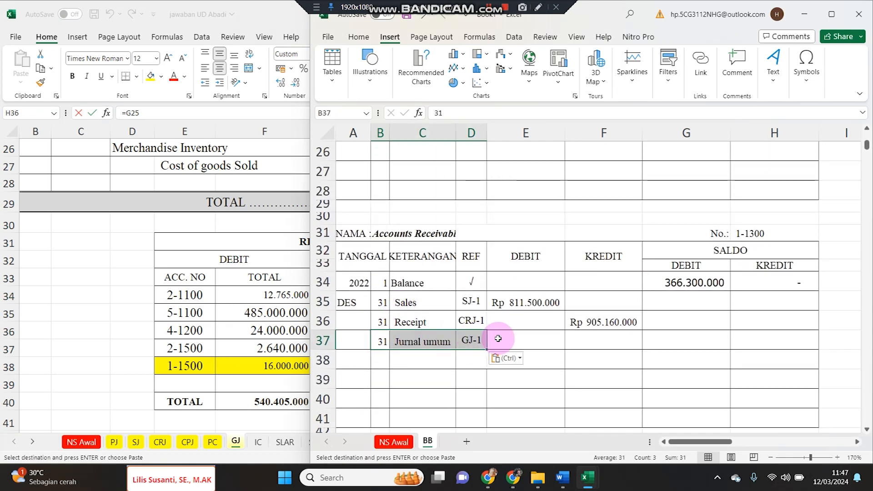
# Link the Accounts Receivable row's credit to the GJ recapitulation's 1-1300 total, cell I36, and highlight that recapitulation entry yellow.
pyautogui.click(587, 343)
pyautogui.write('=')
pyautogui.click(192, 324)
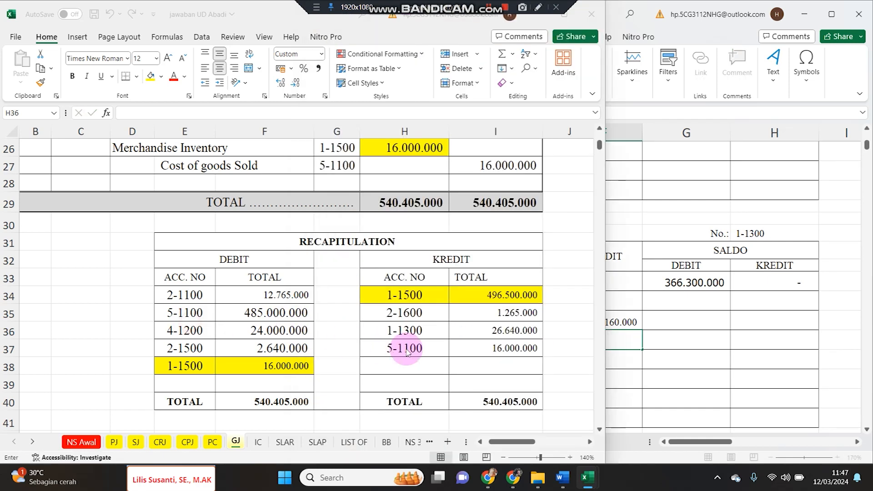
pyautogui.click(502, 334)
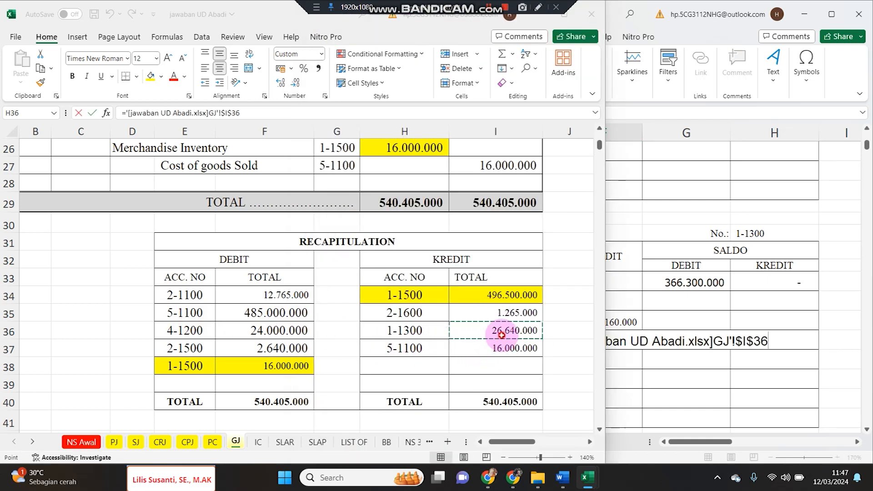
pyautogui.press('Return')
pyautogui.click(400, 331)
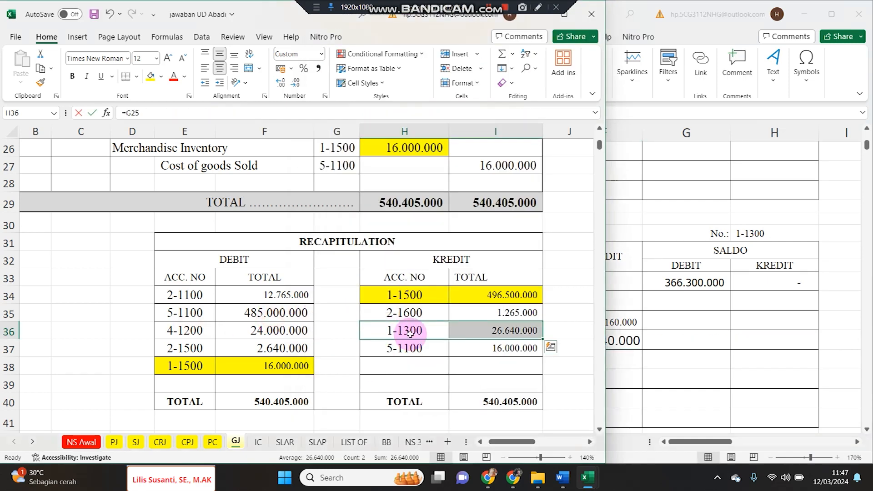
pyautogui.click(150, 76)
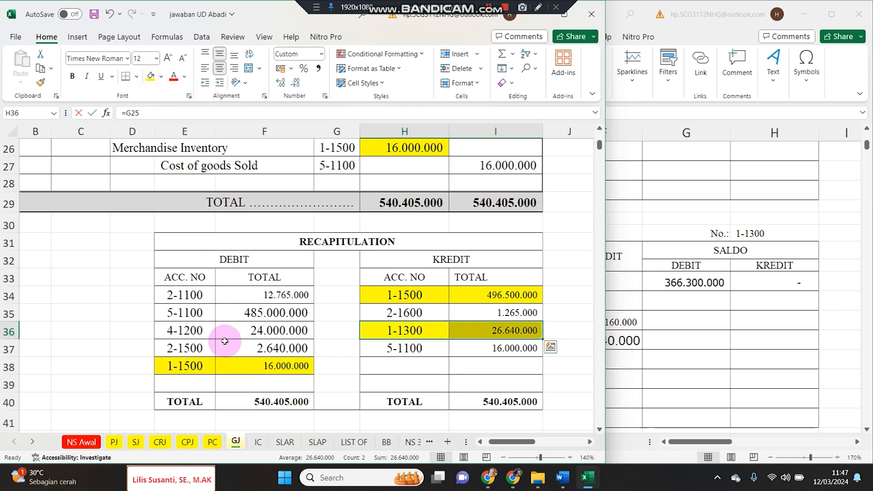
# Highlight the 2-1100 debit recapitulation entry yellow and copy the day 31, Jurnal umum and GJ-1 cells into row 142 of Accounts Payable.
pyautogui.moveTo(166, 295); pyautogui.dragTo(253, 295)
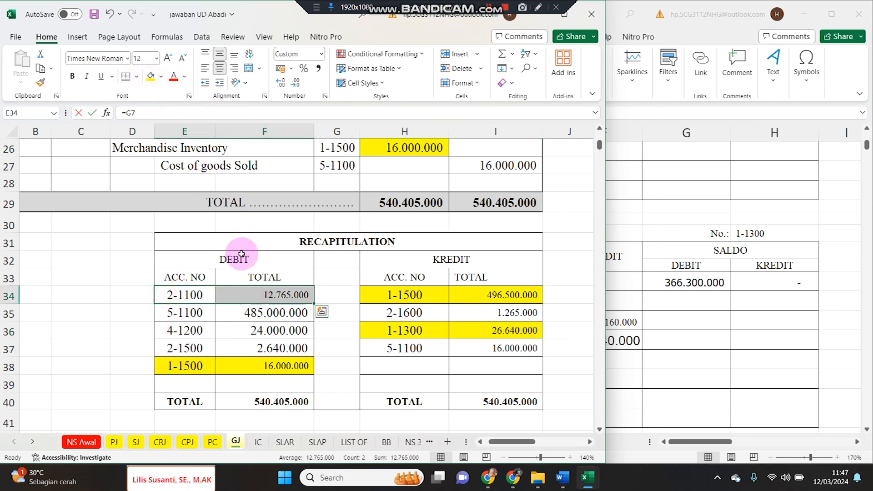
pyautogui.click(151, 76)
pyautogui.click(707, 285)
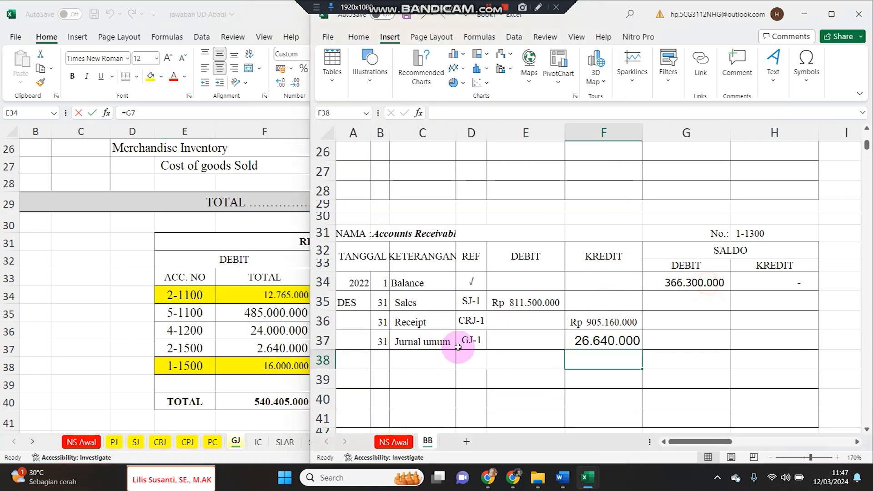
pyautogui.moveTo(382, 342); pyautogui.dragTo(472, 348)
pyautogui.hotkey('ctrl', 'c')
pyautogui.scroll(-20, 867, 232)
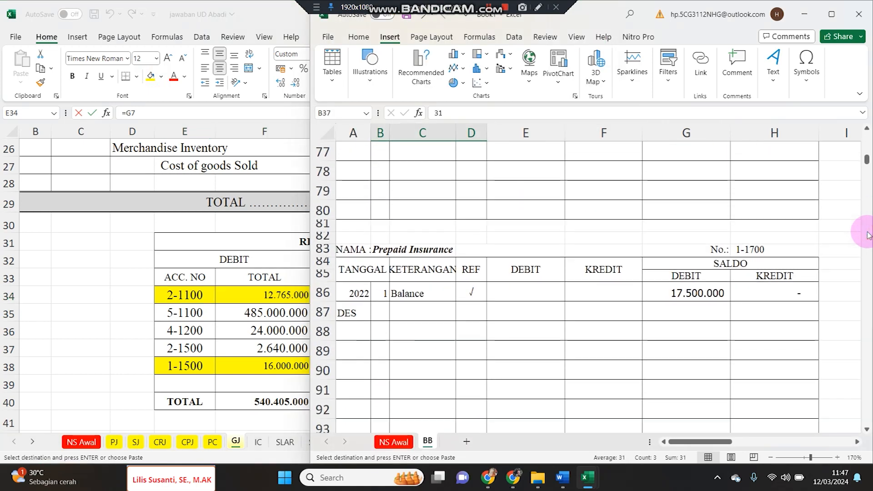
pyautogui.click(868, 235)
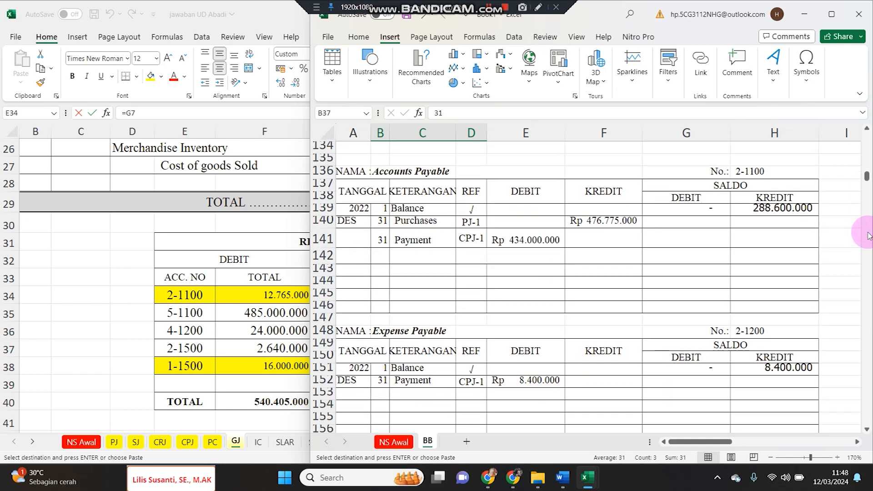
pyautogui.click(380, 255)
pyautogui.hotkey('ctrl', 'v')
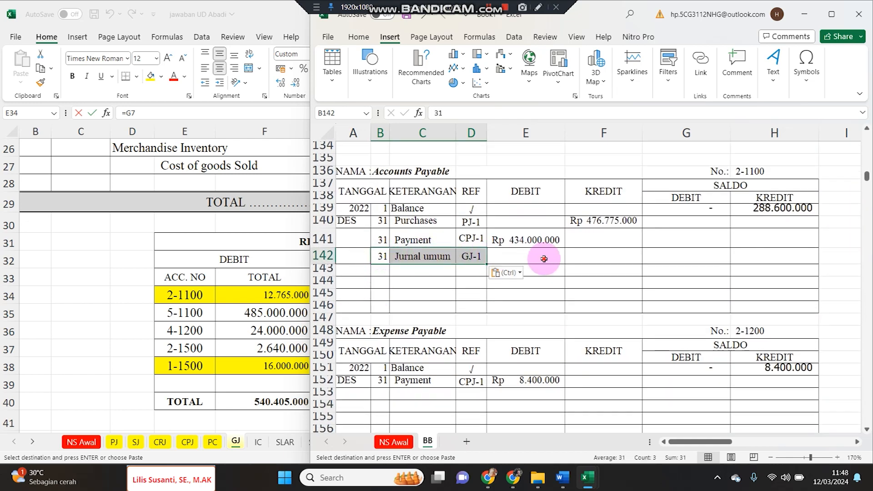
# Link the Accounts Payable row's debit to the GJ recapitulation's total for account 2-1100, cell F34.
pyautogui.click(544, 258)
pyautogui.write('=')
pyautogui.click(272, 323)
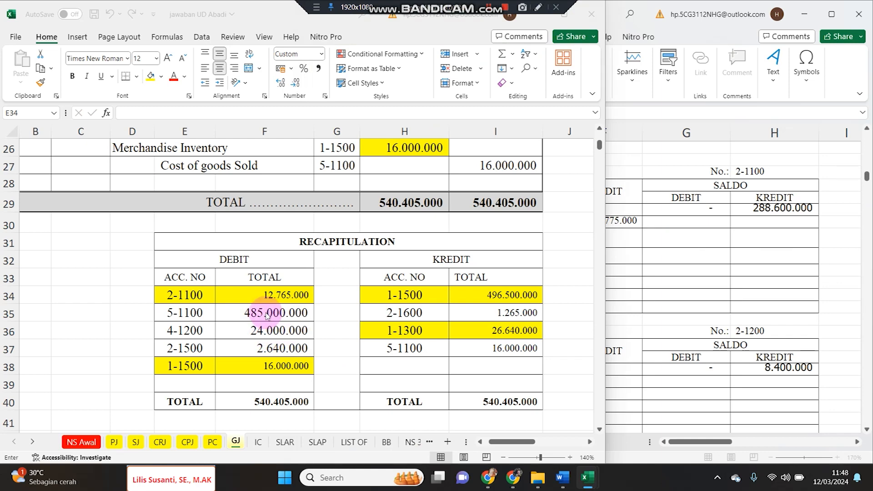
pyautogui.click(266, 298)
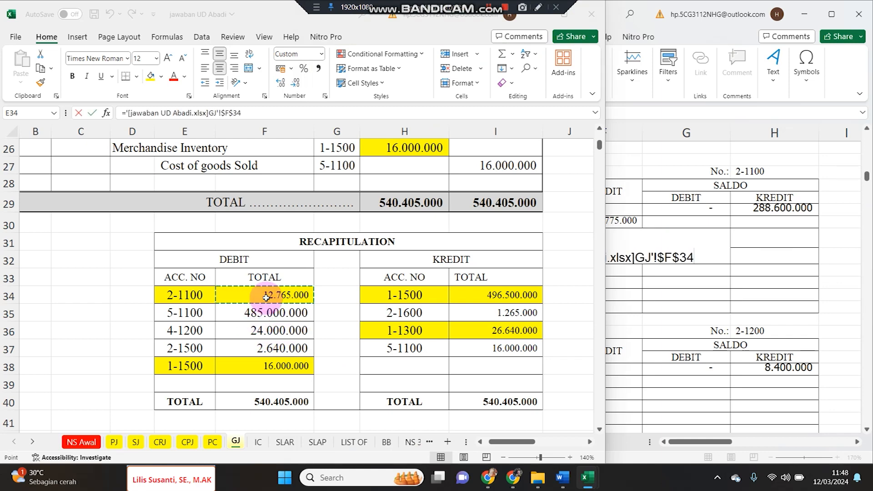
pyautogui.press('Return')
# Color the text of the 2-1500 debit entry in the GJ recapitulation red.
pyautogui.click(200, 335)
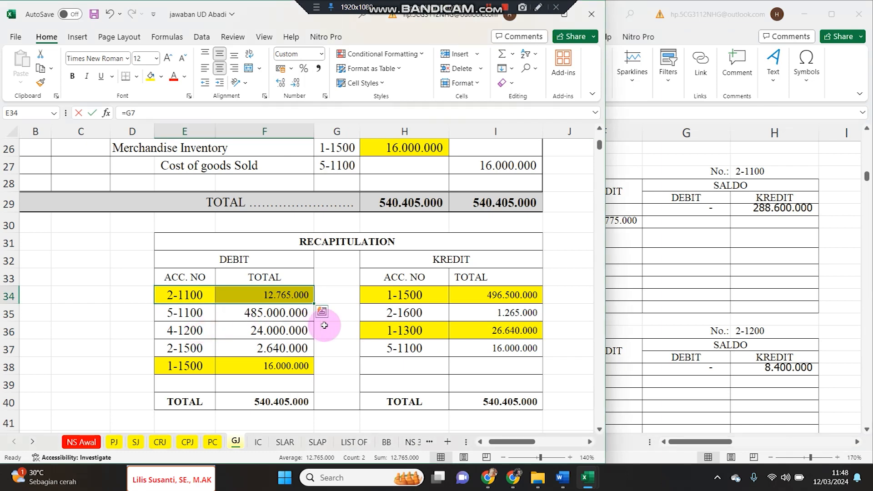
pyautogui.moveTo(196, 347); pyautogui.dragTo(264, 348)
pyautogui.click(174, 76)
pyautogui.click(790, 264)
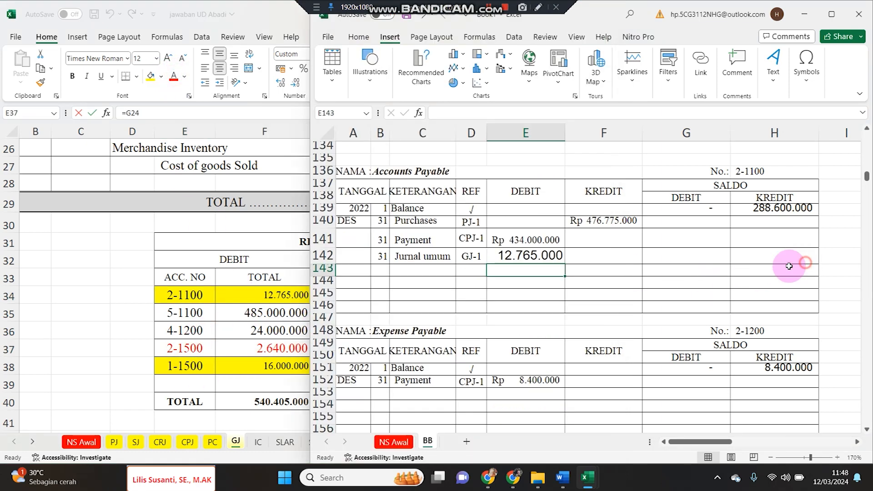
# Copy the day 31, Jurnal umum and GJ-1 cells from Accounts Payable into row 192 of the PPN Outcome ledger (2-1500).
pyautogui.moveTo(380, 256); pyautogui.dragTo(464, 260)
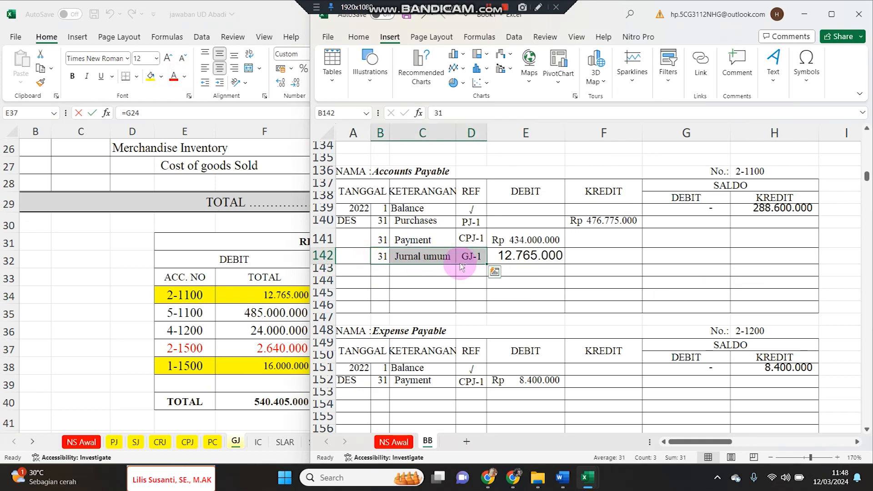
pyautogui.hotkey('ctrl', 'c')
pyautogui.scroll(-4, 417, 380)
pyautogui.scroll(-7, 417, 379)
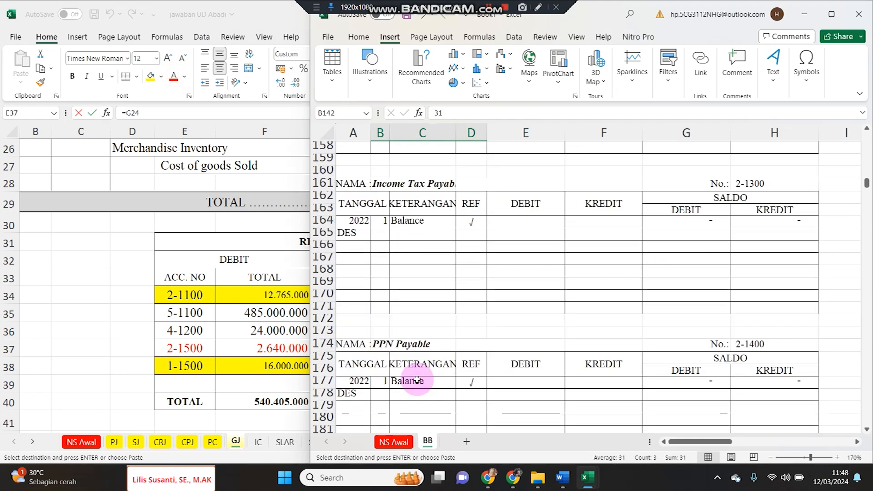
pyautogui.scroll(-2, 411, 372)
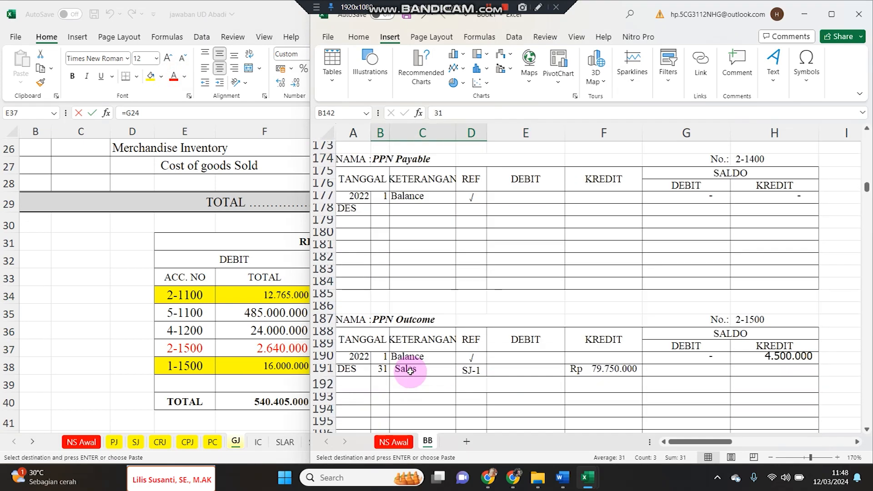
pyautogui.click(382, 386)
pyautogui.hotkey('ctrl', 'v')
# Link the PPN Outcome row's debit to the GJ recapitulation's total for account 2-1500, cell F37.
pyautogui.click(536, 386)
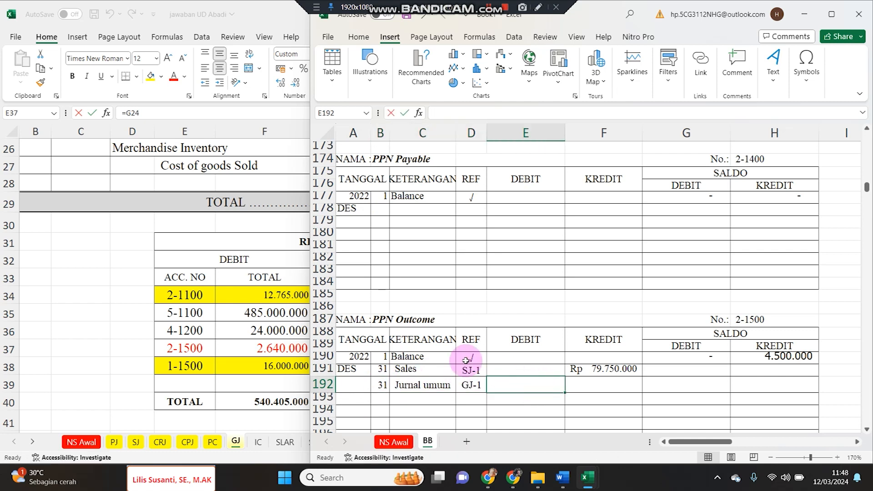
pyautogui.click(275, 317)
pyautogui.click(277, 347)
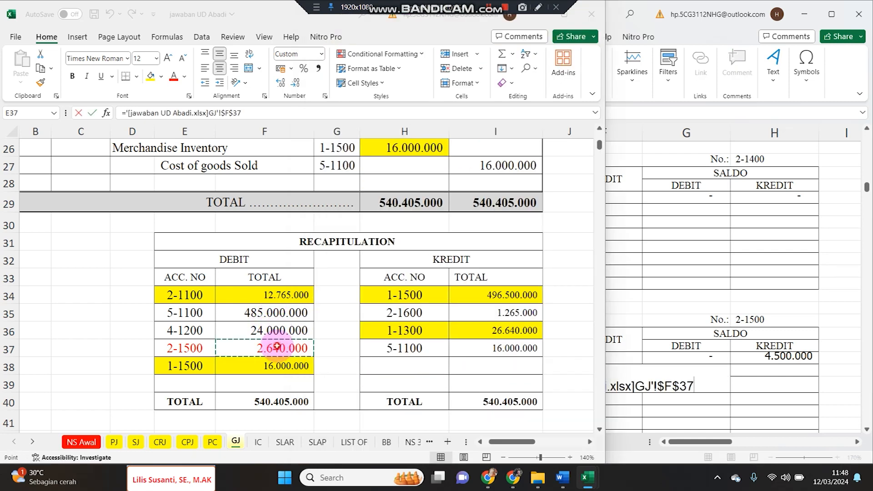
pyautogui.press('Return')
pyautogui.click(254, 344)
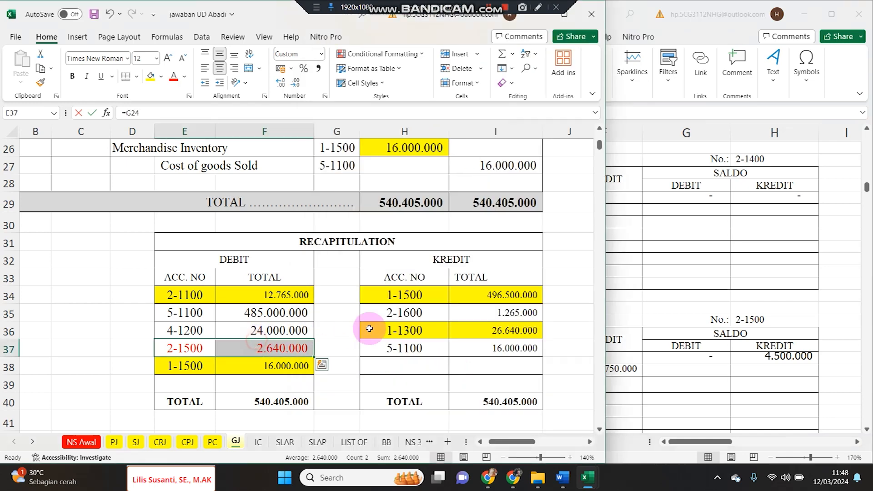
# Copy the day 31, Jurnal umum and GJ-1 cells from PPN Outcome into row 205 of the PPN Income ledger (2-1600).
pyautogui.click(523, 330)
pyautogui.click(727, 342)
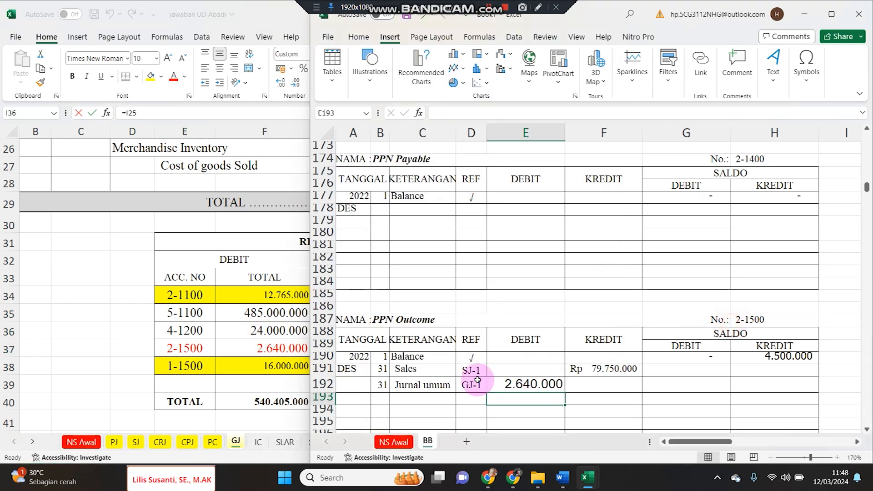
pyautogui.moveTo(383, 385); pyautogui.dragTo(478, 388)
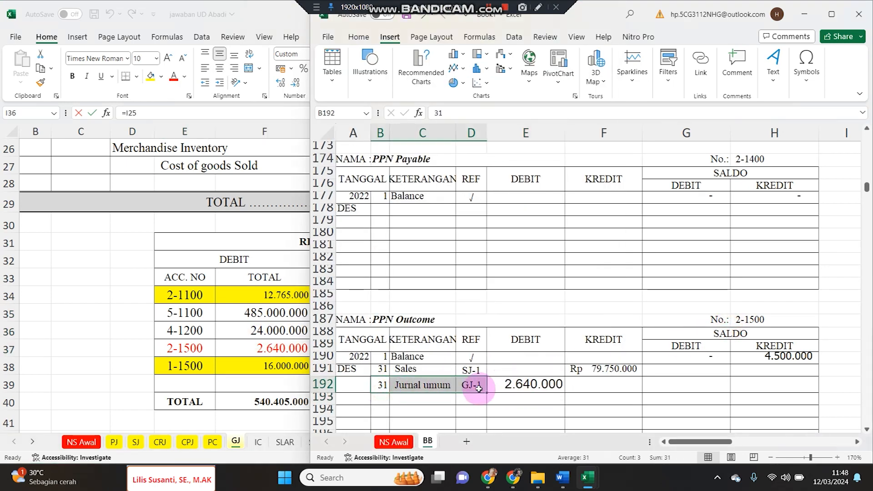
pyautogui.hotkey('ctrl', 'c')
pyautogui.scroll(-4, 423, 411)
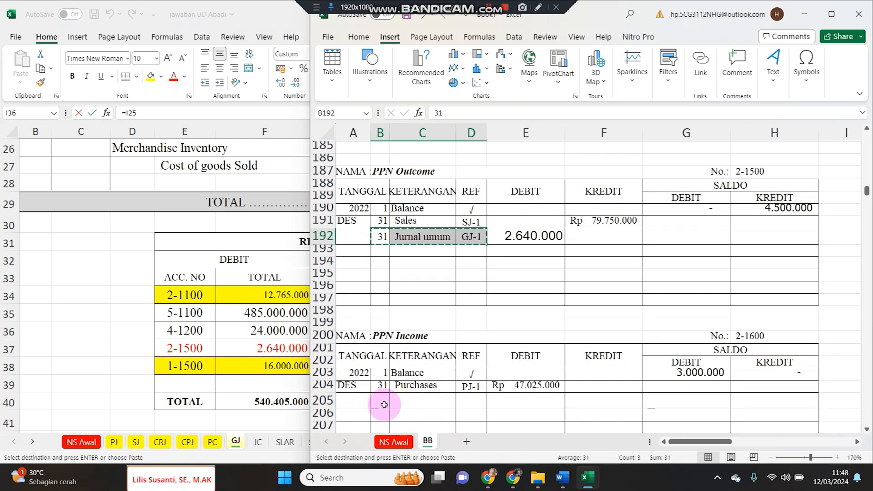
pyautogui.click(384, 407)
pyautogui.hotkey('ctrl', 'v')
# Link the PPN Income row's credit to the GJ recapitulation's total for account 2-1600, cell I35.
pyautogui.click(590, 400)
pyautogui.write('=')
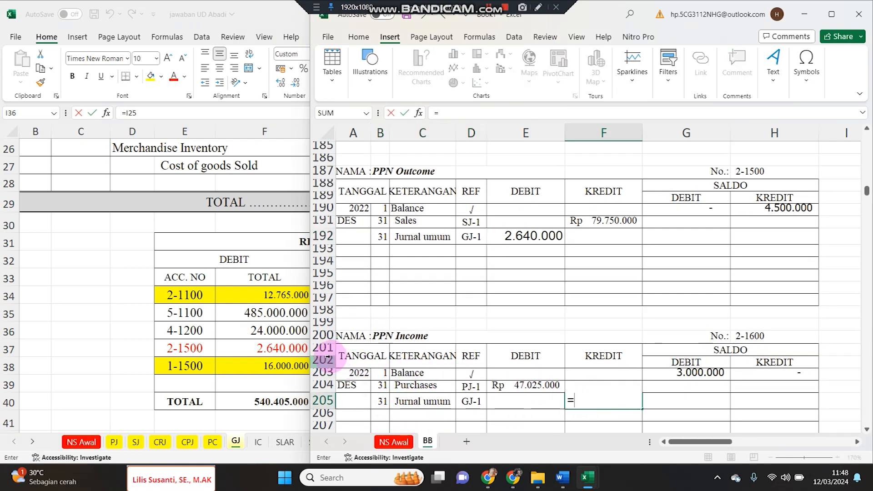
pyautogui.click(313, 351)
pyautogui.click(248, 338)
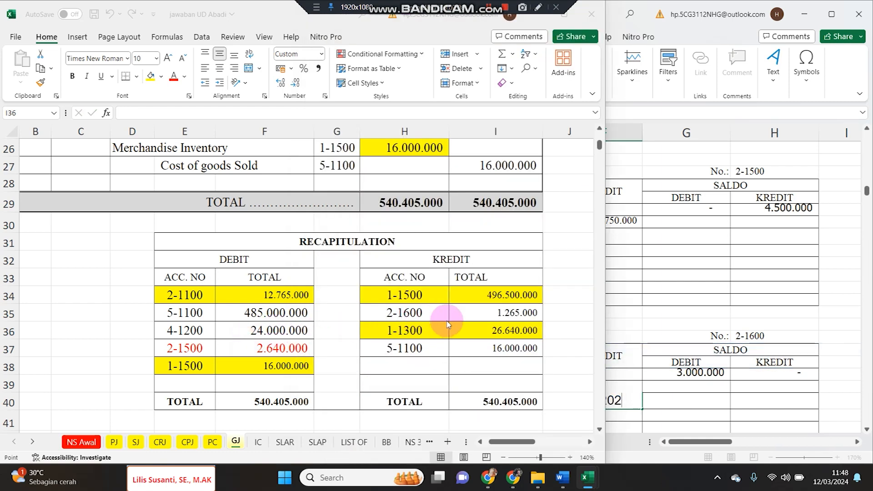
pyautogui.click(502, 314)
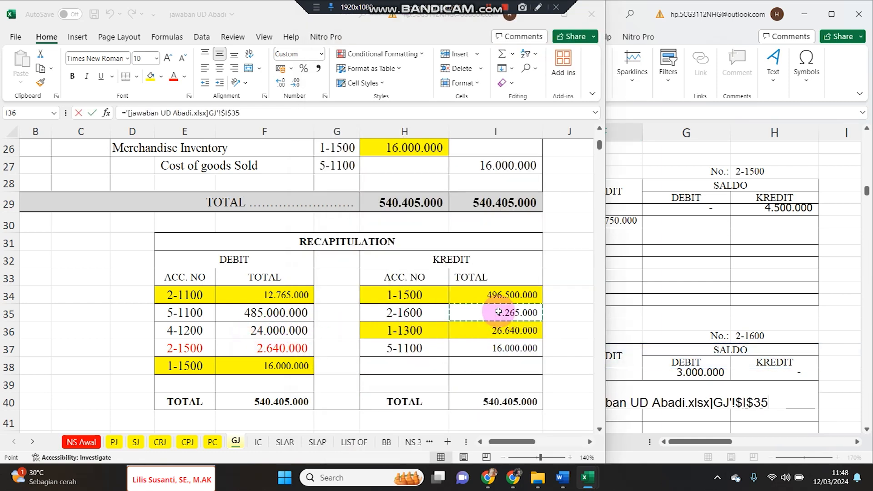
pyautogui.press('Return')
# Color the text of the 2-1600 credit entry in the GJ recapitulation red.
pyautogui.click(232, 346)
pyautogui.moveTo(391, 314); pyautogui.dragTo(470, 315)
pyautogui.click(172, 75)
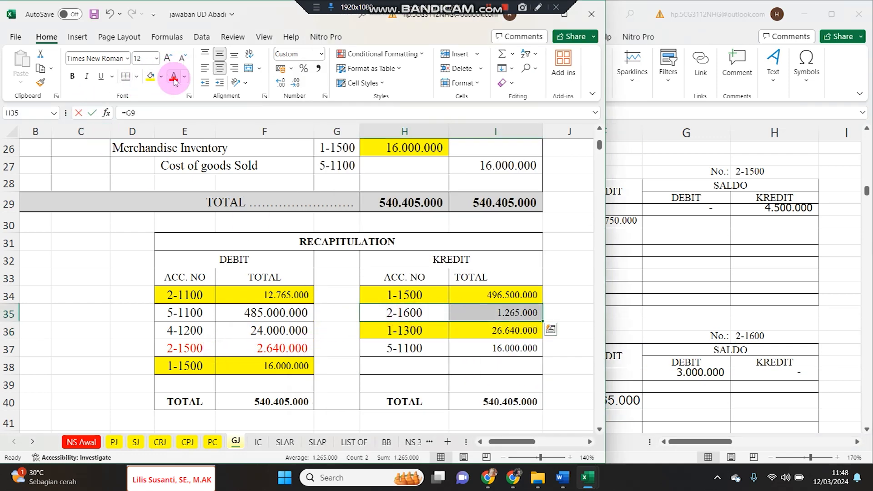
# Copy the day 31, Jurnal umum and GJ-1 cells from PPN Income into row 281 of the Sales Return ledger (4-1200).
pyautogui.click(199, 332)
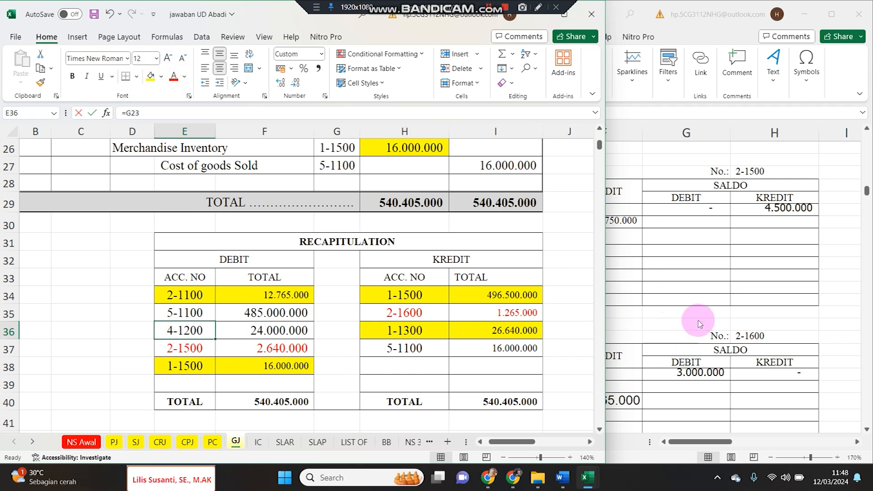
pyautogui.click(723, 280)
pyautogui.click(377, 401)
pyautogui.moveTo(417, 401); pyautogui.dragTo(471, 400)
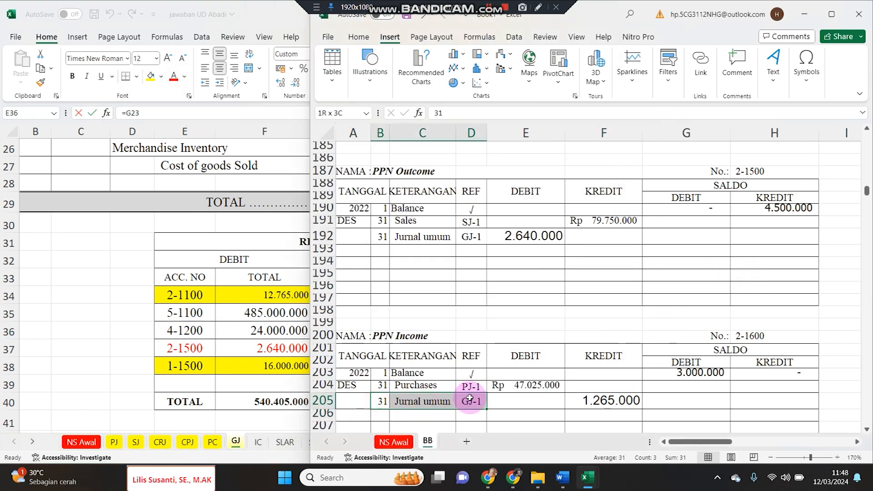
pyautogui.hotkey('ctrl', 'c')
pyautogui.scroll(-20, 467, 392)
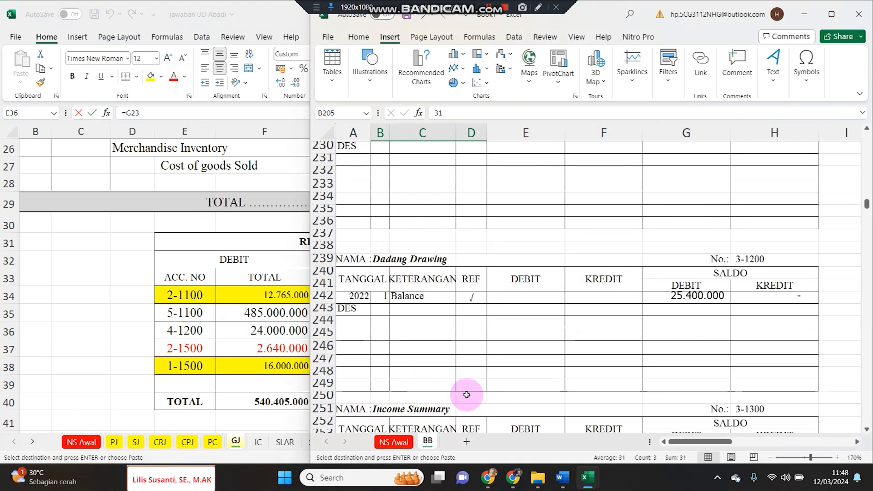
pyautogui.scroll(-5, 467, 395)
pyautogui.scroll(3, 467, 395)
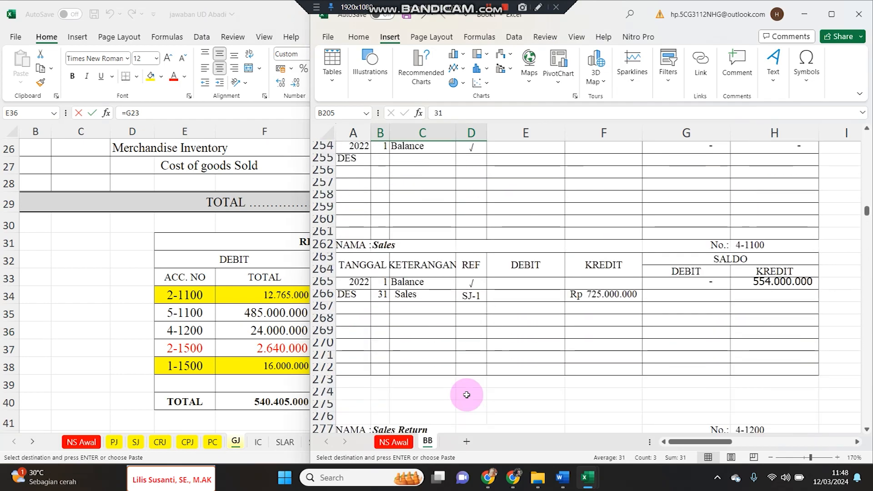
pyautogui.scroll(-2, 466, 394)
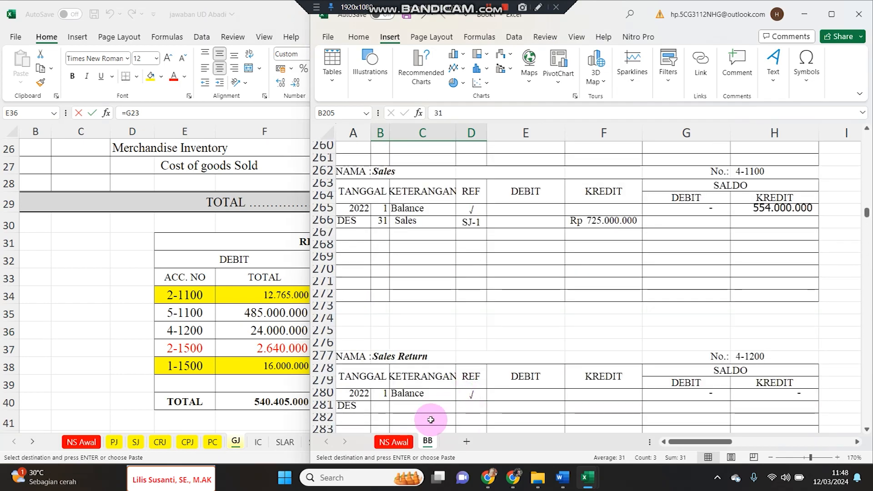
pyautogui.click(380, 407)
pyautogui.hotkey('ctrl', 'v')
pyautogui.click(520, 403)
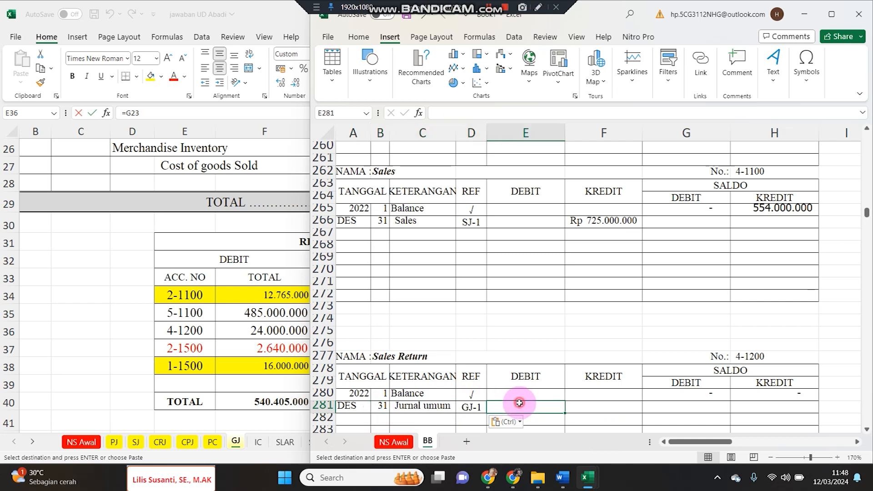
# Link the Sales Return debit in E281 to the account 4-1200 debit total in the GJ recapitulation.
pyautogui.write('=')
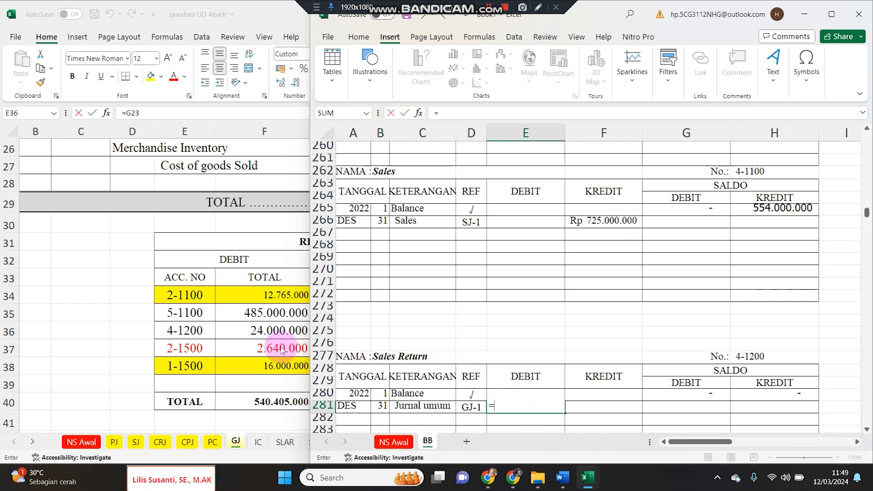
pyautogui.click(274, 328)
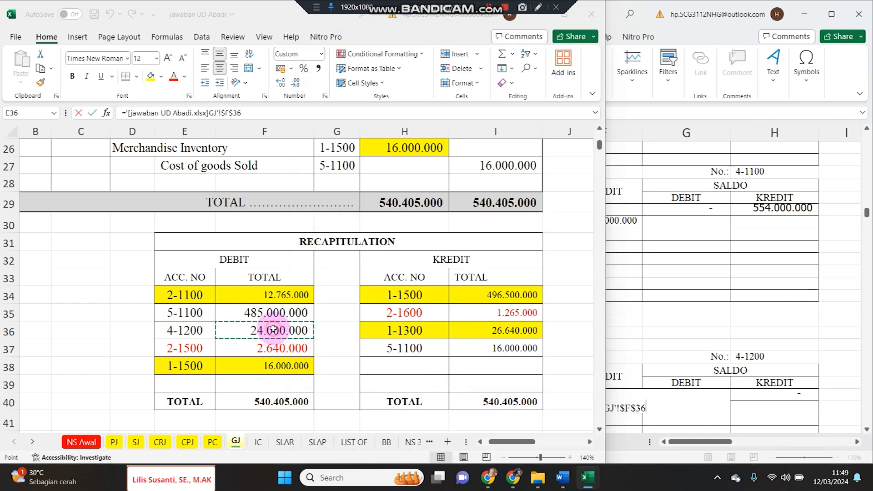
pyautogui.press('Return')
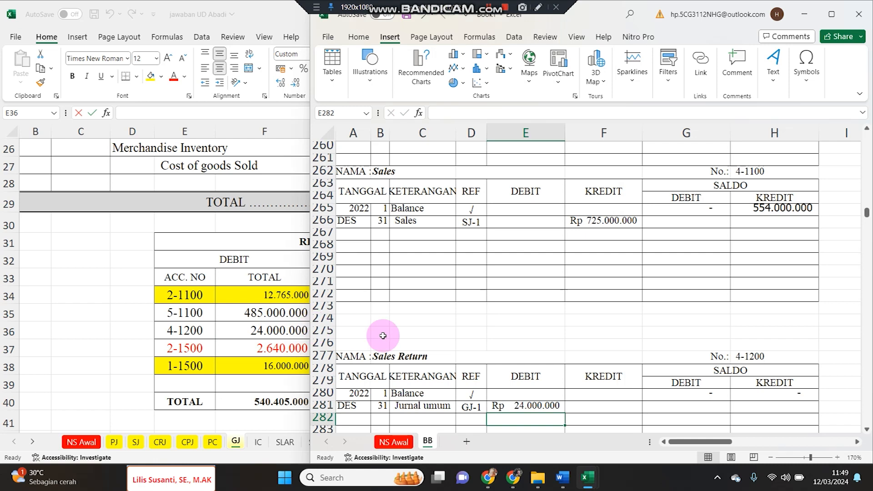
# Copy the 31, Jurnal umum and GJ-1 details from the Sales Return entry into the December row of Cost of Goods Sold, starting at B316.
pyautogui.click(235, 345)
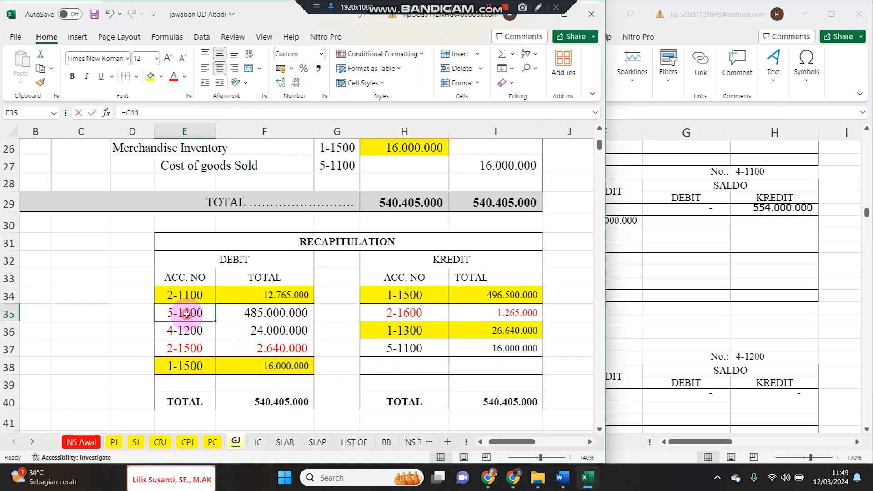
pyautogui.click(693, 287)
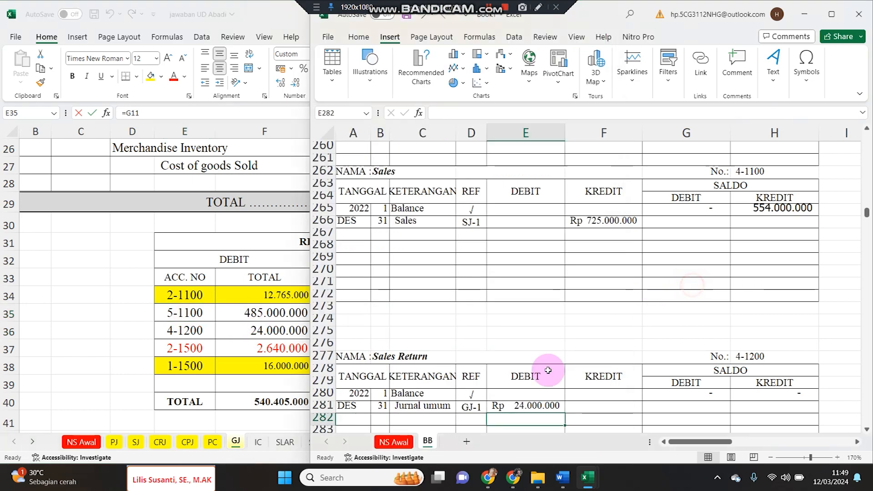
pyautogui.moveTo(381, 405); pyautogui.dragTo(463, 402)
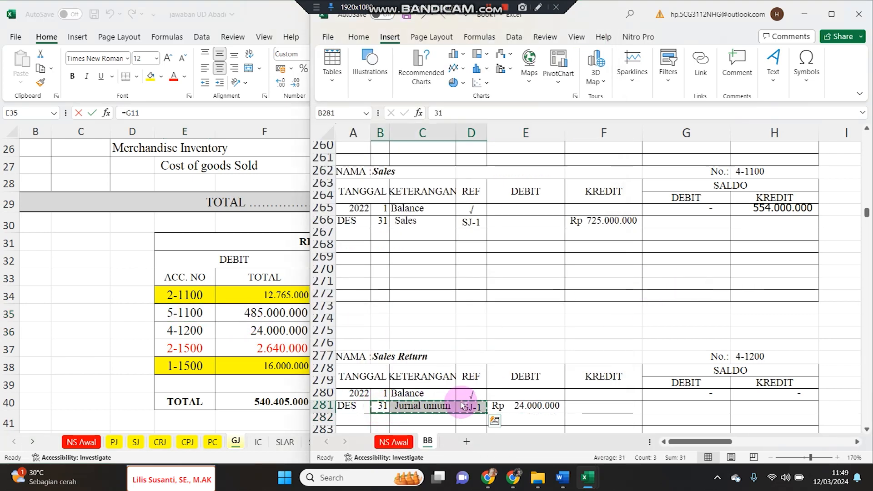
pyautogui.scroll(-8, 464, 382)
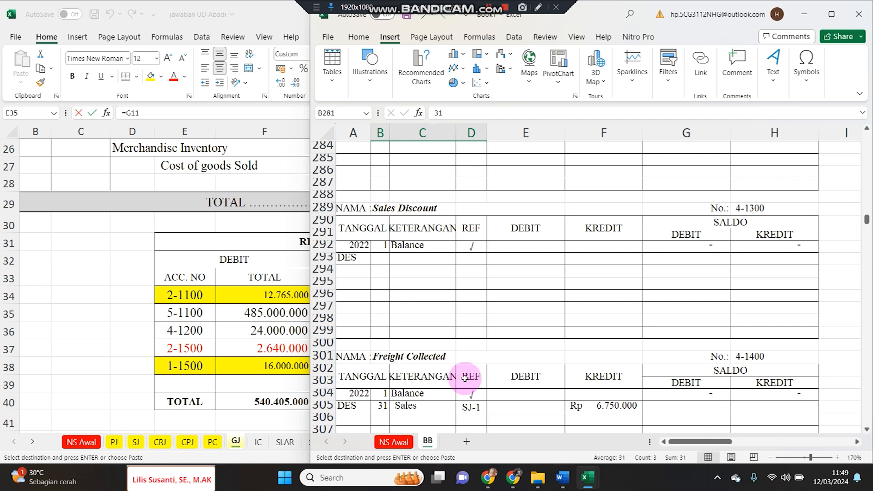
pyautogui.scroll(-6, 464, 375)
pyautogui.click(382, 324)
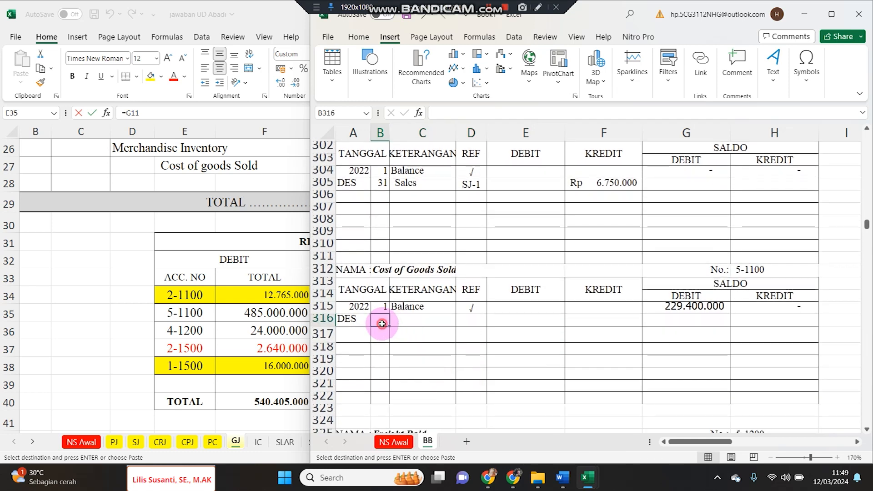
pyautogui.hotkey('ctrl', 'v')
# Link the Cost of Goods Sold debit in E316 to the account 5-1100 debit total in the GJ recapitulation.
pyautogui.click(528, 323)
pyautogui.write('=')
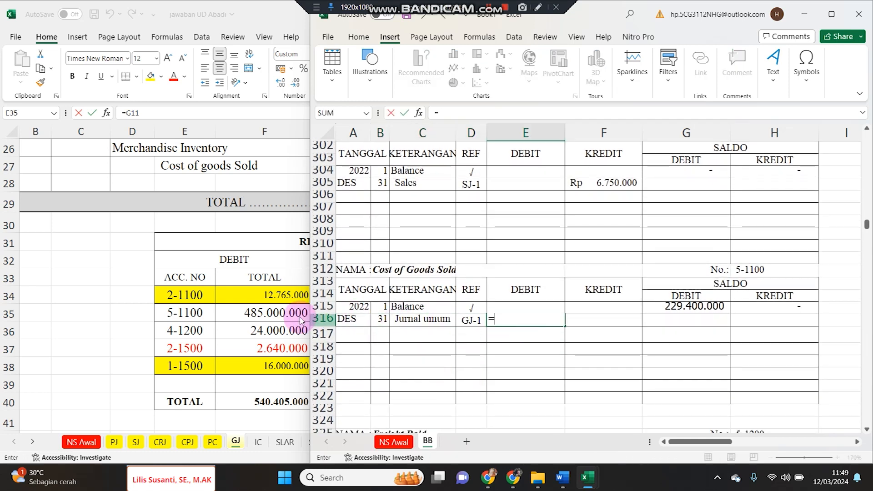
pyautogui.click(241, 312)
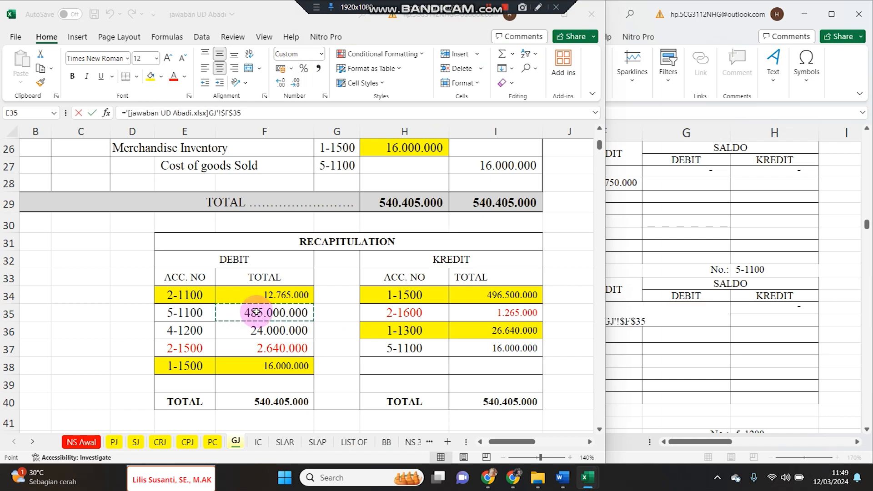
pyautogui.press('Return')
# Link the Cost of Goods Sold credit in F317 to the 5-1100 credit total in GJ, and fill the entry details down to row 317.
pyautogui.click(586, 335)
pyautogui.write('=')
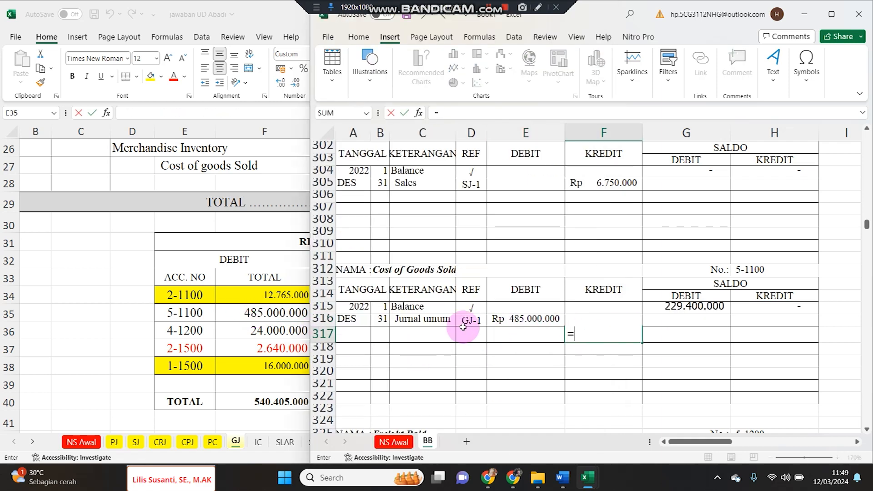
pyautogui.click(259, 327)
pyautogui.click(513, 348)
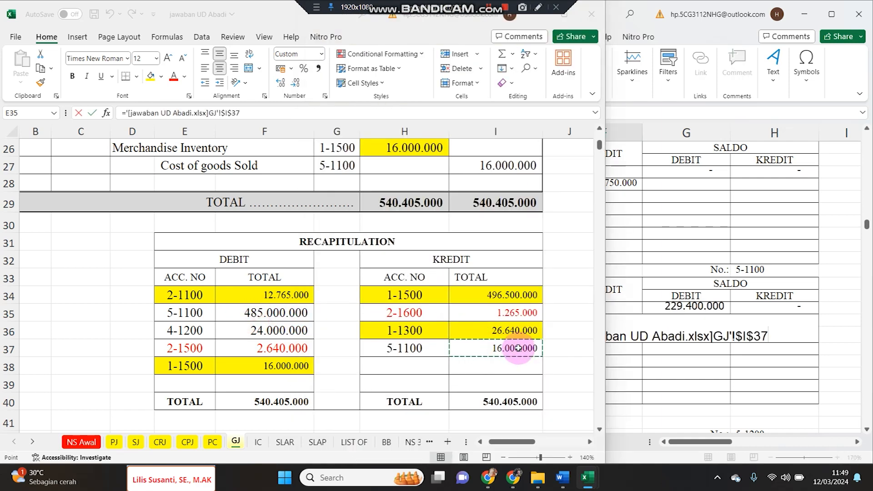
pyautogui.press('Return')
pyautogui.moveTo(382, 320); pyautogui.dragTo(523, 337)
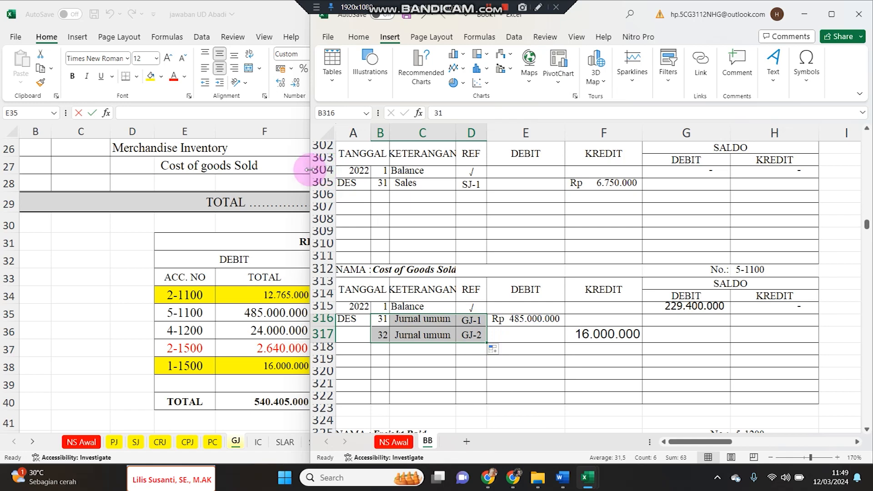
# Widen the general ledger window and show its Cash In Bank account at 190% zoom.
pyautogui.moveTo(310, 170); pyautogui.dragTo(235, 179)
pyautogui.click(173, 272)
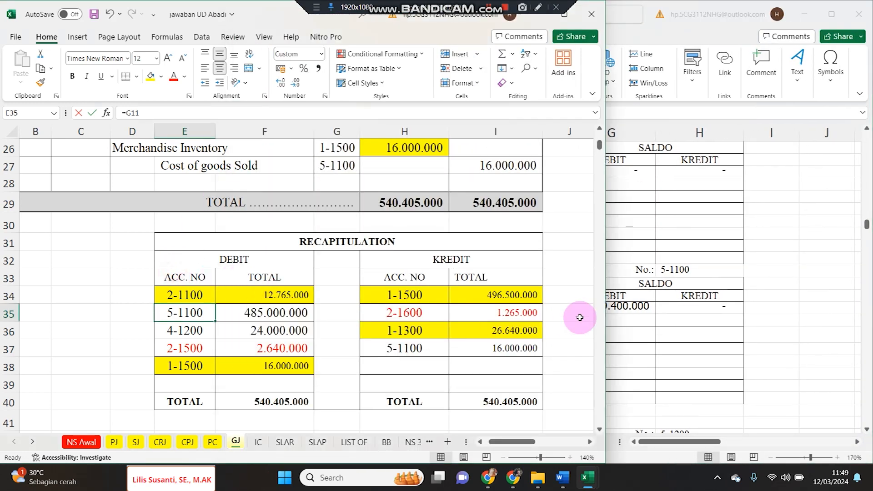
pyautogui.click(700, 210)
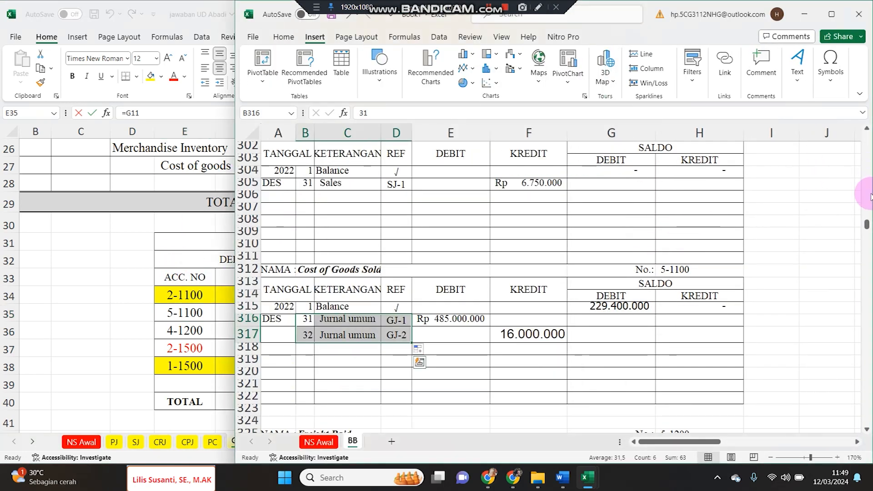
pyautogui.moveTo(865, 227); pyautogui.dragTo(867, 134)
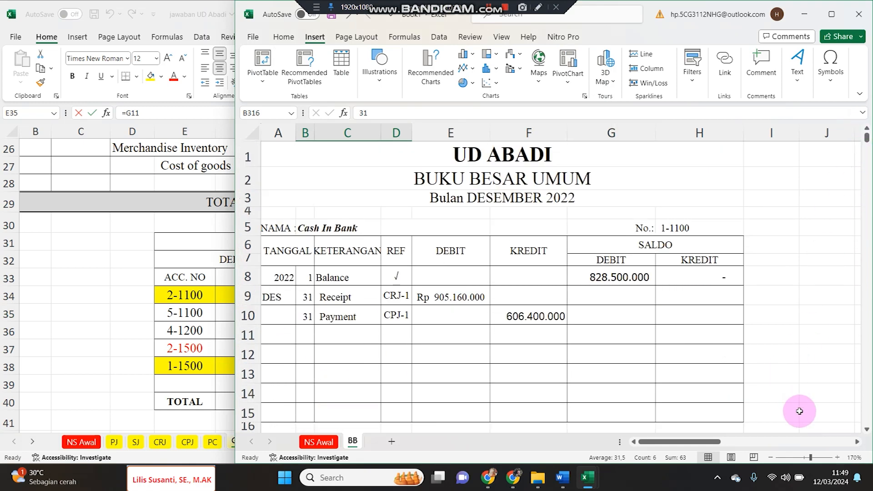
pyautogui.click(838, 460)
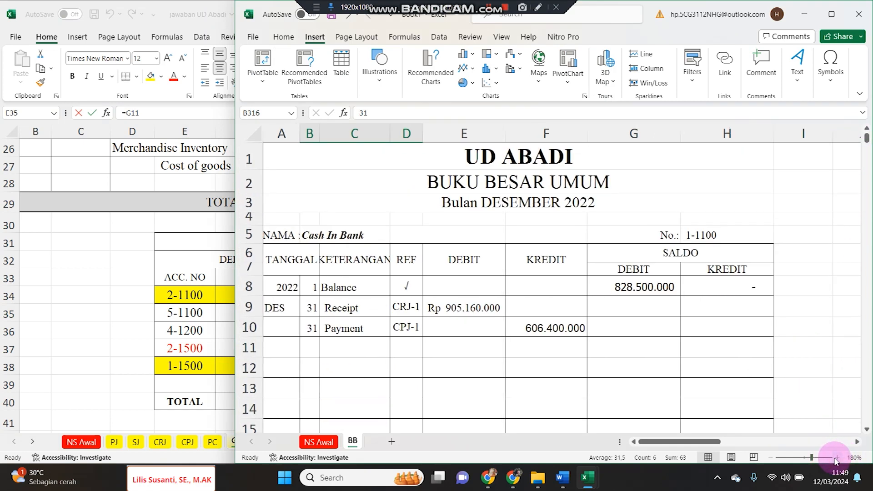
pyautogui.click(836, 458)
pyautogui.scroll(1, 646, 369)
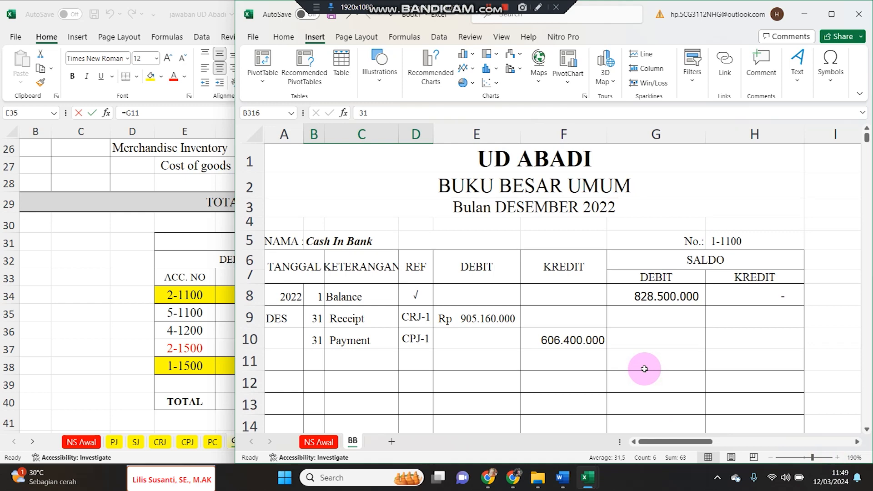
pyautogui.click(173, 319)
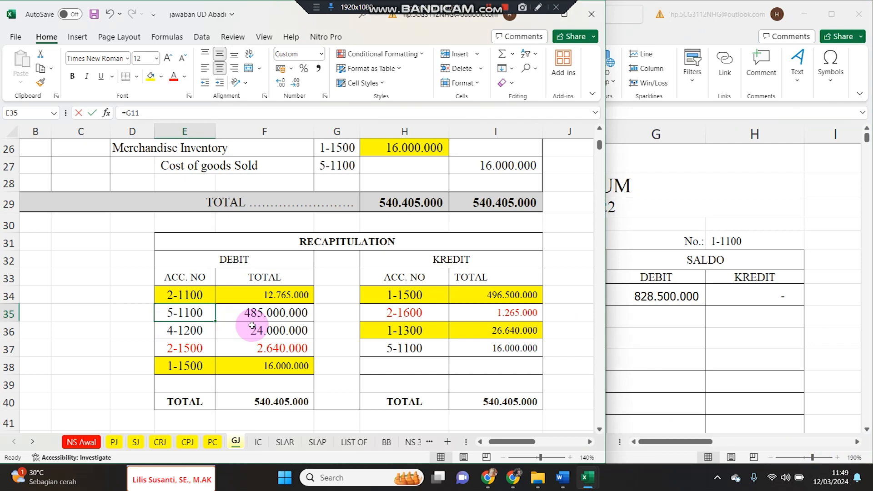
pyautogui.click(767, 275)
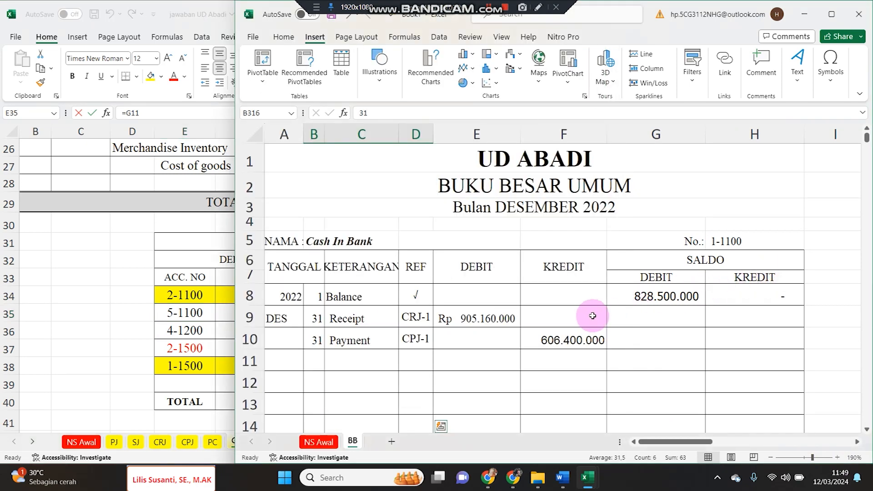
# Calculate the Cash In Bank running debit balance in G9 with =G8+E9-F9 and fill it down to G10.
pyautogui.click(650, 322)
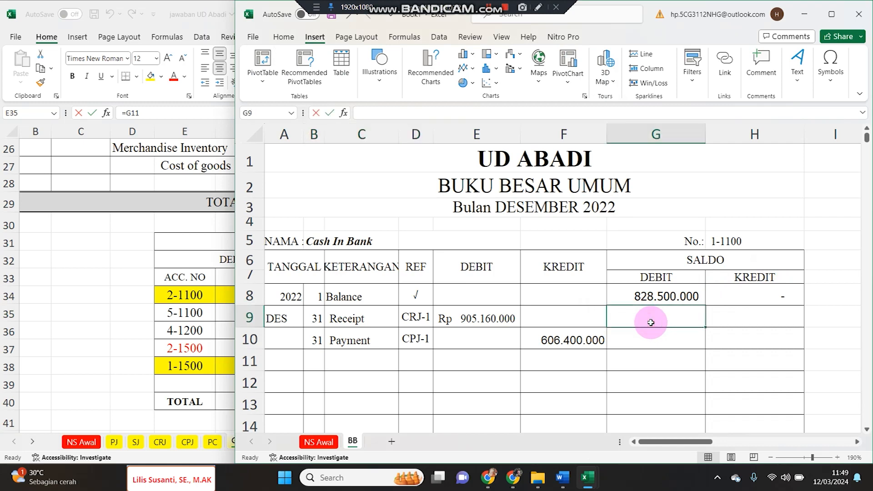
pyautogui.write('=')
pyautogui.press('Up')
pyautogui.write('+')
pyautogui.press('Left')
pyautogui.press('Left')
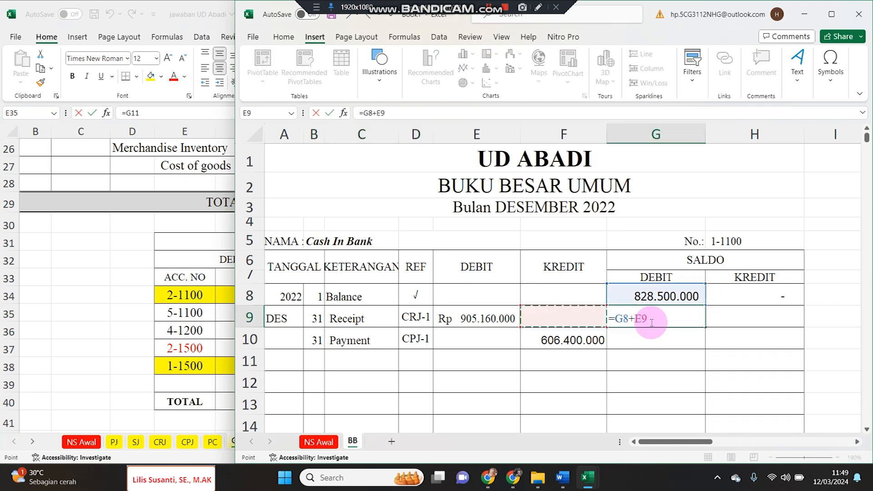
pyautogui.press('Return')
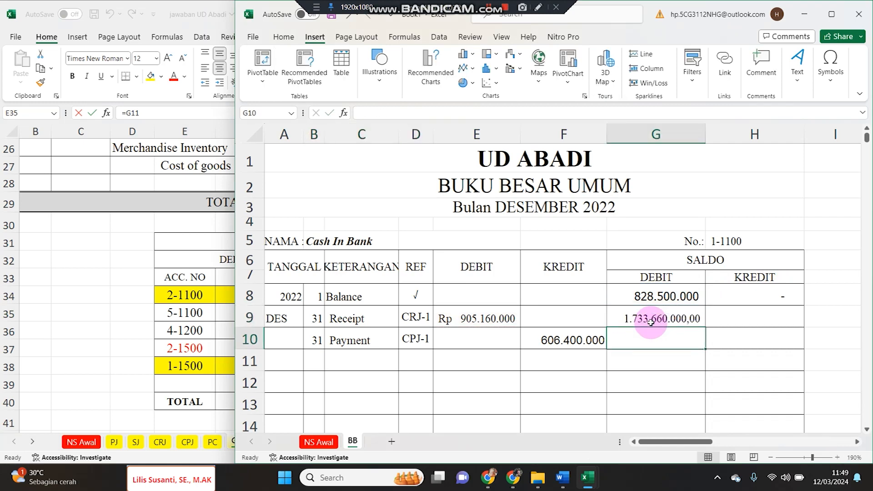
pyautogui.click(651, 324)
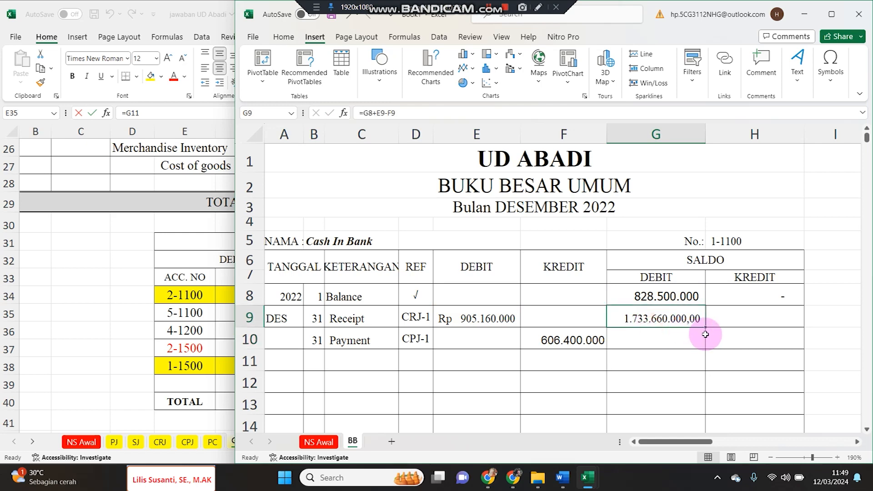
pyautogui.moveTo(703, 327); pyautogui.dragTo(685, 337)
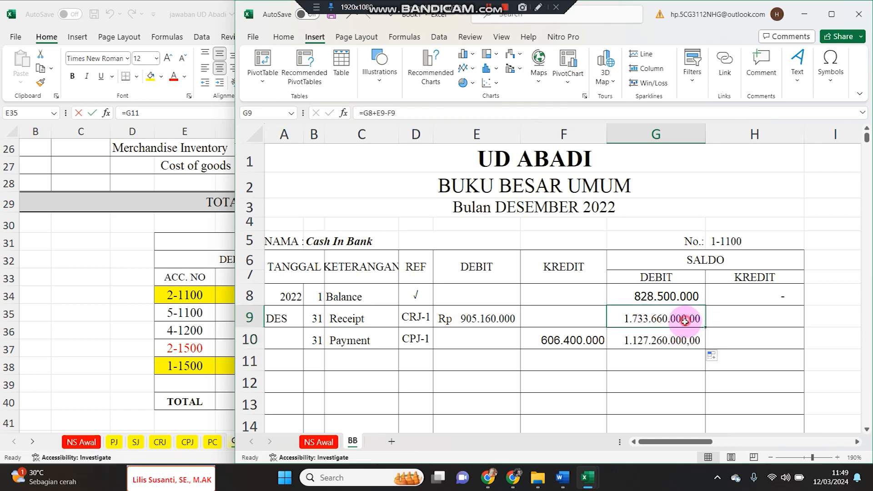
# Copy the Cash In Bank balance formulas to the Petty Cash debit balance at G22 and clear the surplus formula in G23.
pyautogui.rightClick(685, 337)
pyautogui.click(721, 160)
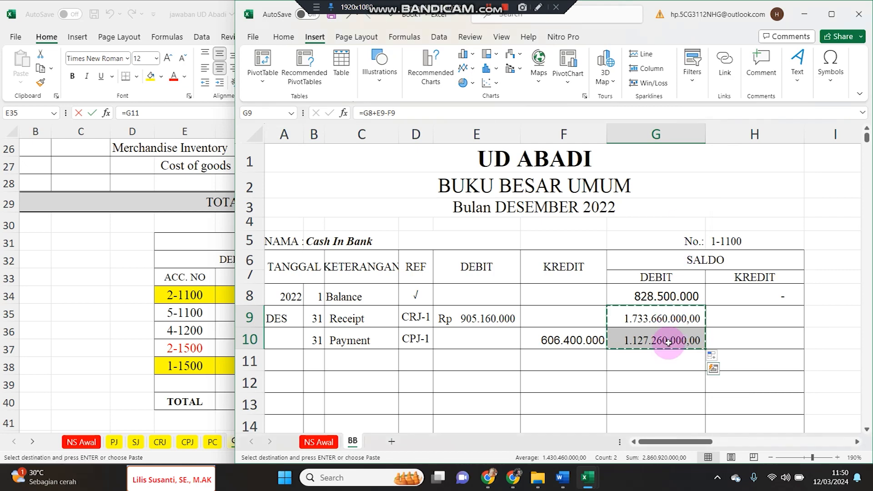
pyautogui.scroll(-4, 666, 343)
pyautogui.scroll(-1, 666, 343)
pyautogui.click(640, 254)
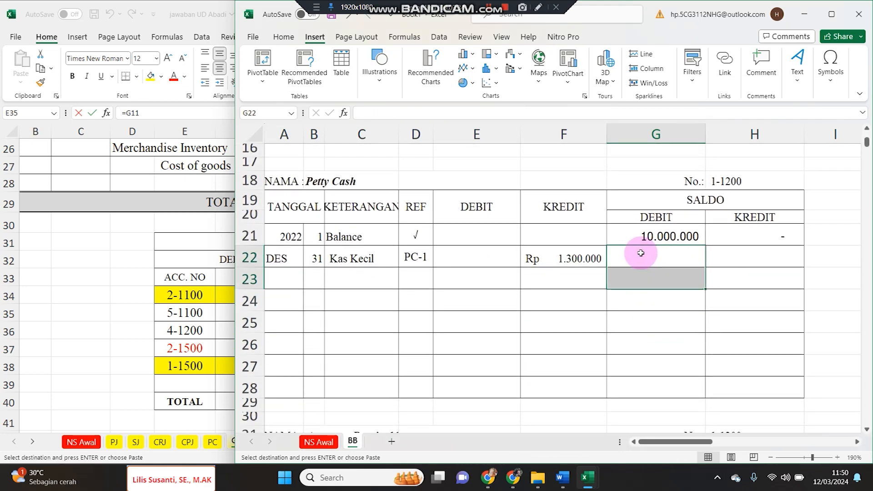
pyautogui.hotkey('ctrl', 'v')
pyautogui.doubleClick(646, 277)
pyautogui.press('Escape')
pyautogui.press('Delete')
pyautogui.click(639, 255)
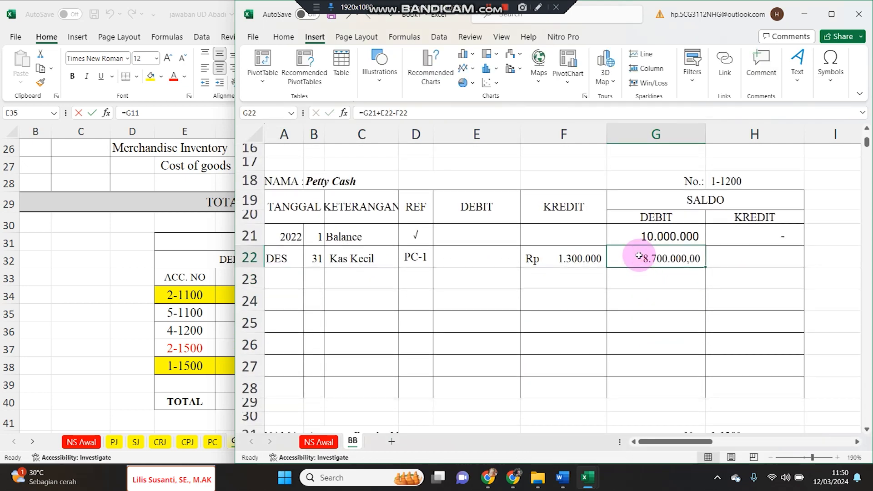
# Fill the running balance formula into G35:G37 of Accounts Receivable and format these balances without decimals.
pyautogui.scroll(-4, 639, 263)
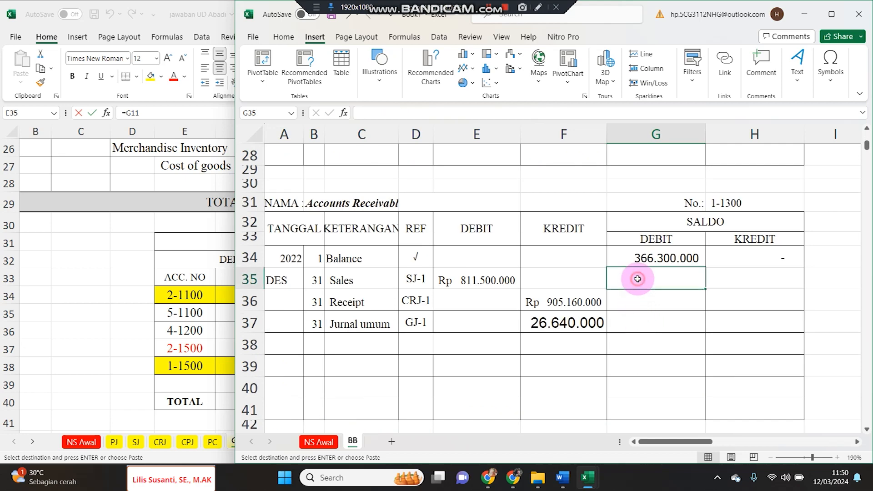
pyautogui.moveTo(707, 289); pyautogui.dragTo(696, 332)
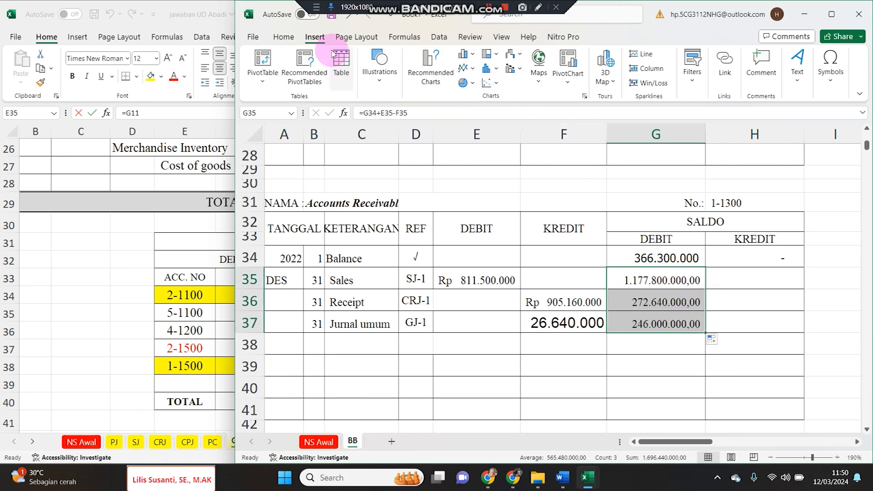
pyautogui.click(285, 36)
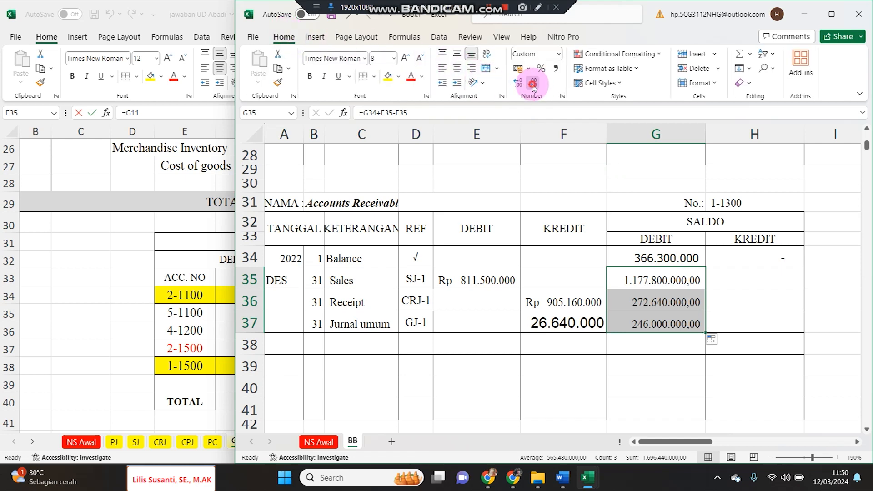
# Copy the Accounts Receivable balance formula from G35 to the Merchandise Inventory debit balance in G61 and fill it down to G63.
pyautogui.click(657, 281)
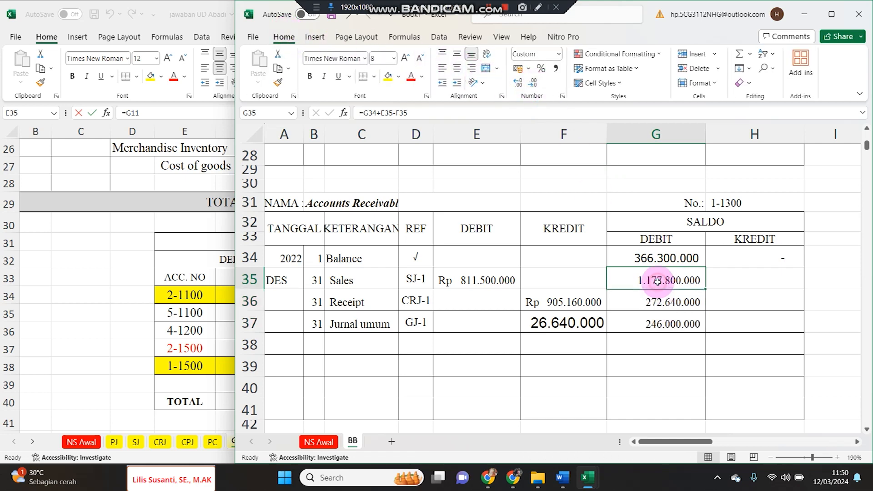
pyautogui.hotkey('ctrl', 'c')
pyautogui.scroll(-4, 648, 306)
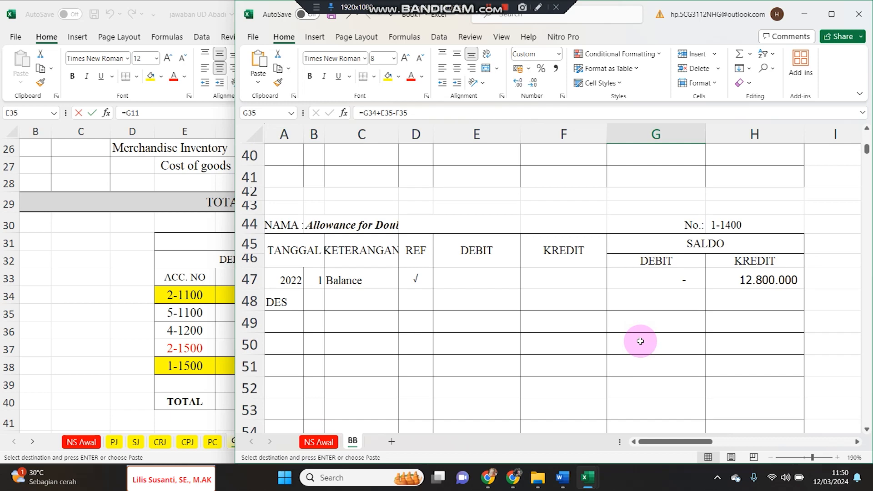
pyautogui.scroll(-5, 641, 341)
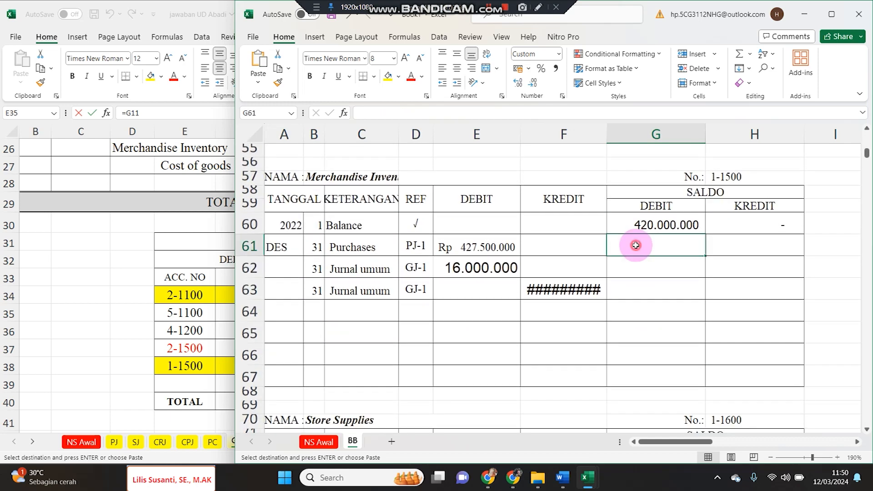
pyautogui.moveTo(704, 257); pyautogui.dragTo(674, 302)
# Copy the Merchandise Inventory balance formula from G61 to the Store Supplies debit balance at G74.
pyautogui.scroll(-2, 642, 328)
pyautogui.scroll(-3, 642, 328)
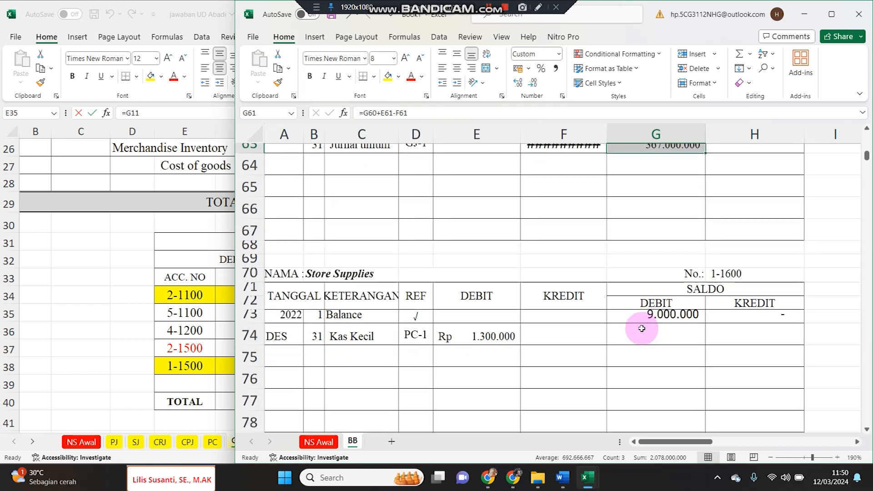
pyautogui.click(652, 254)
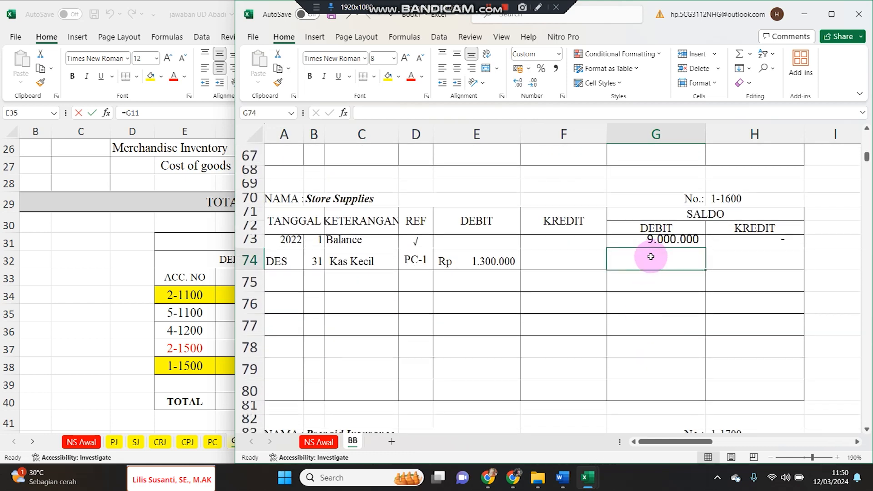
pyautogui.scroll(3, 651, 257)
pyautogui.click(647, 207)
pyautogui.hotkey('ctrl', 'c')
pyautogui.scroll(-3, 650, 276)
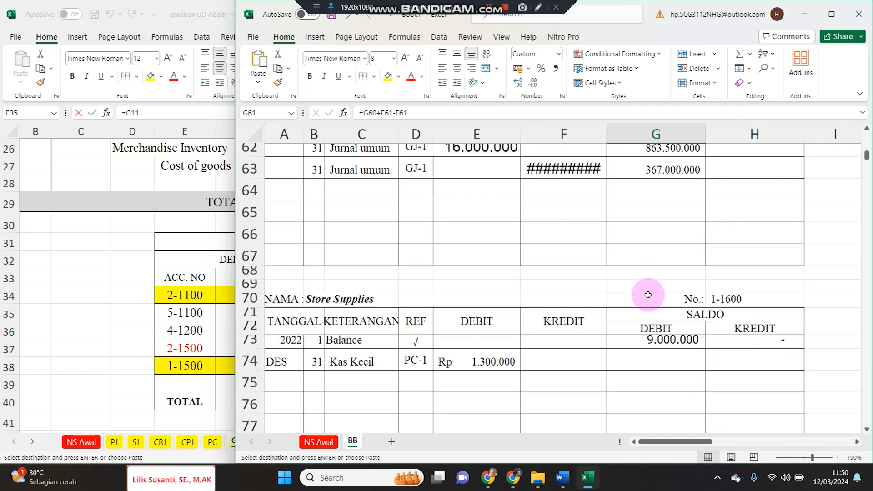
pyautogui.hotkey('ctrl', 'v')
# Calculate the Accounts Payable running credit balance in H140 with =H139+F140-E140.
pyautogui.scroll(-7, 647, 273)
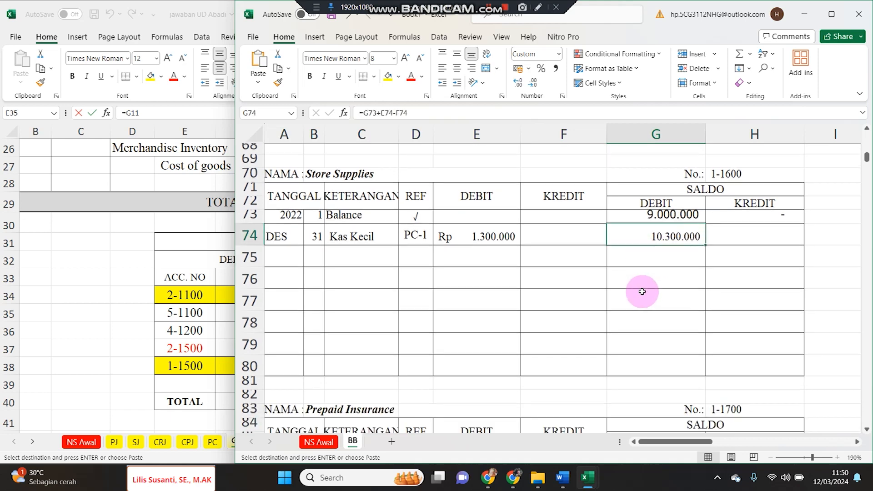
pyautogui.scroll(-8, 650, 355)
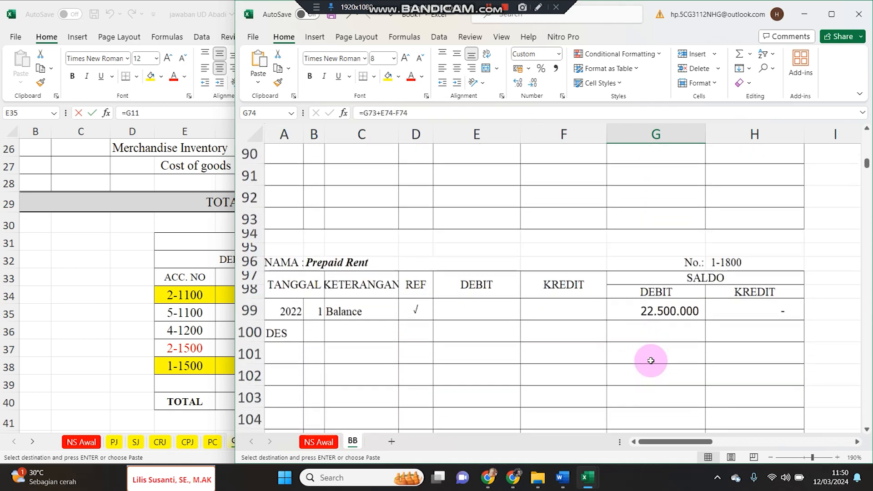
pyautogui.scroll(-5, 651, 360)
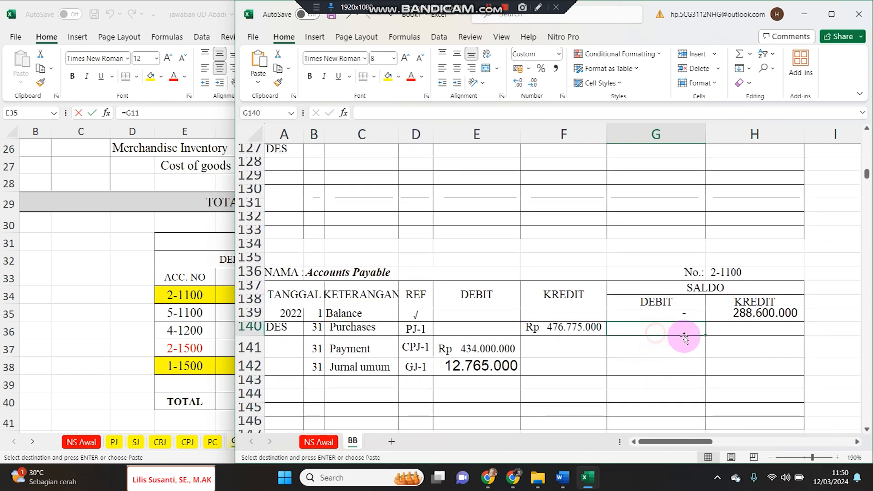
pyautogui.click(738, 333)
pyautogui.write('=')
pyautogui.press('Up')
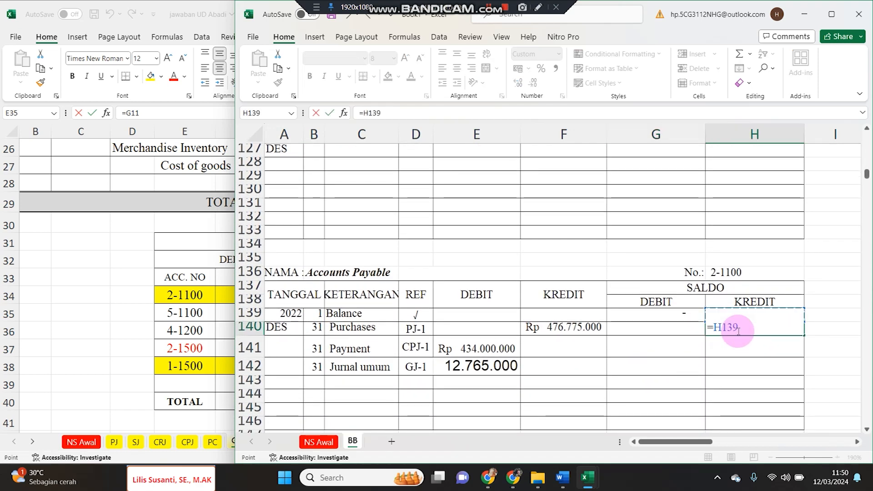
pyautogui.write('+')
pyautogui.press('Left')
pyautogui.press('Left')
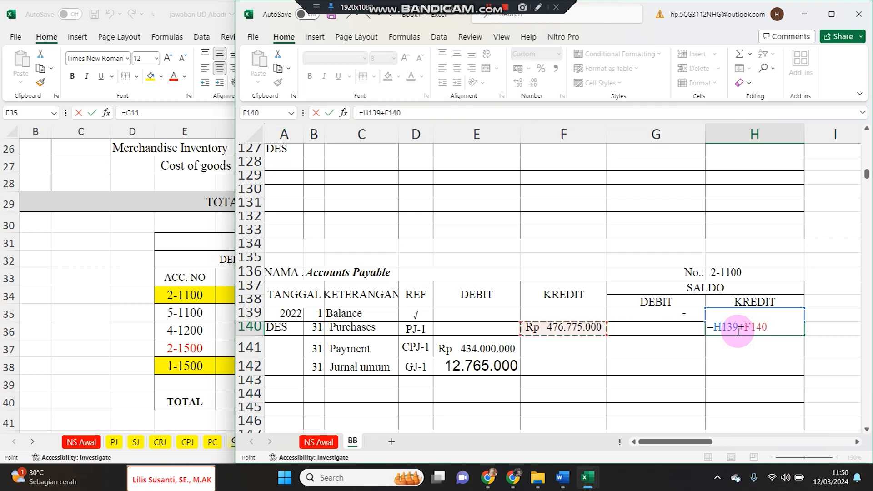
pyautogui.write('-')
pyautogui.press('Left')
pyautogui.press('Left')
pyautogui.press('Left')
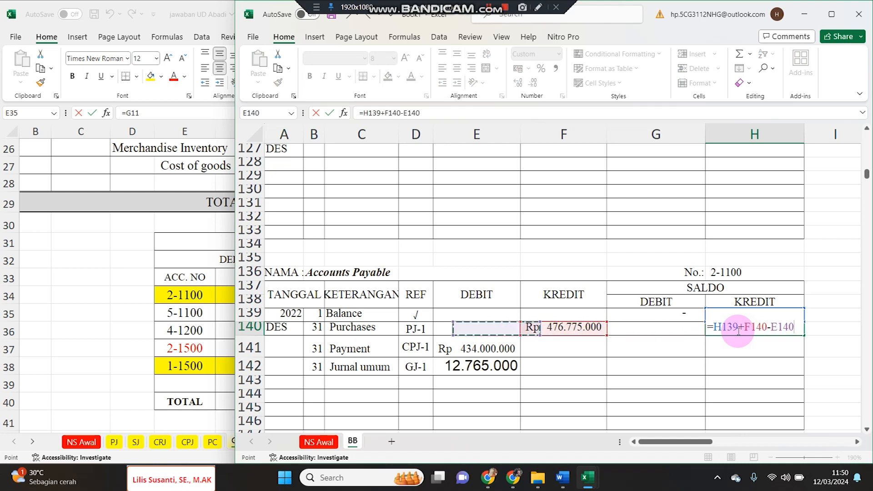
pyautogui.press('Return')
# Fill the Accounts Payable balance formula from H140 down to H142 and format these balances without decimals.
pyautogui.click(737, 331)
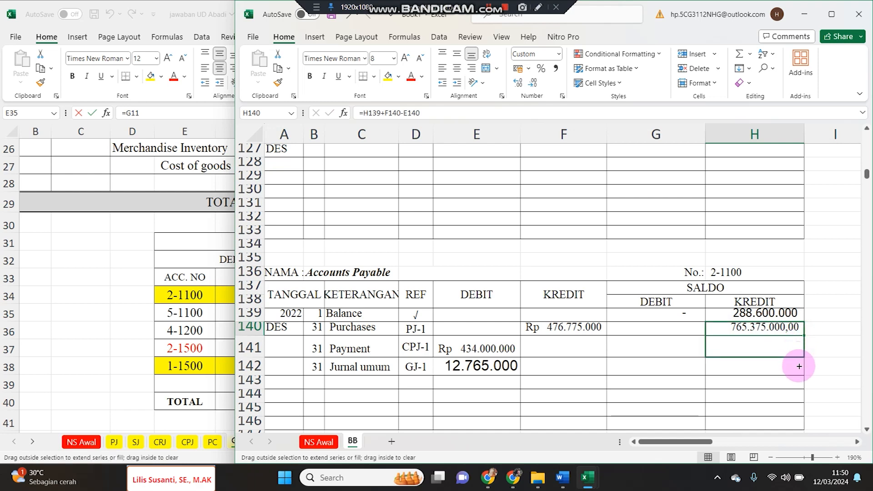
pyautogui.moveTo(799, 371); pyautogui.dragTo(798, 370)
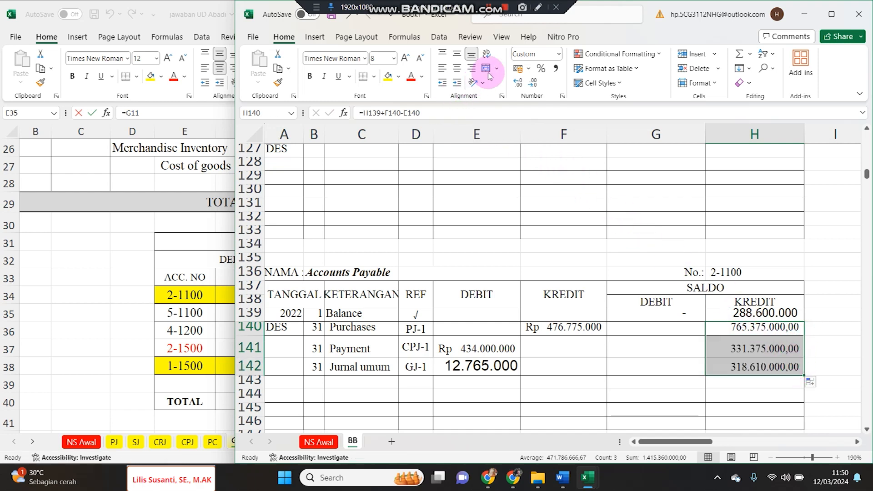
pyautogui.click(531, 87)
pyautogui.click(530, 87)
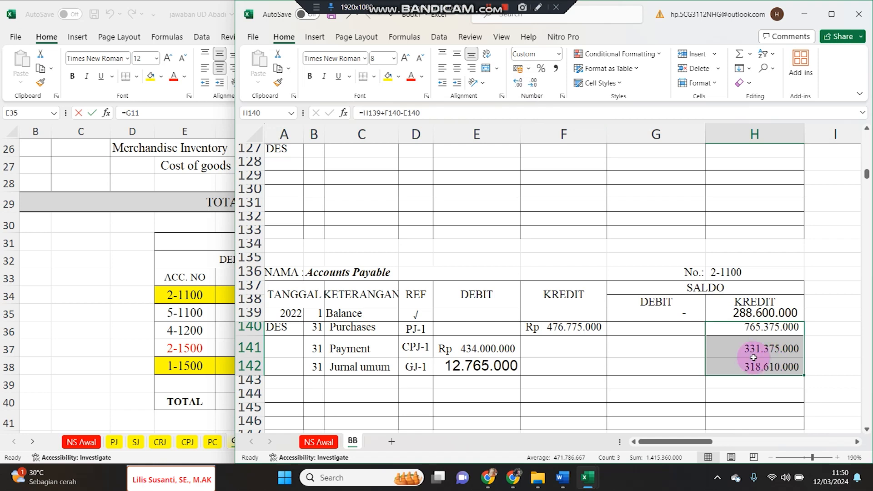
pyautogui.click(731, 353)
pyautogui.click(616, 326)
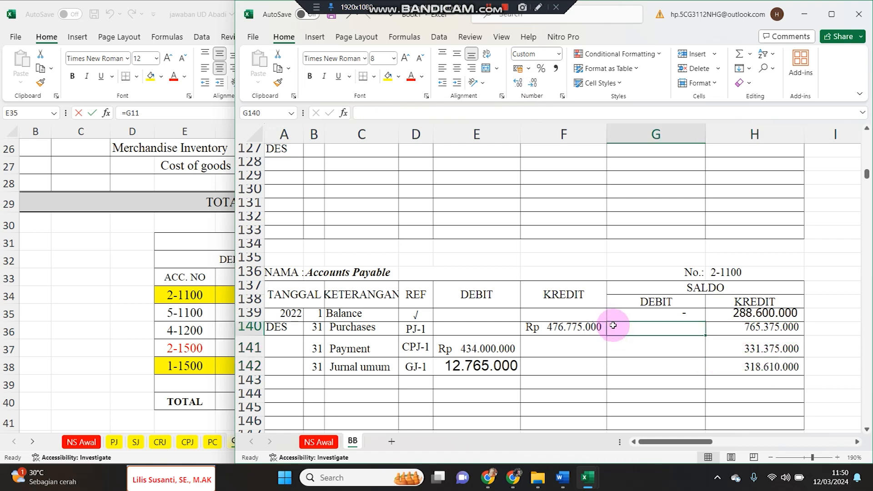
# Copy the Accounts Payable balance formula from H140 to the Expense Payable credit balance at H152.
pyautogui.click(738, 319)
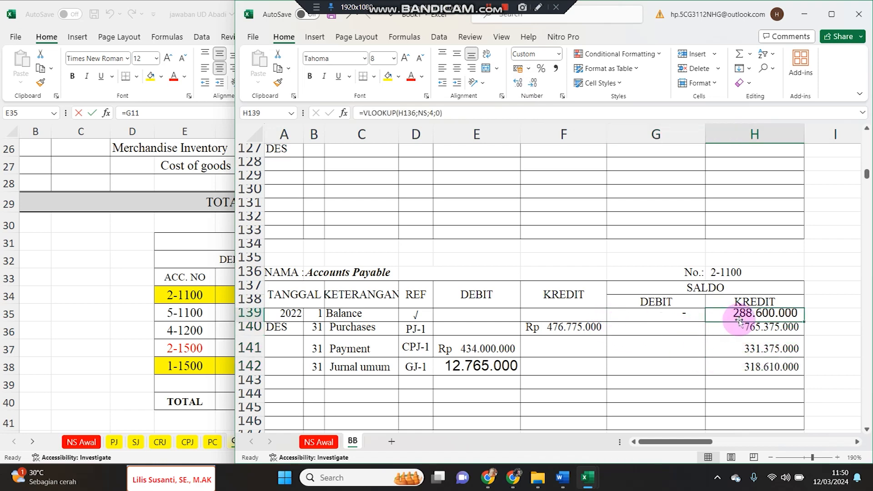
pyautogui.rightClick(744, 327)
pyautogui.click(659, 161)
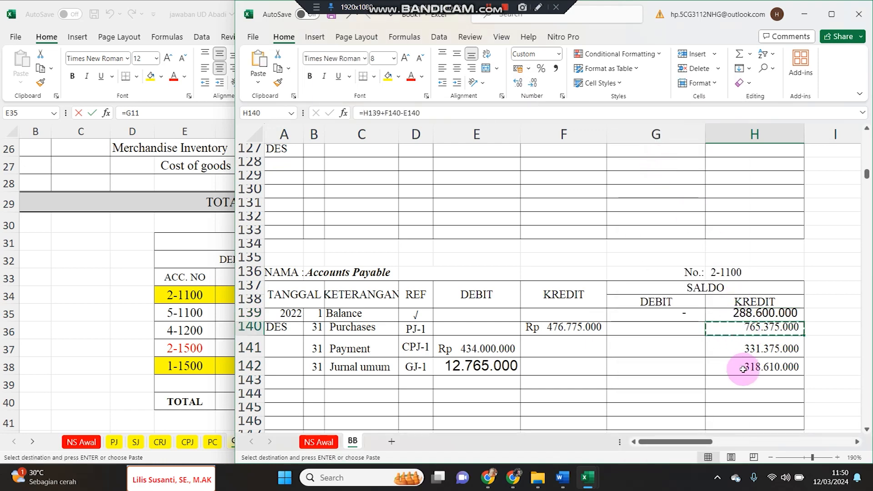
pyautogui.scroll(-4, 744, 364)
pyautogui.rightClick(747, 344)
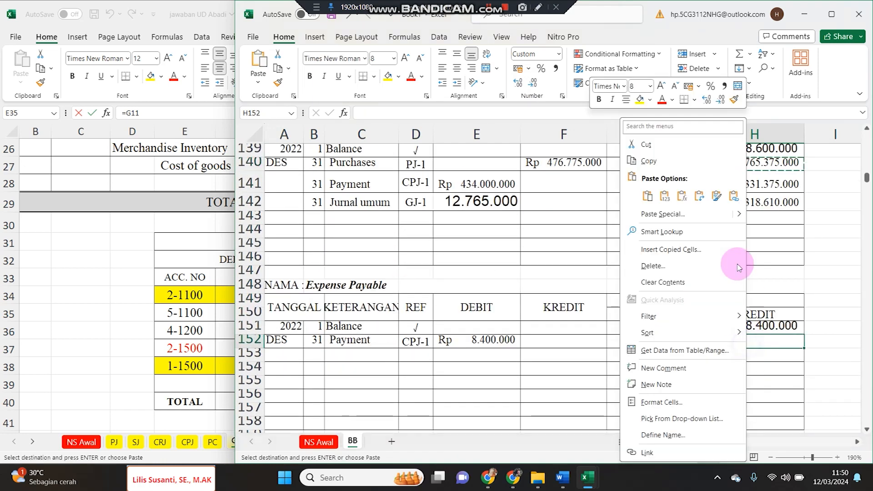
pyautogui.click(645, 196)
pyautogui.click(752, 328)
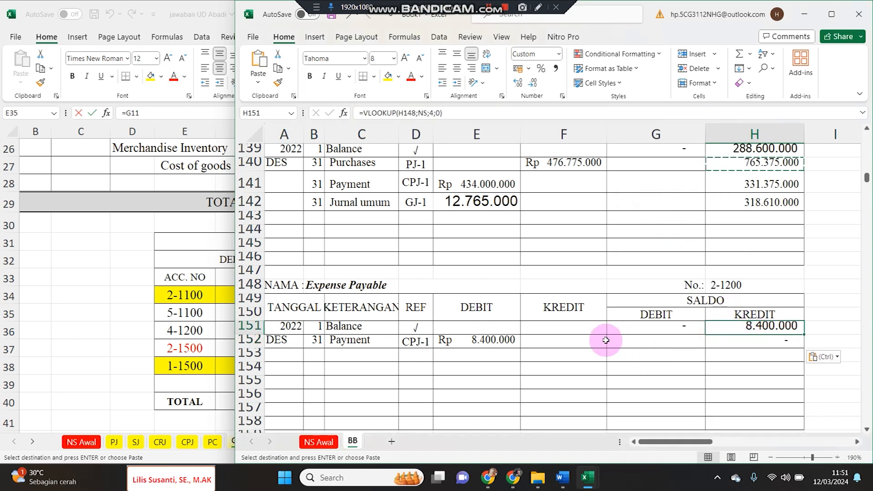
pyautogui.click(473, 341)
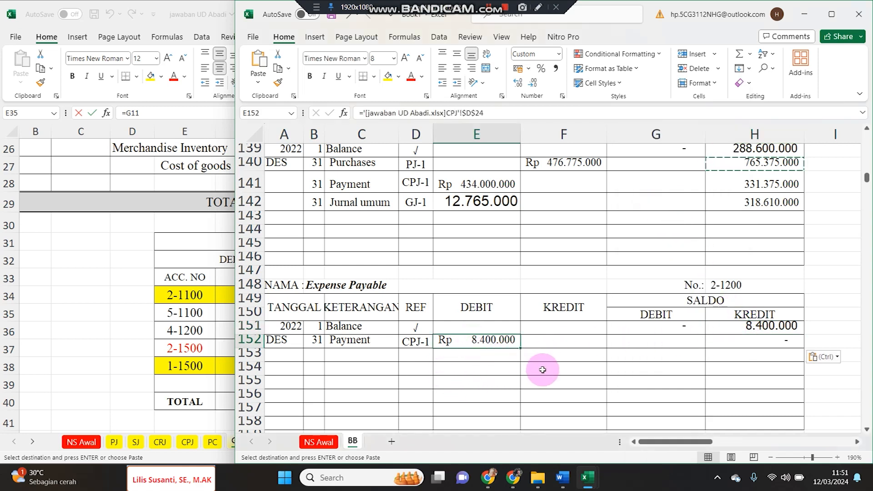
# Paste the copied credit balance formula into PPN Outcome at H191 and fill it down to H192.
pyautogui.scroll(-7, 556, 366)
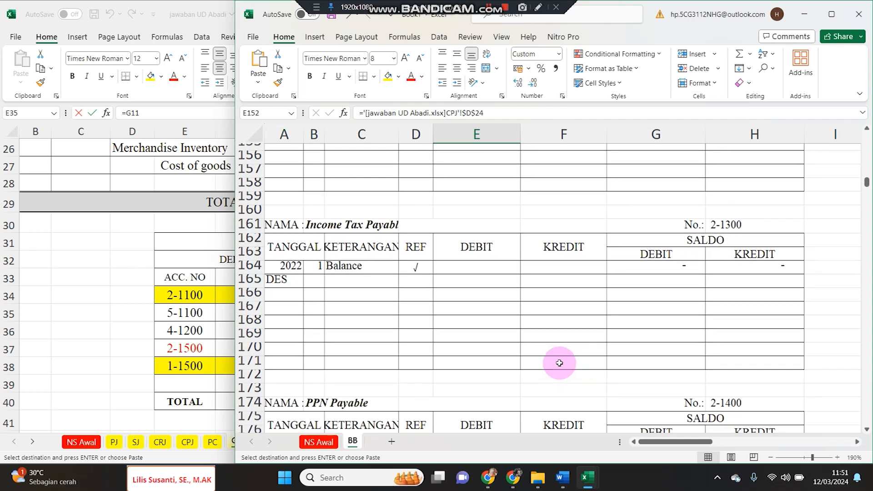
pyautogui.scroll(2, 560, 363)
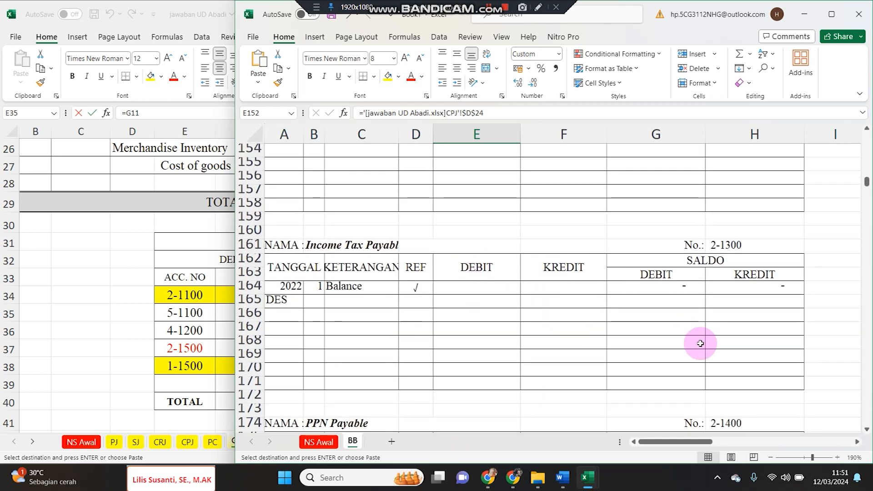
pyautogui.scroll(-3, 699, 344)
pyautogui.scroll(-4, 700, 343)
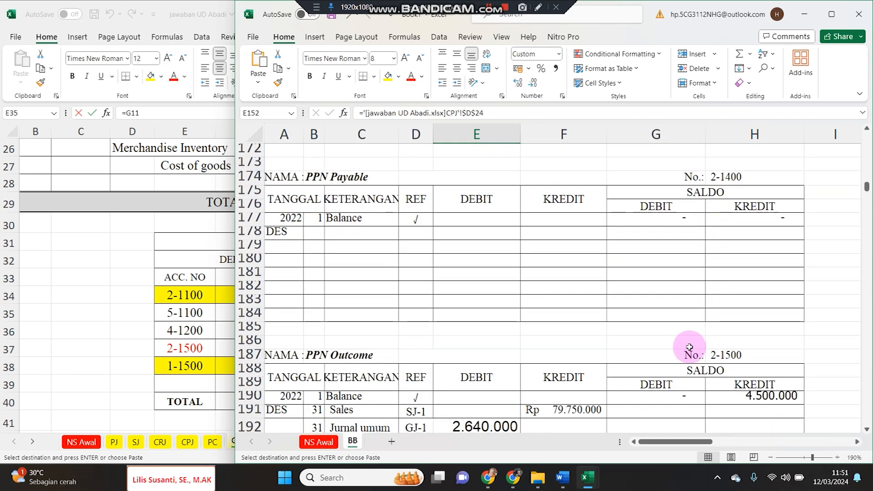
pyautogui.scroll(-3, 690, 348)
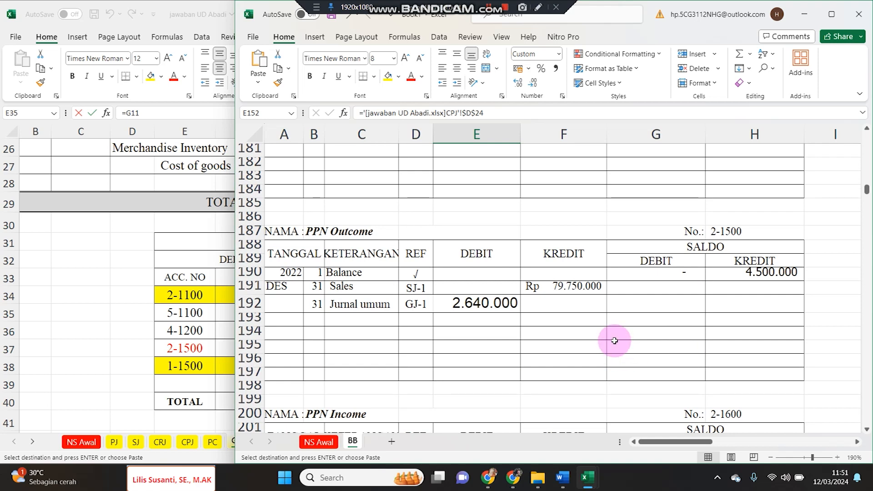
pyautogui.click(760, 283)
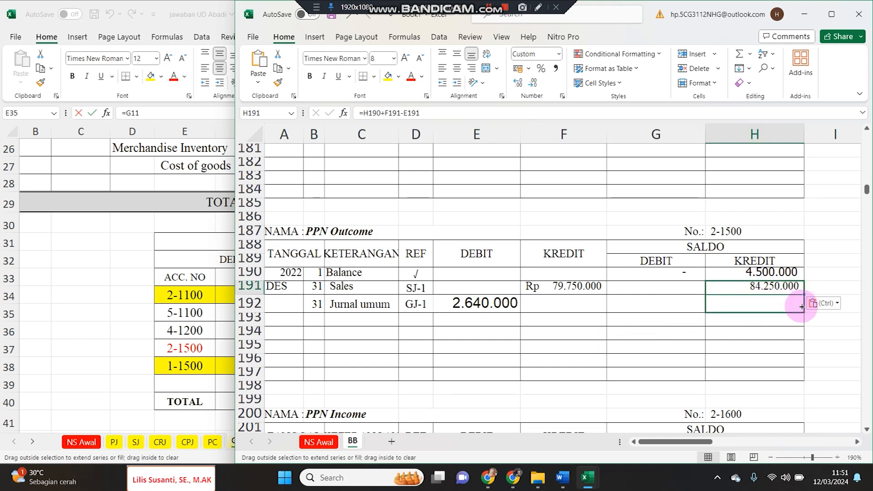
pyautogui.moveTo(801, 307); pyautogui.dragTo(802, 308)
# Calculate the PPN Income debit balance after purchases in G204 with =G203+E204.
pyautogui.scroll(-4, 735, 323)
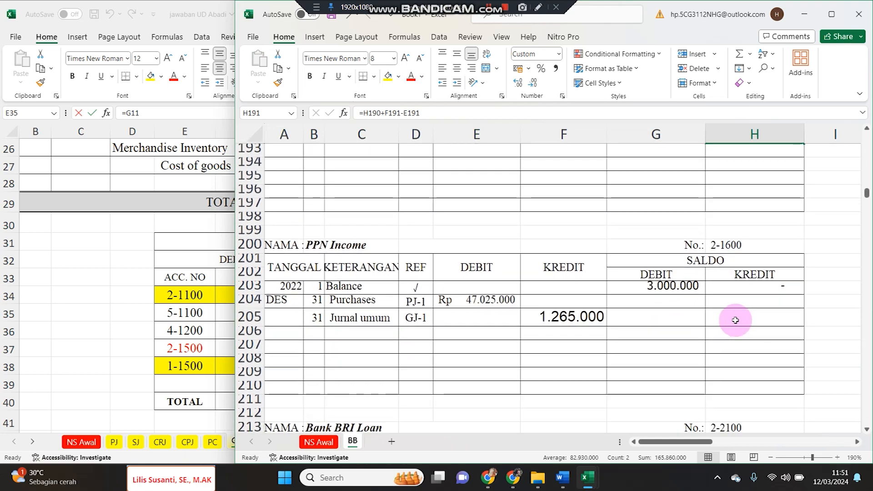
pyautogui.click(683, 301)
pyautogui.write('=')
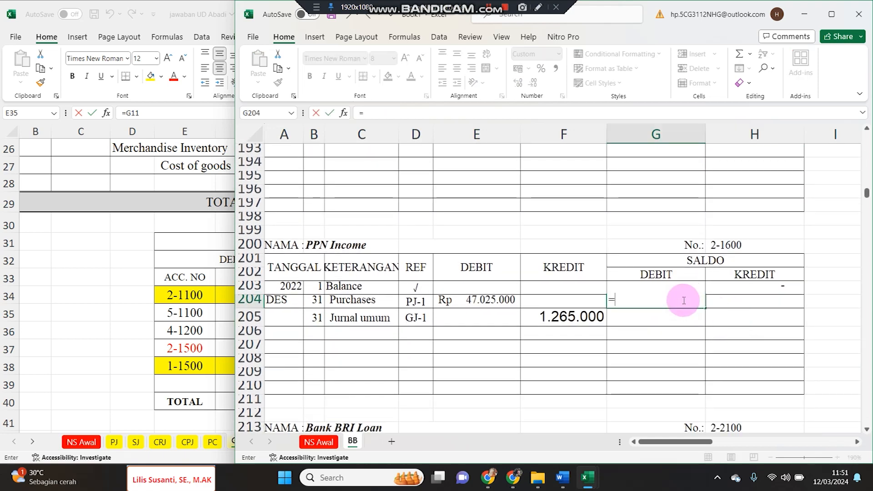
pyautogui.press('Left')
pyautogui.press('Left')
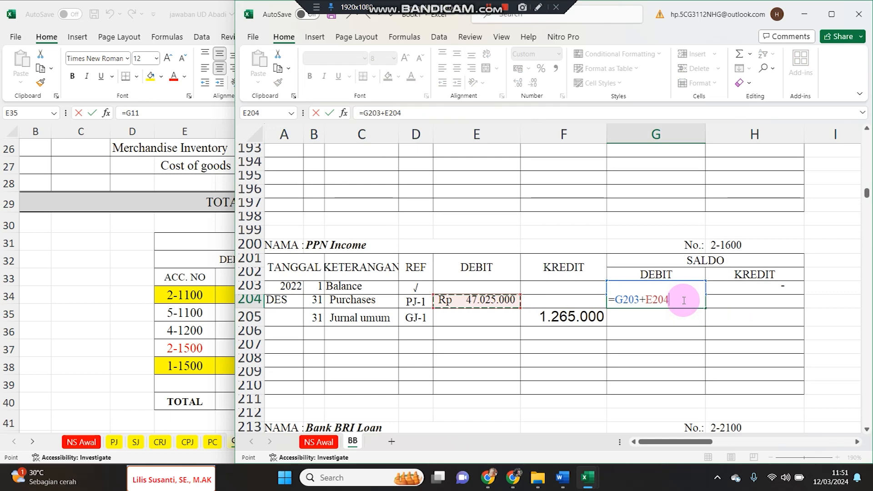
pyautogui.press('Return')
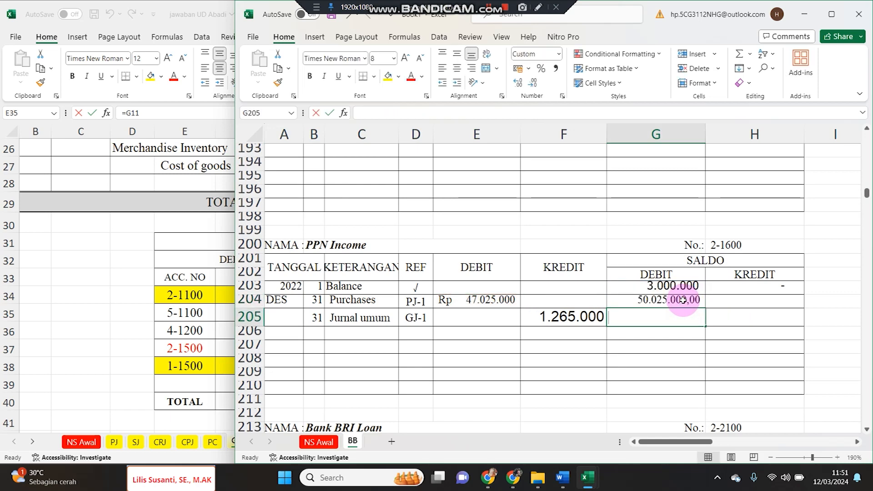
# Calculate the PPN Income debit balance in G205 with =G204-F205 and format G204 without decimals.
pyautogui.write('=')
pyautogui.press('Left')
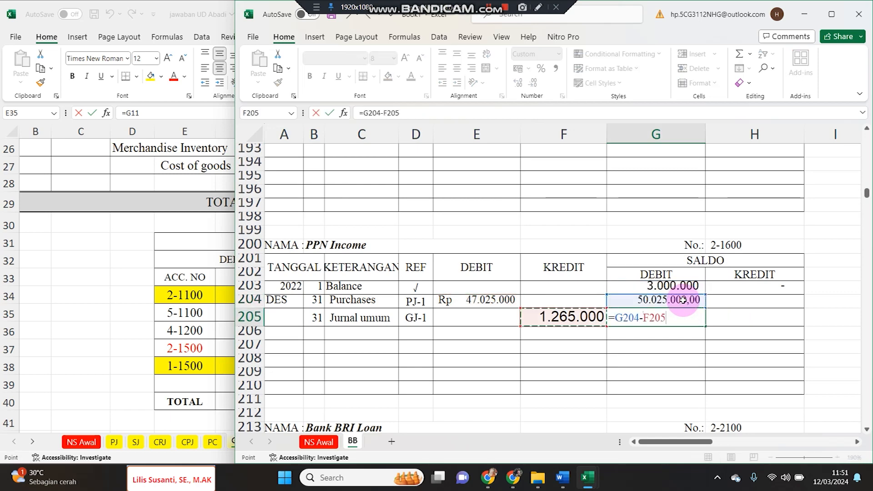
pyautogui.press('Return')
pyautogui.click(697, 301)
pyautogui.click(533, 83)
pyautogui.click(532, 82)
# Calculate the Bank BRI Loan credit balance in H217 with =H216-E217 and format it without decimals.
pyautogui.scroll(-2, 611, 311)
pyautogui.scroll(-2, 610, 311)
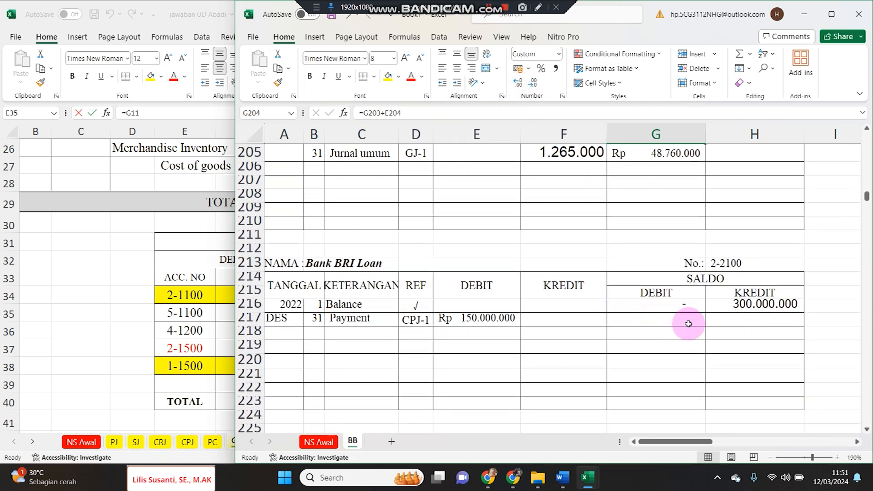
pyautogui.click(730, 319)
pyautogui.write('=')
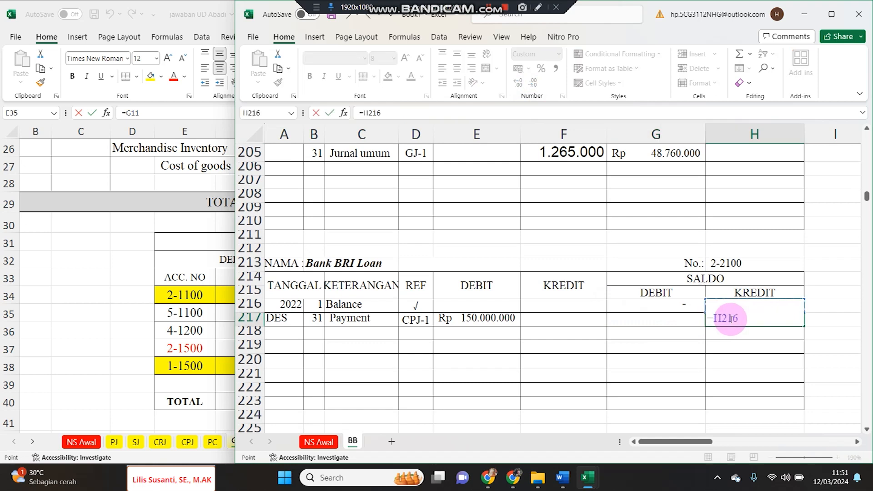
pyautogui.write('H216-')
pyautogui.press('Left')
pyautogui.press('Left')
pyautogui.press('Left')
pyautogui.press('Return')
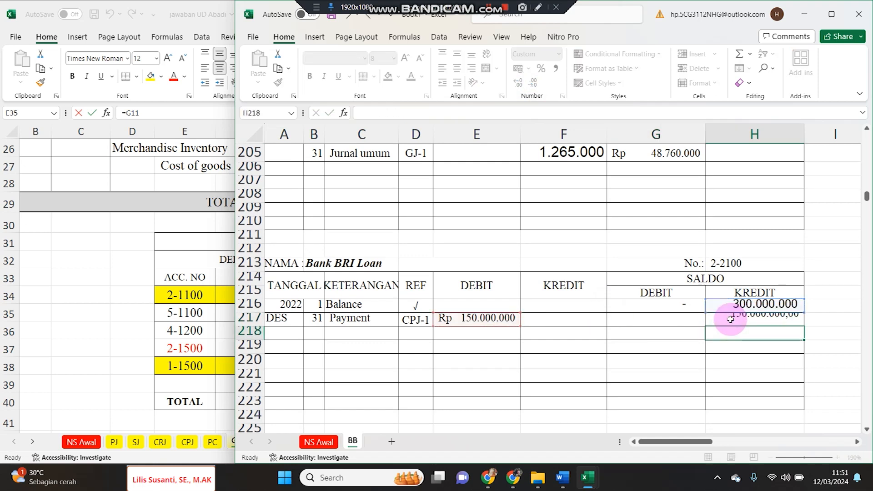
pyautogui.click(733, 319)
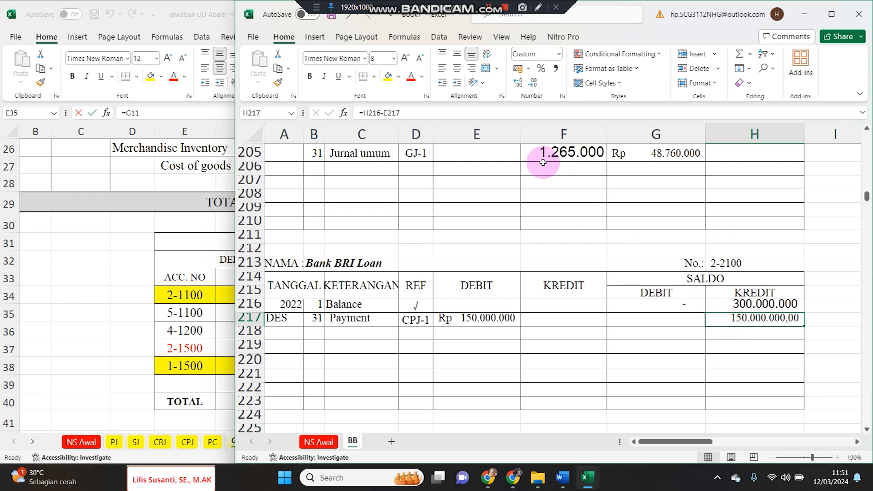
pyautogui.click(534, 87)
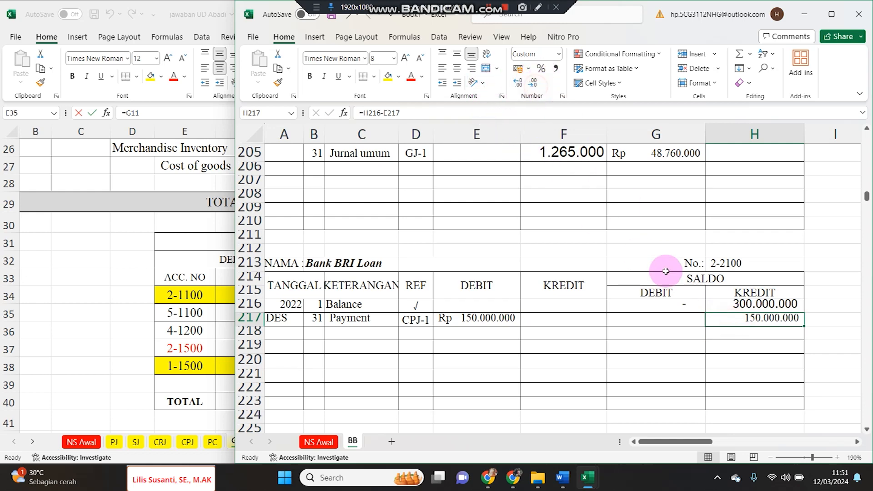
# Calculate the Sales account's credit balance in H266 with =H265+F266 and copy that cell.
pyautogui.scroll(-6, 679, 328)
pyautogui.scroll(-9, 678, 329)
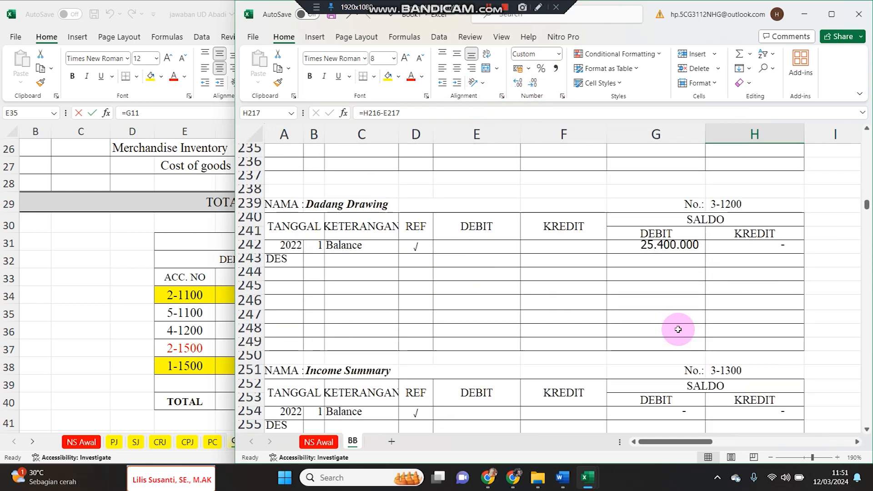
pyautogui.scroll(-1, 678, 329)
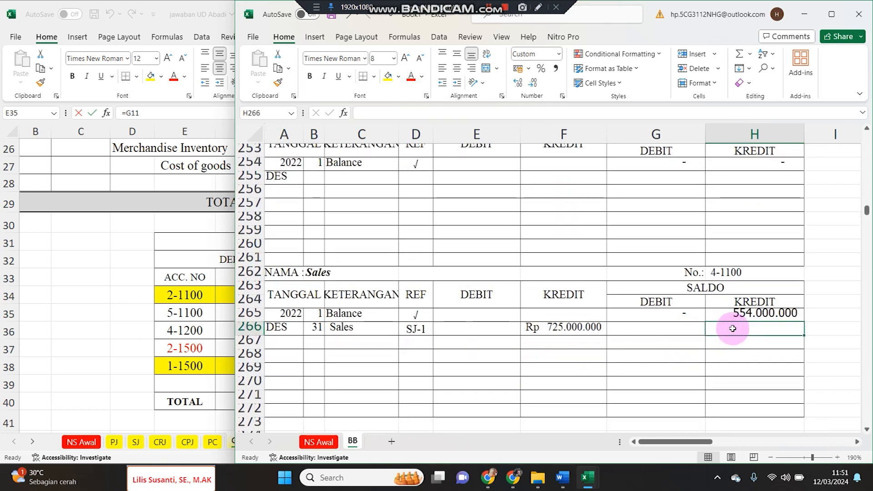
pyautogui.write('=')
pyautogui.press('Left')
pyautogui.press('Left')
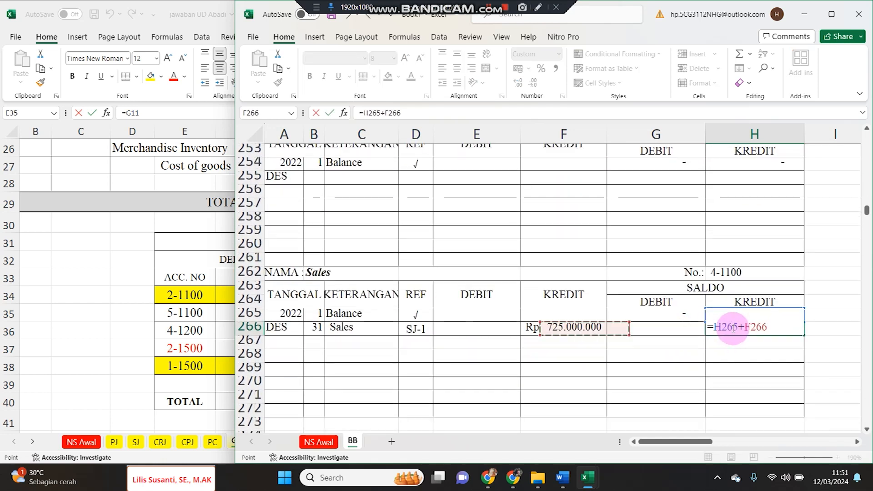
pyautogui.press('Return')
pyautogui.click(733, 329)
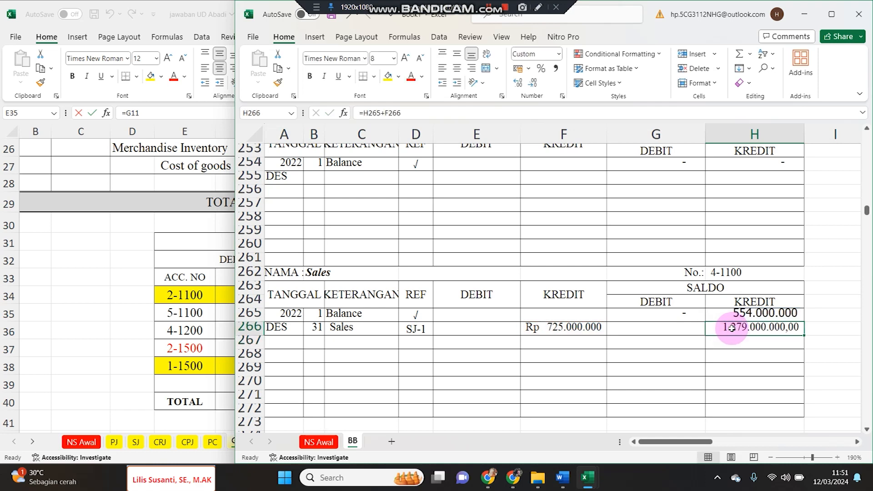
pyautogui.hotkey('ctrl', 'c')
# Calculate the Sales Return debit balance in G281 from the opening balance plus the general journal debit.
pyautogui.scroll(-4, 697, 357)
pyautogui.scroll(-1, 718, 359)
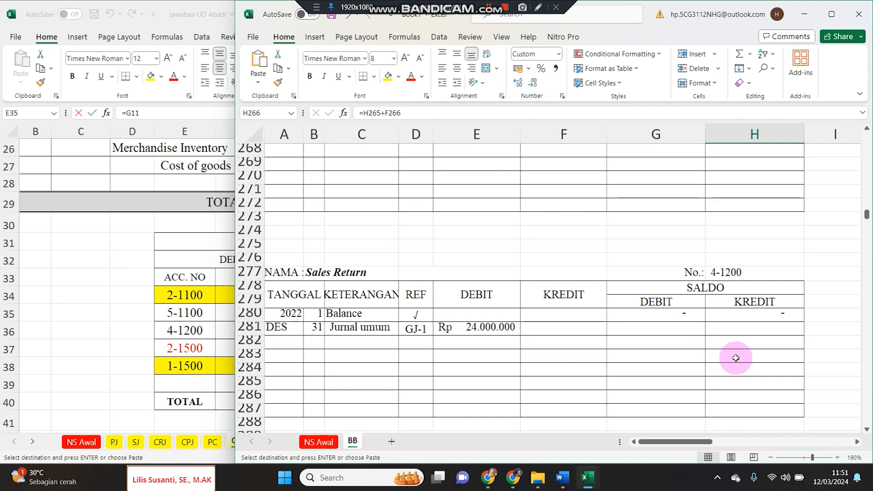
pyautogui.click(679, 328)
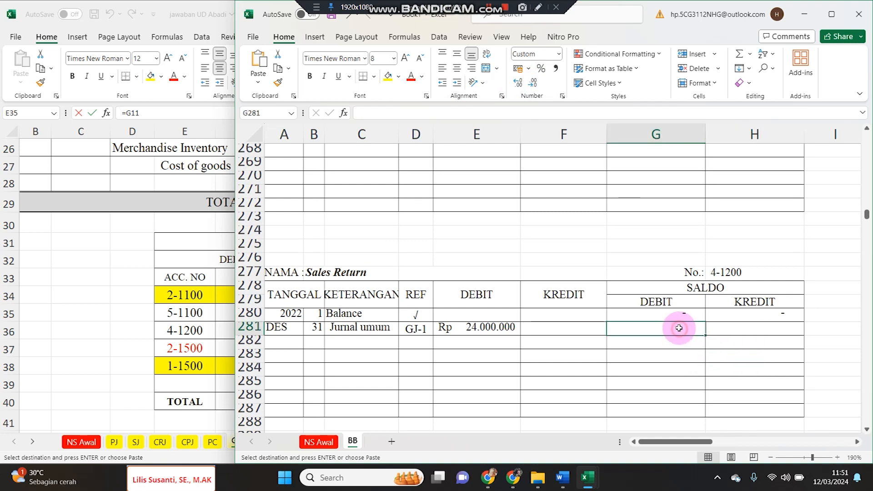
pyautogui.write('=')
pyautogui.press('Left')
pyautogui.press('Left')
pyautogui.press('Return')
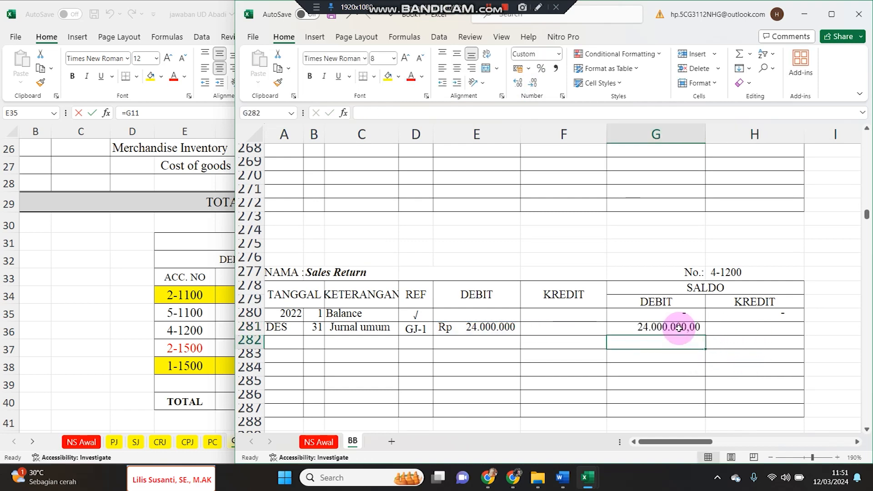
# Calculate the Freight Collected credit balance in H305 from the opening balance plus the sales journal credit.
pyautogui.scroll(-6, 676, 338)
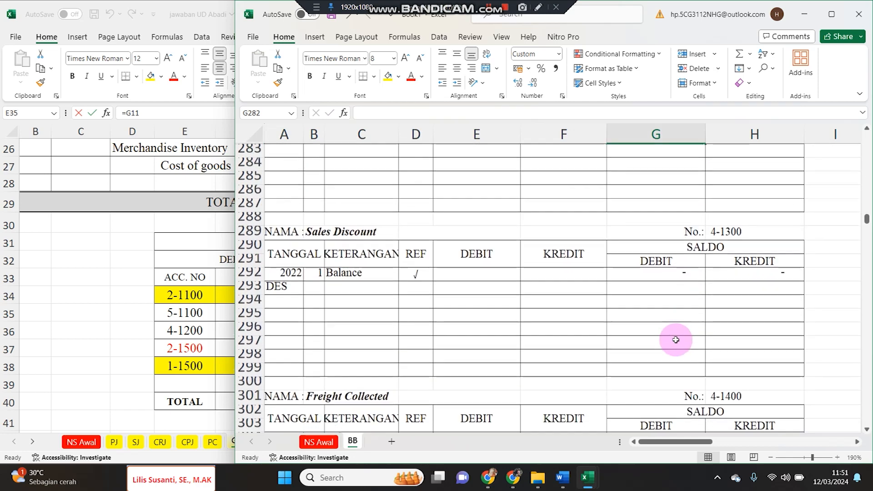
pyautogui.scroll(-2, 674, 344)
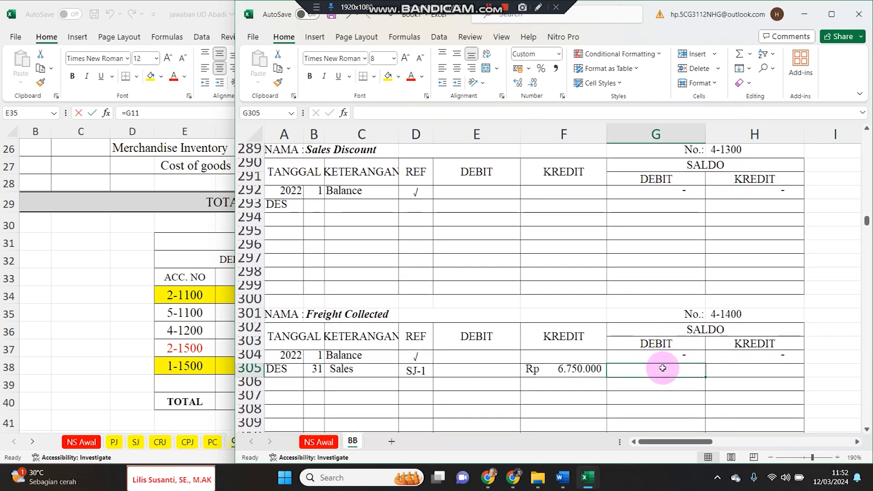
pyautogui.press('Right')
pyautogui.write('=')
pyautogui.press('Left')
pyautogui.press('Left')
pyautogui.press('Left')
pyautogui.press('Right')
pyautogui.press('Return')
# Try to remove the decimals from the debit and credit balance columns G and H.
pyautogui.moveTo(728, 133); pyautogui.dragTo(659, 133)
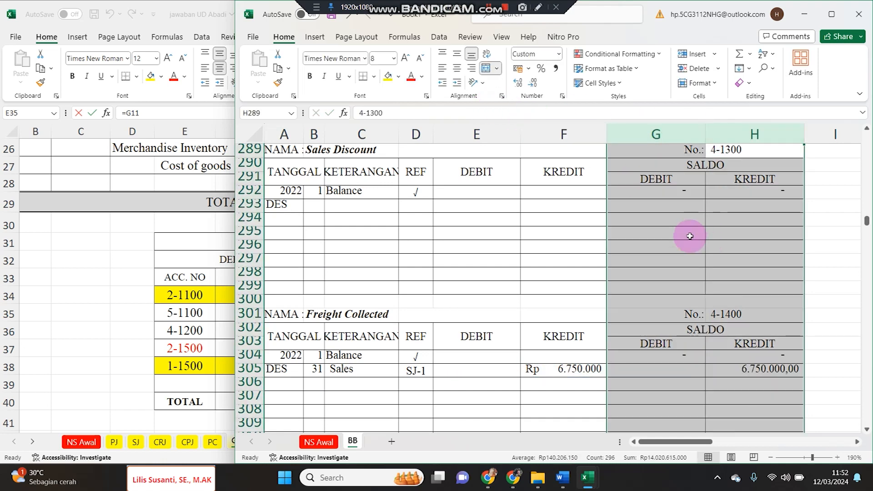
pyautogui.click(532, 84)
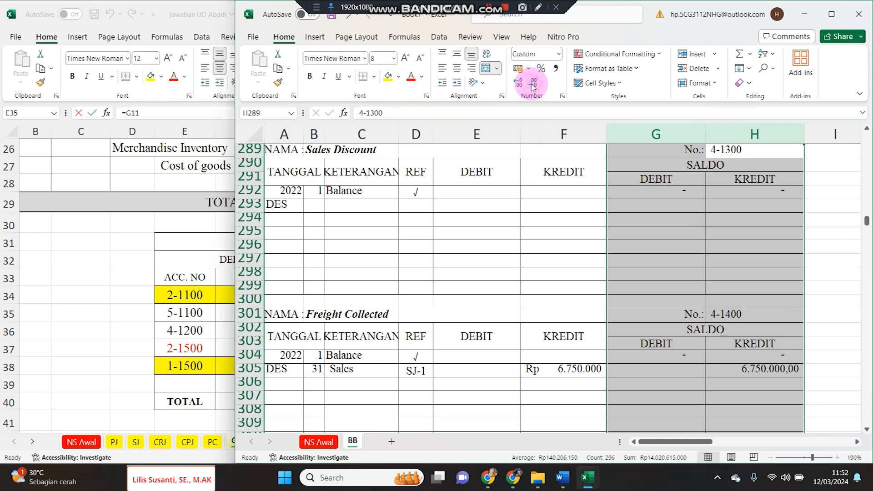
pyautogui.click(756, 331)
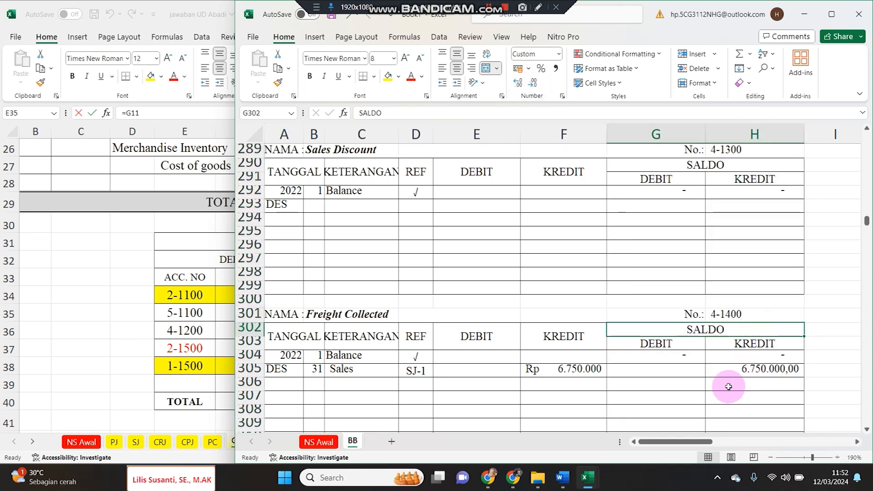
# Calculate the Cost of Goods Sold debit balance in G316 with =G315+E316-F316.
pyautogui.scroll(-4, 729, 387)
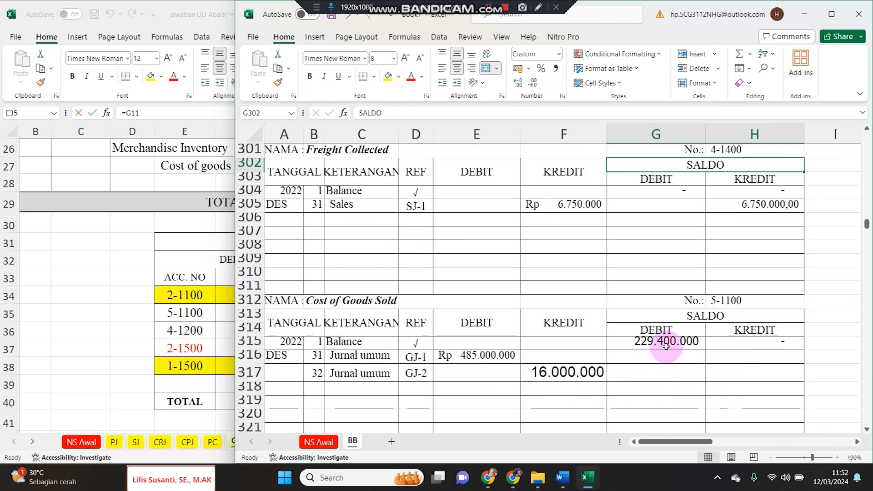
pyautogui.click(666, 355)
pyautogui.write('=')
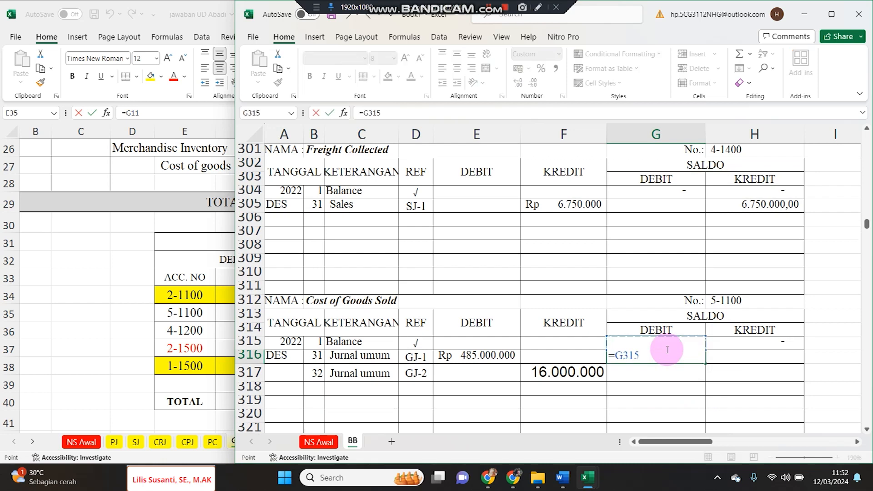
pyautogui.press('Left')
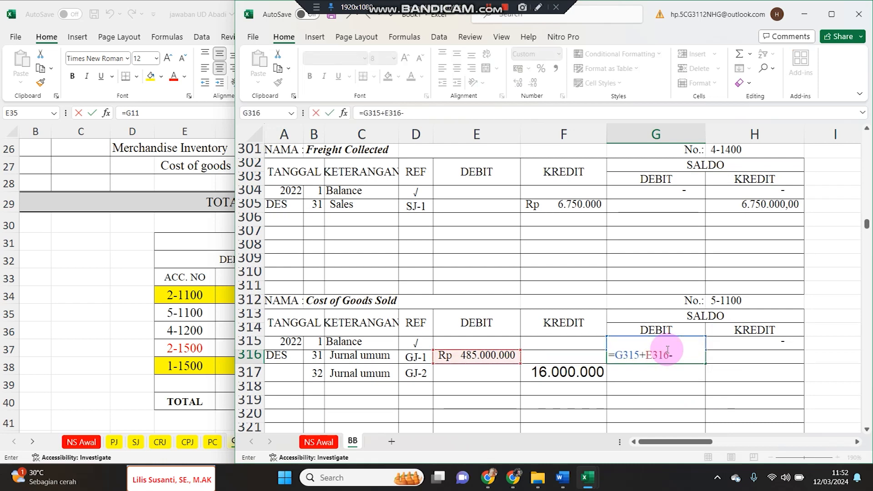
pyautogui.press('Return')
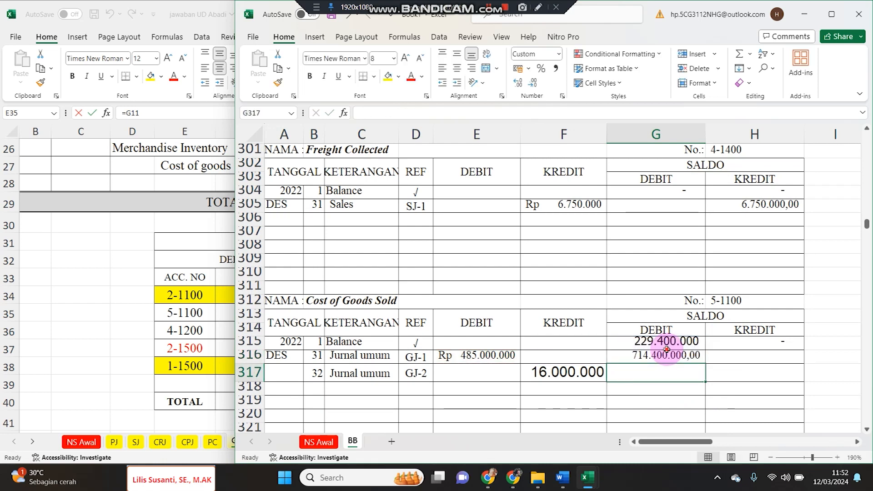
# Fill the Cost of Goods Sold balance formula down to G317 and format both balances without decimals.
pyautogui.click(666, 348)
pyautogui.moveTo(704, 363); pyautogui.dragTo(705, 380)
pyautogui.click(533, 82)
pyautogui.click(533, 82)
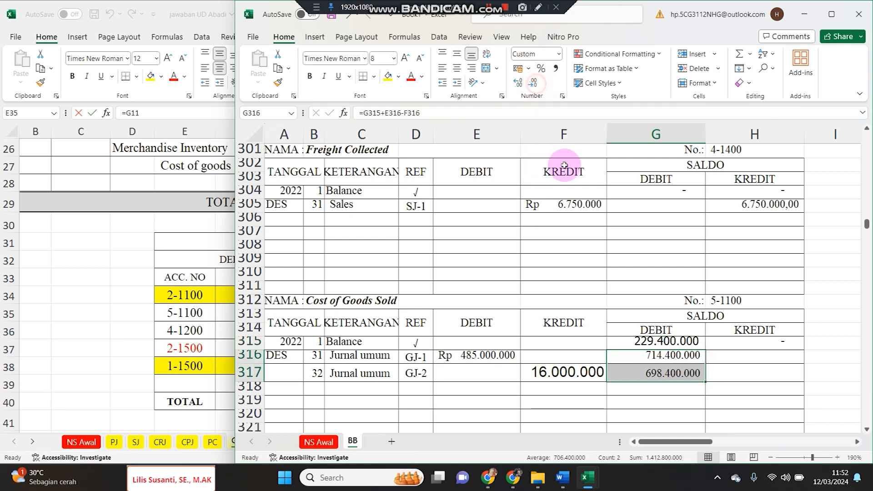
# Copy the Cost of Goods Sold balance formula from G316 into Freight Paid at G329.
pyautogui.scroll(-5, 628, 370)
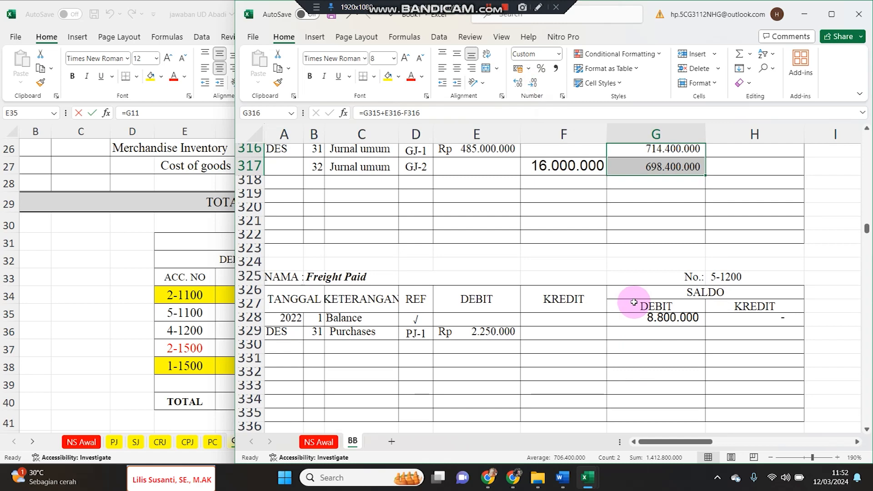
pyautogui.scroll(1, 634, 302)
pyautogui.click(644, 192)
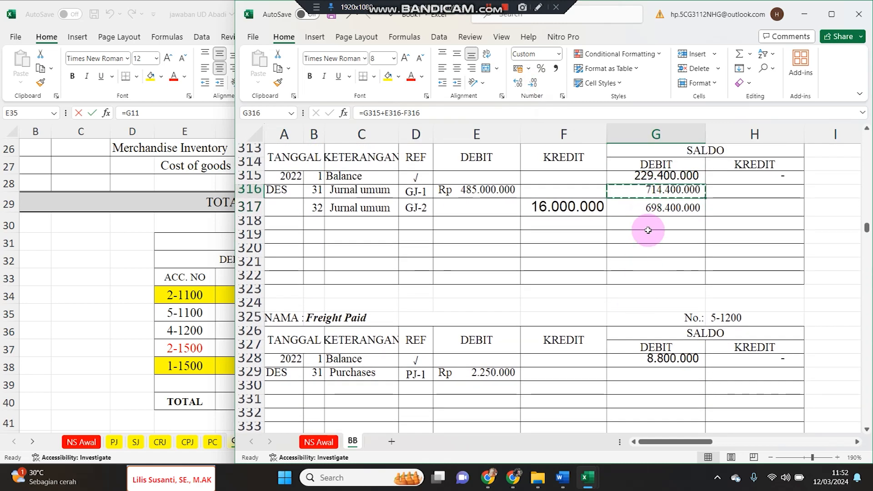
pyautogui.click(667, 371)
# Calculate the Interest Expense debit balance in G472 from the opening balance in G471 plus the payment debit.
pyautogui.scroll(-6, 636, 383)
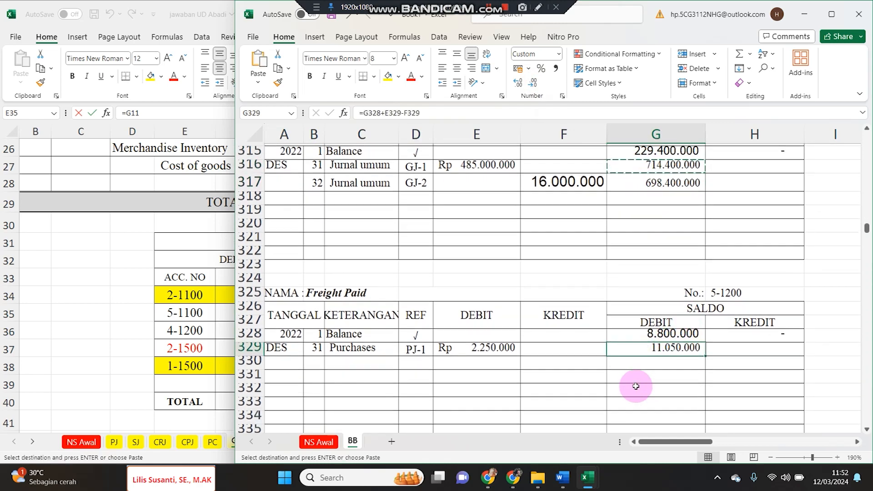
pyautogui.scroll(-8, 636, 383)
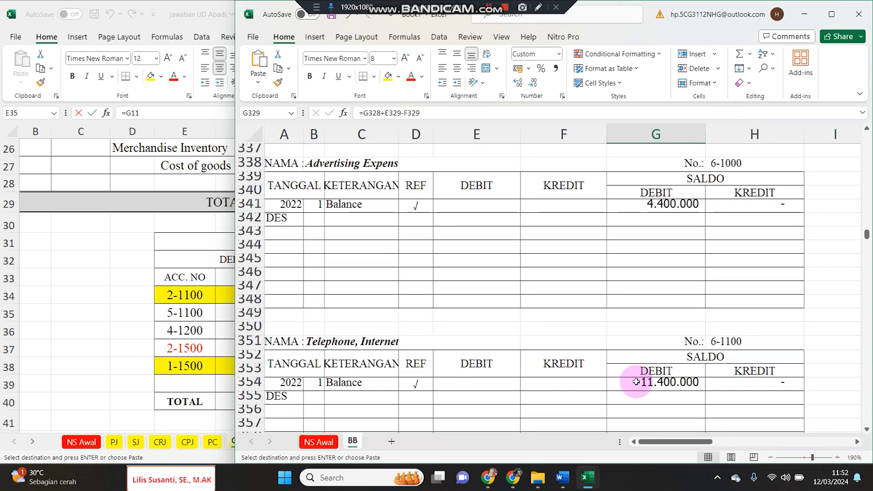
pyautogui.scroll(-12, 637, 379)
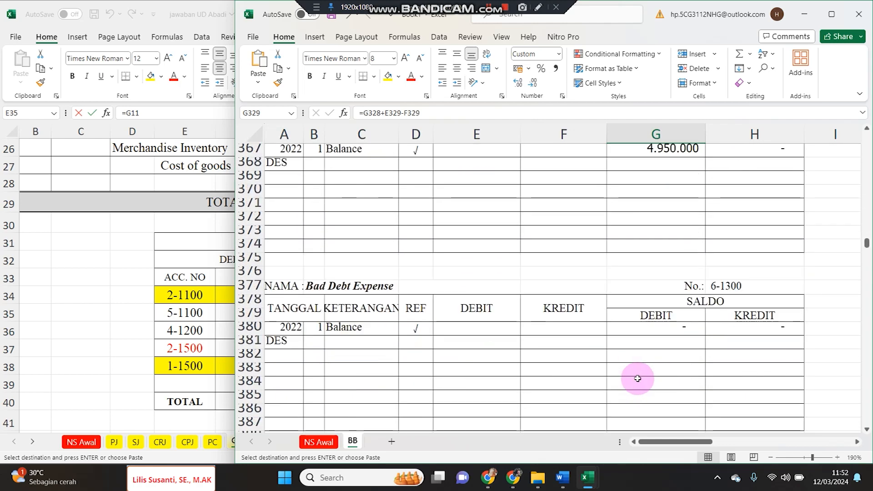
pyautogui.scroll(-12, 639, 378)
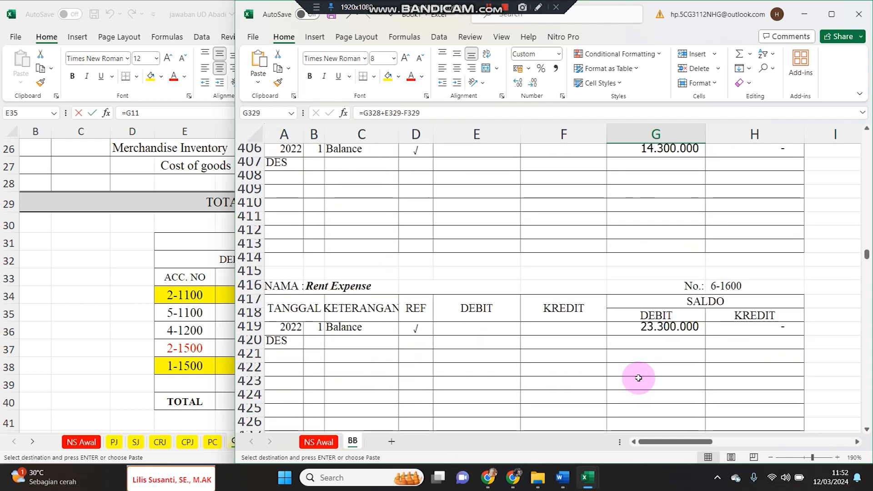
pyautogui.scroll(-10, 639, 378)
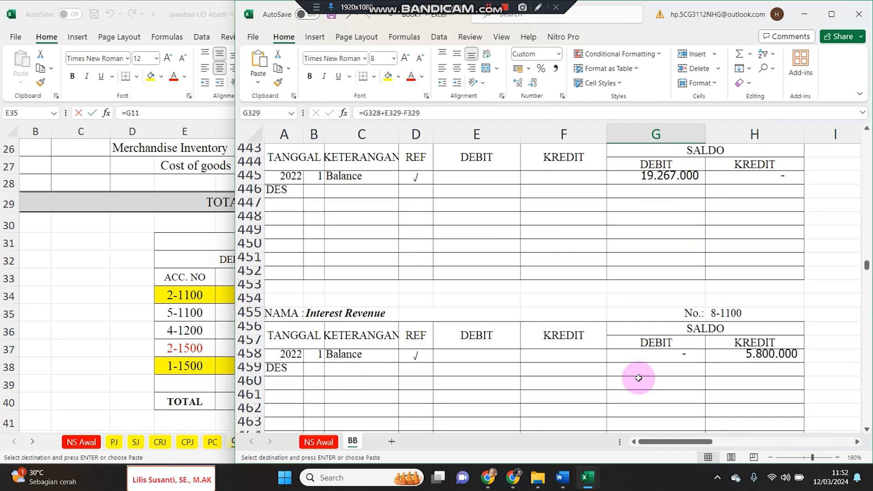
pyautogui.scroll(-1, 641, 354)
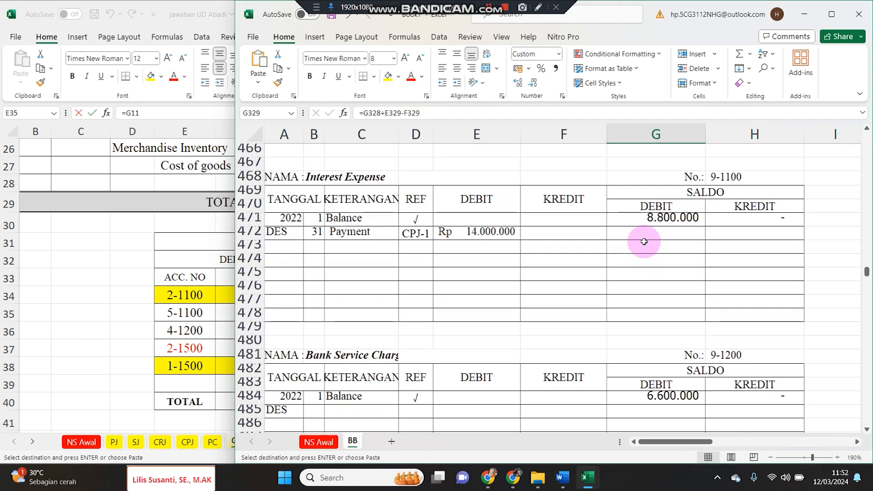
pyautogui.write('=')
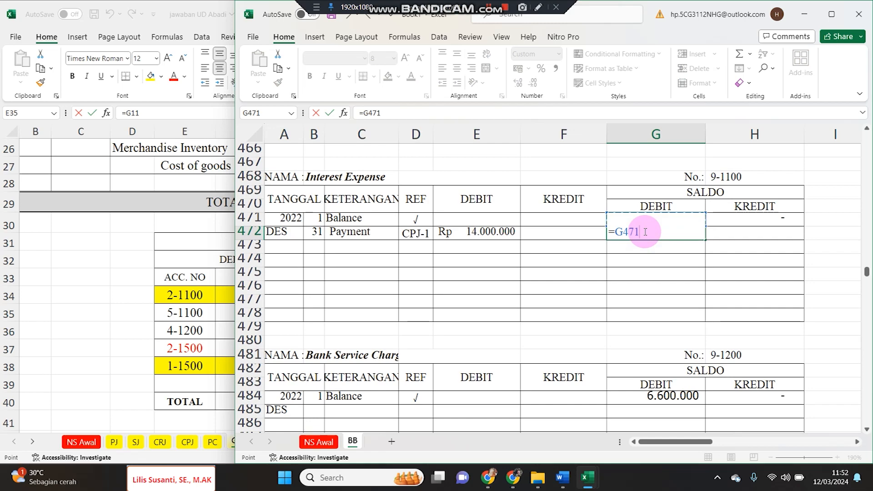
pyautogui.press('Return')
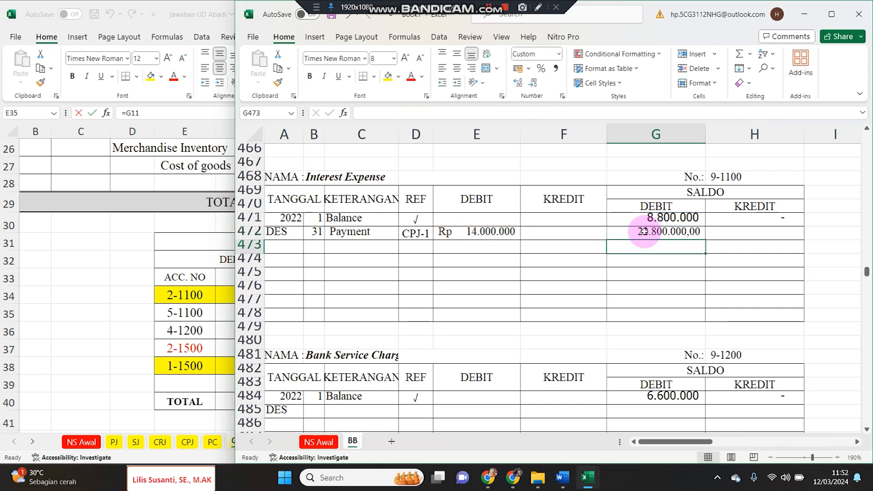
# Return to the top of the ledger, and open the trial balance sheet NS 31 in the jawaban UD Abadi workbook.
pyautogui.scroll(-9, 644, 232)
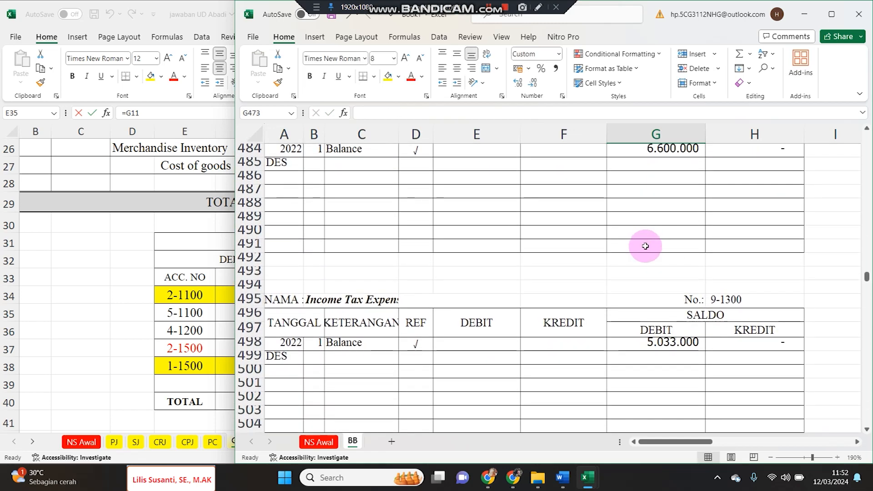
pyautogui.scroll(20, 645, 247)
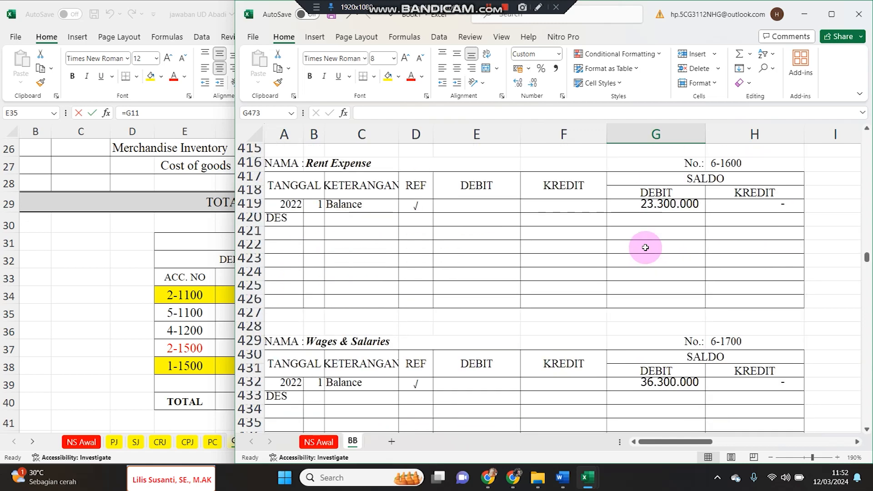
pyautogui.scroll(20, 645, 247)
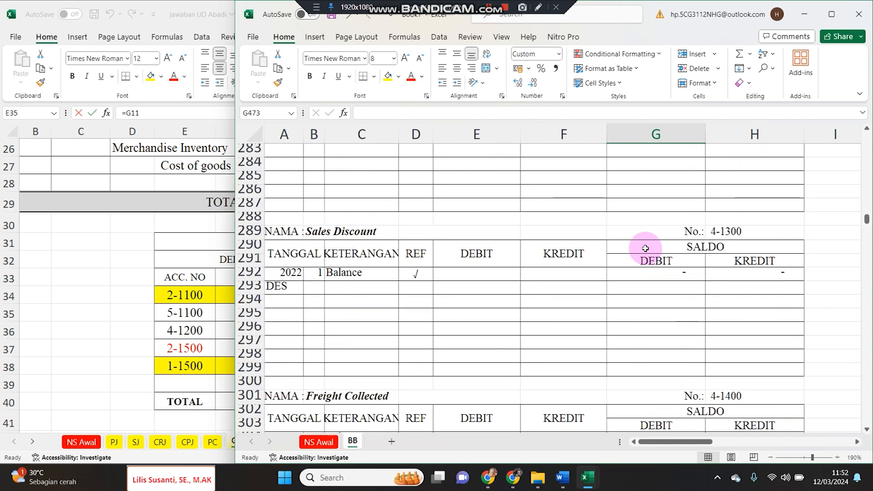
pyautogui.moveTo(868, 212); pyautogui.dragTo(868, 129)
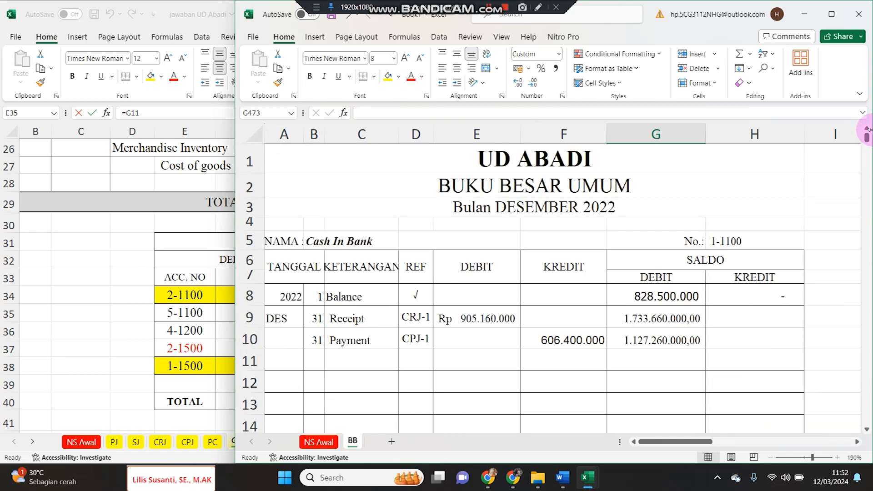
pyautogui.click(173, 293)
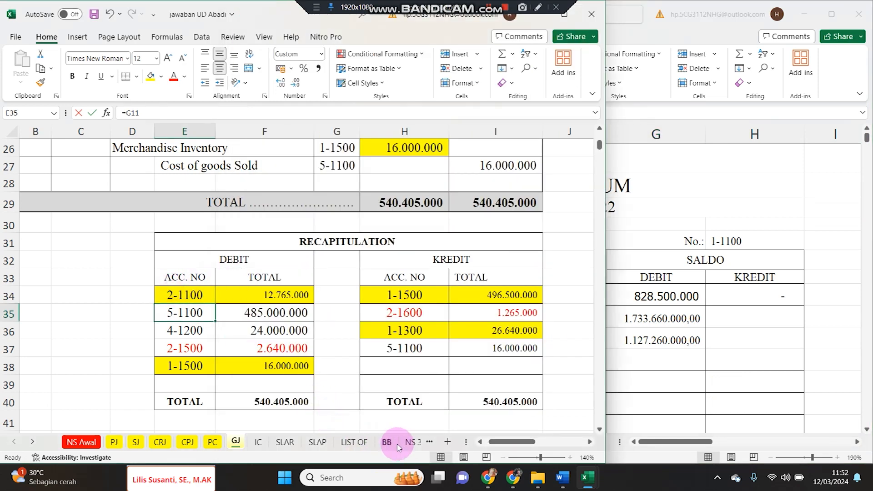
pyautogui.click(410, 443)
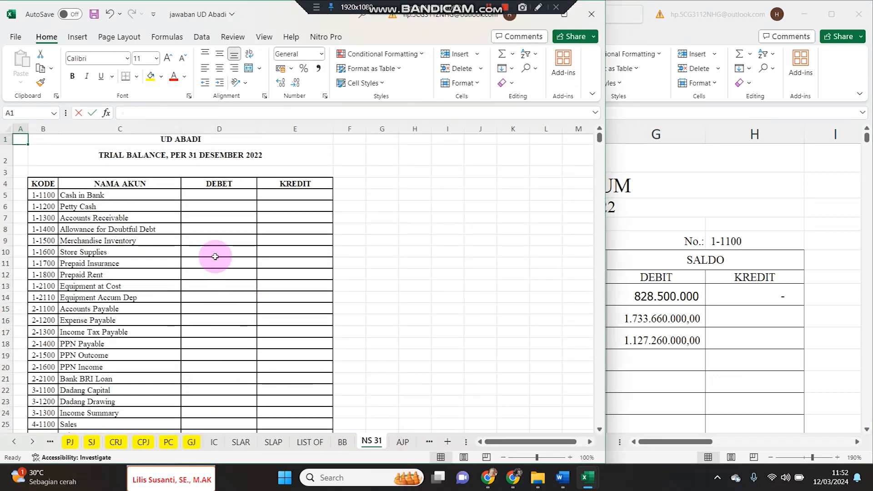
pyautogui.click(183, 195)
pyautogui.click(157, 310)
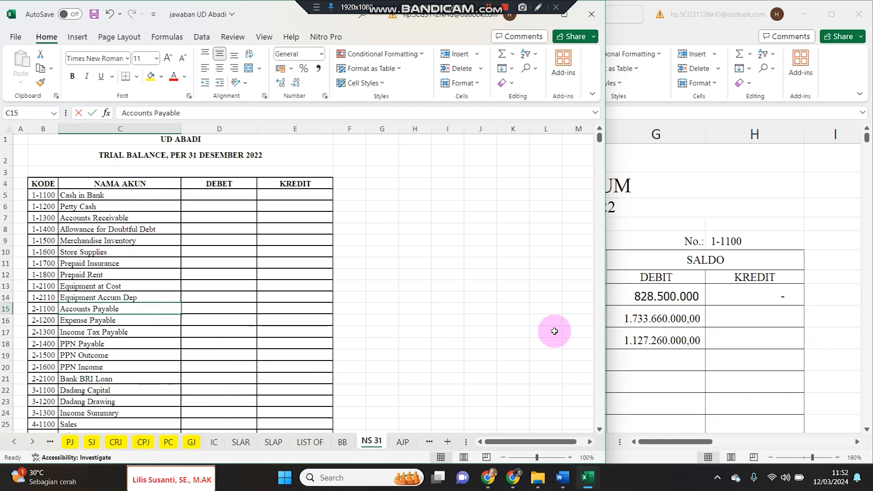
pyautogui.click(220, 228)
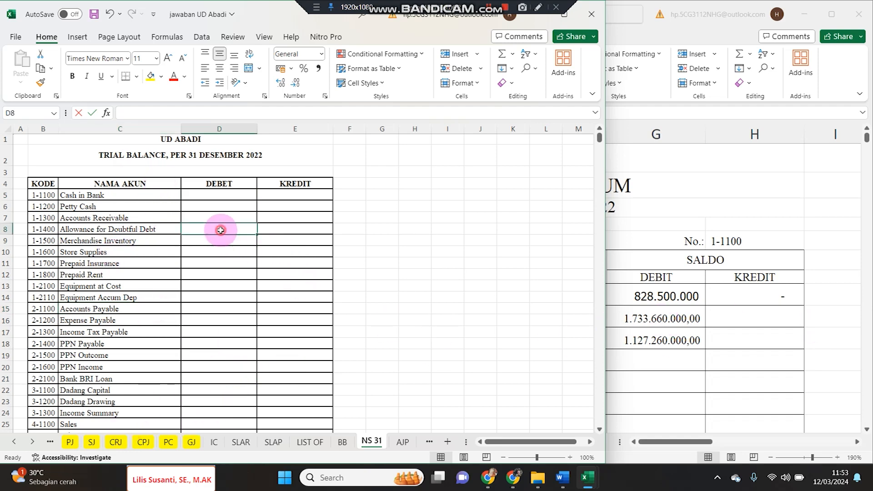
# Slightly narrow column A, and move PER 31 DESEMBER 2022 out of the B2 title onto its own line in B3.
pyautogui.moveTo(27, 128); pyautogui.dragTo(25, 128)
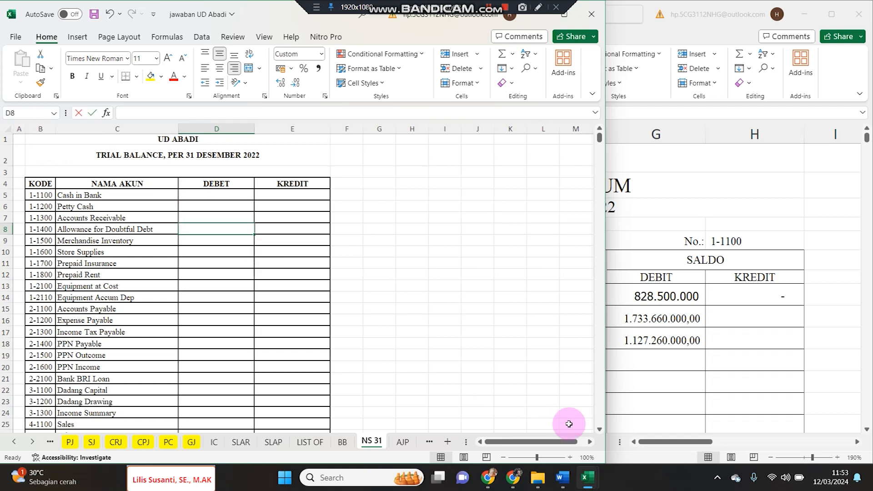
pyautogui.click(570, 458)
pyautogui.click(570, 457)
pyautogui.click(569, 457)
pyautogui.scroll(1, 444, 343)
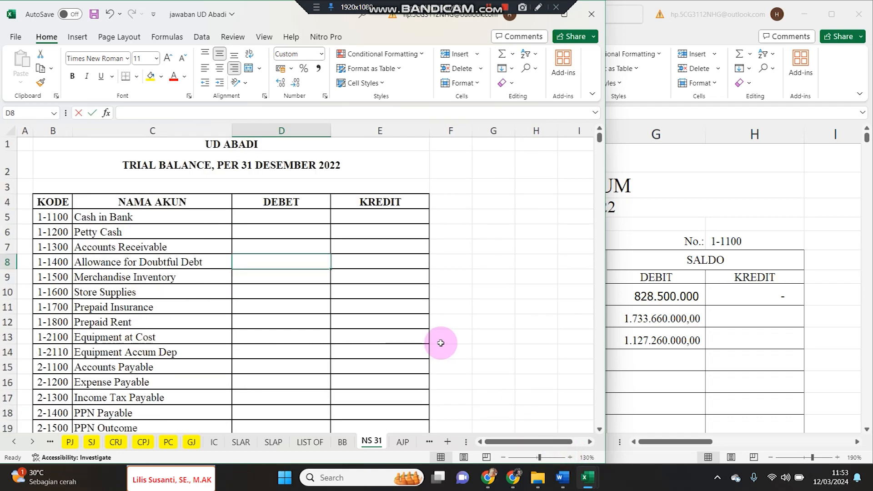
pyautogui.click(220, 166)
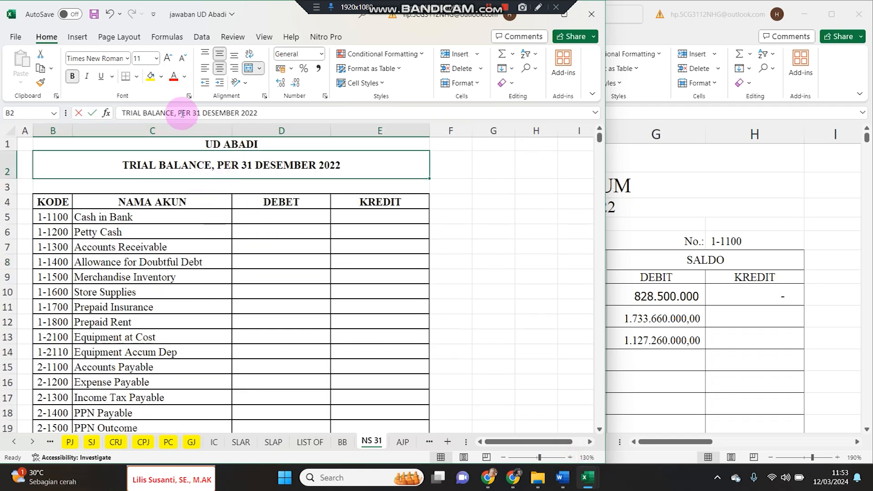
pyautogui.moveTo(178, 112); pyautogui.dragTo(341, 112)
pyautogui.press('BackSpace')
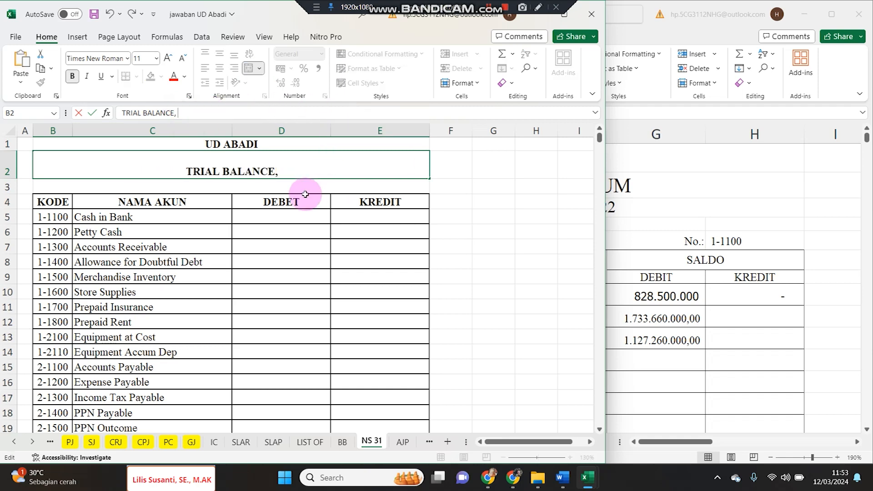
pyautogui.click(264, 187)
pyautogui.write('PER 31 DESEMBER 2022')
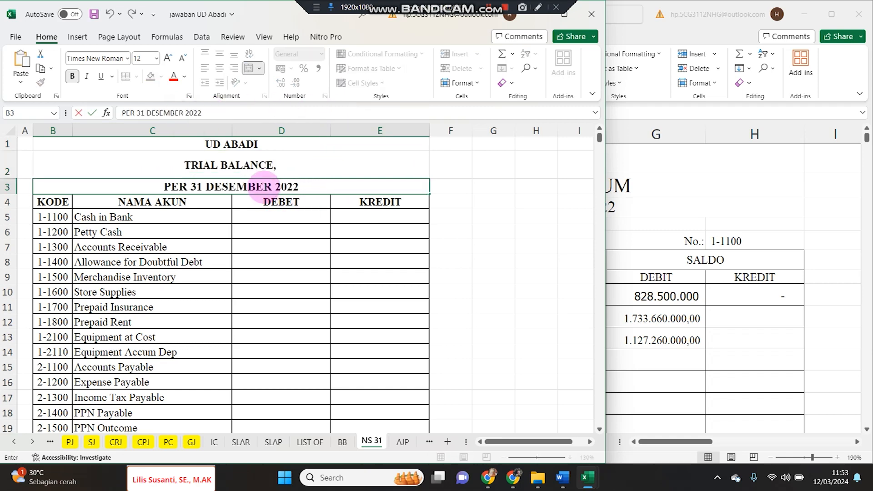
pyautogui.click(285, 245)
# Link the trial balance debits of Cash in Bank in D5 and Petty Cash in D6 to their final ledger balances.
pyautogui.click(275, 218)
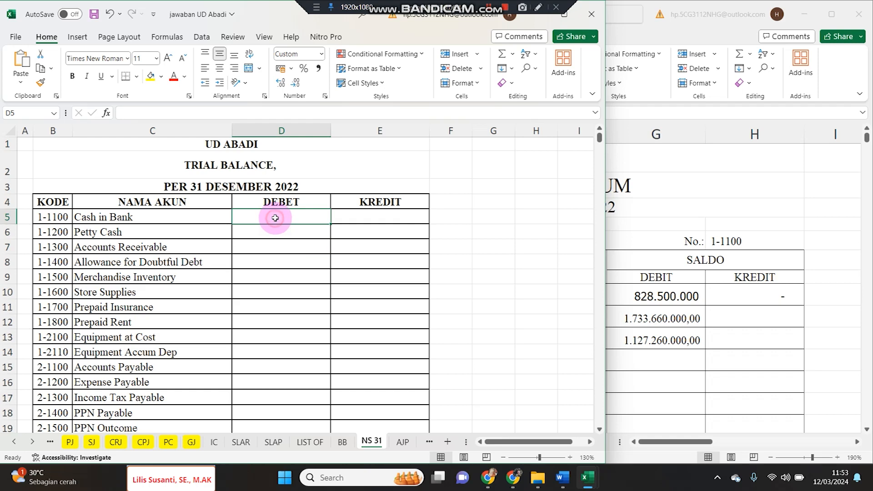
pyautogui.write('=')
pyautogui.click(728, 309)
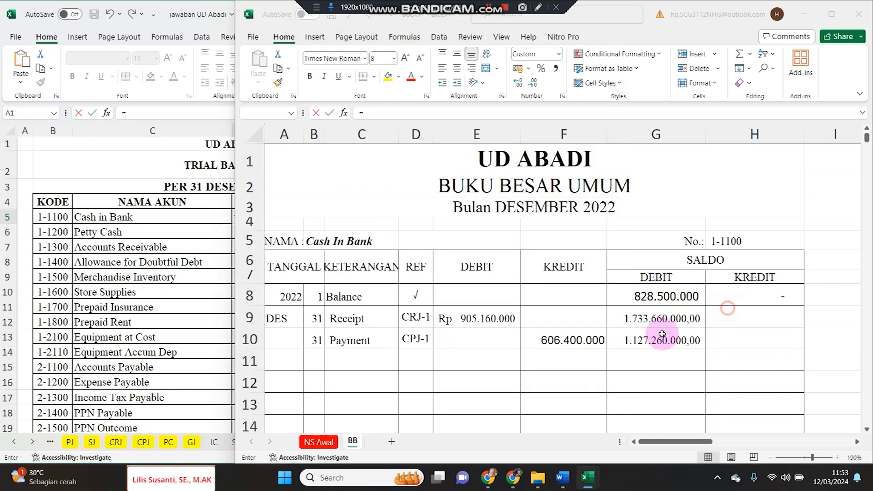
pyautogui.press('Return')
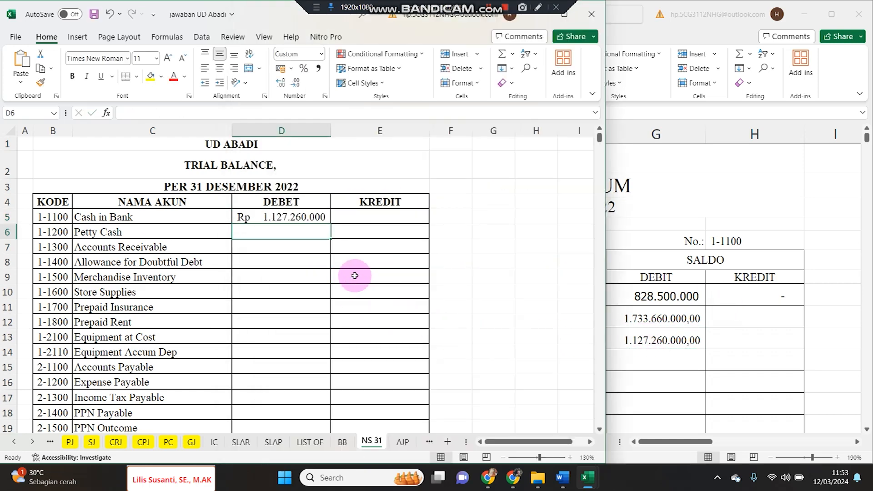
pyautogui.write('=')
pyautogui.click(782, 282)
pyautogui.scroll(-5, 750, 321)
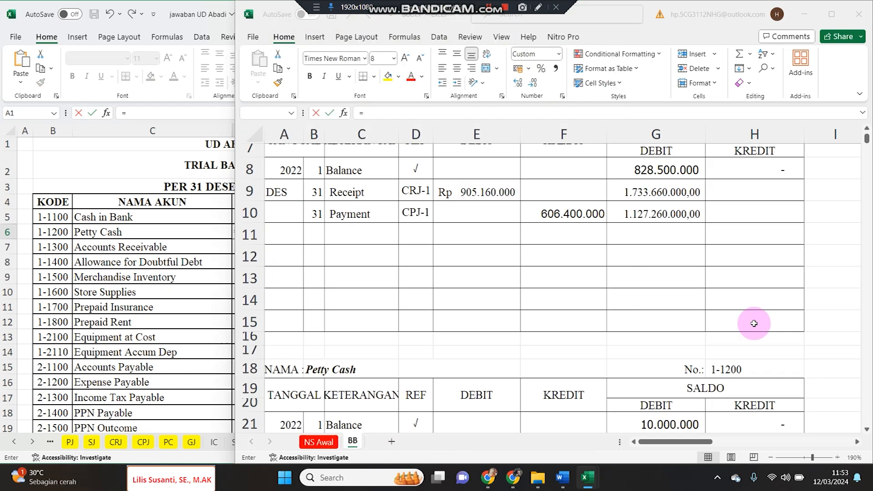
pyautogui.press('Return')
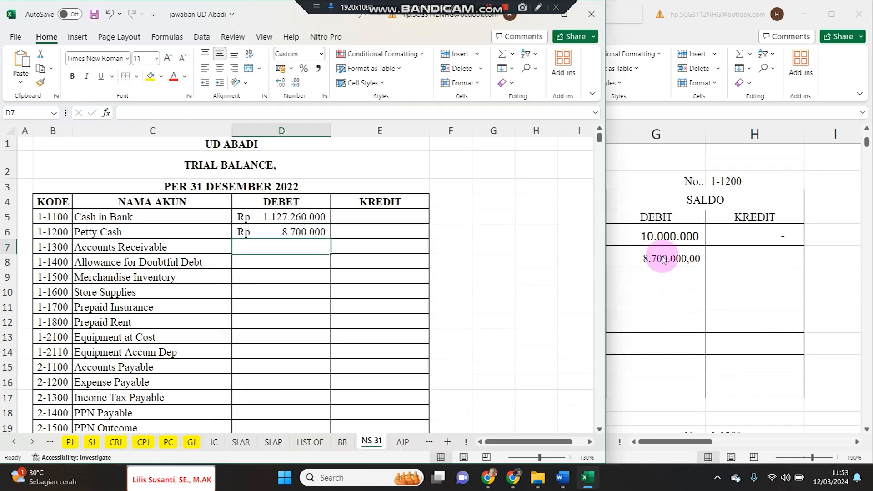
# Link the Accounts Receivable debit in D7 to its final ledger balance in G37.
pyautogui.write('=')
pyautogui.click(848, 255)
pyautogui.scroll(-4, 721, 332)
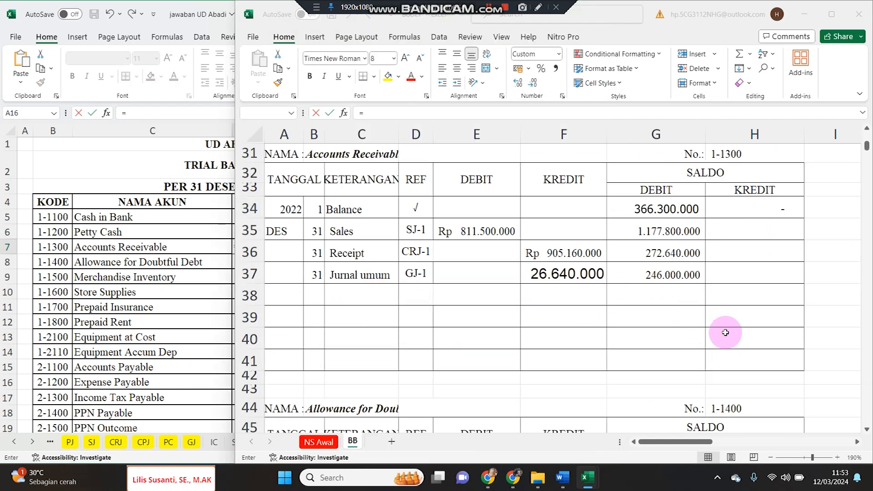
pyautogui.click(668, 274)
pyautogui.press('Return')
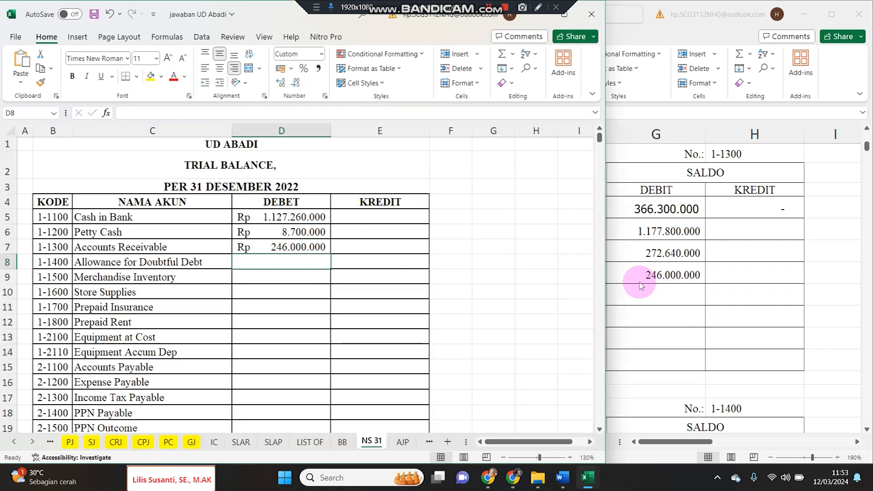
# Link the Allowance for Doubtful Debt credit in E8 to its ledger credit balance in H47.
pyautogui.doubleClick(345, 265)
pyautogui.write('=')
pyautogui.click(719, 304)
pyautogui.scroll(-3, 728, 305)
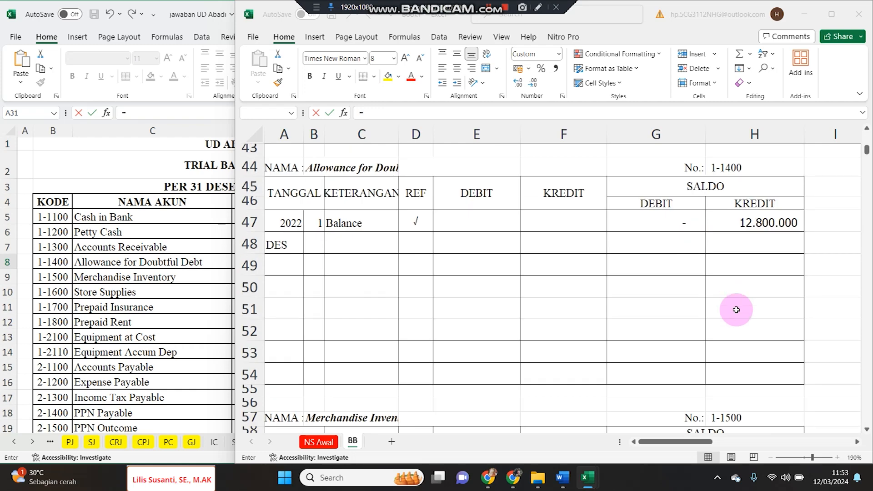
pyautogui.click(748, 222)
pyautogui.press('Return')
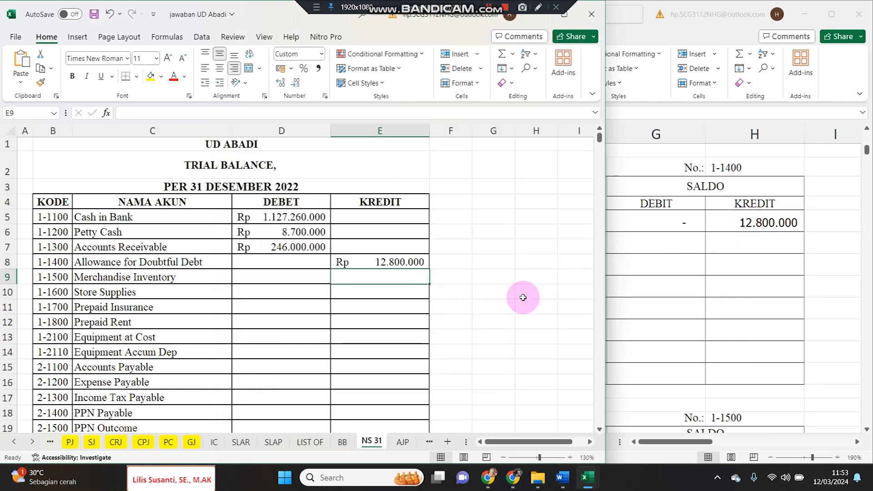
# Link the Merchandise Inventory debit in D9 to the last debit balance of account 1-1500 in the ledger.
pyautogui.click(312, 279)
pyautogui.write('=')
pyautogui.click(742, 279)
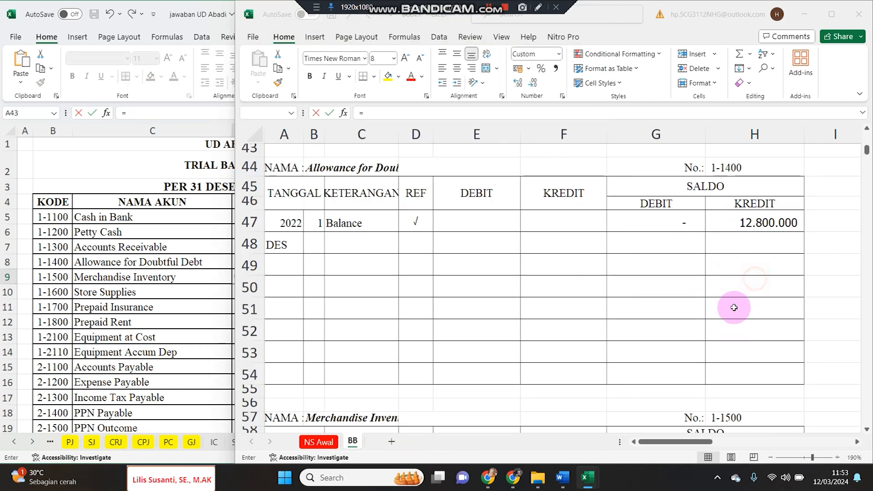
pyautogui.scroll(-4, 732, 306)
pyautogui.scroll(1, 737, 306)
pyautogui.click(667, 286)
pyautogui.press('Return')
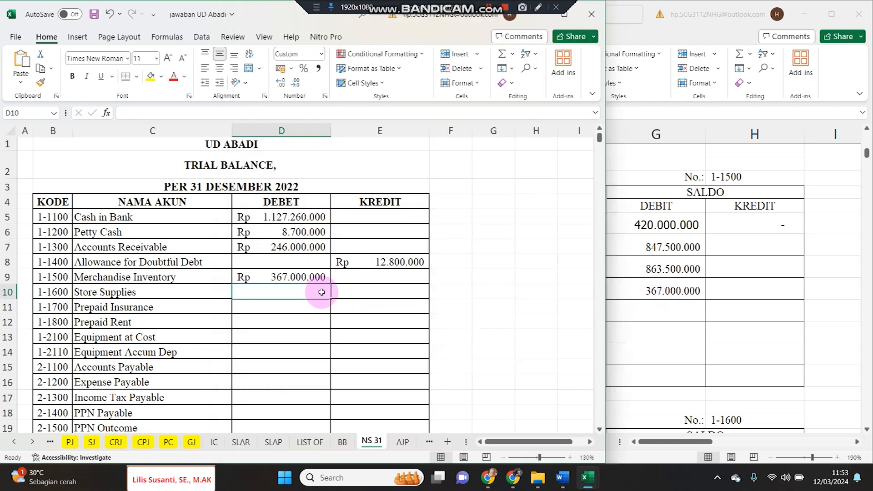
# Link the Store Supplies debit in D10 to its final ledger balance in G74.
pyautogui.write('=')
pyautogui.click(762, 291)
pyautogui.scroll(-5, 866, 349)
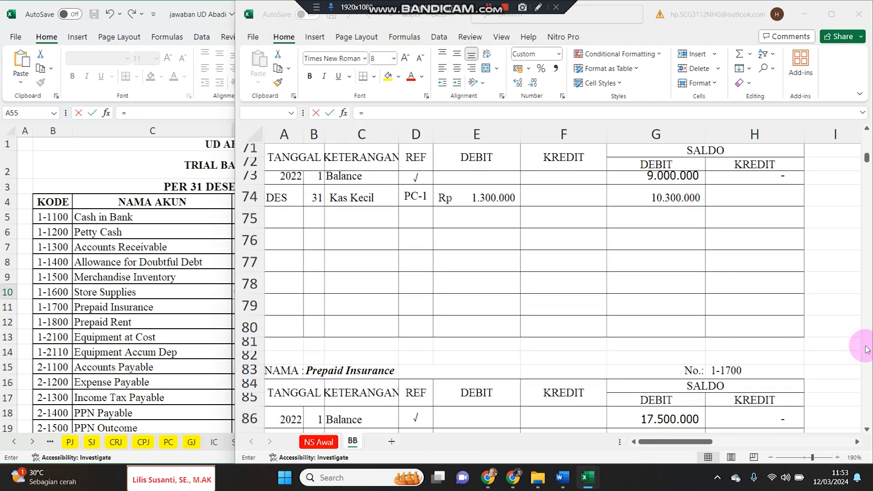
pyautogui.scroll(1, 661, 273)
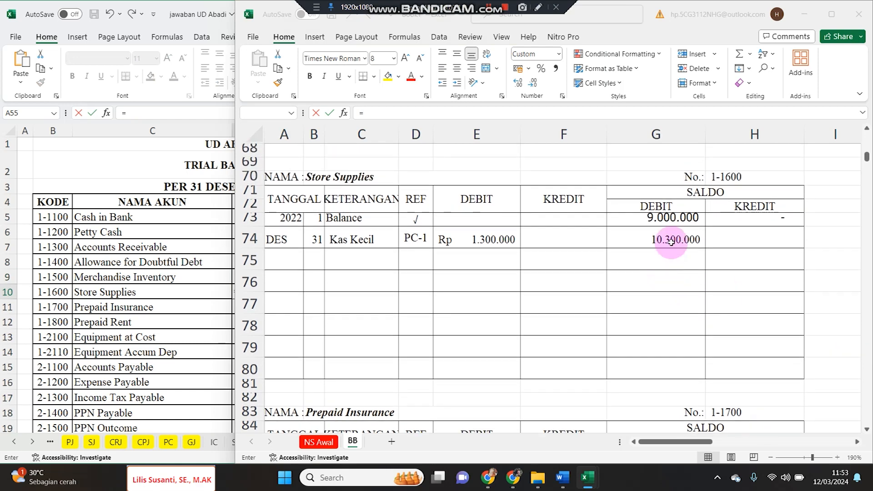
pyautogui.press('Return')
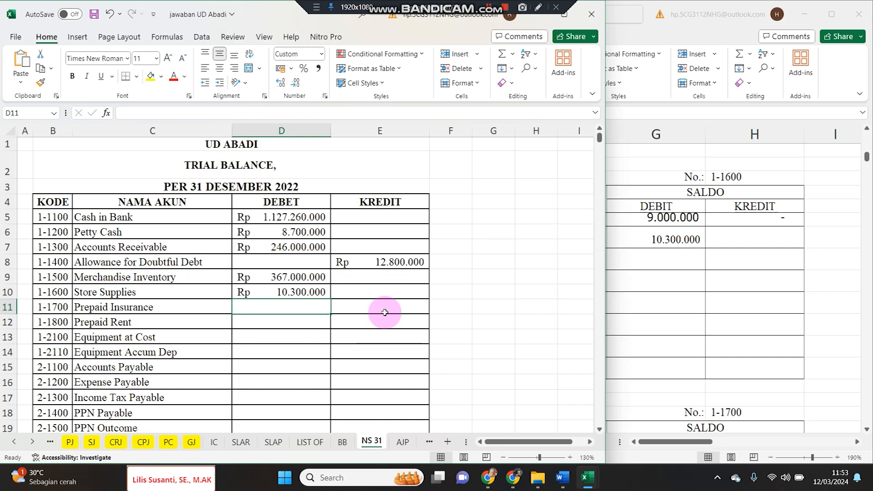
# Link the debits of Prepaid Insurance in D11 and Prepaid Rent in D12 to their ledger debit balances.
pyautogui.write('=')
pyautogui.click(821, 340)
pyautogui.scroll(-5, 823, 339)
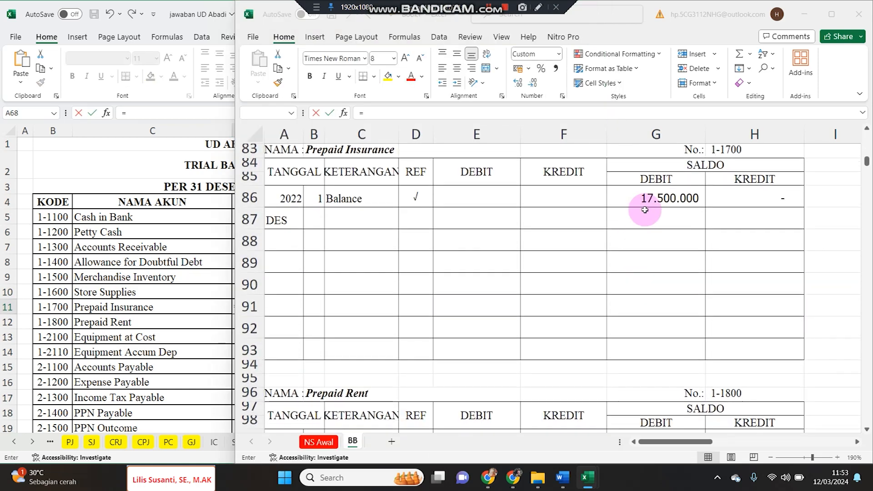
pyautogui.press('Return')
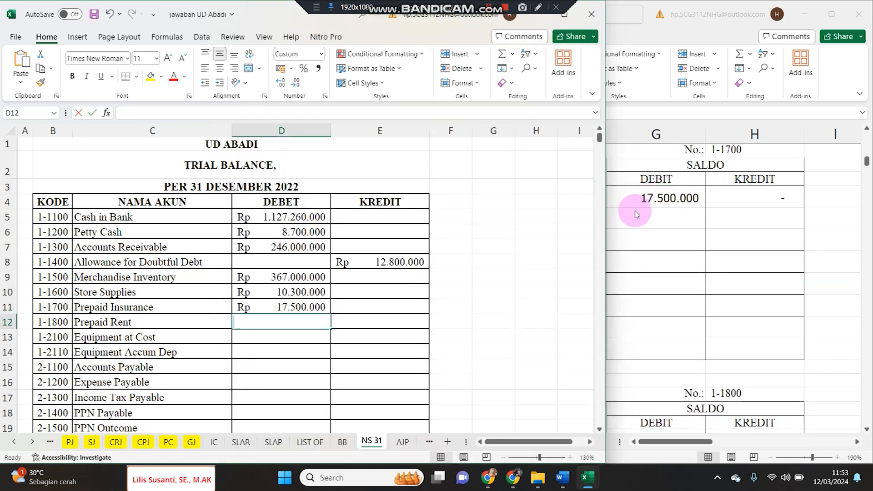
pyautogui.write('=')
pyautogui.click(766, 295)
pyautogui.scroll(-4, 766, 305)
pyautogui.click(661, 217)
pyautogui.press('Return')
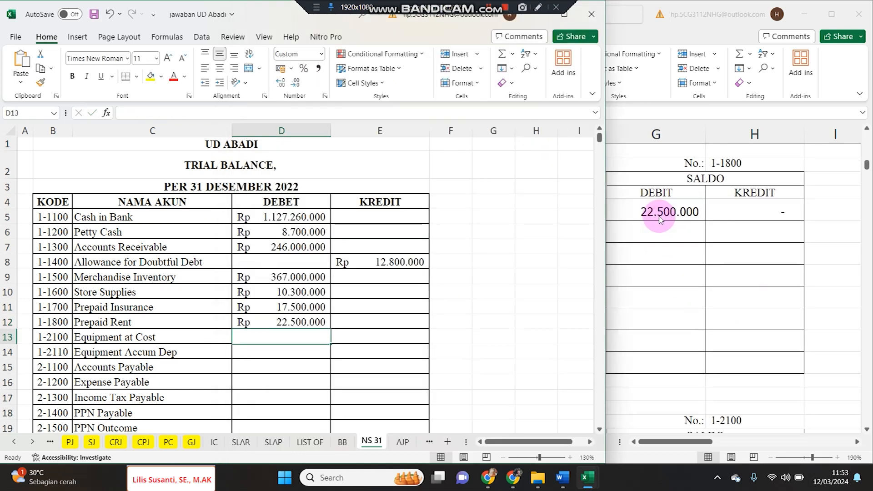
# Link Equipment at Cost debit D13 to ledger cell G113 and Equipment Accum Dep credit E14 to ledger cell H126.
pyautogui.write('=')
pyautogui.click(775, 287)
pyautogui.scroll(-5, 768, 314)
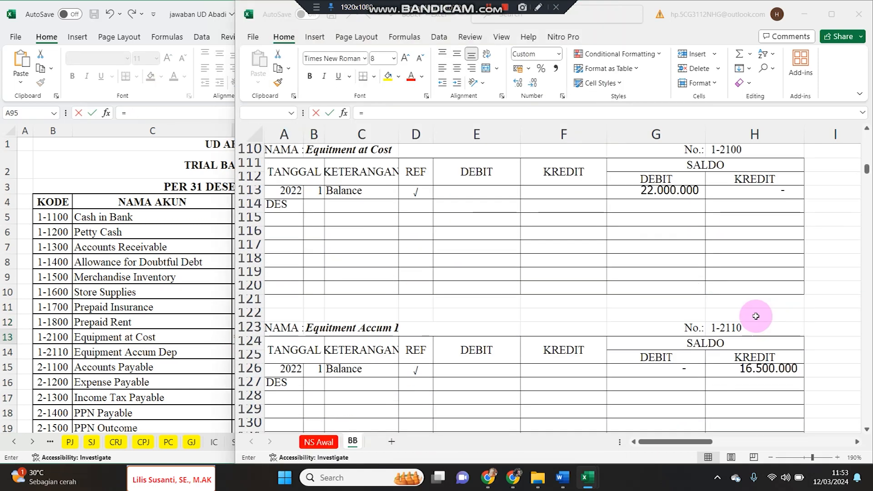
pyautogui.click(660, 191)
pyautogui.press('Return')
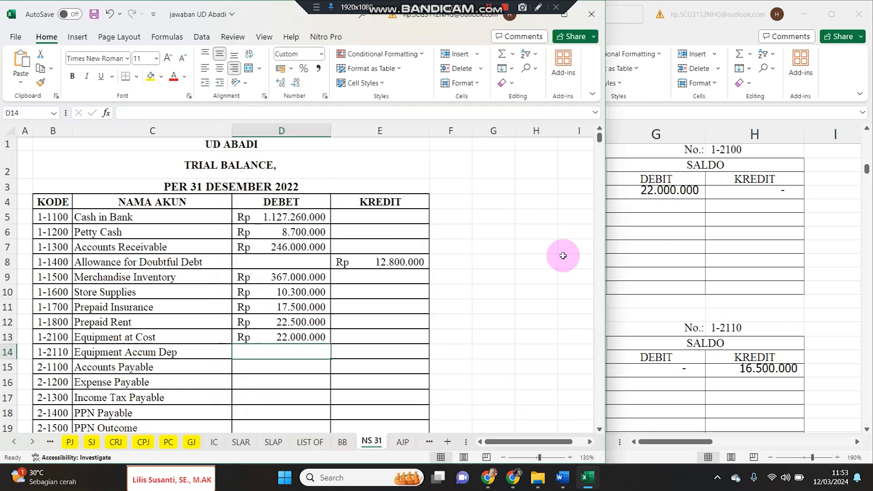
pyautogui.click(372, 349)
pyautogui.write('=')
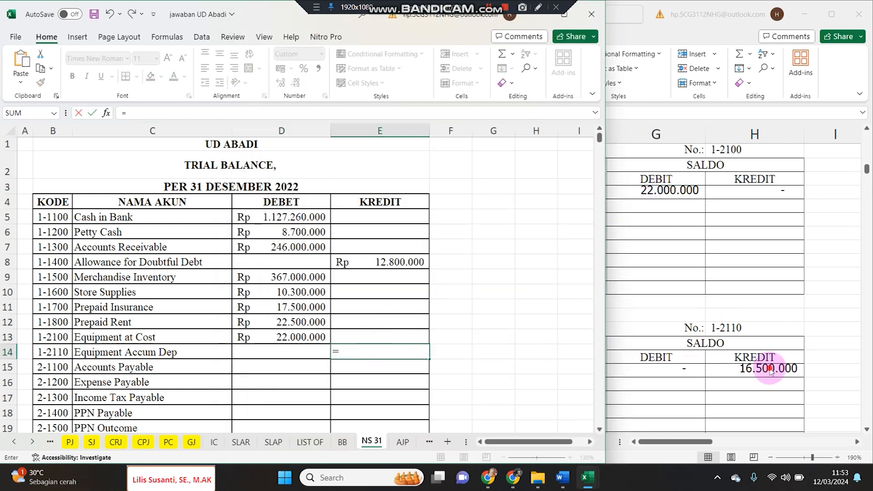
pyautogui.click(744, 359)
pyautogui.press('Return')
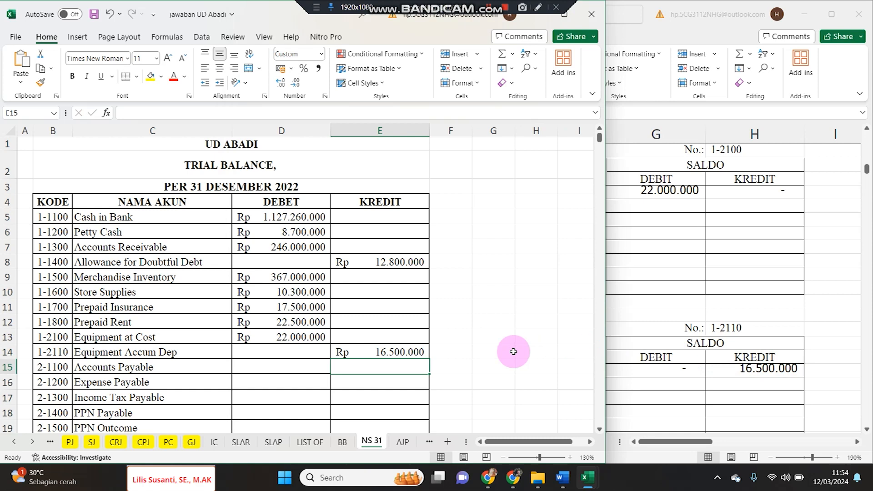
pyautogui.click(315, 367)
pyautogui.write('=')
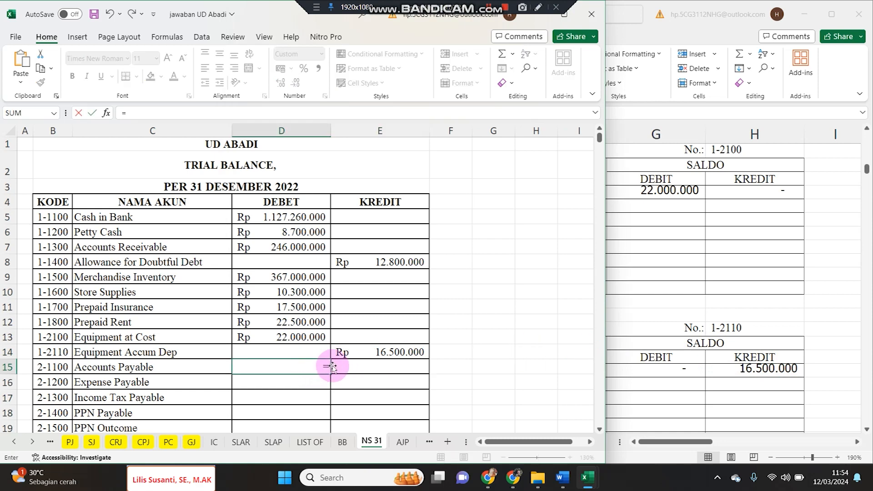
pyautogui.press('Escape')
# Link the Accounts Payable credit in E15 to its final ledger credit balance in H142.
pyautogui.click(354, 367)
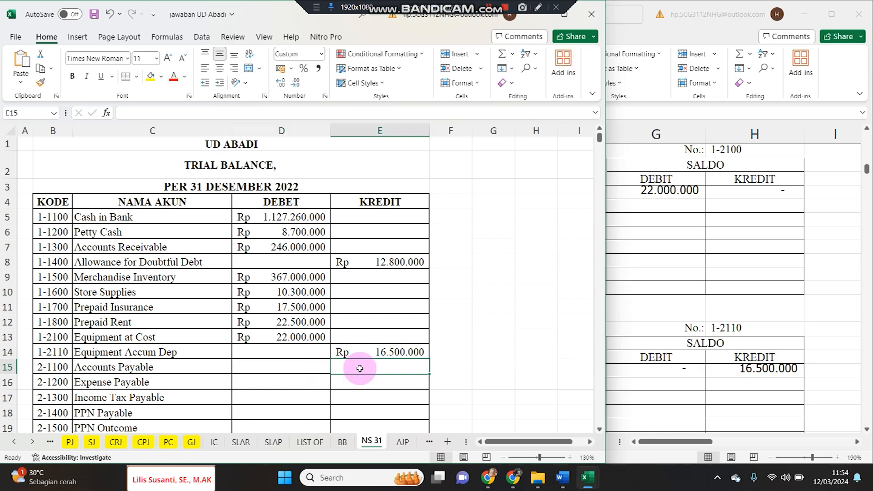
pyautogui.write('=')
pyautogui.click(732, 346)
pyautogui.scroll(-5, 732, 345)
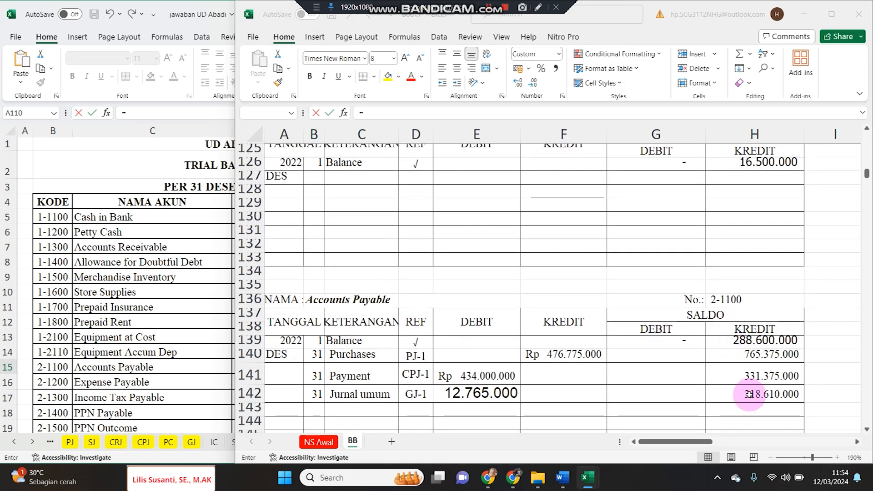
pyautogui.press('Return')
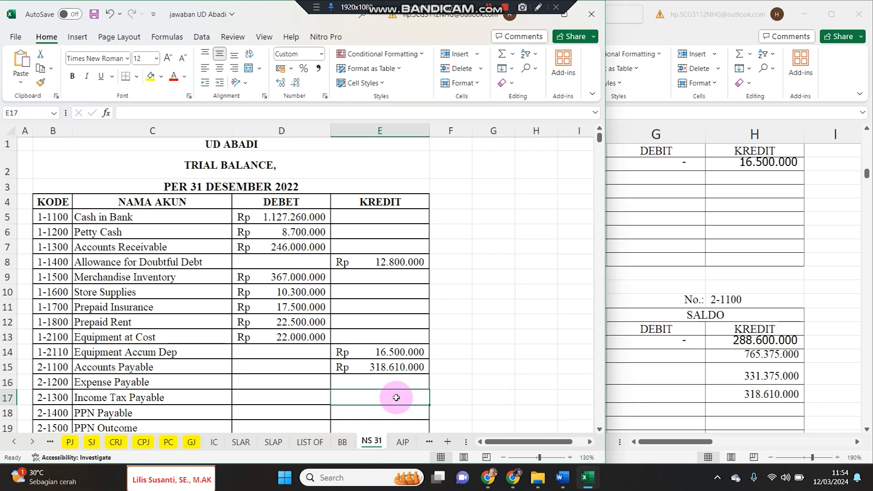
# Check the Expense Payable balance in the ledger, then clear the opening balance entries of Income Tax Payable in row 164 and PPN Payable in row 177.
pyautogui.click(739, 310)
pyautogui.scroll(-6, 739, 323)
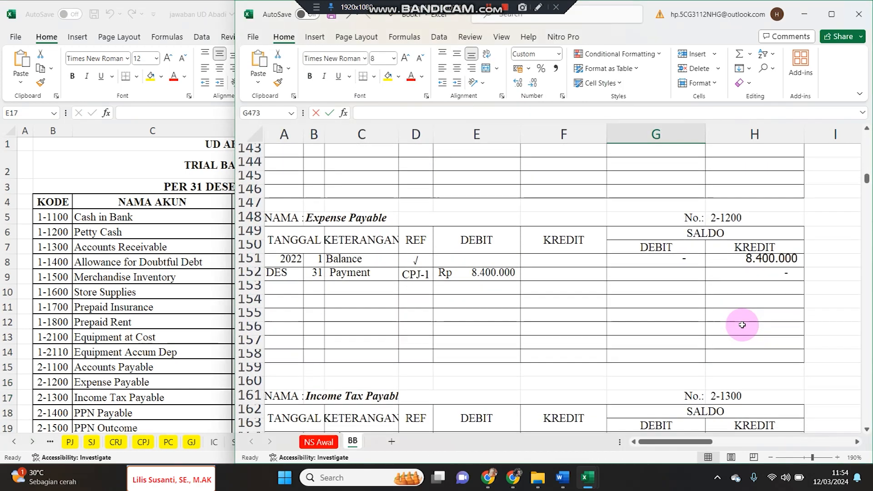
pyautogui.click(757, 275)
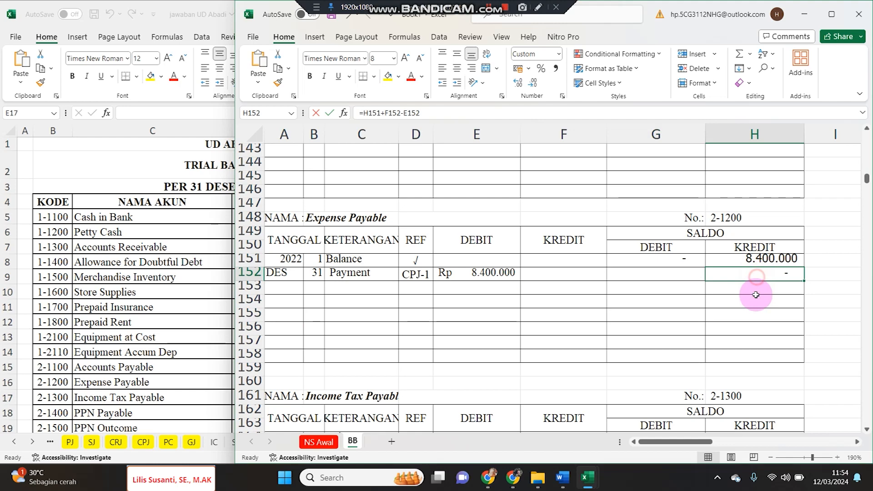
pyautogui.scroll(-6, 750, 318)
pyautogui.moveTo(324, 197); pyautogui.dragTo(759, 190)
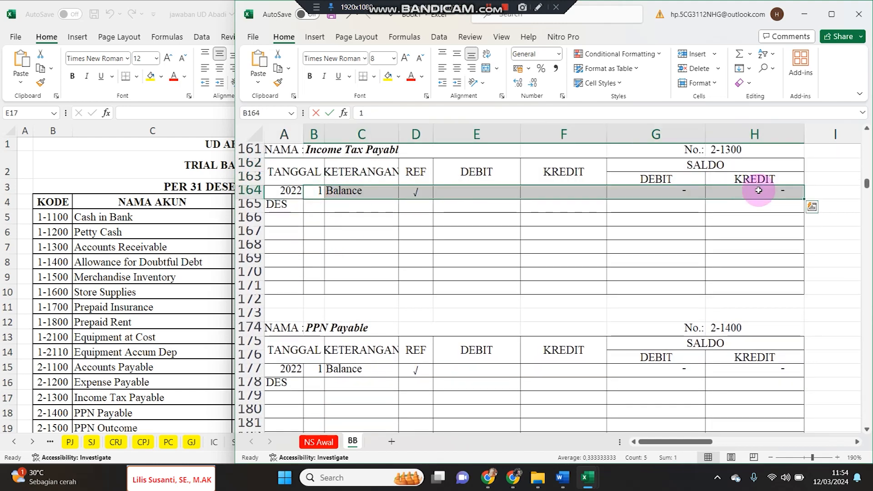
pyautogui.press('Delete')
pyautogui.moveTo(314, 369); pyautogui.dragTo(704, 368)
pyautogui.press('Delete')
# Check the PPN Outcome ledger balance, then highlight the PPN Outcome row 19 of the trial balance in yellow.
pyautogui.scroll(-7, 634, 386)
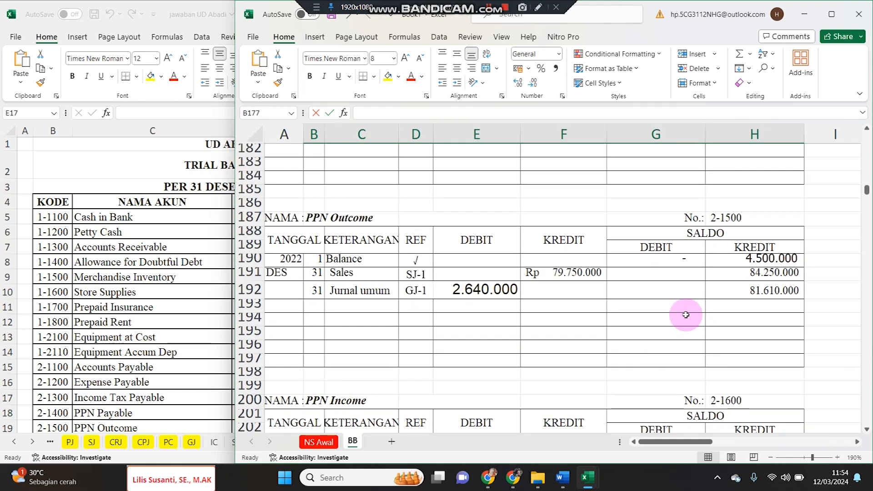
pyautogui.click(764, 293)
pyautogui.click(172, 366)
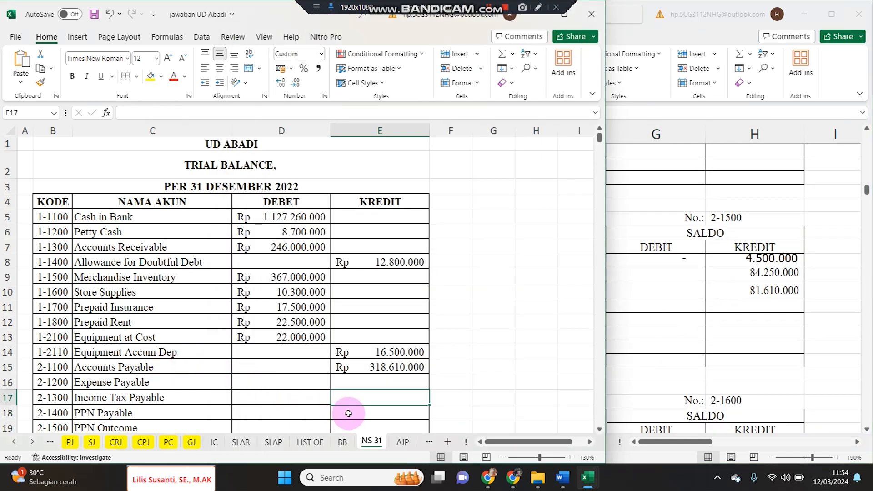
pyautogui.scroll(-2, 348, 407)
pyautogui.click(357, 321)
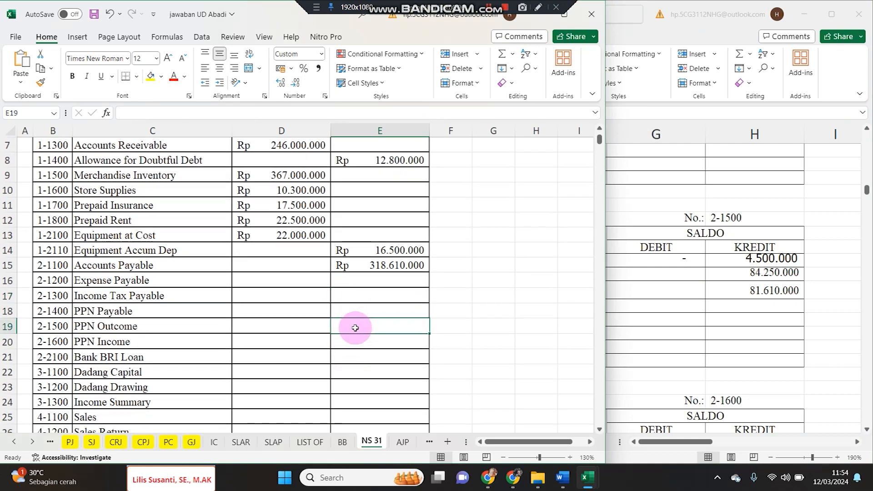
pyautogui.click(8, 326)
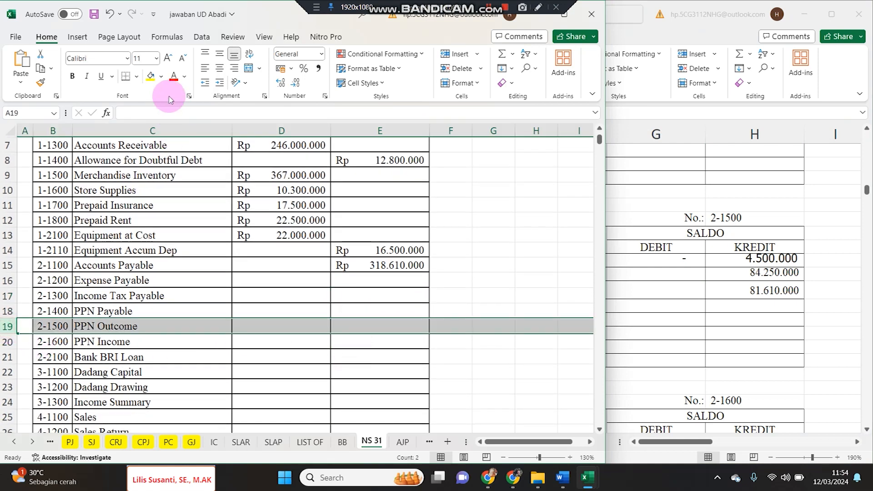
pyautogui.click(150, 78)
# Link the PPN Outcome credit in E19 to its final ledger credit balance in H192.
pyautogui.click(387, 328)
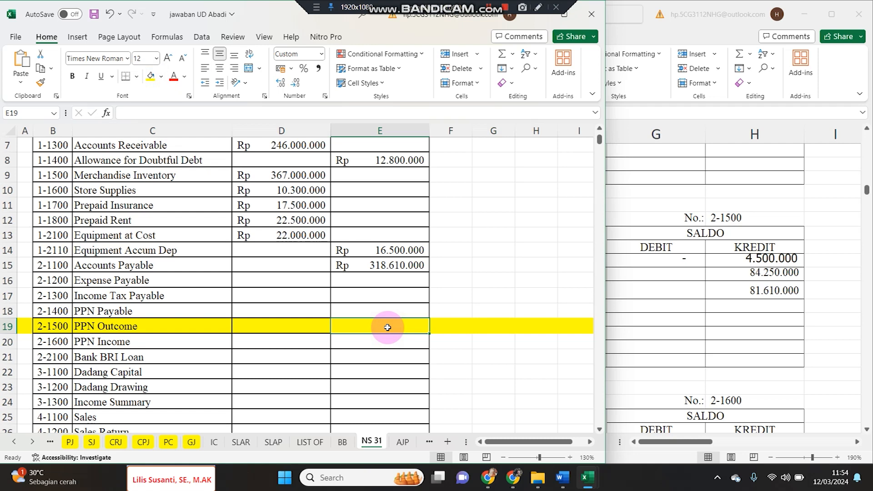
pyautogui.write('=')
pyautogui.click(754, 292)
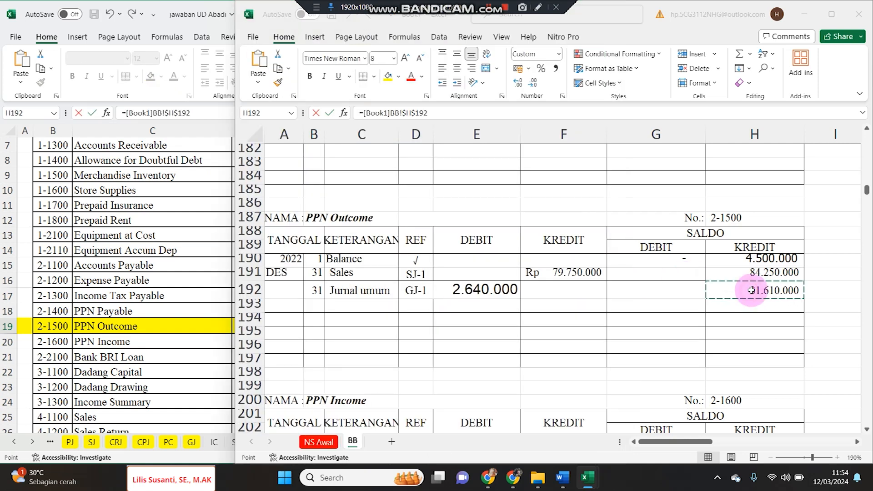
pyautogui.press('Return')
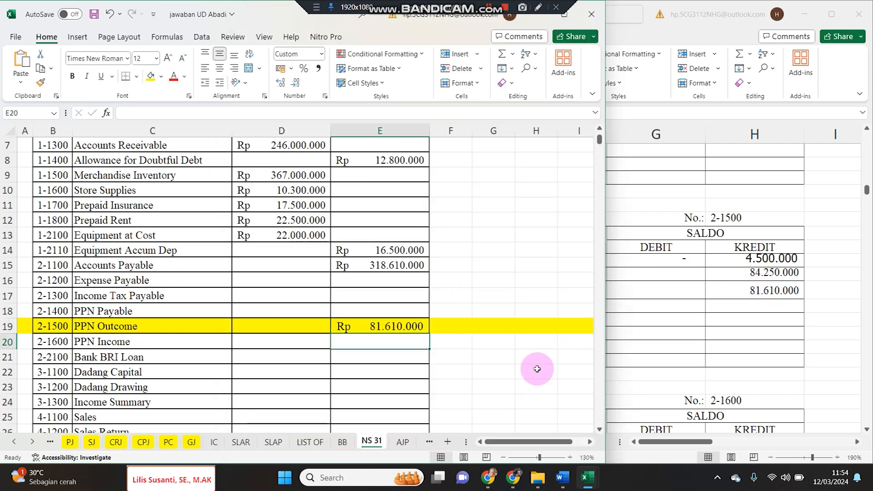
# Link the PPN Income debit in D20 to its final ledger debit balance in G205.
pyautogui.click(305, 345)
pyautogui.write('=')
pyautogui.click(773, 381)
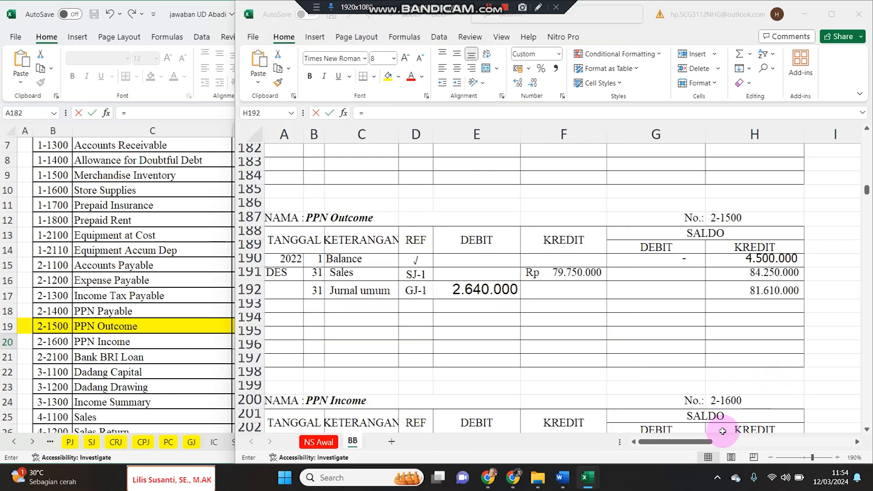
pyautogui.scroll(-2, 712, 384)
pyautogui.click(665, 396)
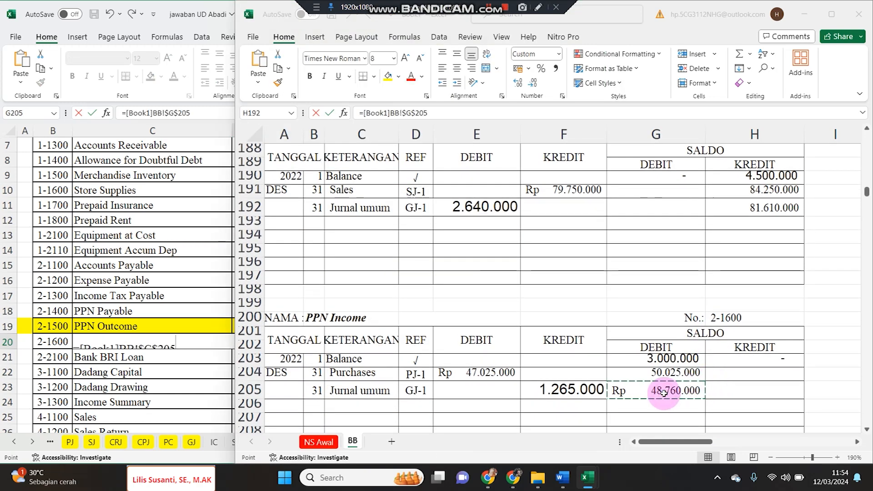
pyautogui.press('Return')
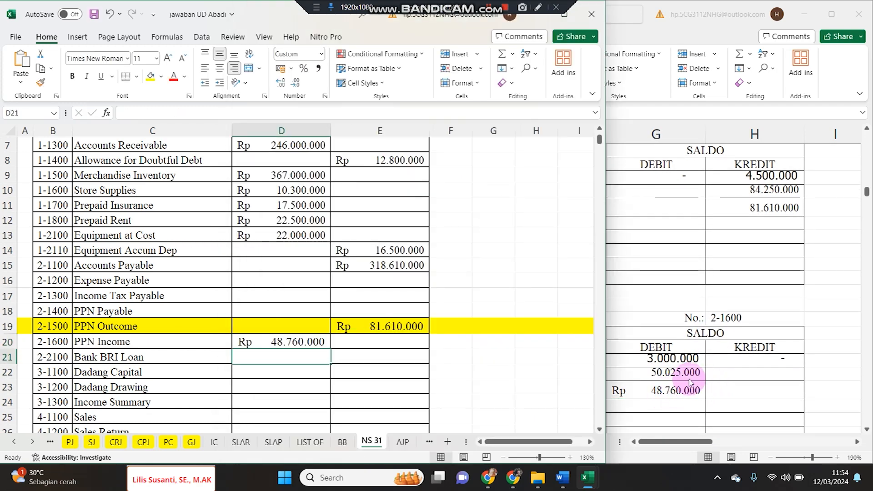
# Link the Bank BRI Loan credit in E21 to its final ledger credit balance in H217.
pyautogui.click(690, 381)
pyautogui.scroll(-5, 691, 378)
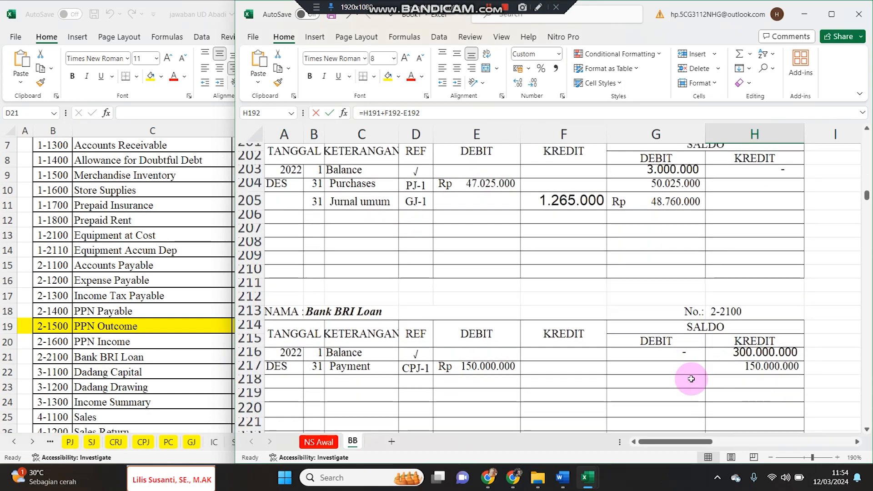
pyautogui.scroll(-4, 689, 380)
pyautogui.click(227, 342)
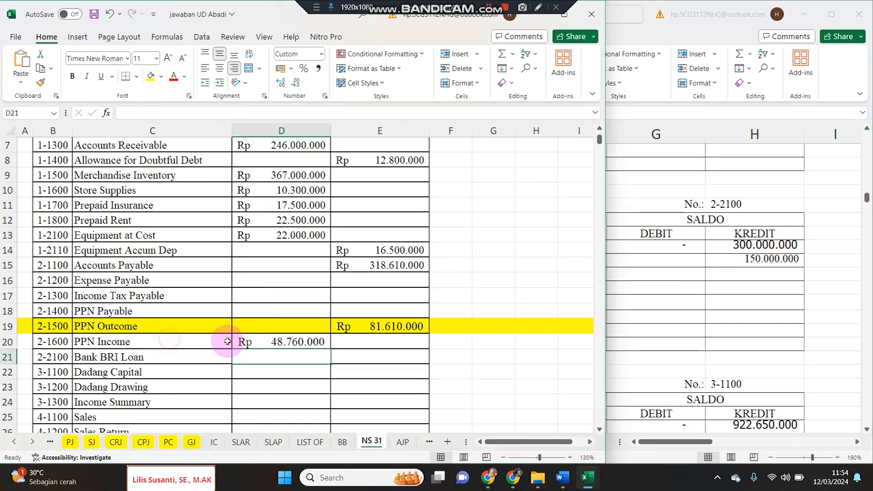
pyautogui.click(357, 358)
pyautogui.write('=')
pyautogui.click(744, 342)
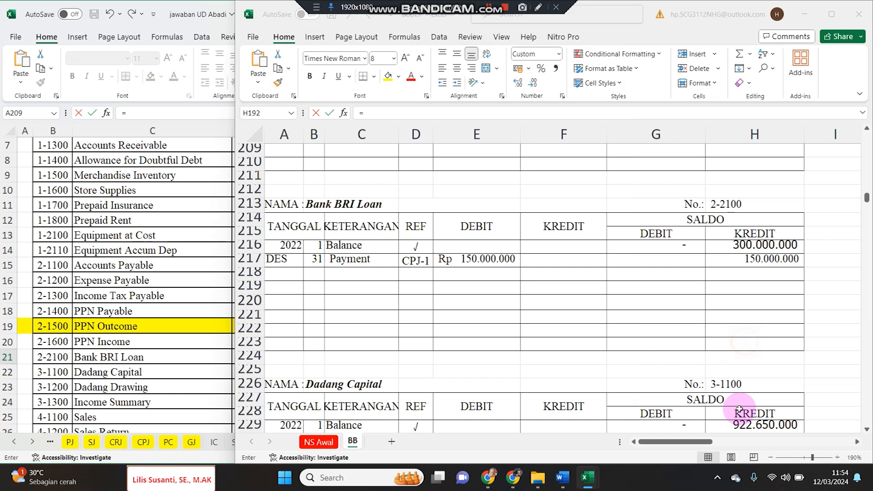
pyautogui.click(767, 259)
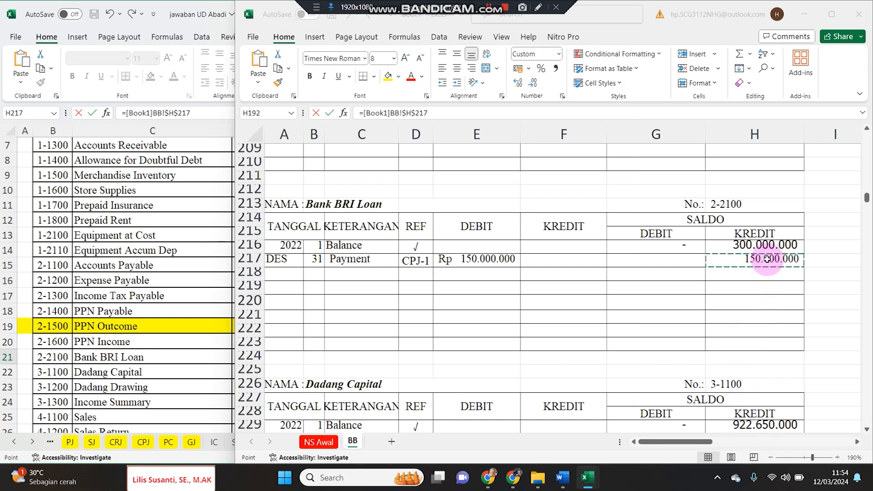
pyautogui.press('Return')
# Link the owner's capital credit in E22 to the ledger credit balance in H229.
pyautogui.scroll(-3, 723, 296)
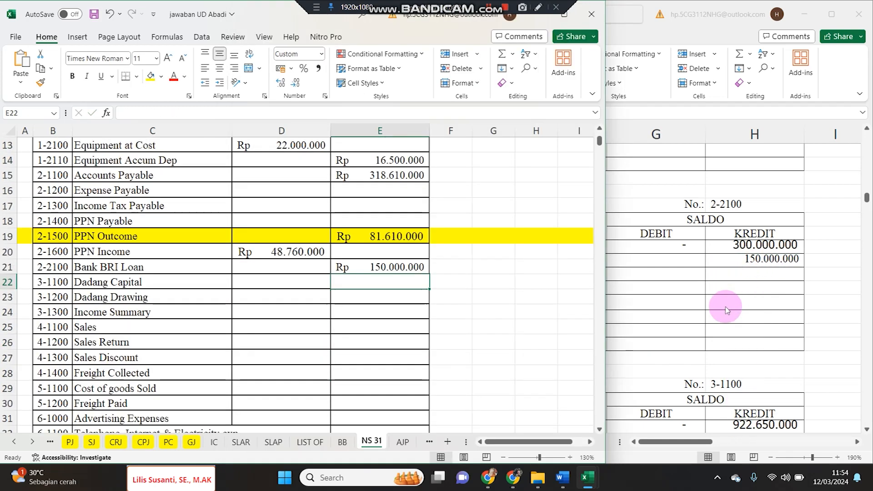
pyautogui.scroll(1, 721, 306)
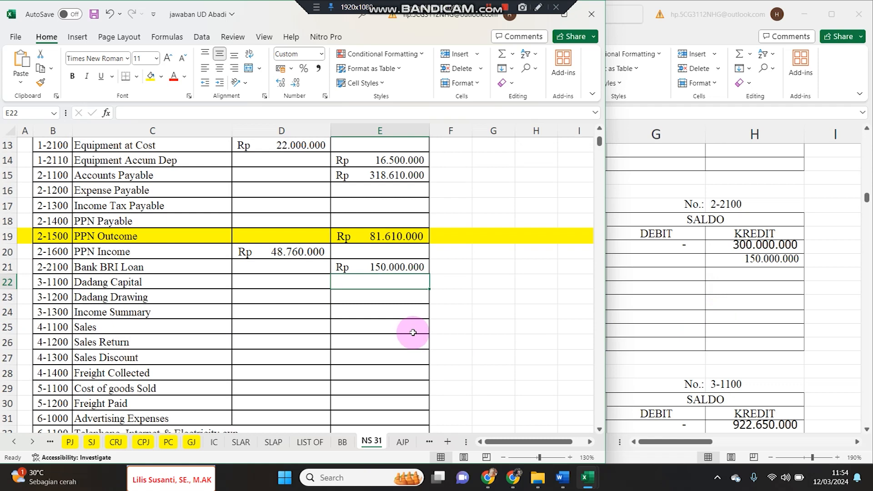
pyautogui.write('=')
pyautogui.click(726, 331)
pyautogui.scroll(-3, 746, 345)
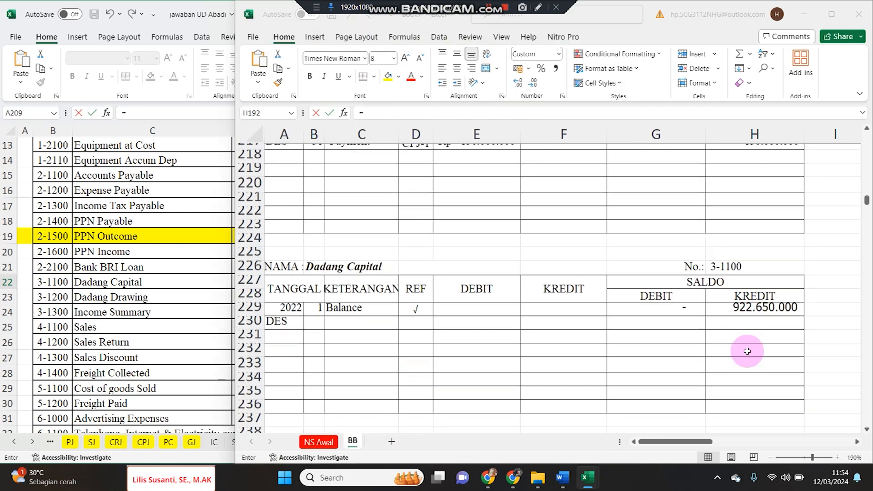
pyautogui.press('Return')
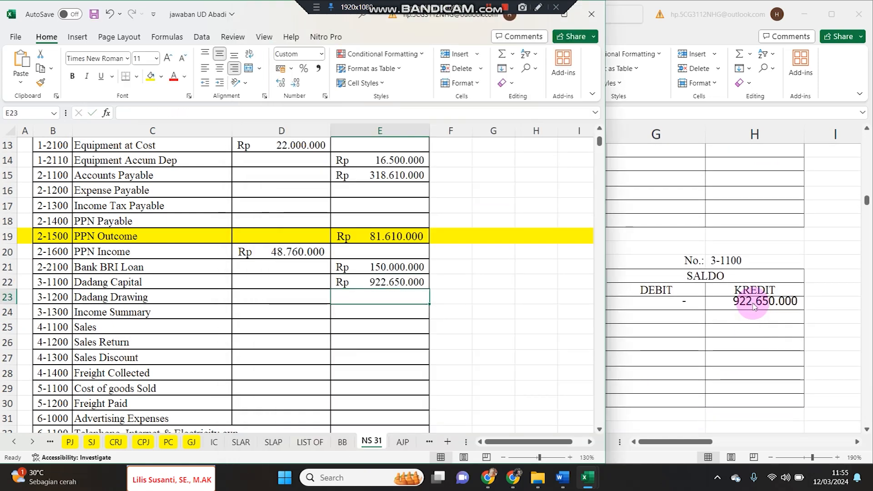
# Link the owner's drawing debit in D23 to the ledger debit balance in G242.
pyautogui.click(753, 307)
pyautogui.scroll(-4, 746, 332)
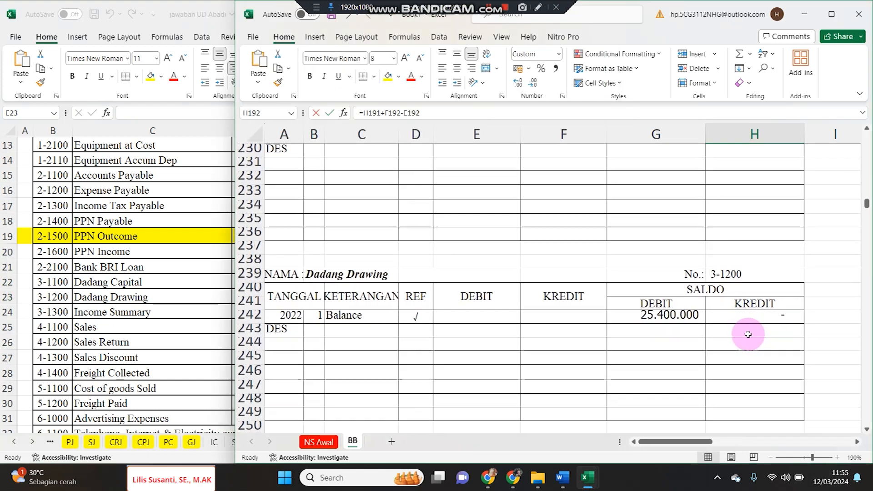
pyautogui.click(114, 322)
pyautogui.click(299, 295)
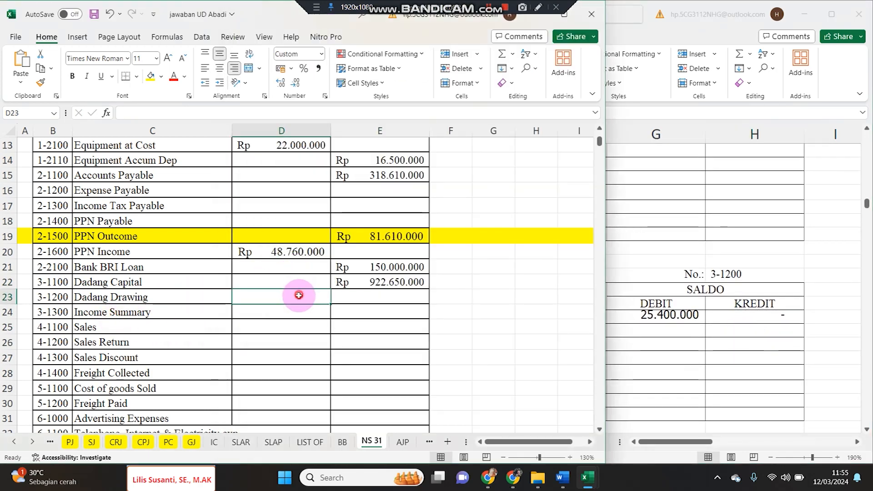
pyautogui.write('=')
pyautogui.click(684, 309)
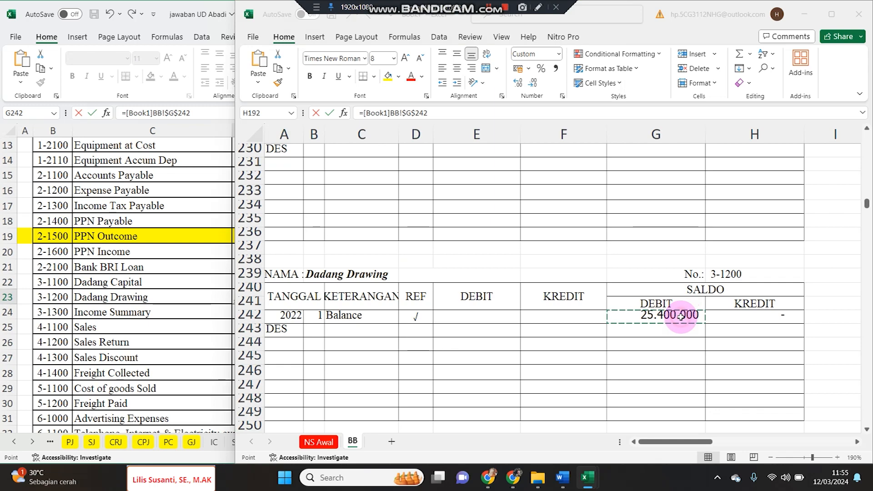
pyautogui.press('Return')
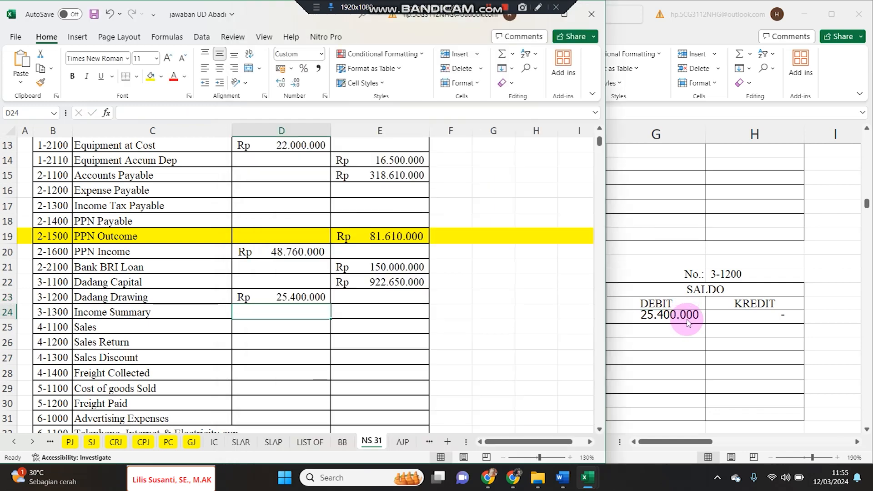
# Clear the opening balance entries of the Income Summary ledger in row 254, from column B to H.
pyautogui.click(684, 321)
pyautogui.scroll(-4, 691, 321)
pyautogui.moveTo(314, 319); pyautogui.dragTo(760, 318)
pyautogui.press('Delete')
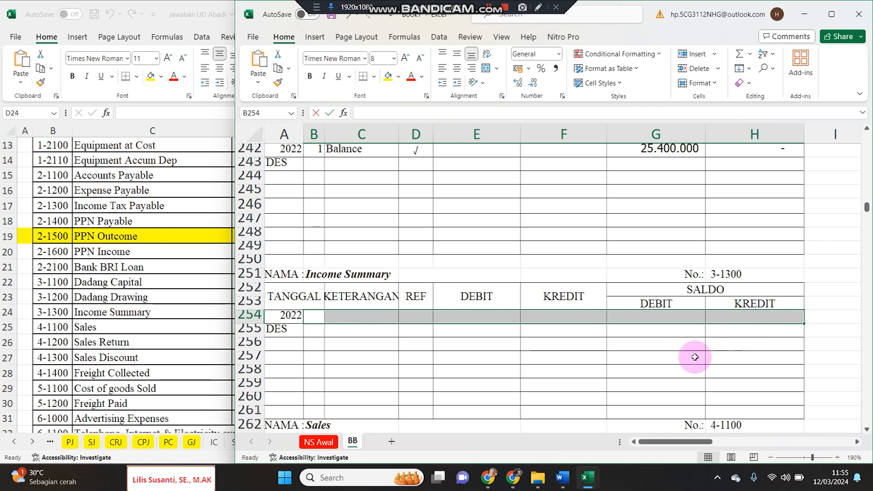
# Link the Sales credit in E25 to its final ledger credit balance in H266.
pyautogui.scroll(-3, 696, 355)
pyautogui.click(165, 326)
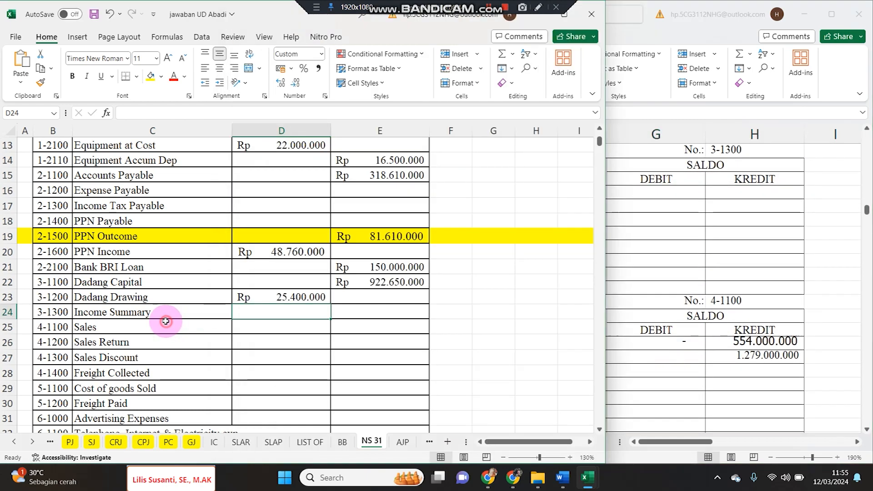
pyautogui.click(385, 327)
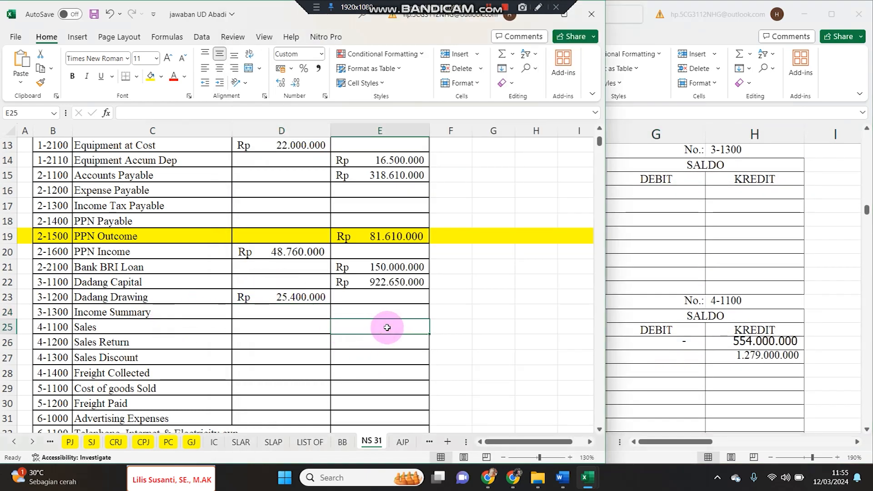
pyautogui.write('=')
pyautogui.click(788, 354)
pyautogui.press('Return')
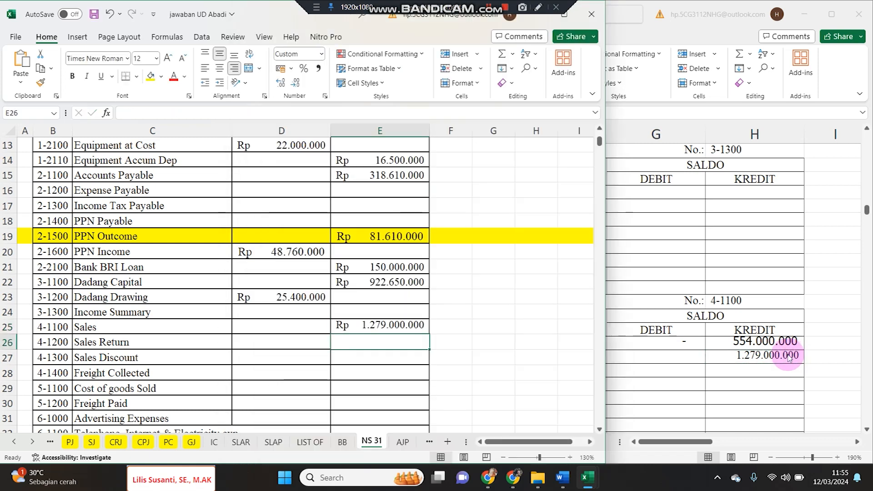
# Link the Sales Return debit in D26 to its final ledger debit balance in G281.
pyautogui.click(301, 342)
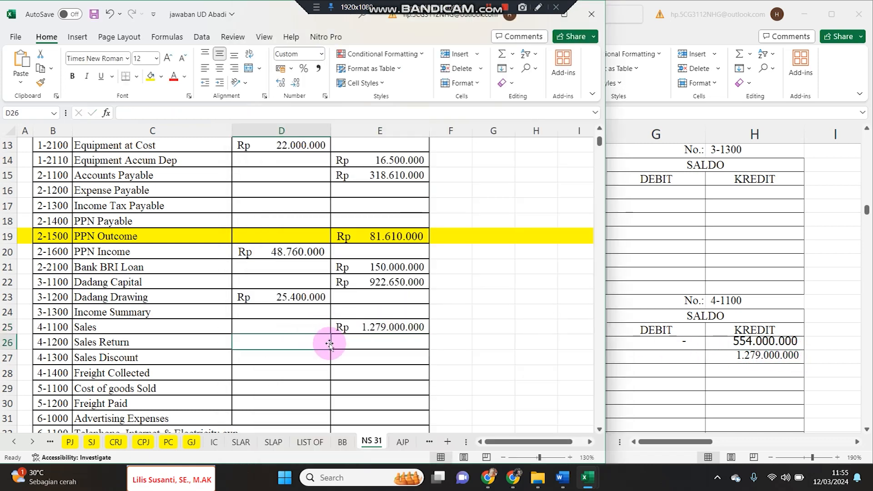
pyautogui.write('=')
pyautogui.click(687, 353)
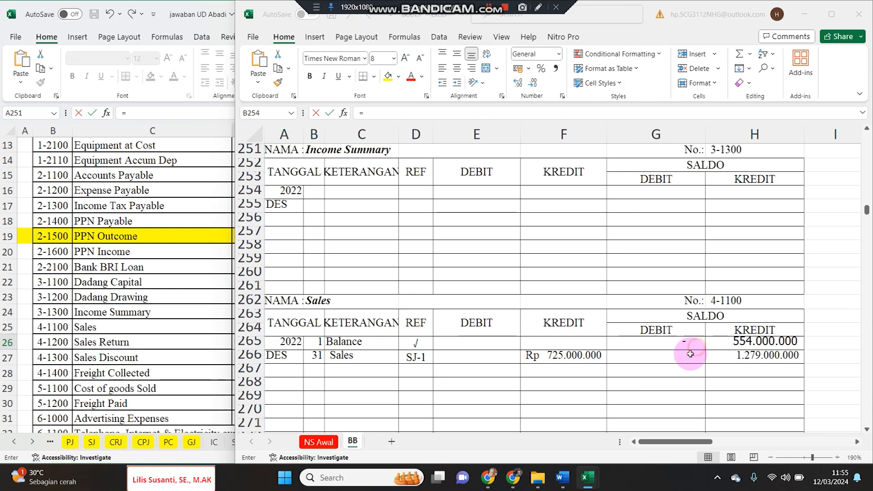
pyautogui.scroll(-4, 686, 357)
pyautogui.scroll(-1, 686, 361)
pyautogui.click(667, 356)
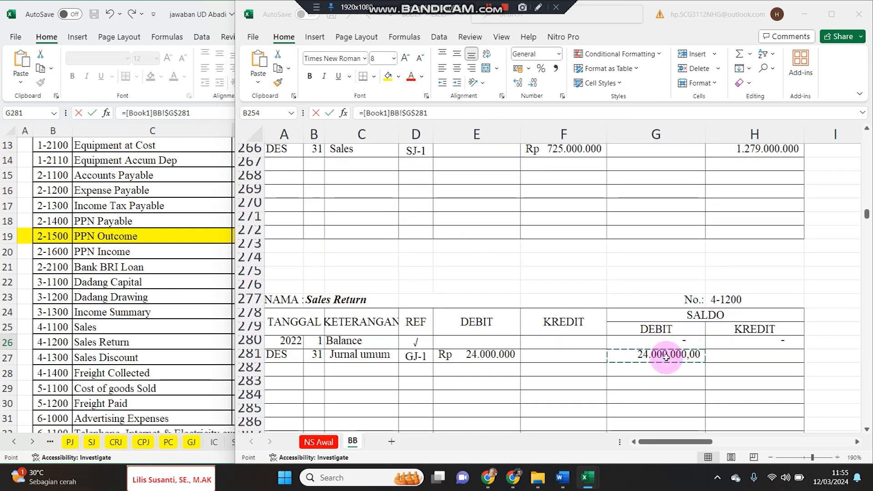
pyautogui.press('Return')
# Delete the opening balance row 280 from the Sales Return ledger.
pyautogui.click(667, 356)
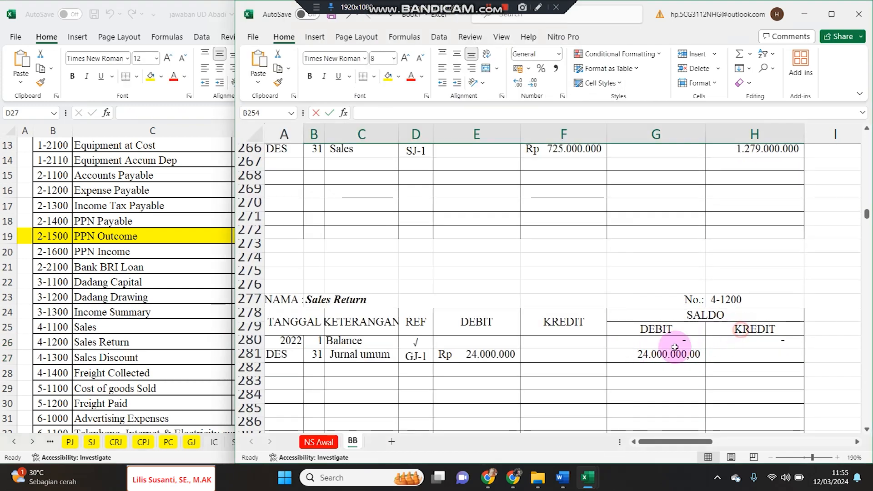
pyautogui.click(286, 345)
pyautogui.moveTo(282, 364); pyautogui.dragTo(286, 367)
pyautogui.rightClick(250, 342)
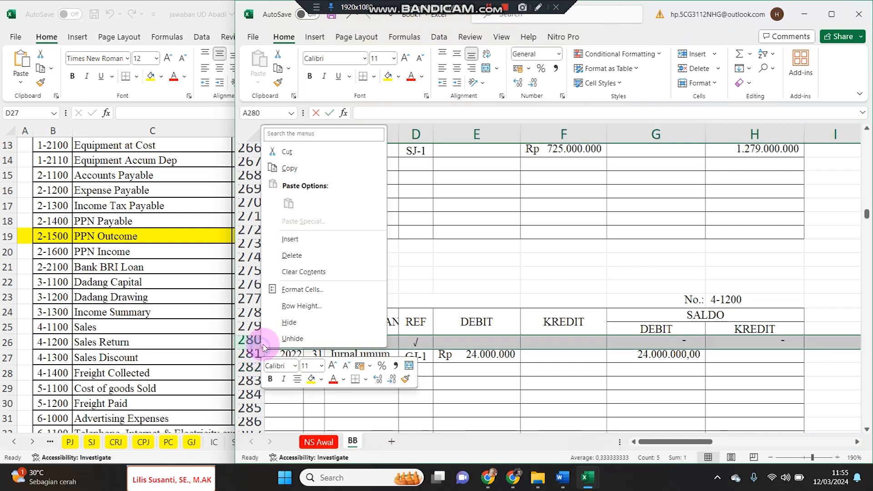
pyautogui.click(299, 256)
pyautogui.click(552, 298)
# Clear the opening balance entries of the Sales Discount ledger in row 291.
pyautogui.scroll(-2, 579, 368)
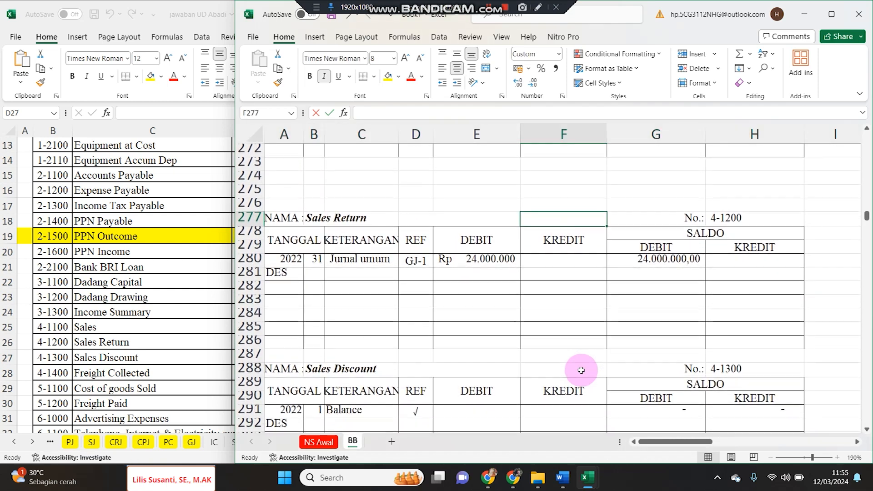
pyautogui.scroll(-2, 581, 371)
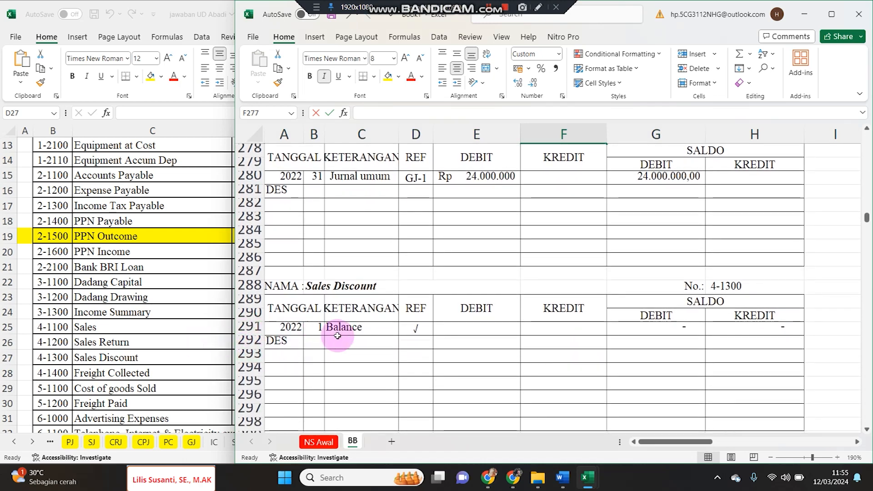
pyautogui.moveTo(320, 328); pyautogui.dragTo(814, 335)
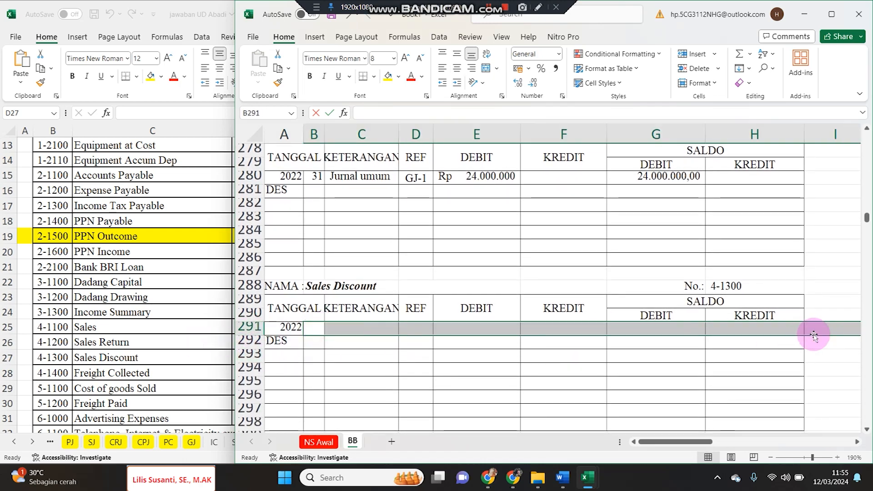
pyautogui.scroll(-5, 682, 384)
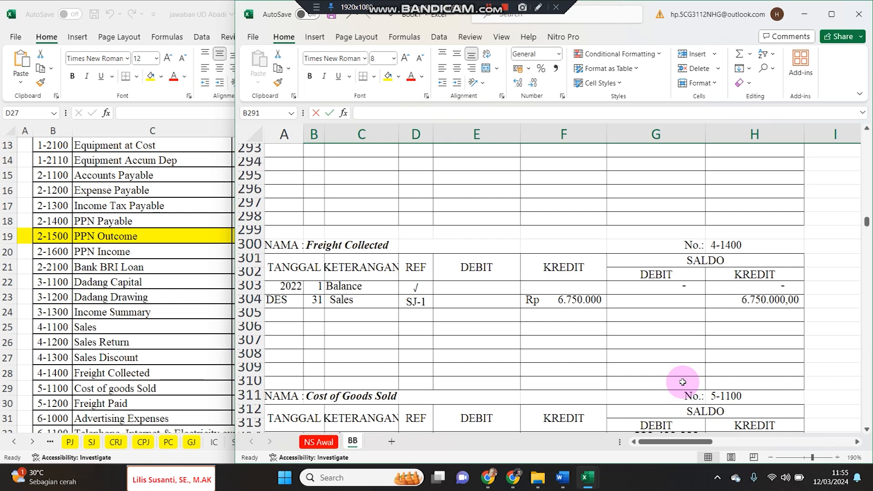
# Move the 2022 and DES labels of the Freight Collected ledger down one row and delete its opening balance row 303.
pyautogui.moveTo(317, 287); pyautogui.dragTo(659, 283)
pyautogui.click(275, 290)
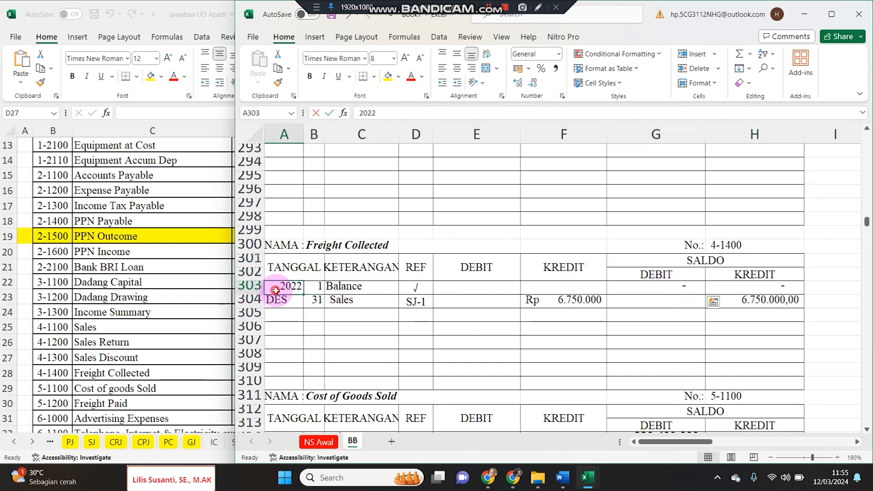
pyautogui.moveTo(278, 312); pyautogui.dragTo(278, 325)
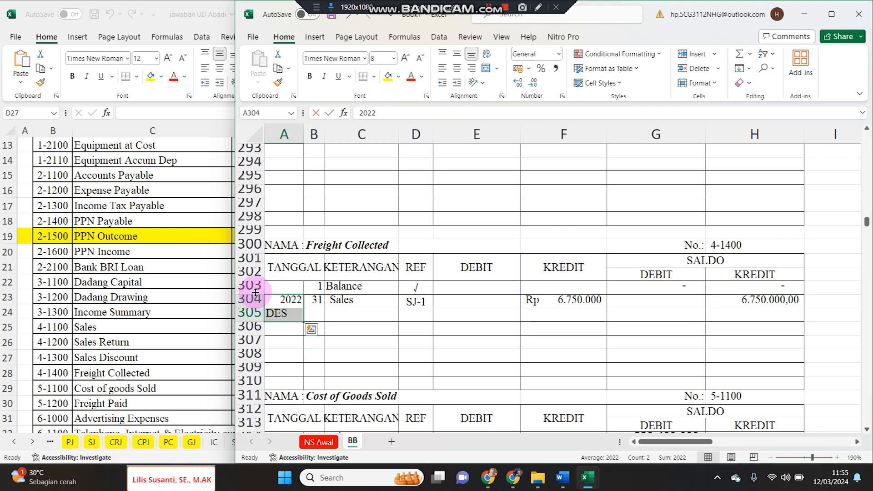
pyautogui.rightClick(249, 285)
pyautogui.click(283, 199)
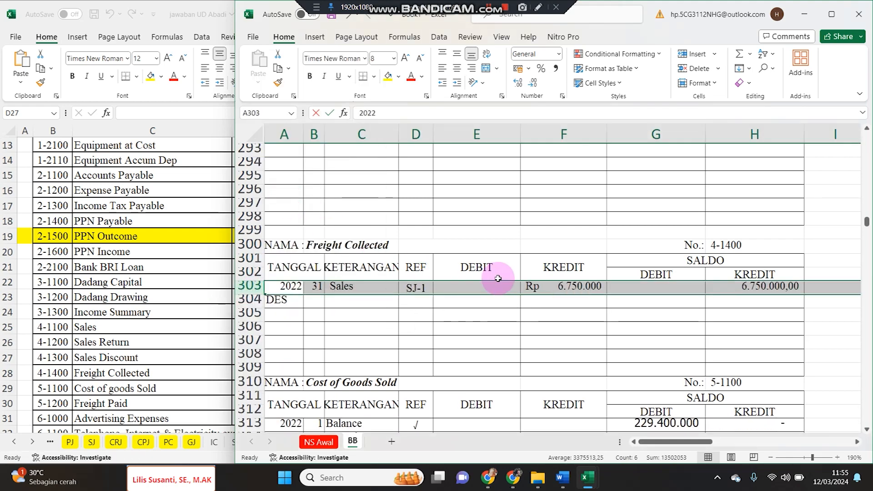
# Highlight the Freight Collected row 28 of the trial balance in yellow.
pyautogui.scroll(-2, 499, 323)
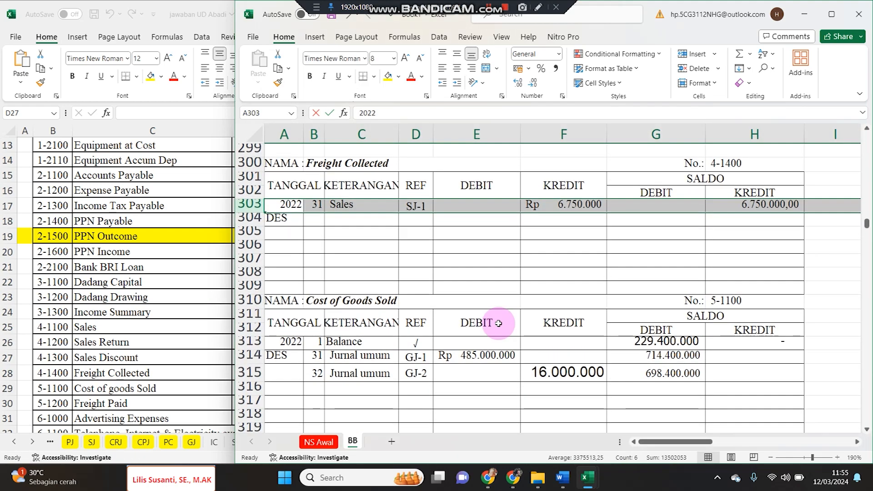
pyautogui.click(182, 348)
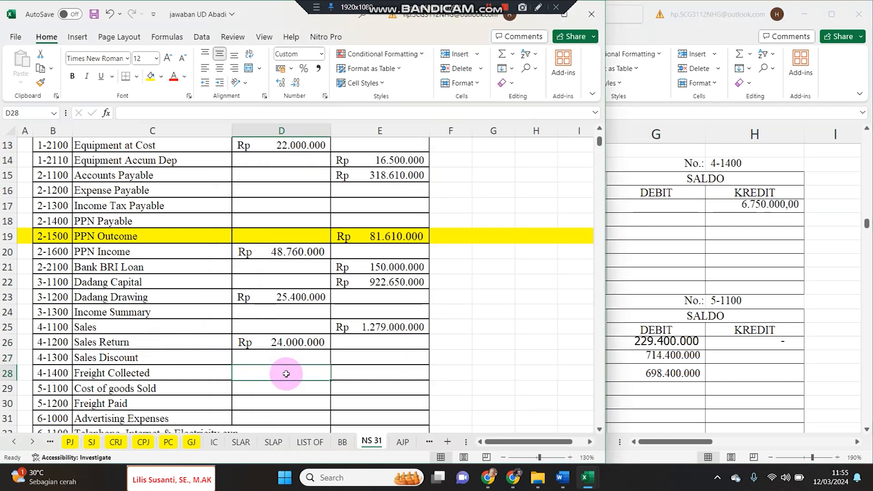
pyautogui.click(14, 374)
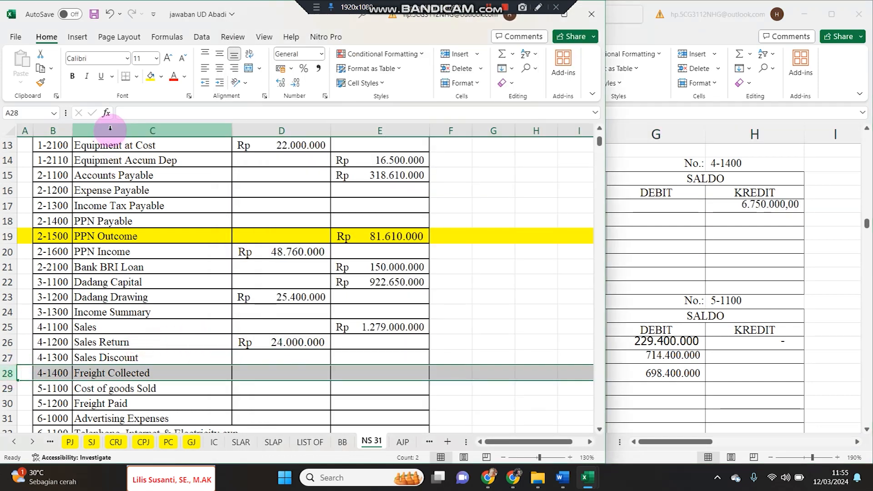
pyautogui.click(150, 76)
# Link the Freight Collected credit in E28 to its final ledger credit balance in H303.
pyautogui.click(396, 377)
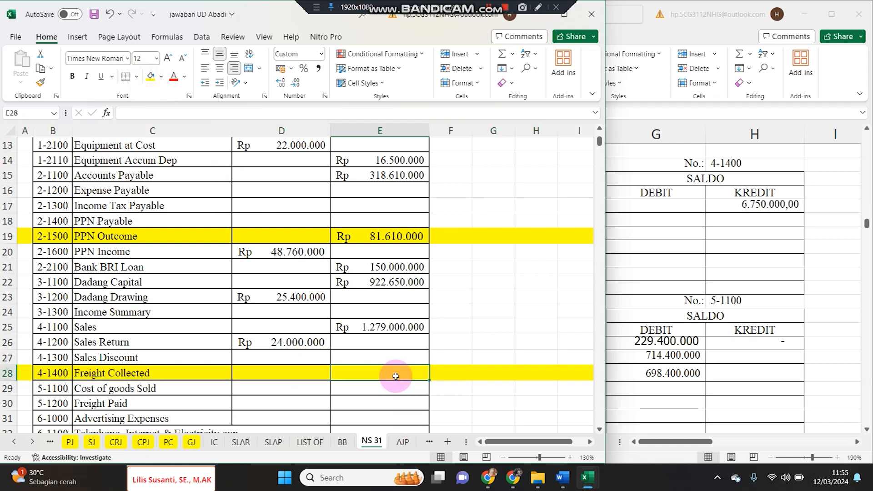
pyautogui.write('=')
pyautogui.click(612, 291)
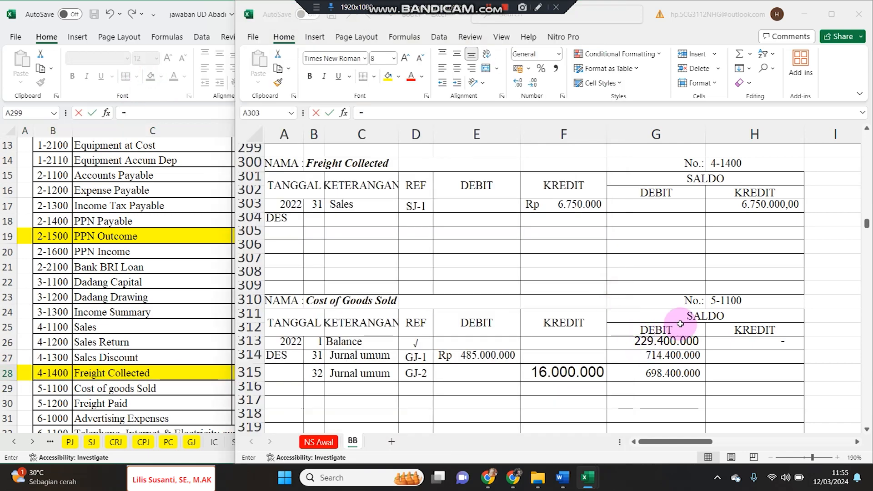
pyautogui.scroll(4, 681, 324)
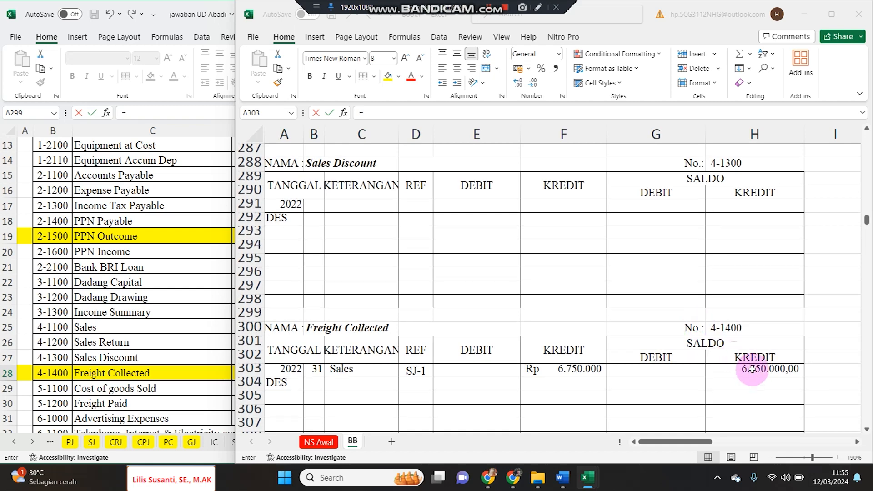
pyautogui.press('Return')
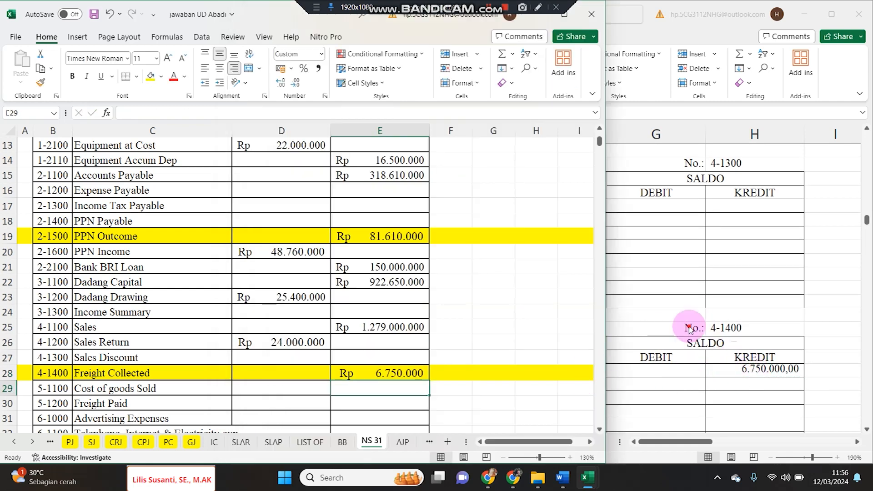
# Link the Cost of Goods Sold debit in D29 to its final ledger debit balance in G315.
pyautogui.click(689, 329)
pyautogui.scroll(-4, 690, 356)
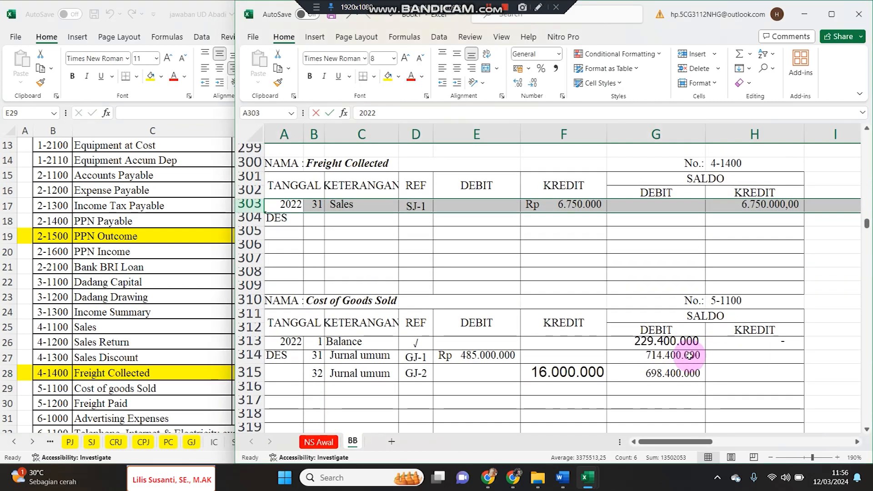
pyautogui.click(190, 342)
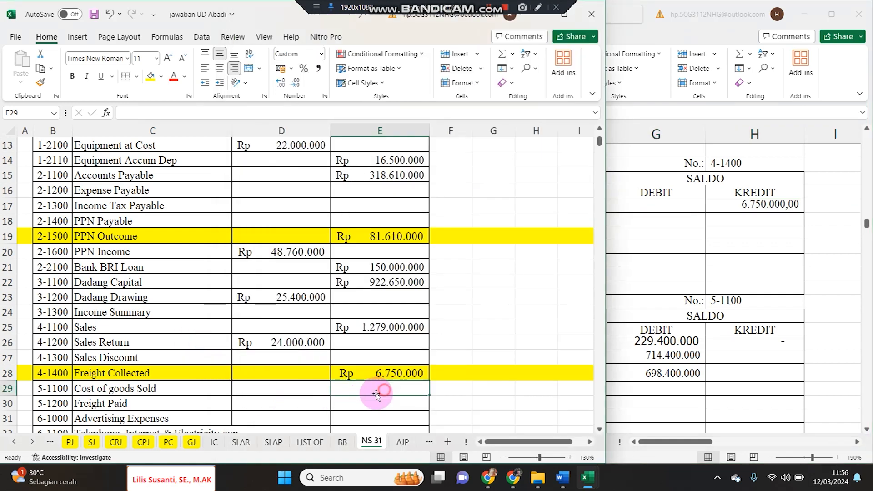
pyautogui.click(297, 391)
pyautogui.write('=')
pyautogui.click(691, 314)
pyautogui.click(672, 372)
pyautogui.press('Return')
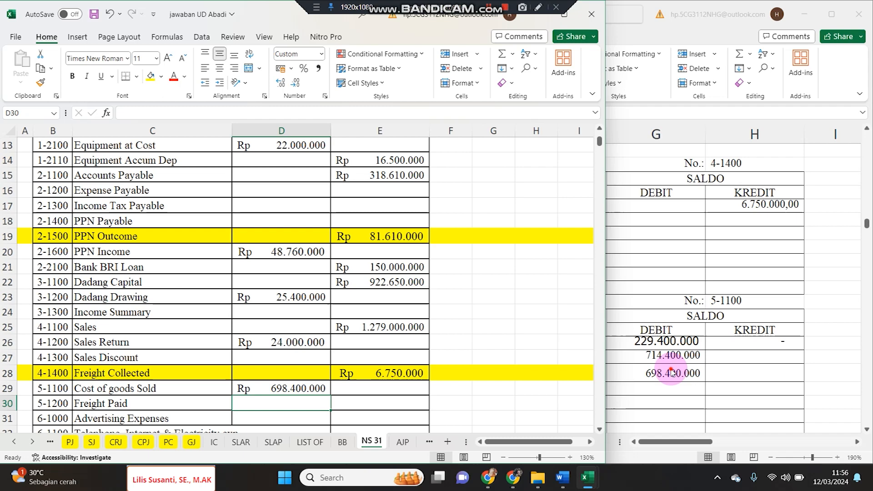
# Link the Freight Paid debit in D30 to its final ledger debit balance in G327.
pyautogui.click(671, 370)
pyautogui.click(47, 377)
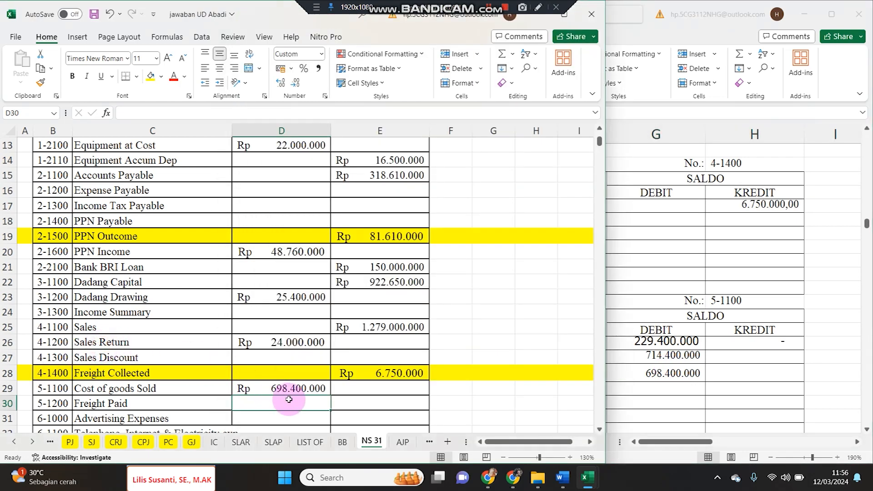
pyautogui.write('=')
pyautogui.click(695, 298)
pyautogui.scroll(-4, 681, 348)
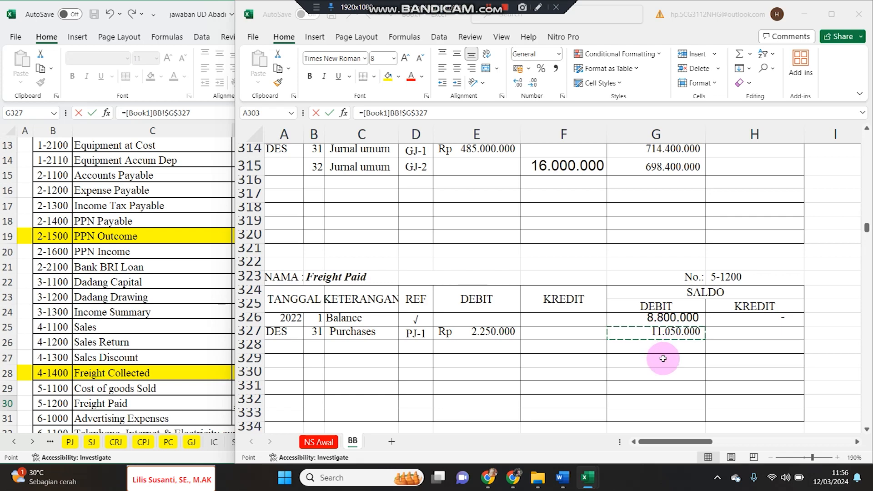
pyautogui.press('Return')
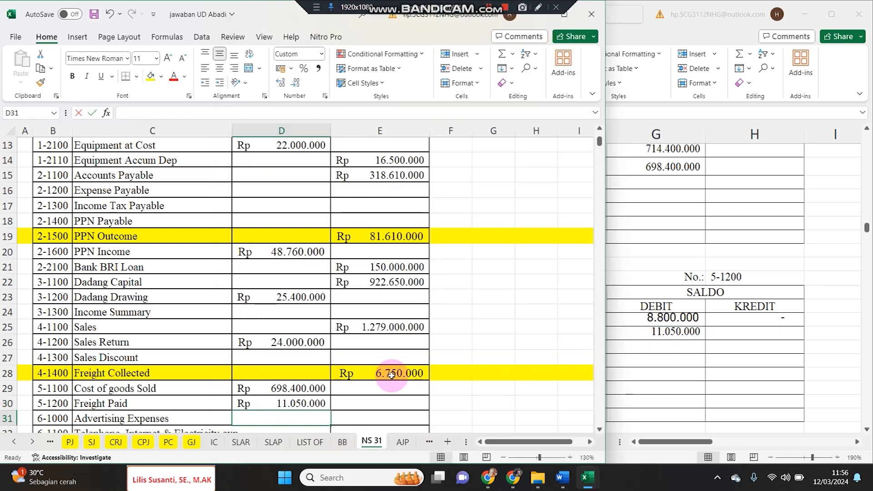
# Link the Advertising Expenses debit in D31 to its ledger debit balance in G339.
pyautogui.write('=')
pyautogui.click(760, 290)
pyautogui.scroll(-5, 723, 352)
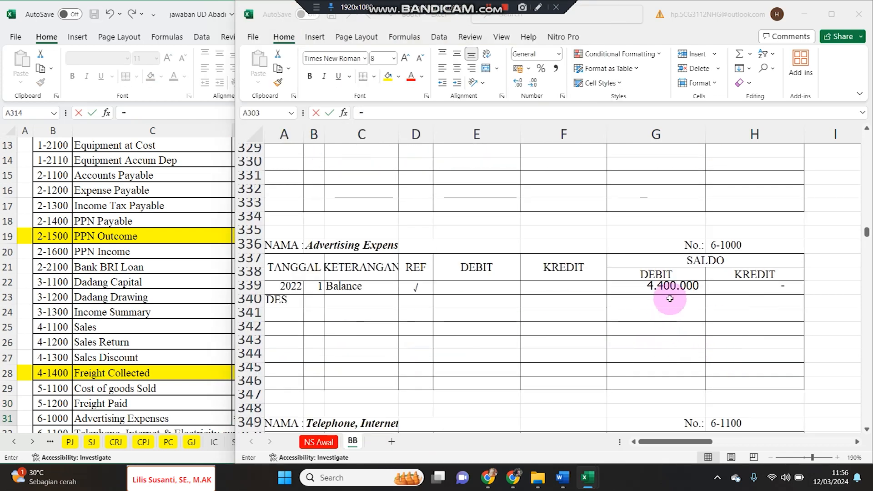
pyautogui.press('Return')
# Link the Telephone, Internet & Electricity expense debit in D32 to its ledger debit balance in G352.
pyautogui.write('=')
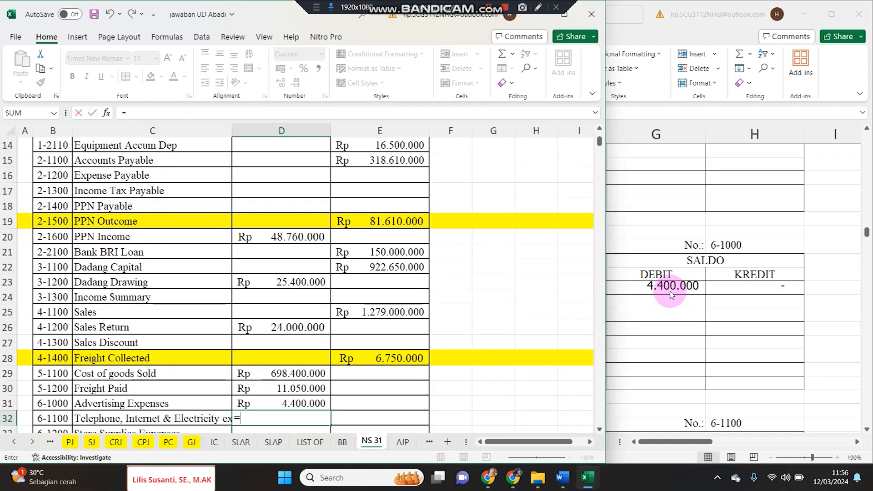
pyautogui.click(757, 239)
pyautogui.scroll(-4, 736, 295)
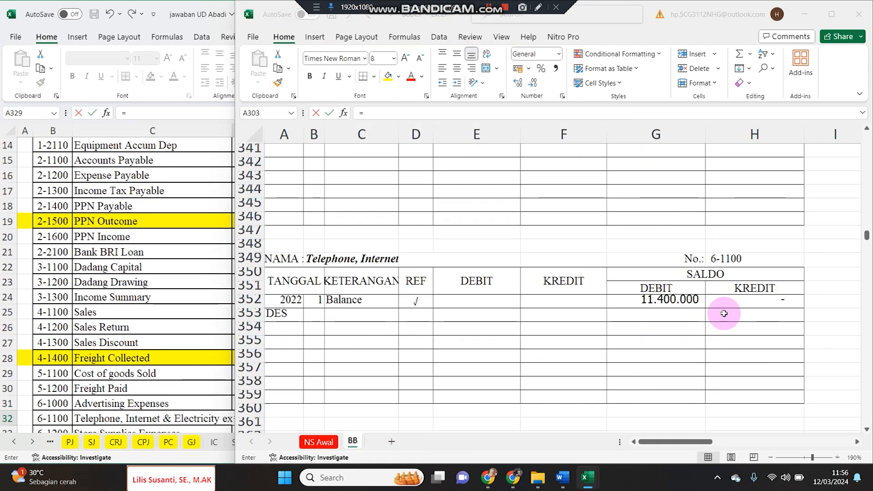
pyautogui.press('Return')
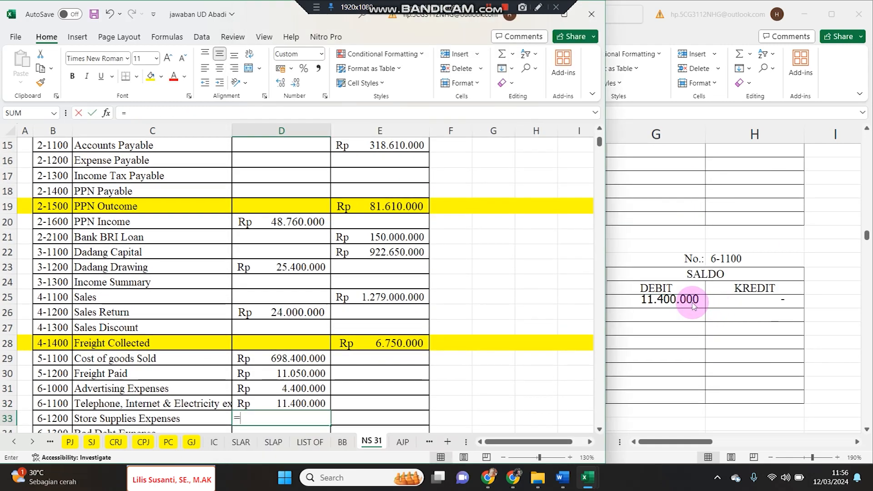
# Link the Store Supplies Expenses debit in D33 to its ledger debit balance in G365.
pyautogui.write('=')
pyautogui.click(801, 268)
pyautogui.scroll(-5, 786, 287)
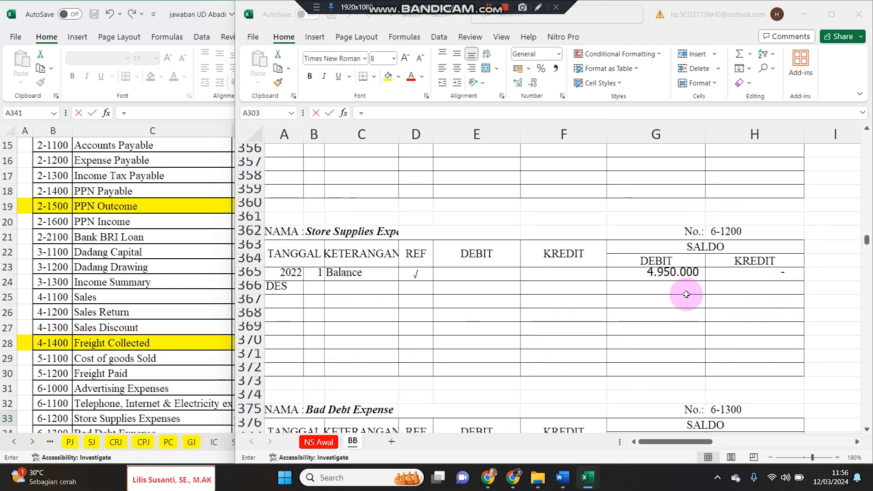
pyautogui.press('Return')
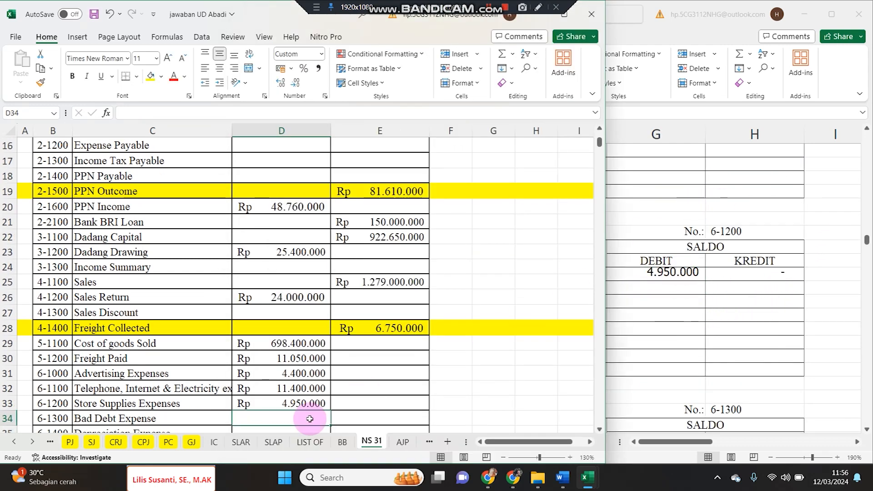
pyautogui.write('=')
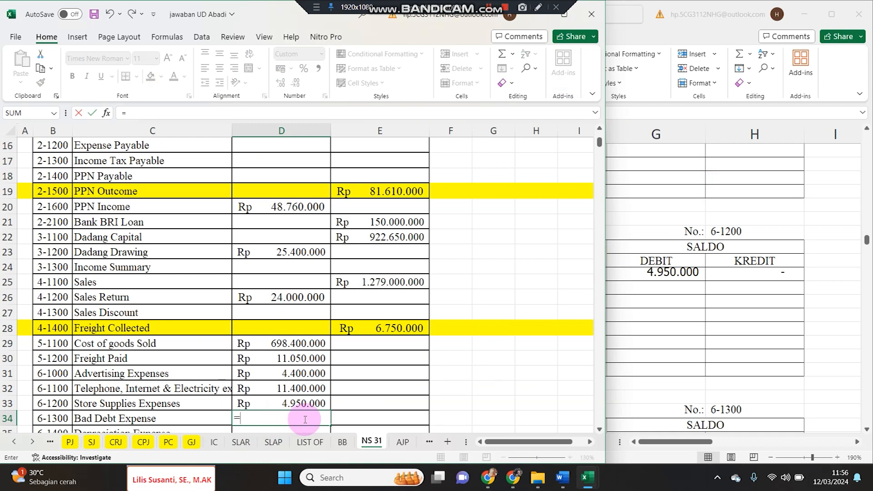
pyautogui.click(667, 338)
pyautogui.scroll(-3, 669, 344)
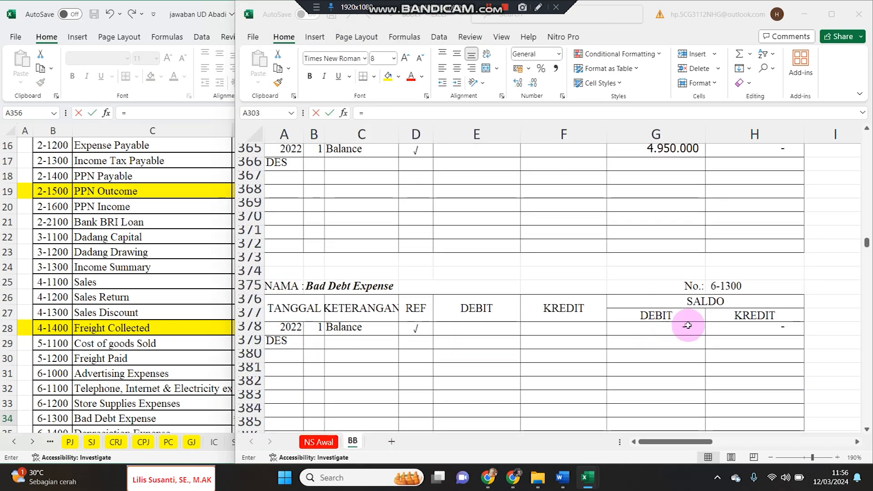
pyautogui.click(355, 327)
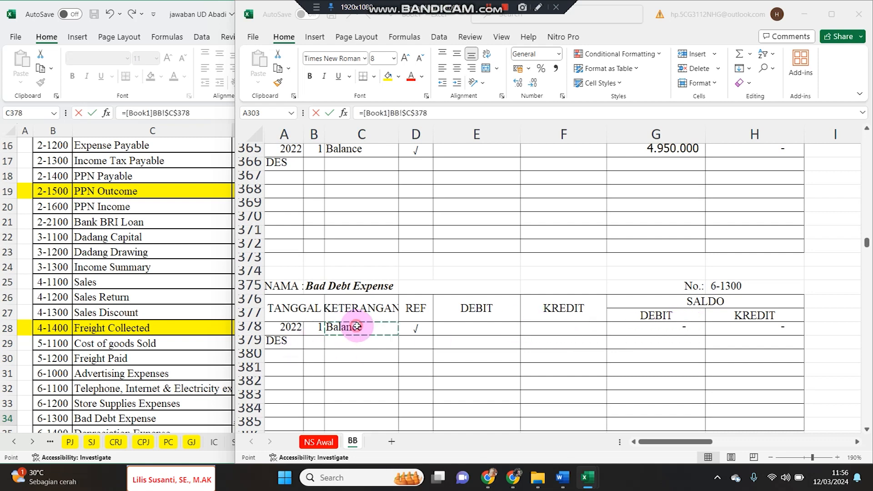
pyautogui.press('Return')
# Clear the opening balance entries of the Bad Debt Expense ledger in row 378.
pyautogui.click(746, 316)
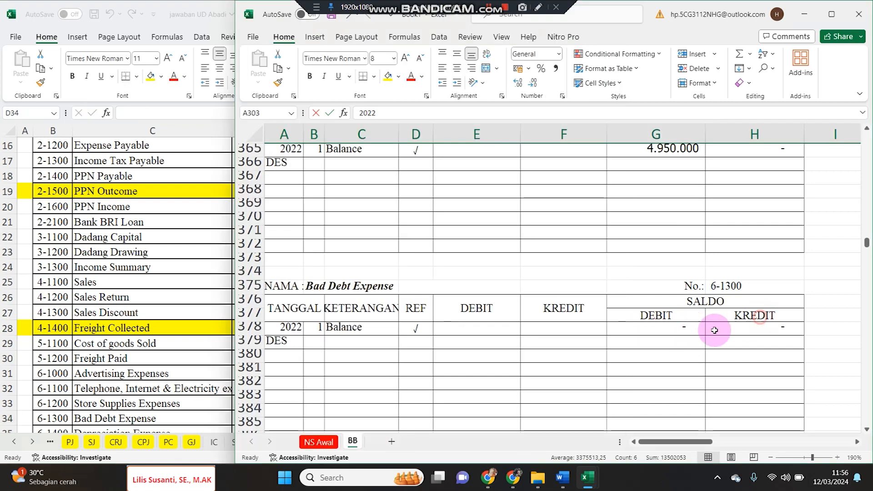
pyautogui.moveTo(315, 328); pyautogui.dragTo(728, 328)
pyautogui.press('Delete')
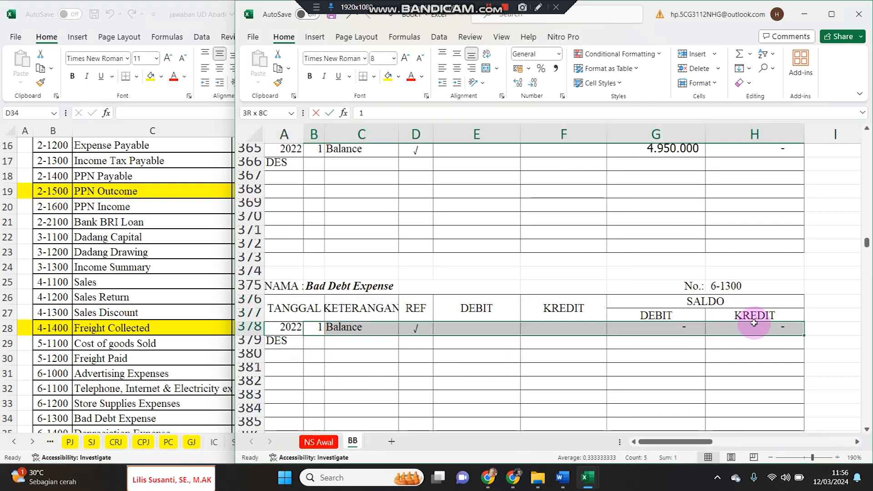
# Link the Depreciation Expense debit in D35 to its ledger debit balance in G391.
pyautogui.scroll(-4, 590, 364)
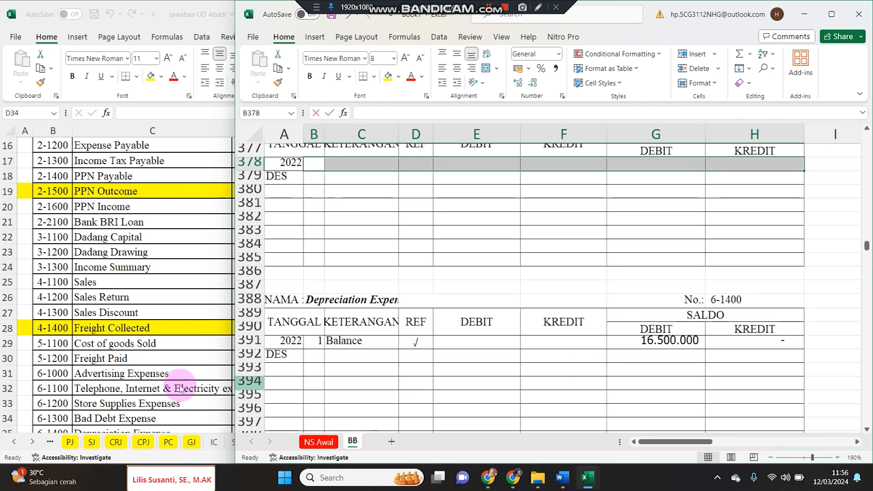
pyautogui.click(136, 362)
pyautogui.scroll(-2, 286, 334)
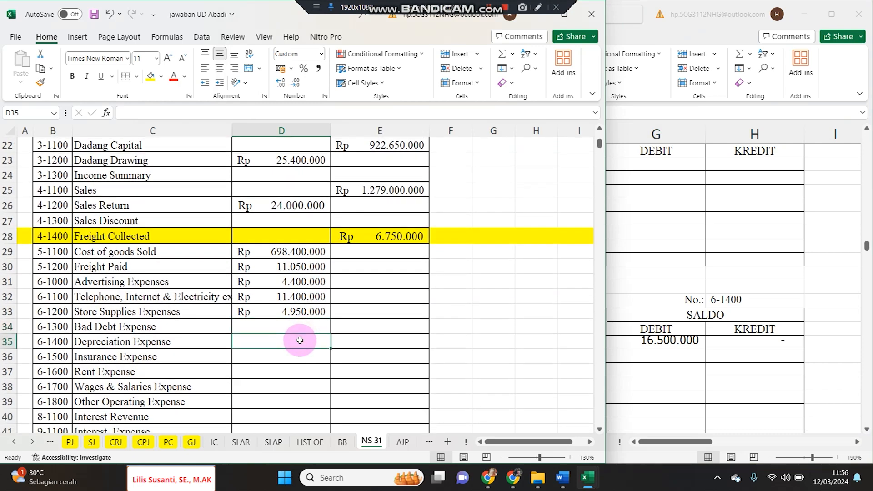
pyautogui.write('=')
pyautogui.click(728, 321)
pyautogui.click(649, 346)
pyautogui.press('Return')
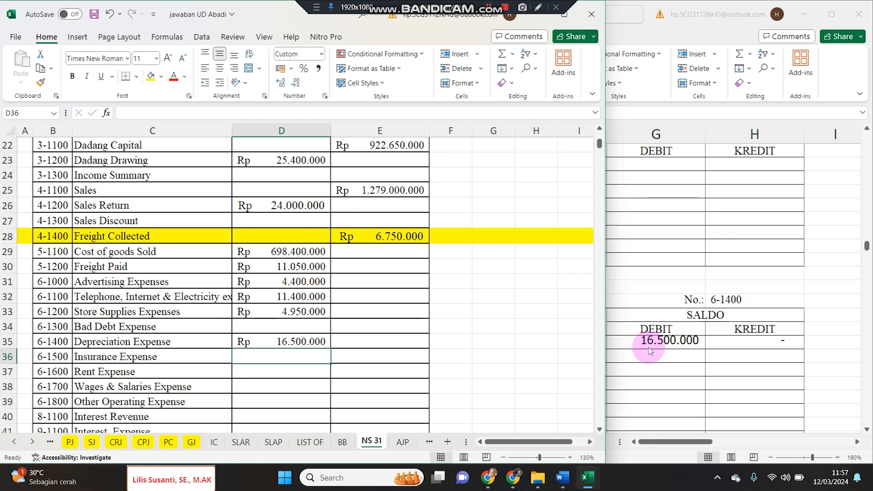
# Link the Insurance Expense debit in D36 to its ledger debit balance in G404.
pyautogui.write('=')
pyautogui.click(748, 276)
pyautogui.scroll(-5, 733, 291)
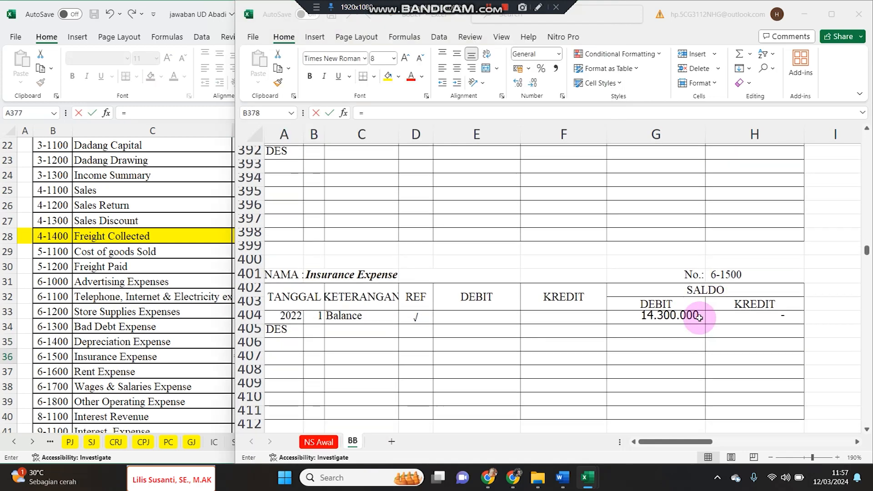
pyautogui.click(689, 314)
pyautogui.press('Return')
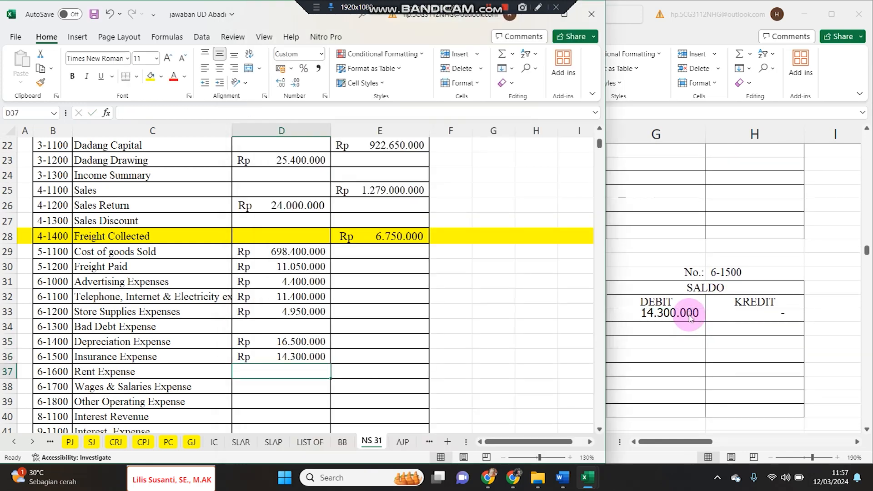
# Link the Rent Expense debit in D37 to its ledger debit balance in G417.
pyautogui.write('=')
pyautogui.click(709, 346)
pyautogui.scroll(-5, 696, 347)
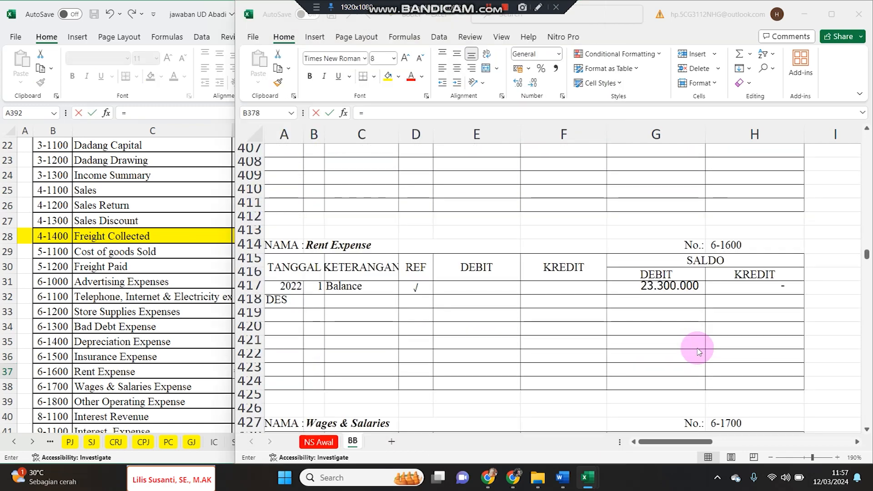
pyautogui.click(670, 289)
pyautogui.press('Return')
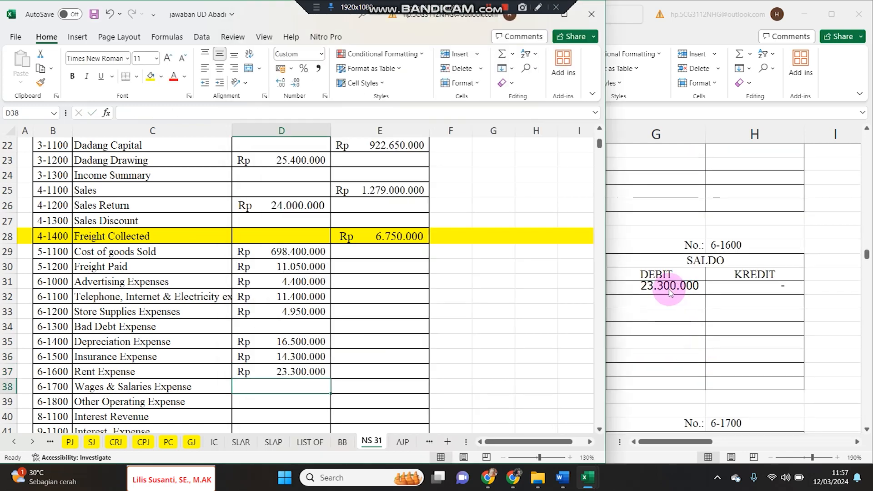
# Link the Wages & Salaries Expense debit in D38 to its ledger debit balance in G430.
pyautogui.write('=')
pyautogui.click(714, 302)
pyautogui.scroll(-4, 704, 312)
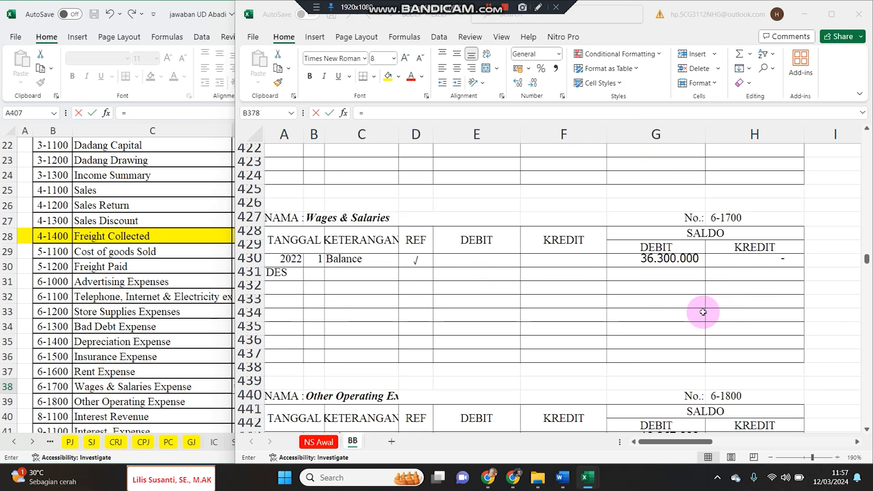
pyautogui.click(675, 263)
pyautogui.press('Return')
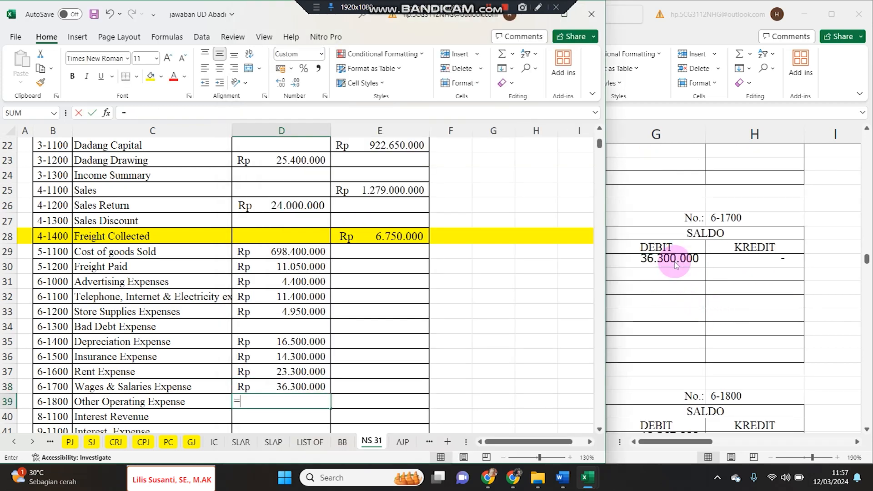
# Link the Other Operating Expense debit in D39 to its ledger debit balance in G443.
pyautogui.click(740, 274)
pyautogui.scroll(-5, 728, 291)
pyautogui.write('=')
pyautogui.click(675, 235)
pyautogui.press('Return')
# Link Interest Revenue to its ledger credit balance in H456 and move the formula to the credit cell E40.
pyautogui.write('=')
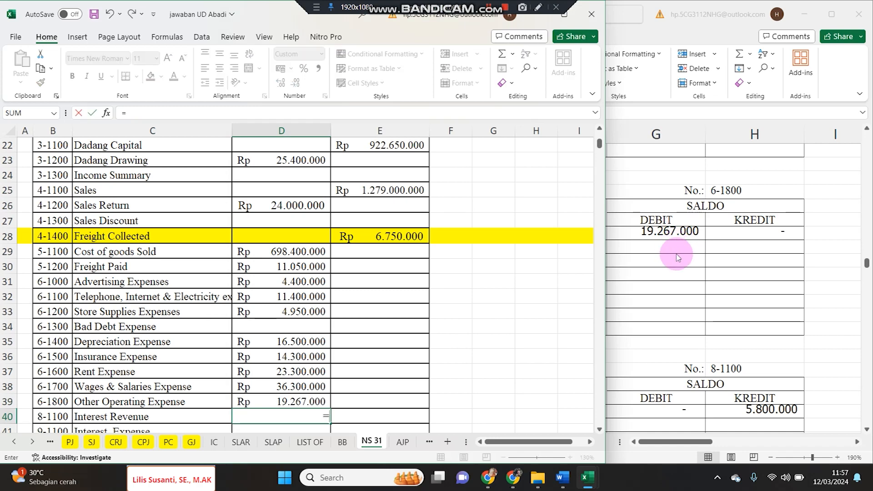
pyautogui.click(690, 301)
pyautogui.scroll(-4, 690, 301)
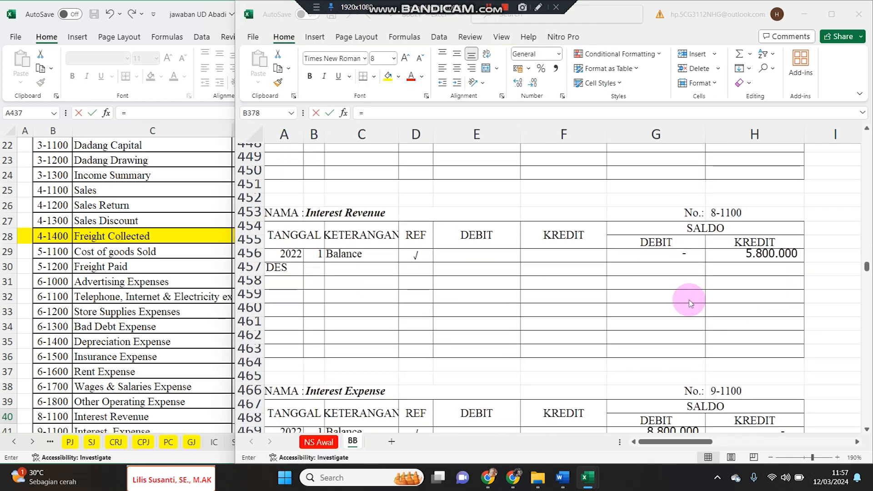
pyautogui.click(749, 244)
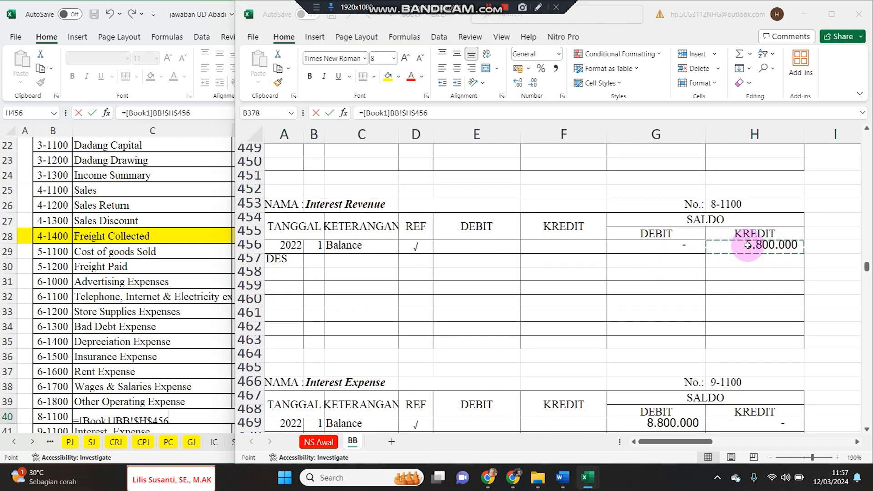
pyautogui.press('Return')
pyautogui.click(289, 401)
pyautogui.moveTo(293, 409); pyautogui.dragTo(343, 400)
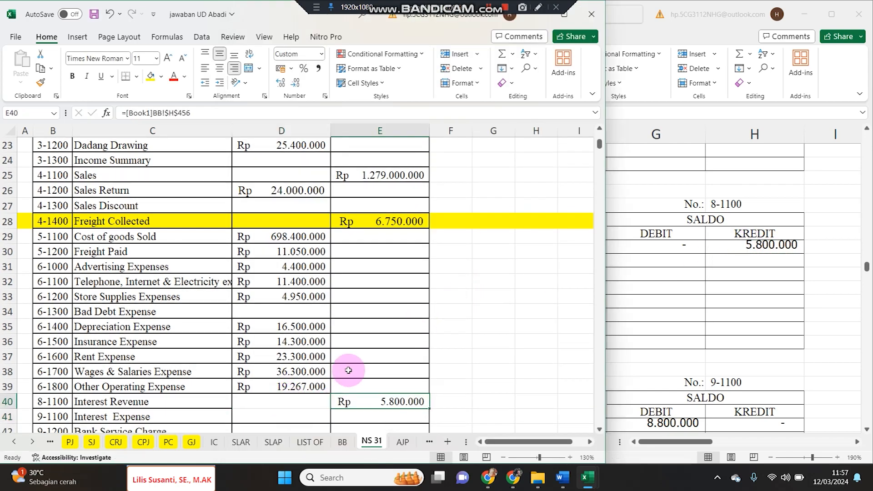
# Restore the borders and format of D40 and D41 by filling upward from the empty cell D42.
pyautogui.click(312, 428)
pyautogui.scroll(-1, 314, 410)
pyautogui.moveTo(329, 394)
pyautogui.mouseDown()
pyautogui.moveTo(324, 359)
pyautogui.moveTo(335, 369)
pyautogui.mouseUp()
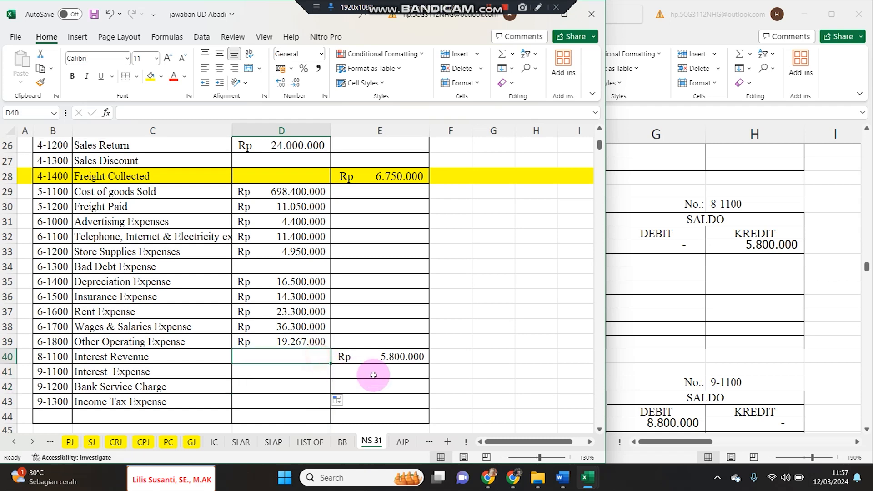
pyautogui.click(335, 371)
pyautogui.click(297, 383)
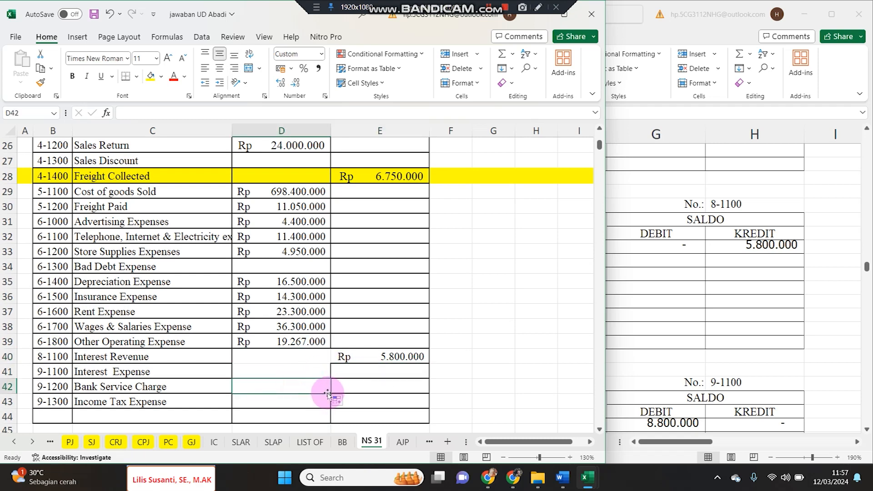
pyautogui.moveTo(331, 393); pyautogui.dragTo(329, 357)
pyautogui.click(367, 360)
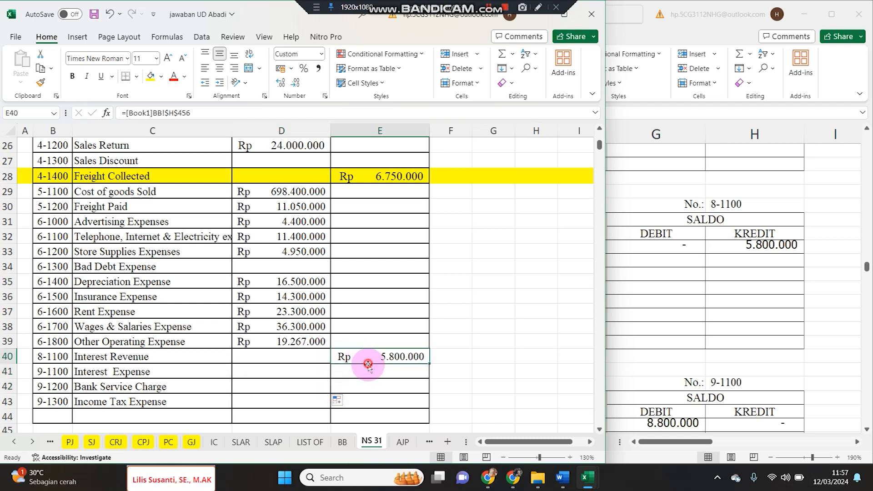
pyautogui.click(370, 373)
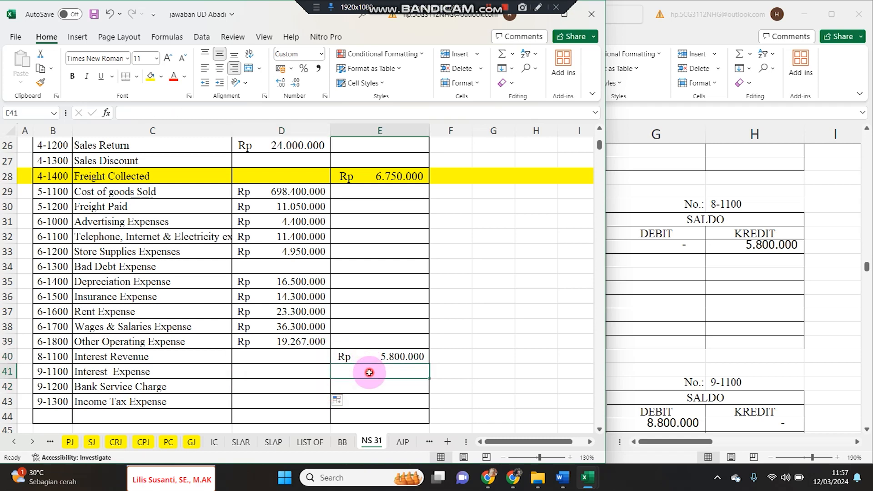
# Link the Interest Expense debit in D41 to its final ledger debit balance in G470.
pyautogui.click(307, 374)
pyautogui.write('=')
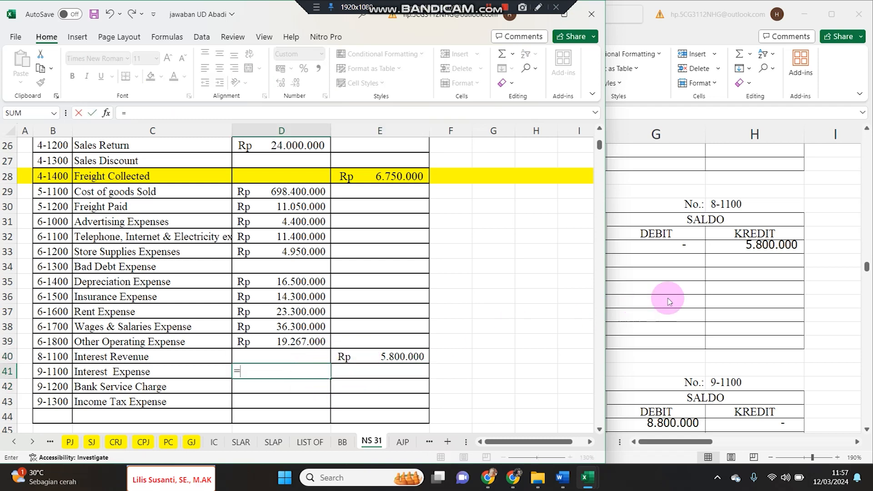
pyautogui.click(667, 298)
pyautogui.scroll(-2, 659, 353)
pyautogui.click(655, 353)
pyautogui.press('Return')
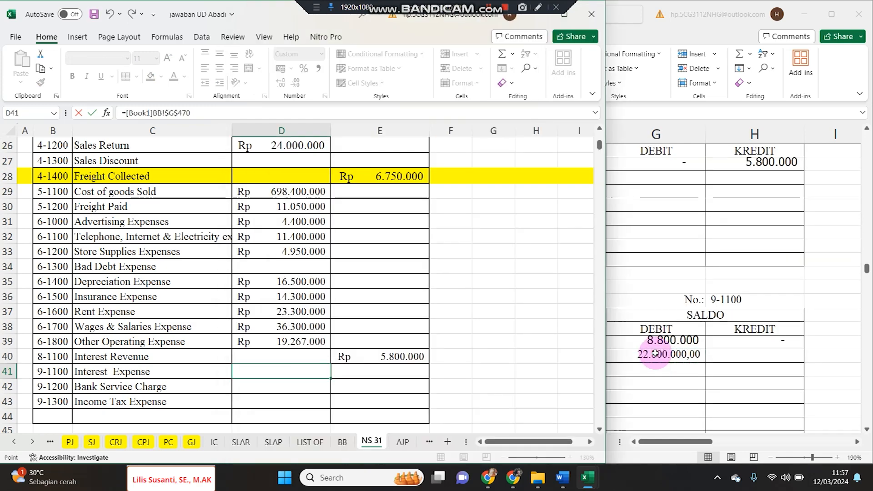
# Link the Bank Service Charge debit in D42 to its ledger debit balance in G482.
pyautogui.click(809, 307)
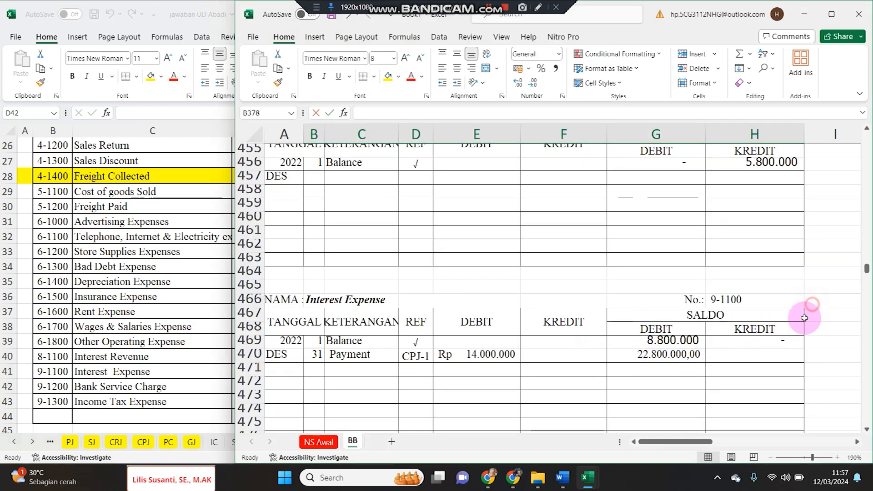
pyautogui.scroll(-6, 802, 335)
pyautogui.scroll(-2, 802, 336)
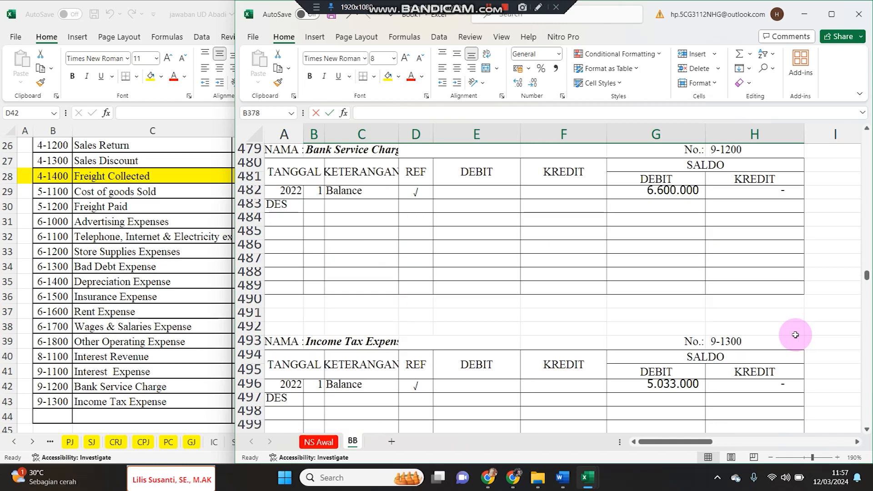
pyautogui.click(175, 372)
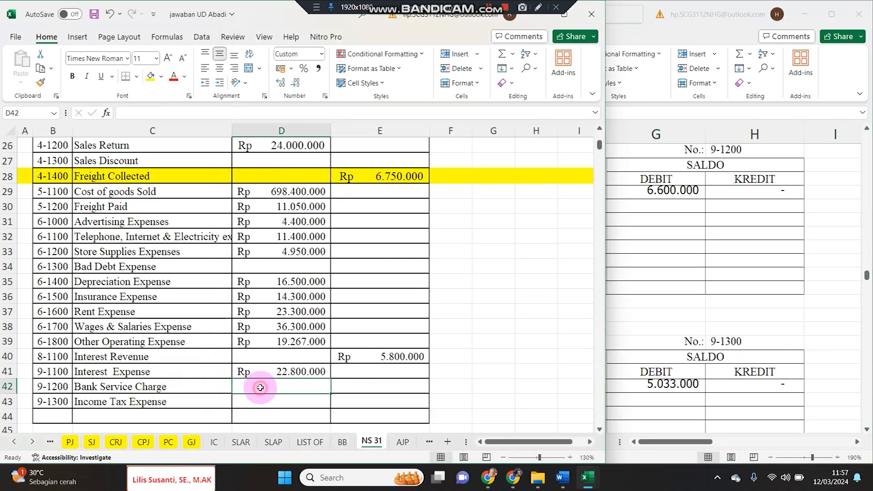
pyautogui.write('=')
pyautogui.click(671, 203)
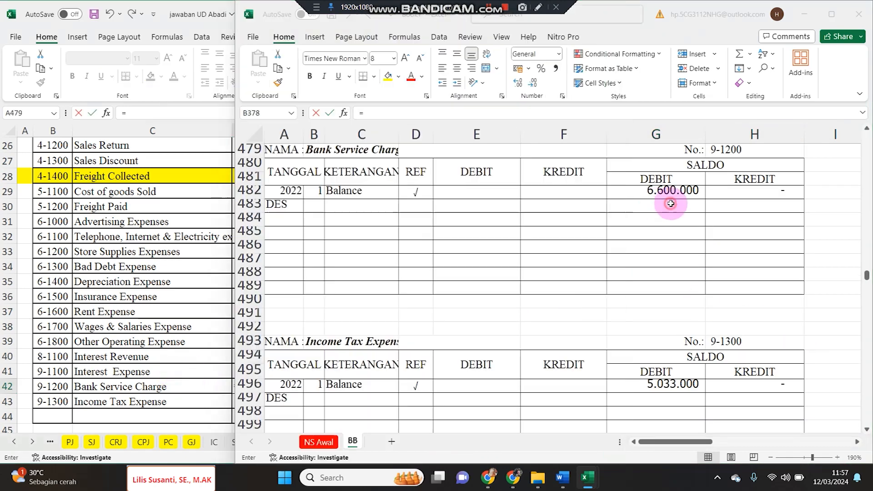
pyautogui.click(662, 199)
pyautogui.press('Return')
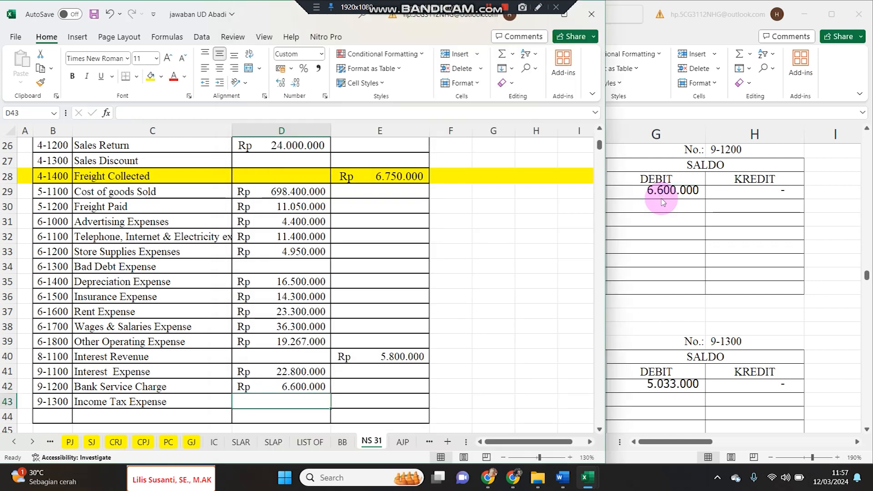
# Link the Income Tax Expense debit in D43 to its ledger debit balance in G496.
pyautogui.write('=')
pyautogui.click(750, 287)
pyautogui.scroll(-1, 672, 366)
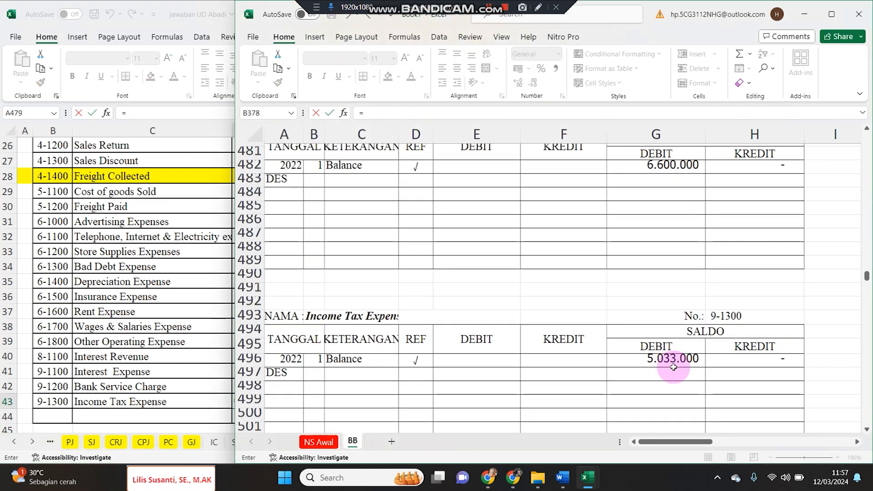
pyautogui.click(662, 336)
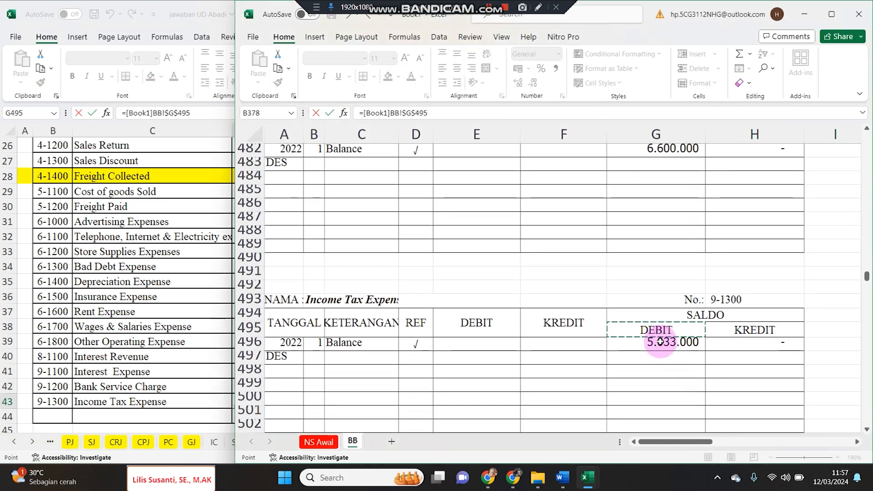
pyautogui.press('Return')
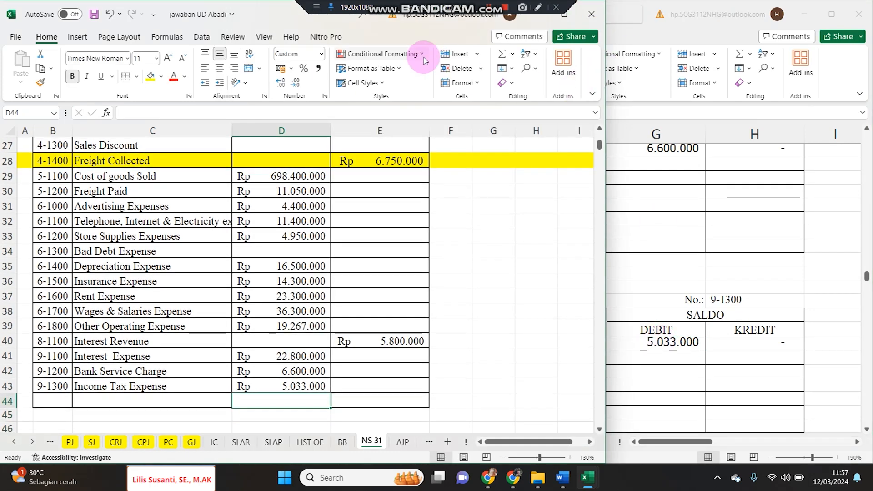
# Total the debit column with SUM over D5:D43 in D44 and copy the formula to the credit column in E44.
pyautogui.click(502, 56)
pyautogui.moveTo(283, 386); pyautogui.dragTo(285, 217)
pyautogui.press('Return')
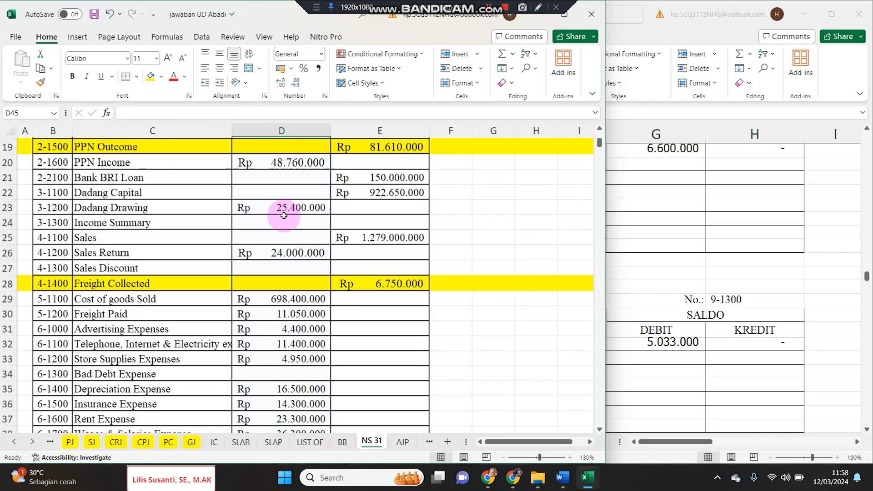
pyautogui.hotkey('ctrl', 'c')
pyautogui.press('Right')
pyautogui.press('Return')
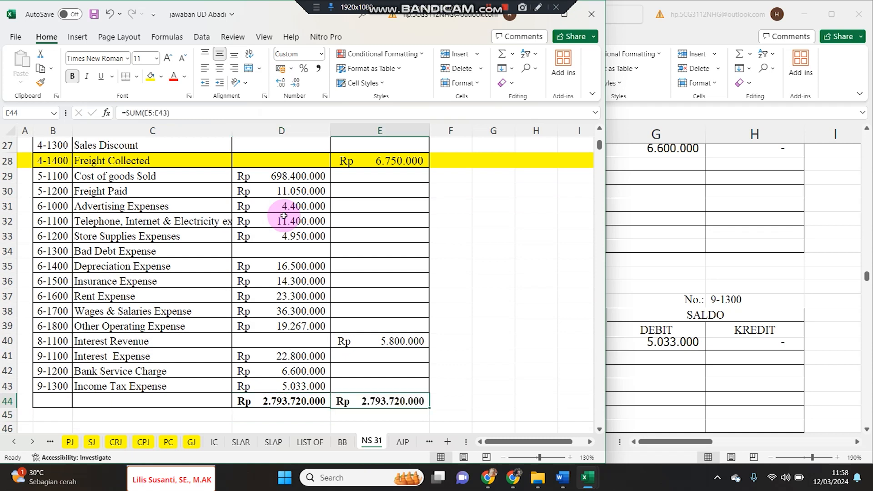
# Label the total row "Jumlah" in C44.
pyautogui.press('Left')
pyautogui.press('Left')
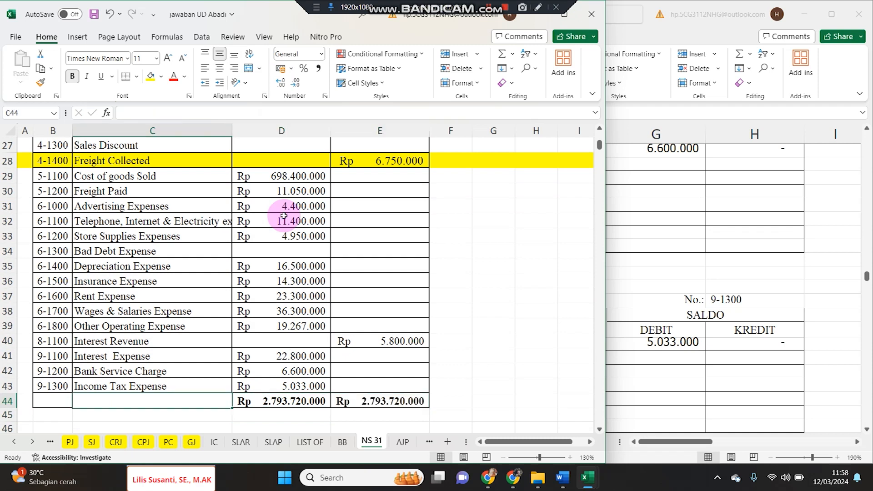
pyautogui.write('Jum')
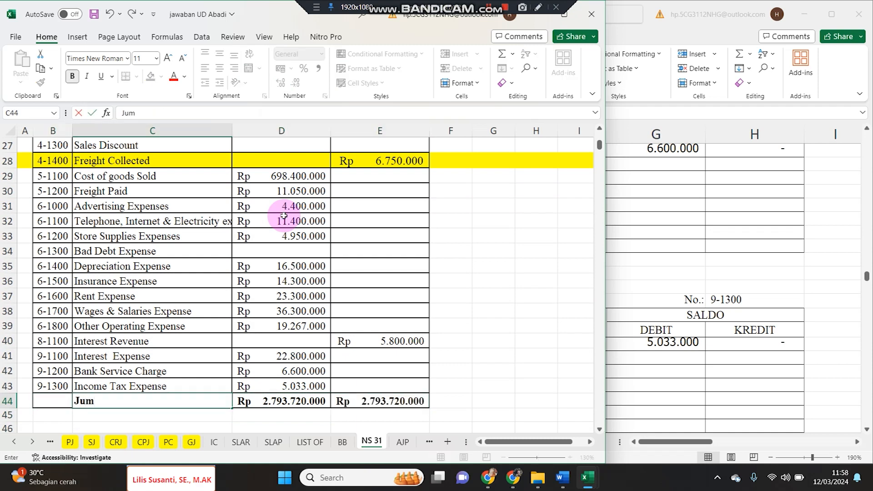
pyautogui.write('lah')
pyautogui.press('Return')
pyautogui.press('Up')
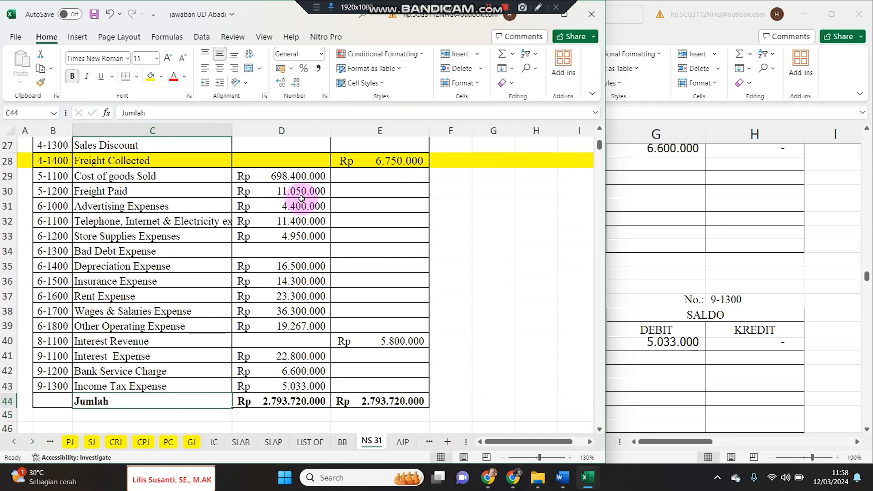
# Narrow the trial balance workbook window and view the recapitulation on the SJ sheet.
pyautogui.moveTo(605, 204); pyautogui.dragTo(462, 203)
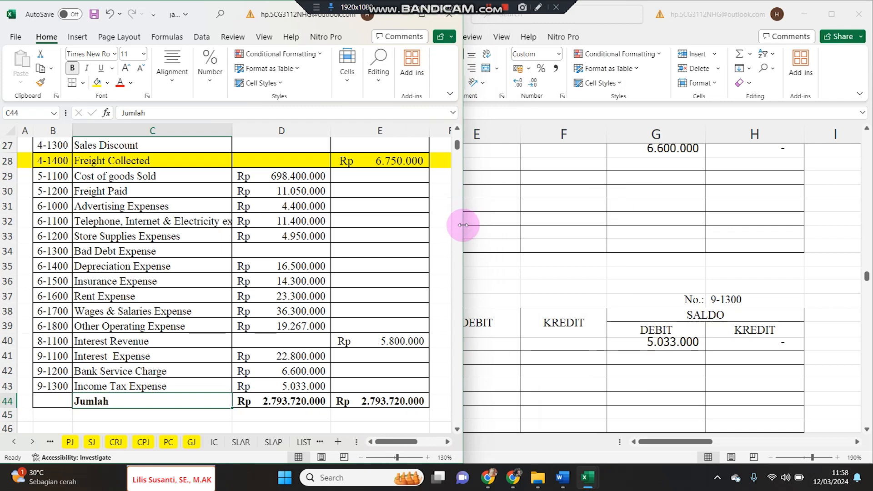
pyautogui.click(524, 239)
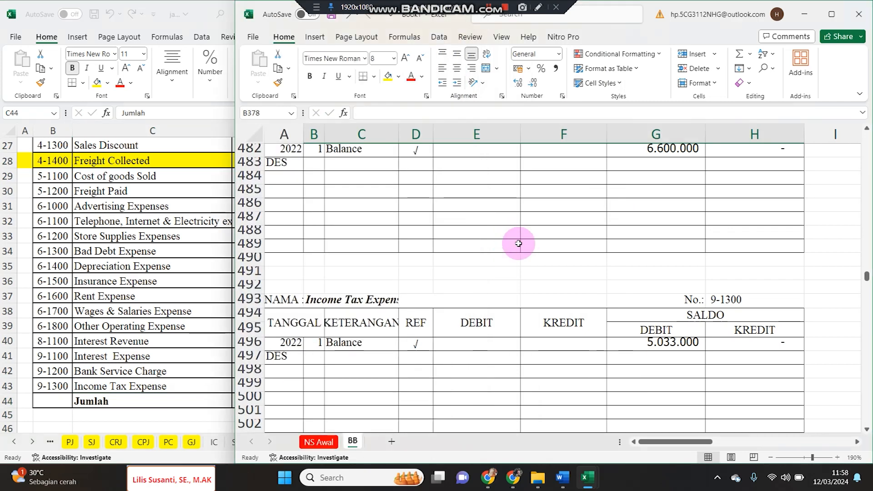
pyautogui.click(195, 400)
pyautogui.click(91, 442)
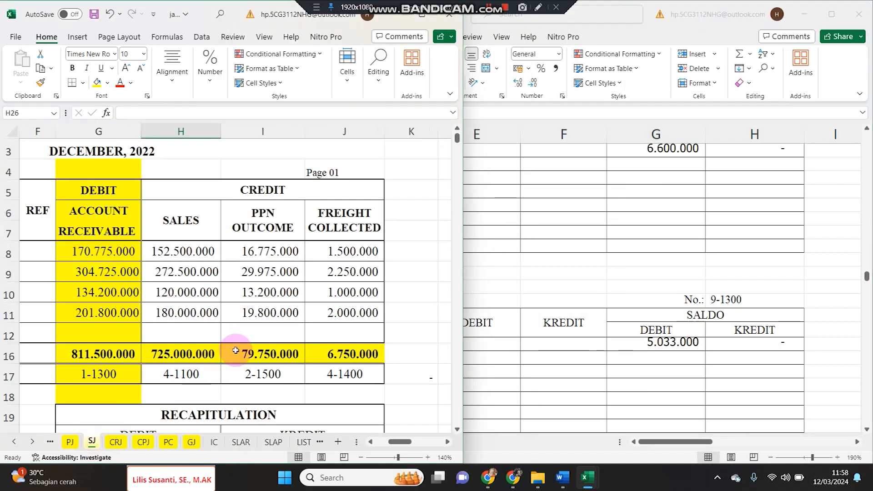
pyautogui.scroll(-2, 232, 346)
pyautogui.click(727, 233)
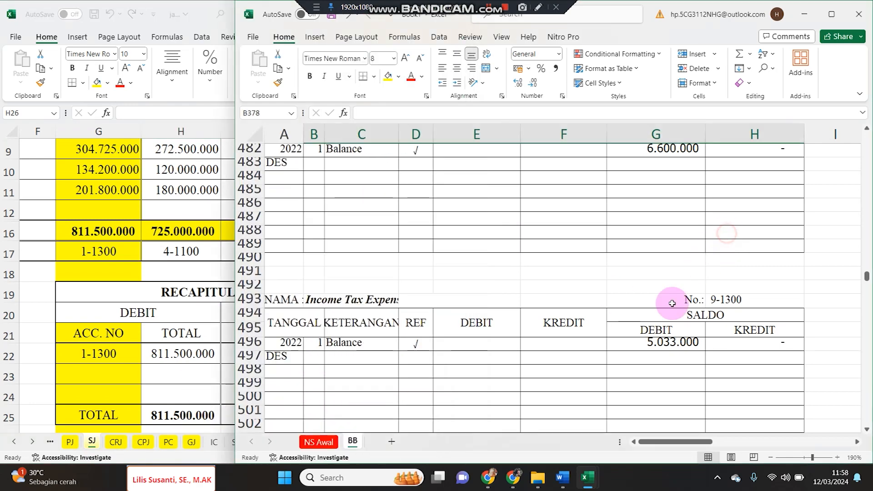
# Return to the start of the general ledger and inspect the final Cash In Bank balance formula in G10.
pyautogui.scroll(20, 672, 303)
pyautogui.moveTo(867, 263); pyautogui.dragTo(867, 137)
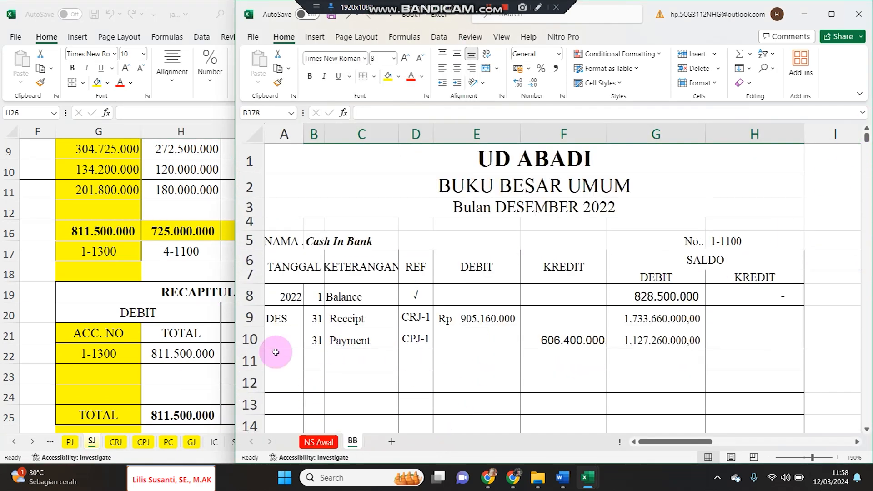
pyautogui.click(121, 396)
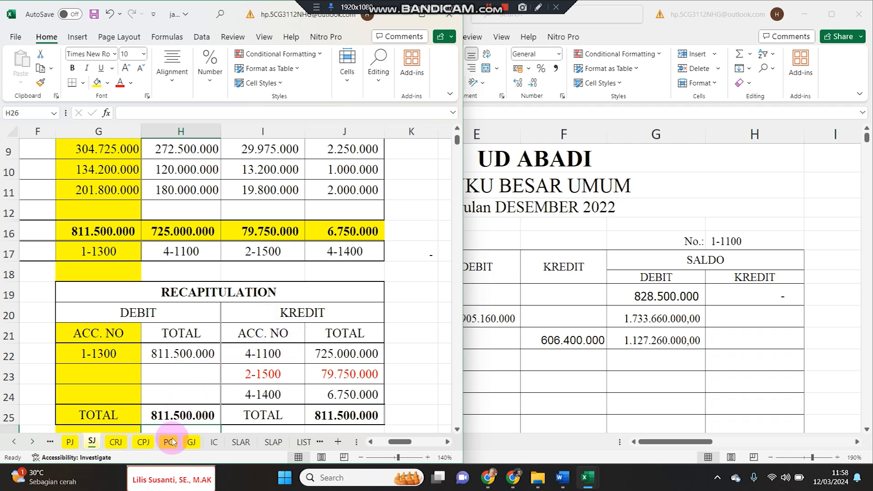
pyautogui.click(634, 268)
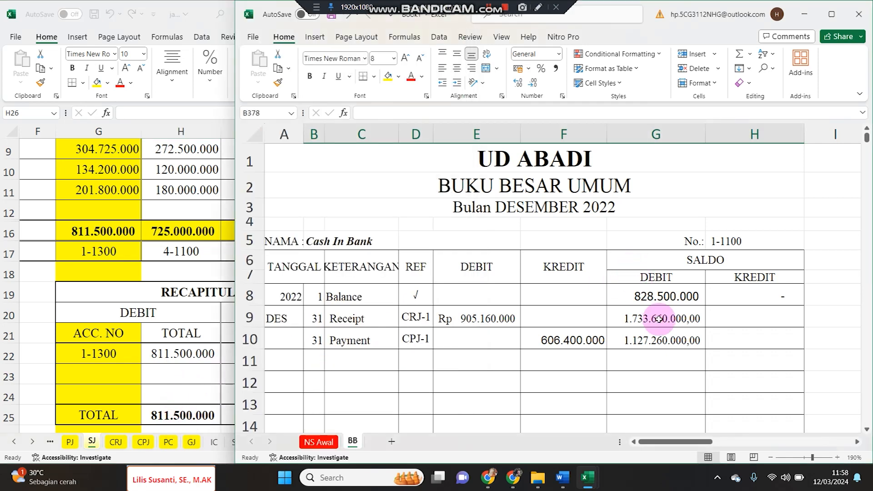
pyautogui.click(659, 338)
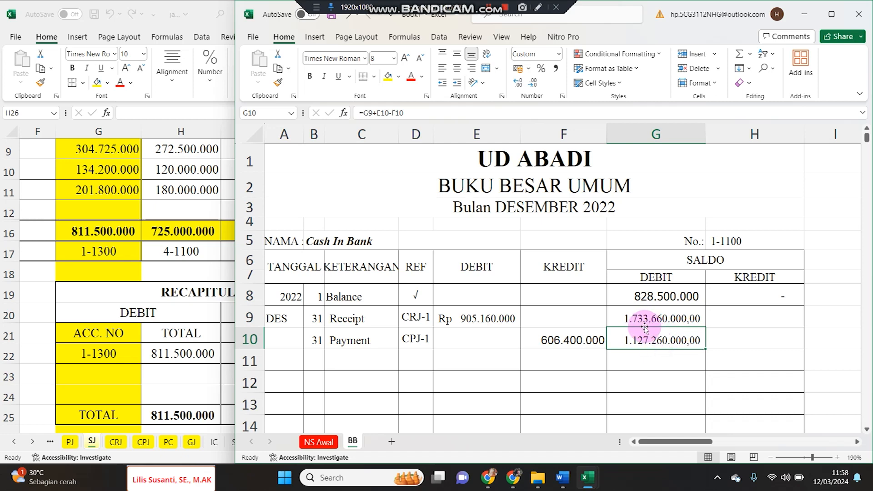
# Show more sheet tabs in the trial balance workbook and review the NS 31 trial balance from Cash in Bank to the Jumlah row.
pyautogui.click(165, 389)
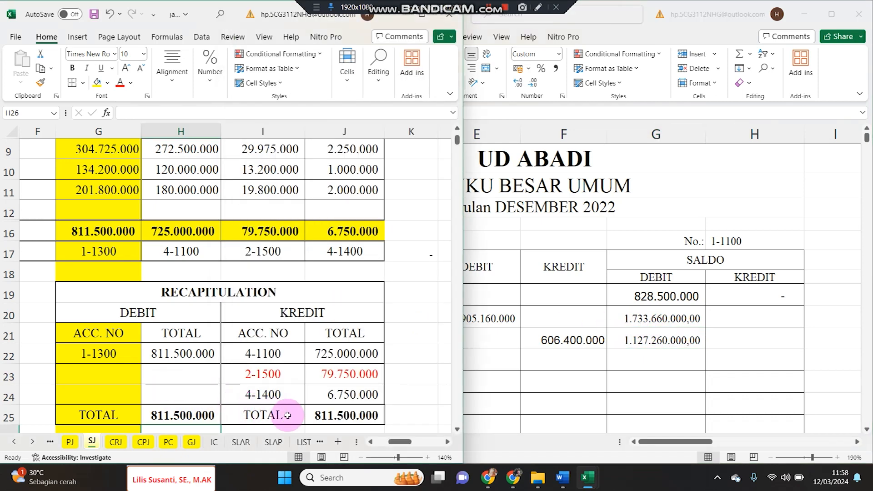
pyautogui.moveTo(360, 440); pyautogui.dragTo(429, 441)
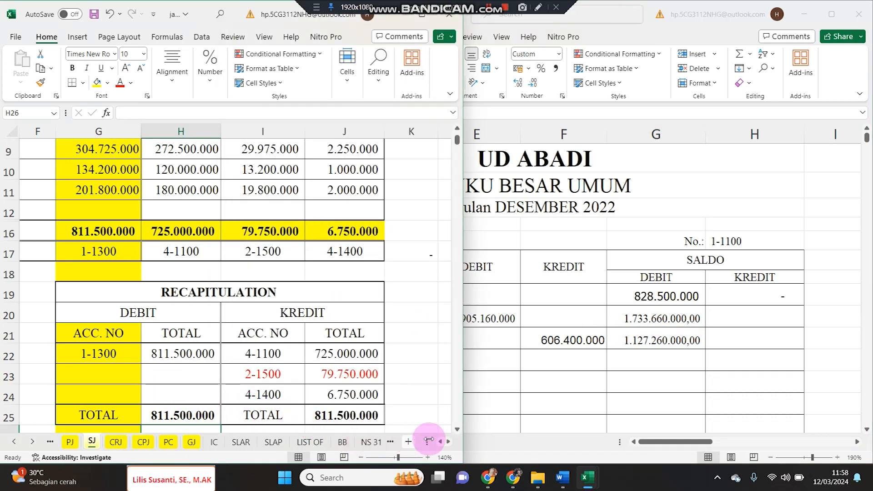
pyautogui.click(372, 441)
pyautogui.scroll(9, 296, 302)
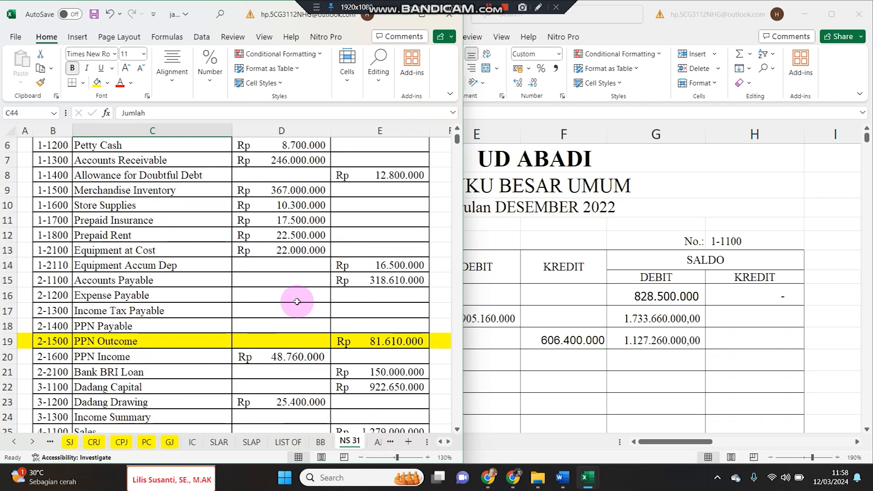
pyautogui.click(286, 232)
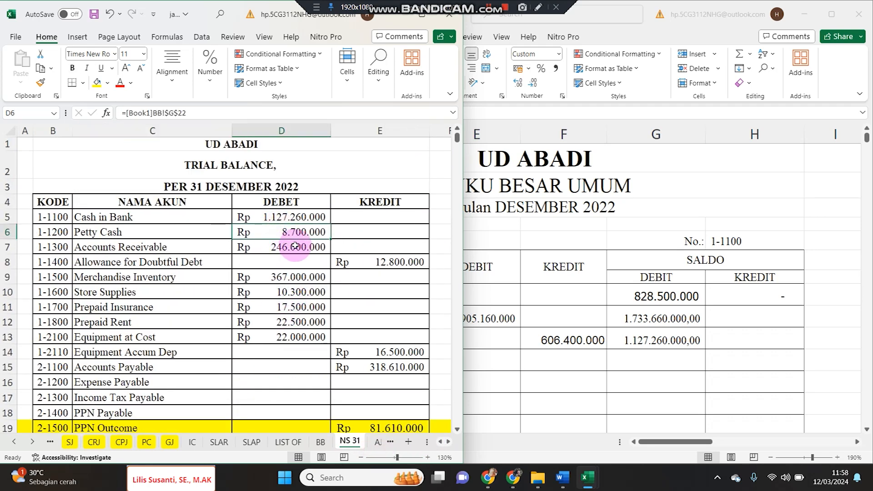
pyautogui.scroll(-5, 338, 324)
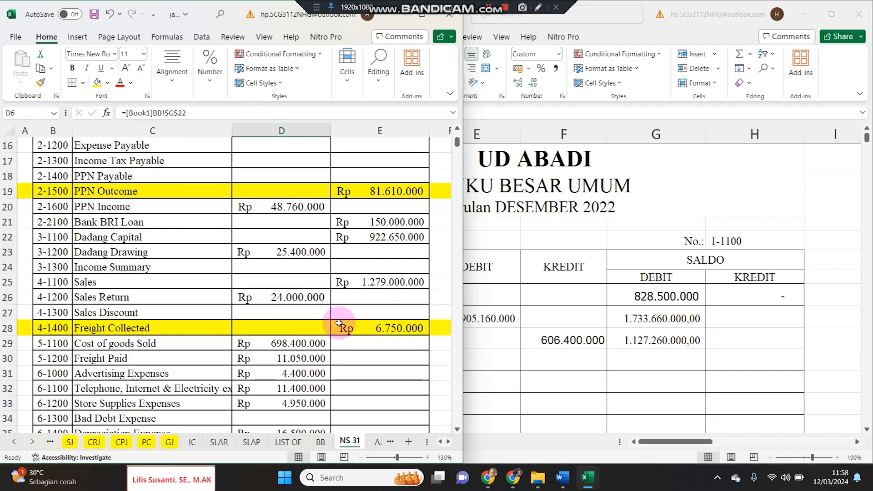
pyautogui.scroll(-4, 339, 323)
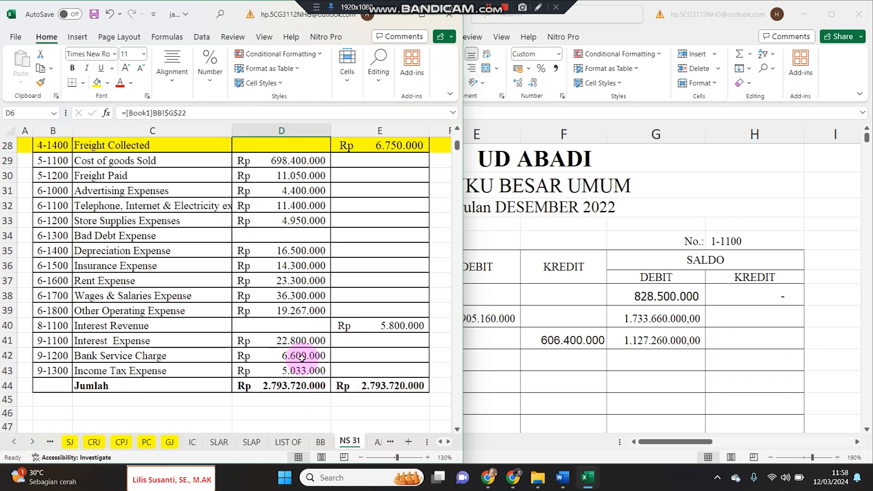
pyautogui.scroll(9, 302, 358)
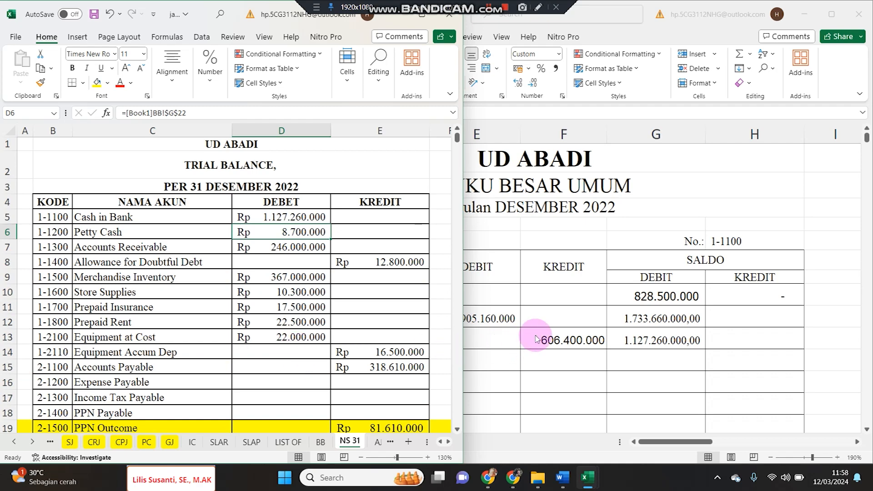
# Narrow the general ledger window so more of the trial balance fits beside it.
pyautogui.click(552, 314)
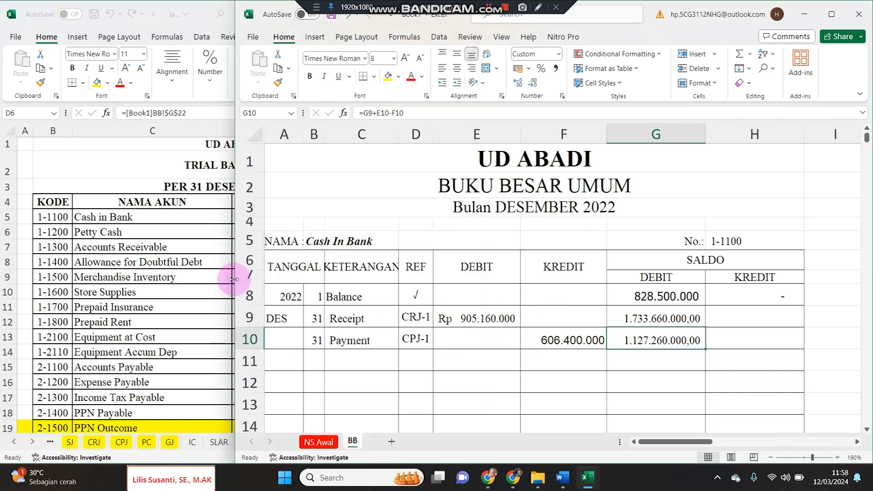
pyautogui.moveTo(233, 279); pyautogui.dragTo(288, 278)
pyautogui.click(248, 279)
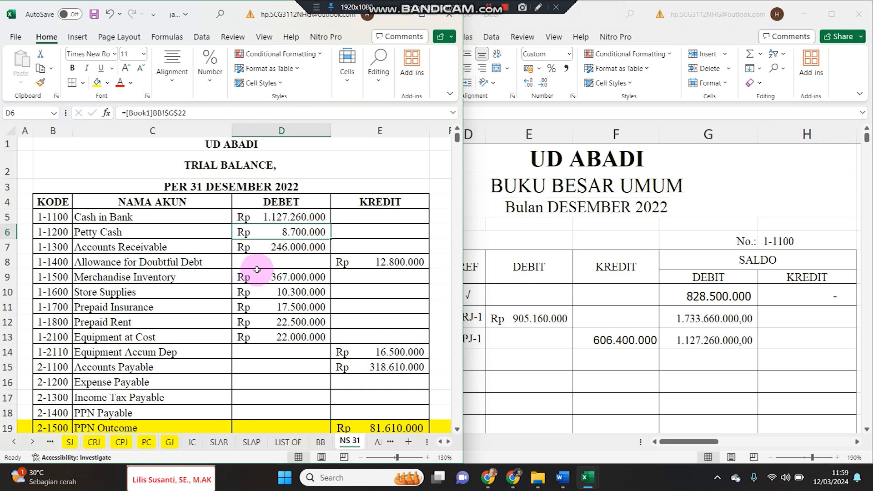
# Inspect the final Accounts Receivable balance formula in G37 of the general ledger.
pyautogui.click(669, 296)
pyautogui.scroll(-6, 669, 297)
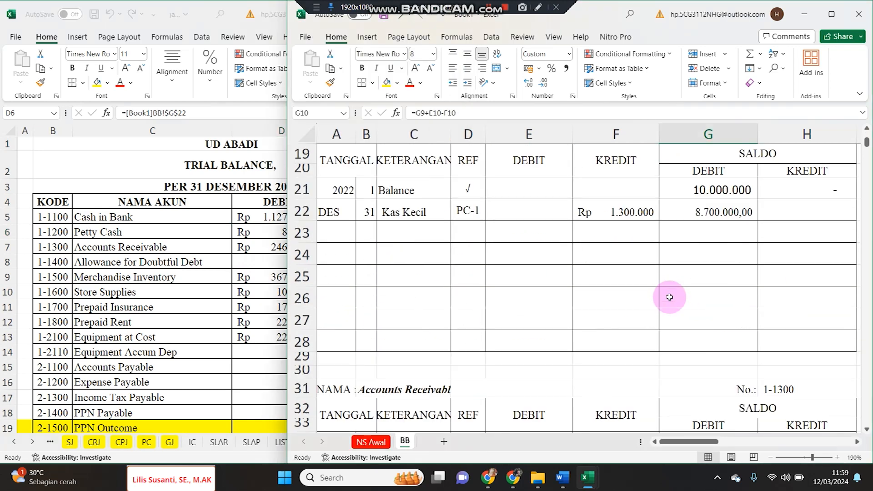
pyautogui.scroll(-2, 669, 297)
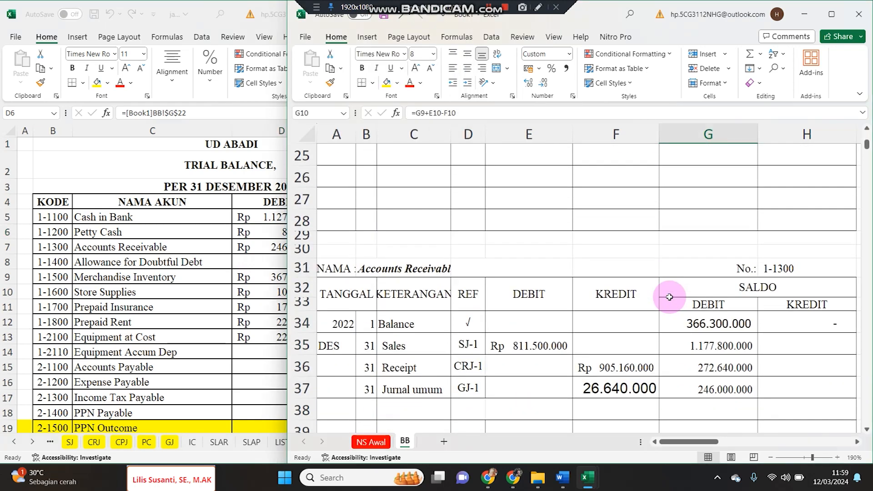
pyautogui.click(707, 396)
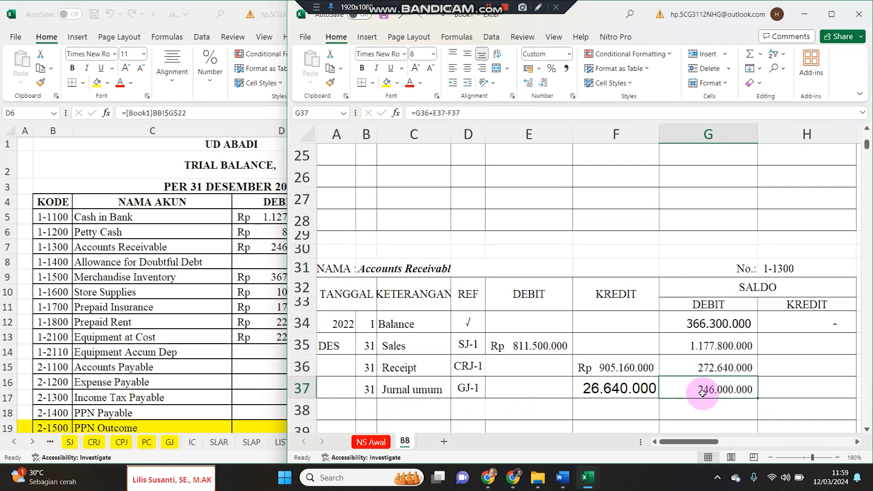
# Examine the receivable, payable and inventory balance lists on the LIST OF sheet to compare them with the trial balance.
pyautogui.click(191, 341)
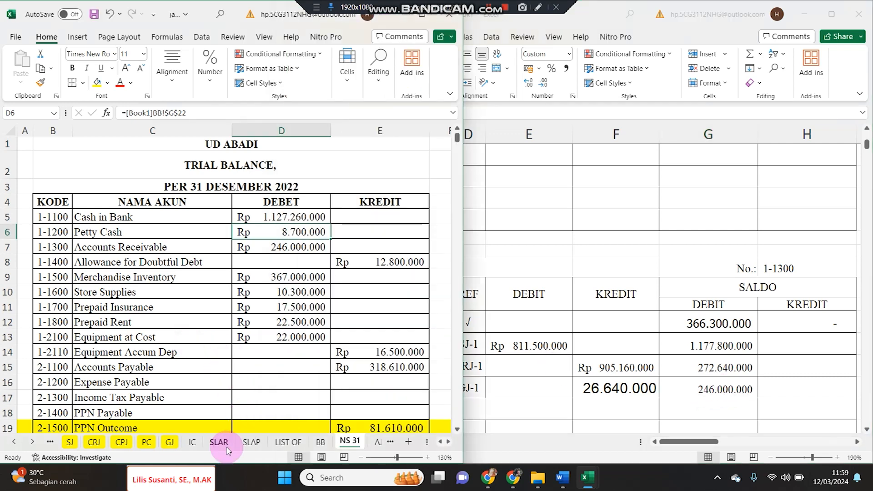
pyautogui.click(288, 442)
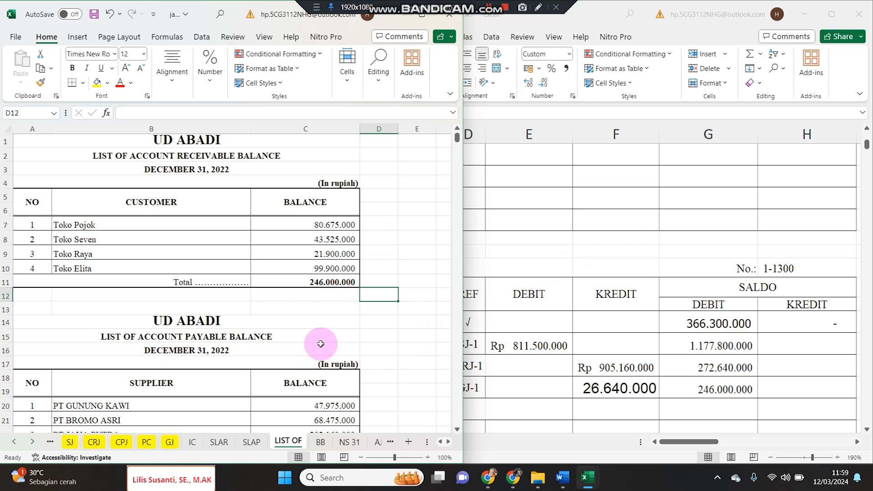
pyautogui.scroll(-5, 321, 344)
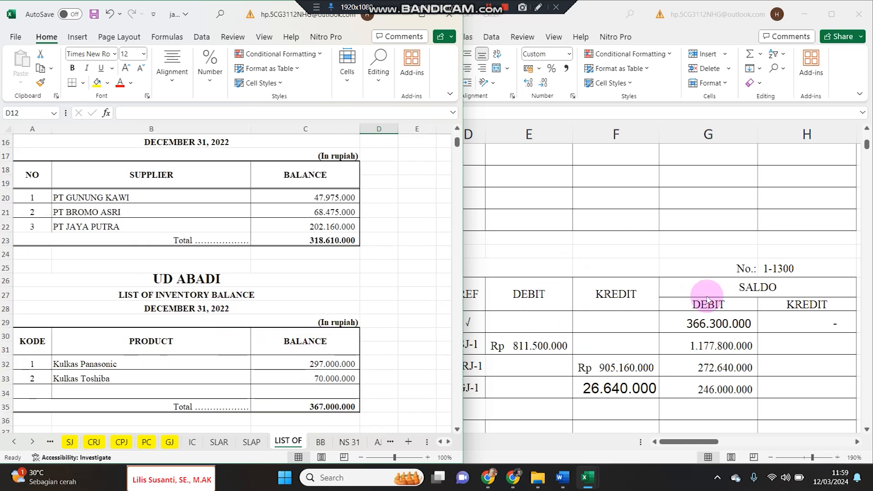
# Inspect the final Merchandise Inventory balance formula in G63 of the general ledger and autofit column F to show its credit amount.
pyautogui.click(707, 300)
pyautogui.scroll(-4, 707, 324)
pyautogui.scroll(-4, 707, 324)
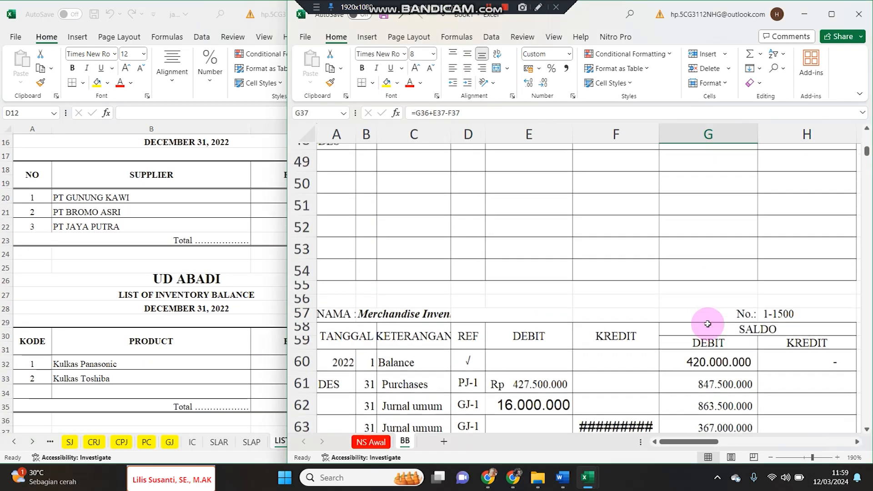
pyautogui.click(710, 356)
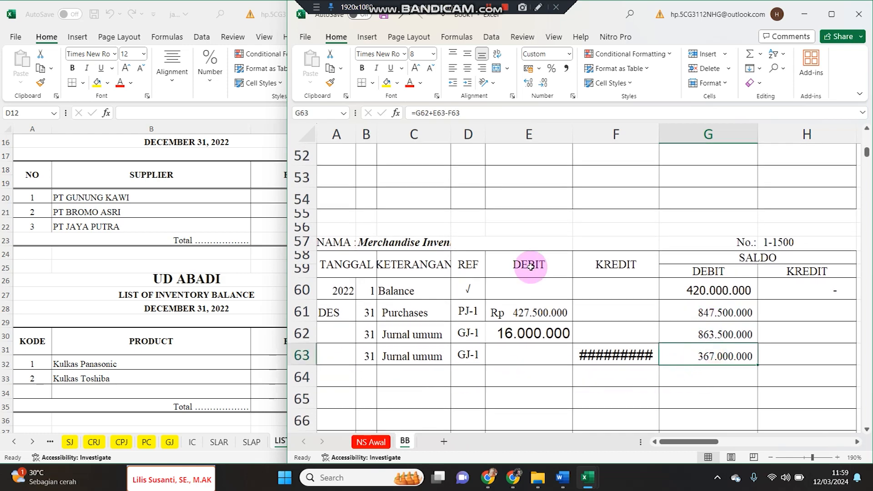
pyautogui.doubleClick(659, 134)
# View the inventory balance list and the Kulkas Panasonic inventory card on the IC sheet, and return to the NS 31 trial balance.
pyautogui.click(141, 372)
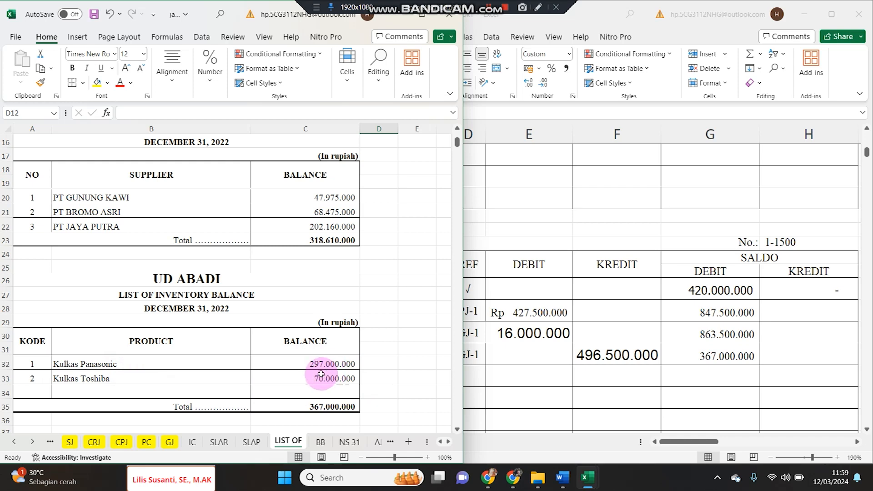
pyautogui.click(192, 442)
pyautogui.scroll(-2, 302, 368)
pyautogui.scroll(2, 309, 369)
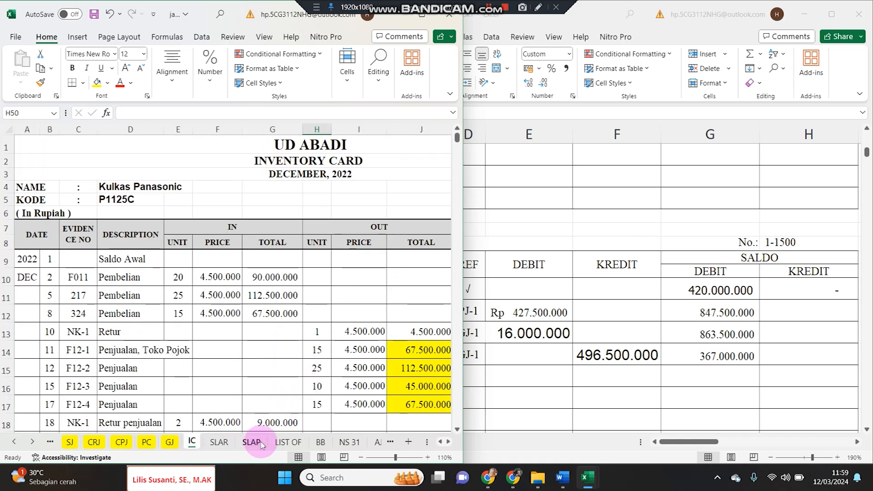
pyautogui.click(320, 442)
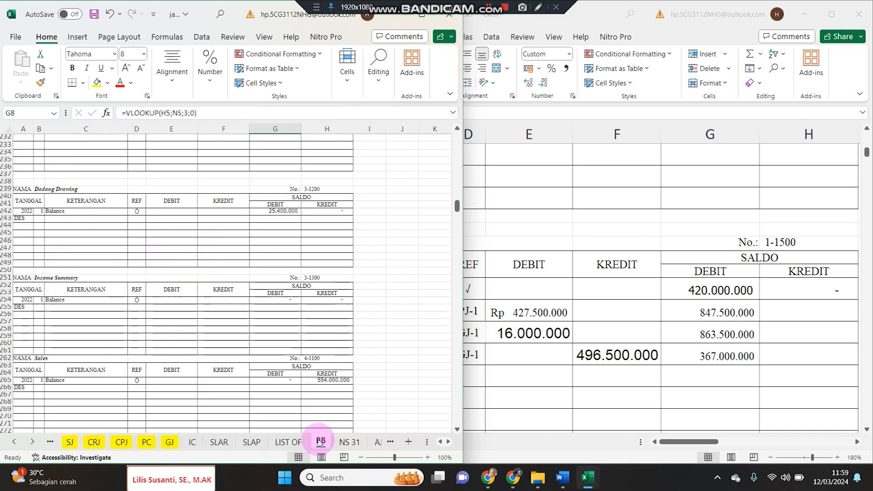
pyautogui.click(347, 442)
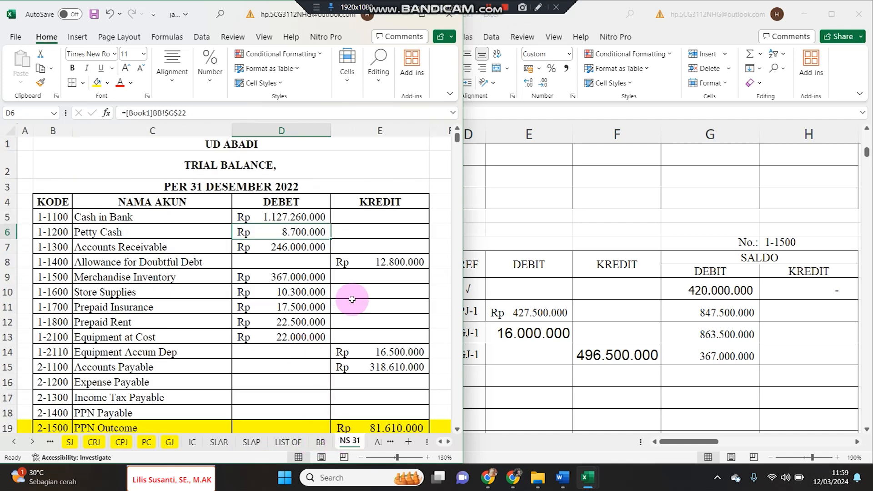